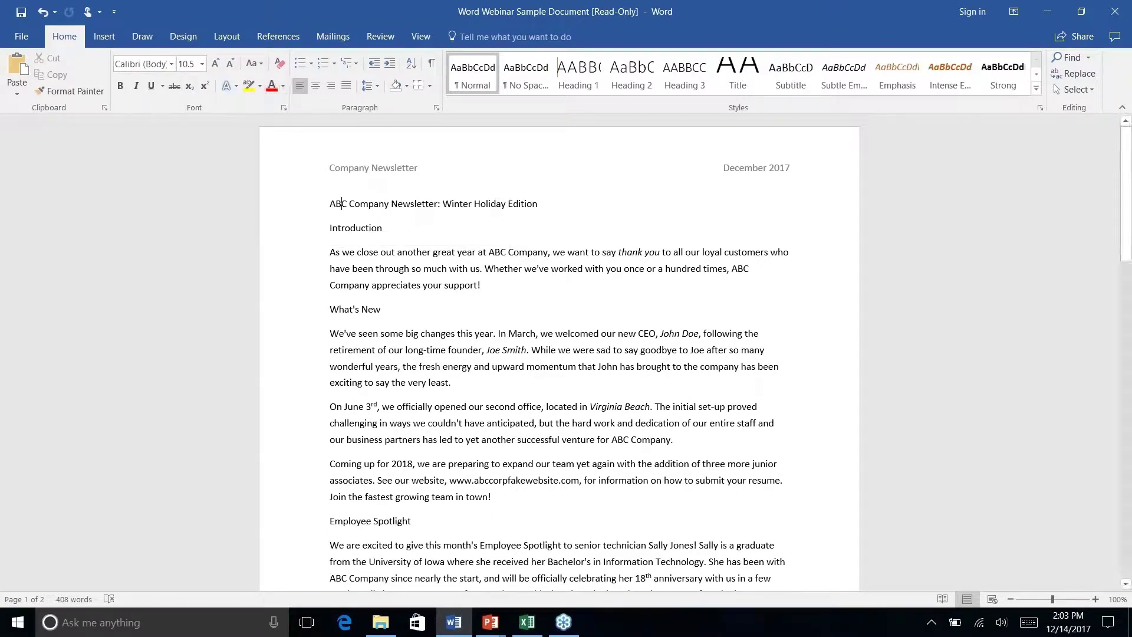
# Show the Quick Access Toolbar below the ribbon.
pyautogui.rightClick(293, 84)
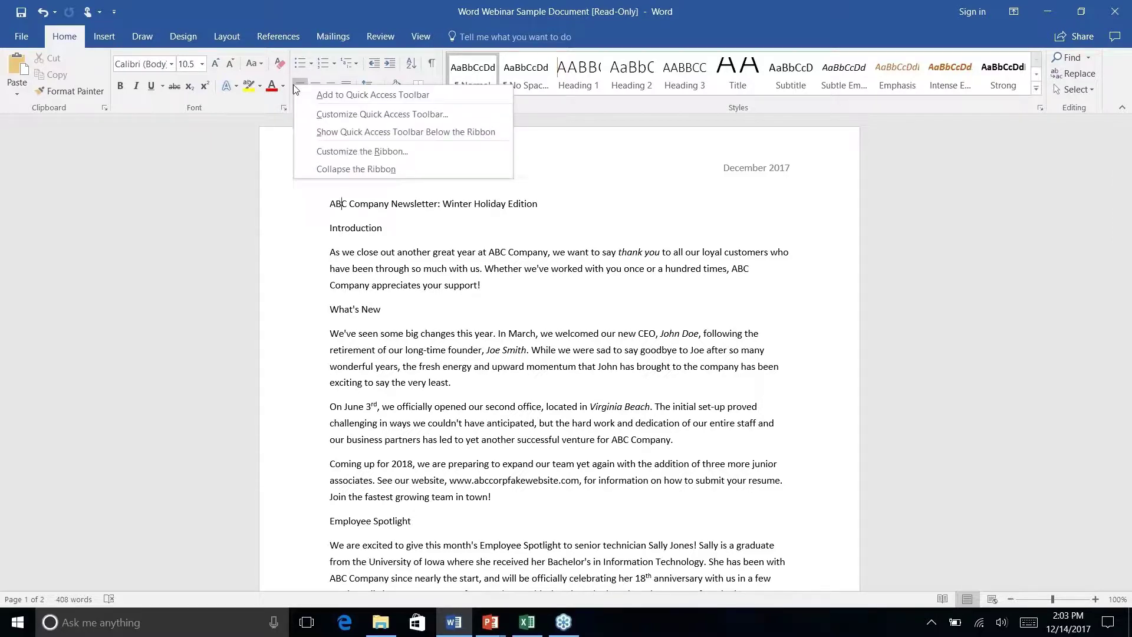
pyautogui.click(386, 133)
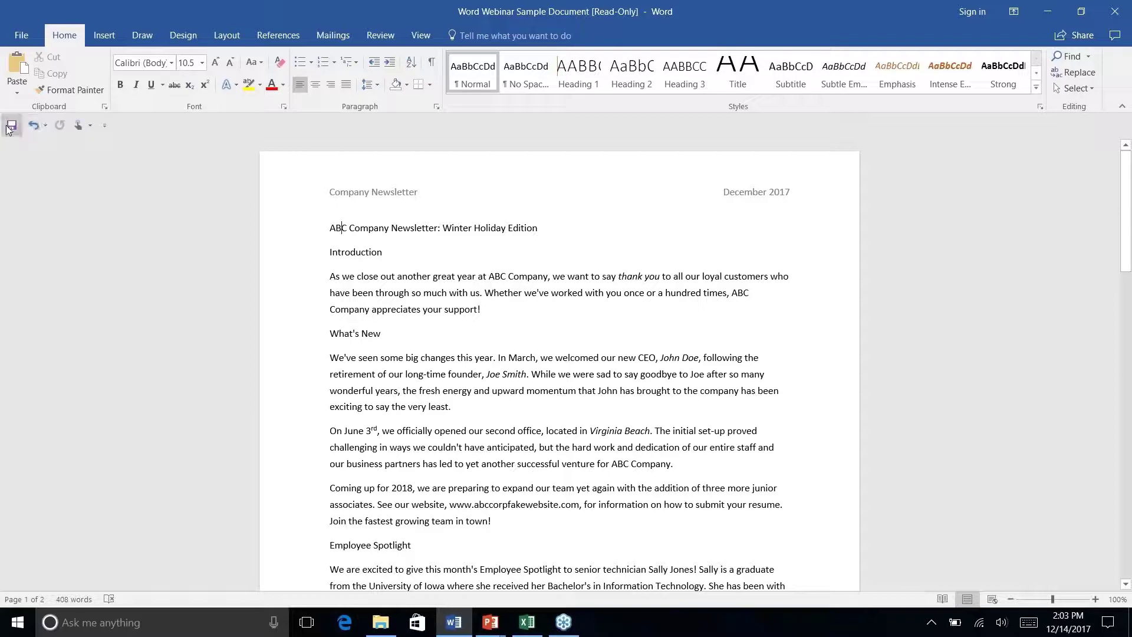
pyautogui.rightClick(302, 88)
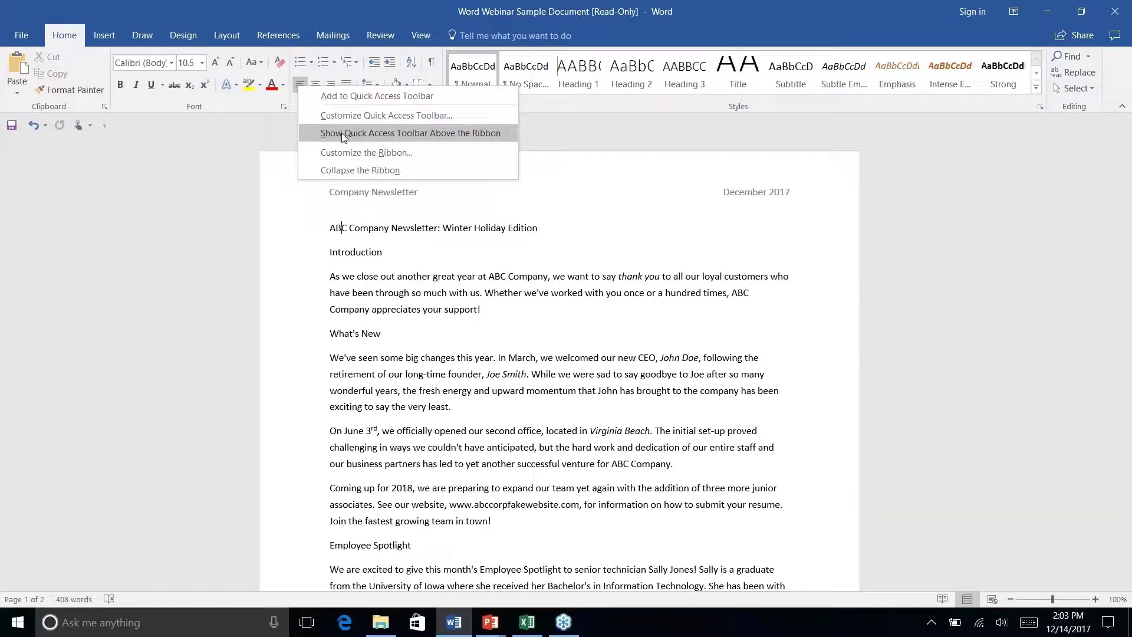
pyautogui.click(136, 122)
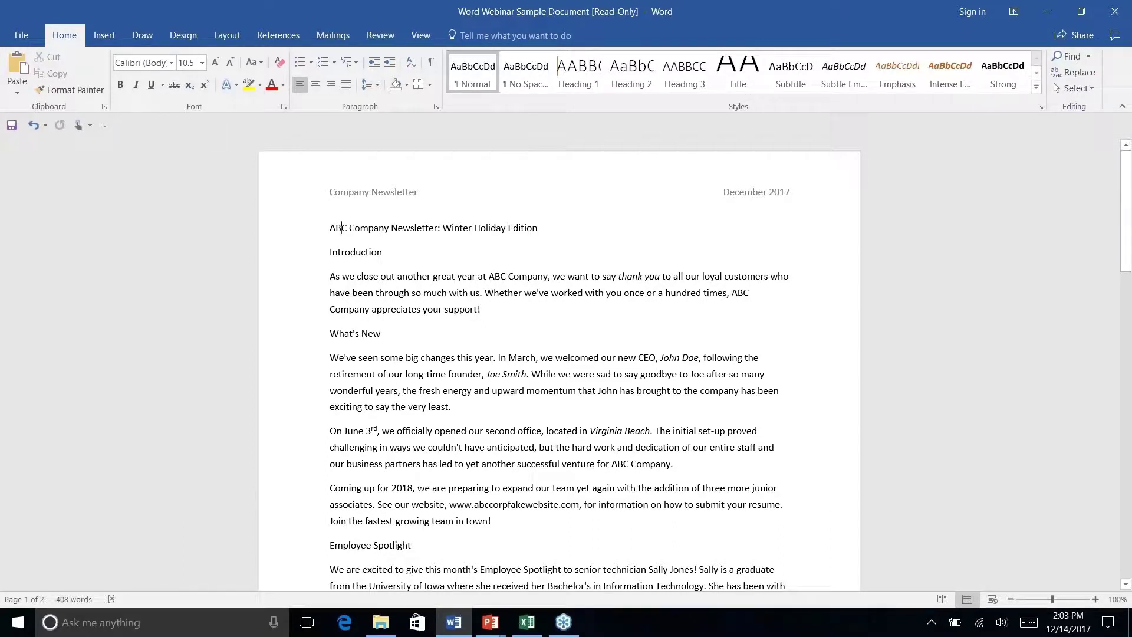
pyautogui.click(592, 78)
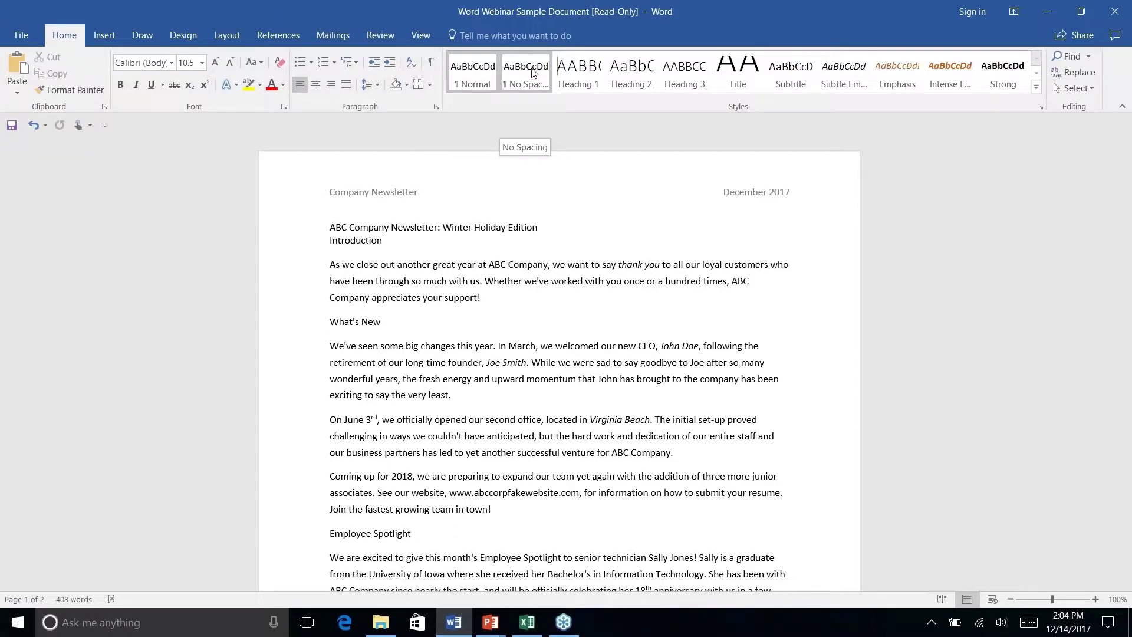
pyautogui.rightClick(738, 77)
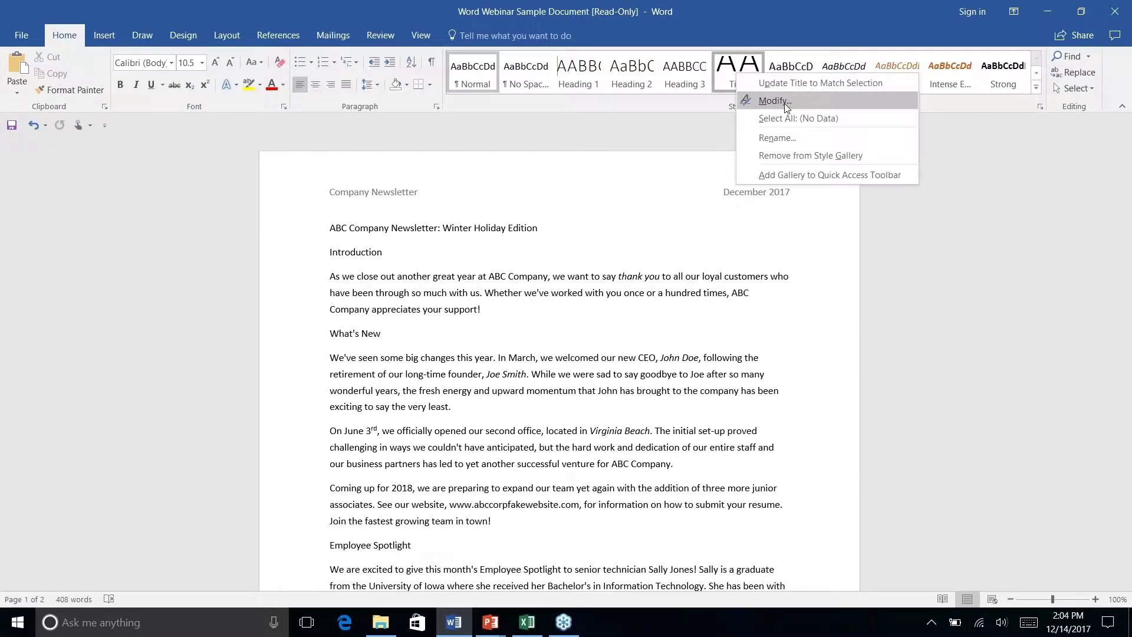
pyautogui.click(310, 62)
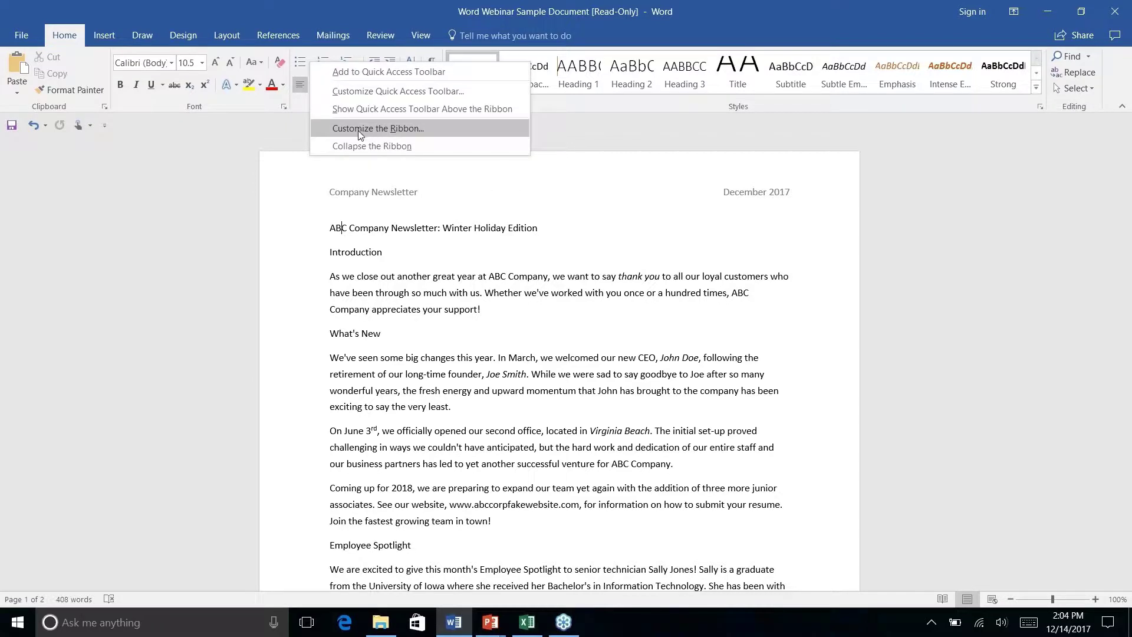
pyautogui.click(122, 121)
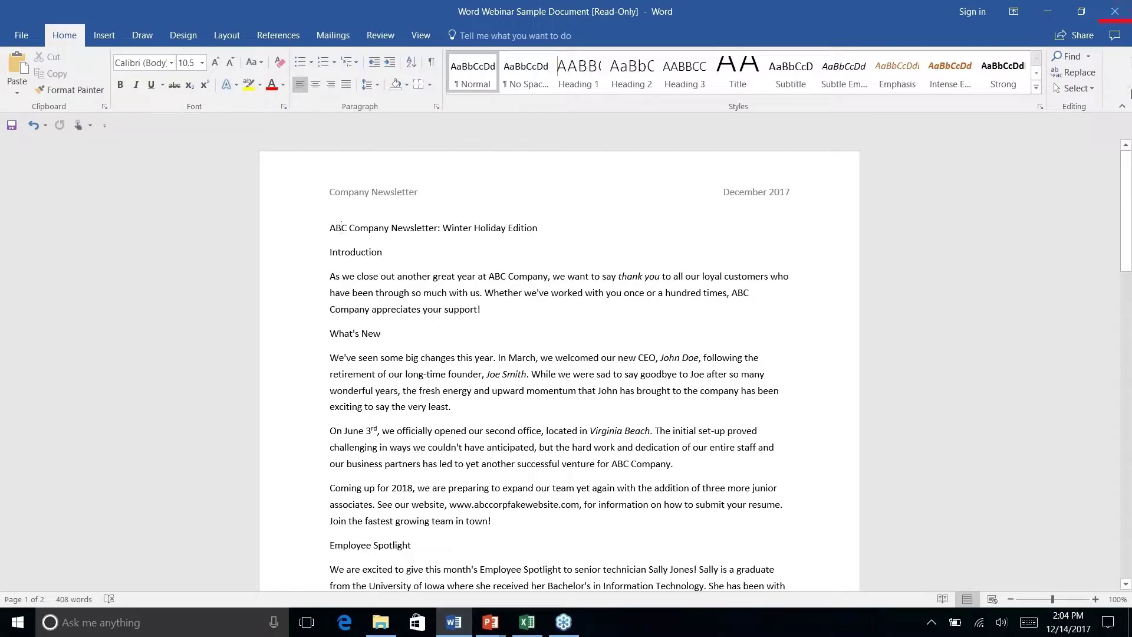
# Collapse the ribbon and temporarily display its View commands.
pyautogui.click(1122, 106)
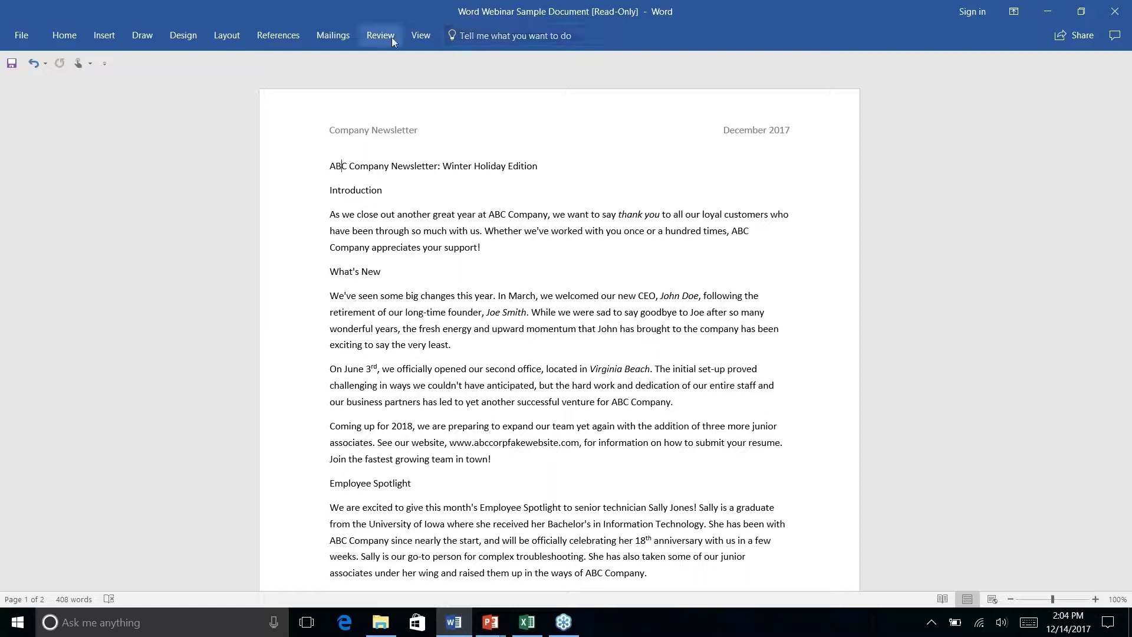
pyautogui.click(421, 35)
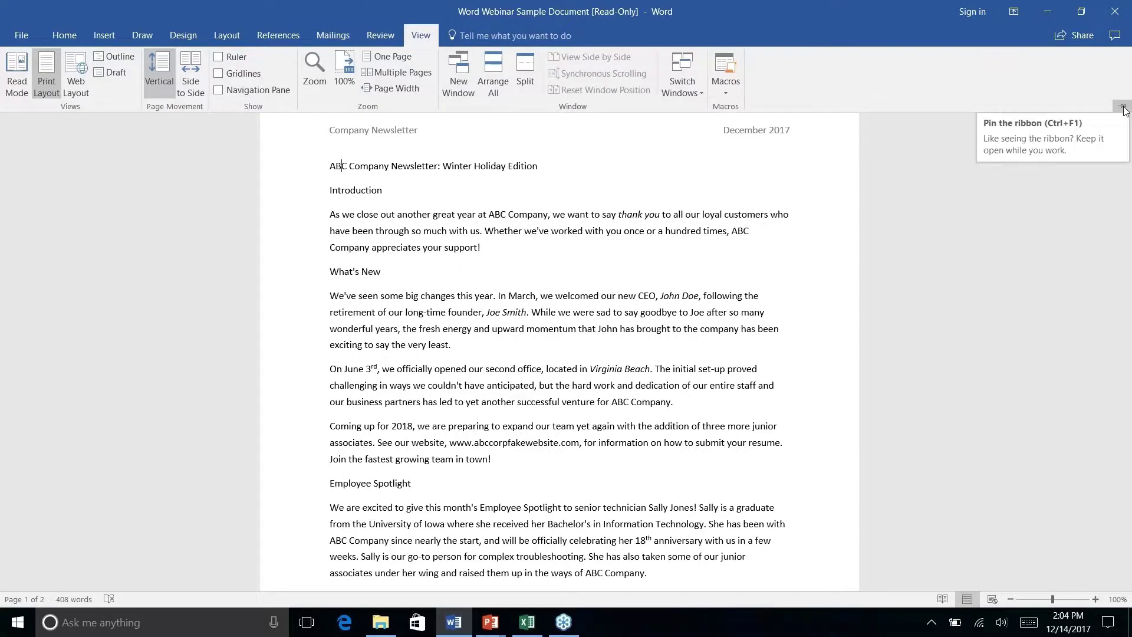
pyautogui.click(422, 38)
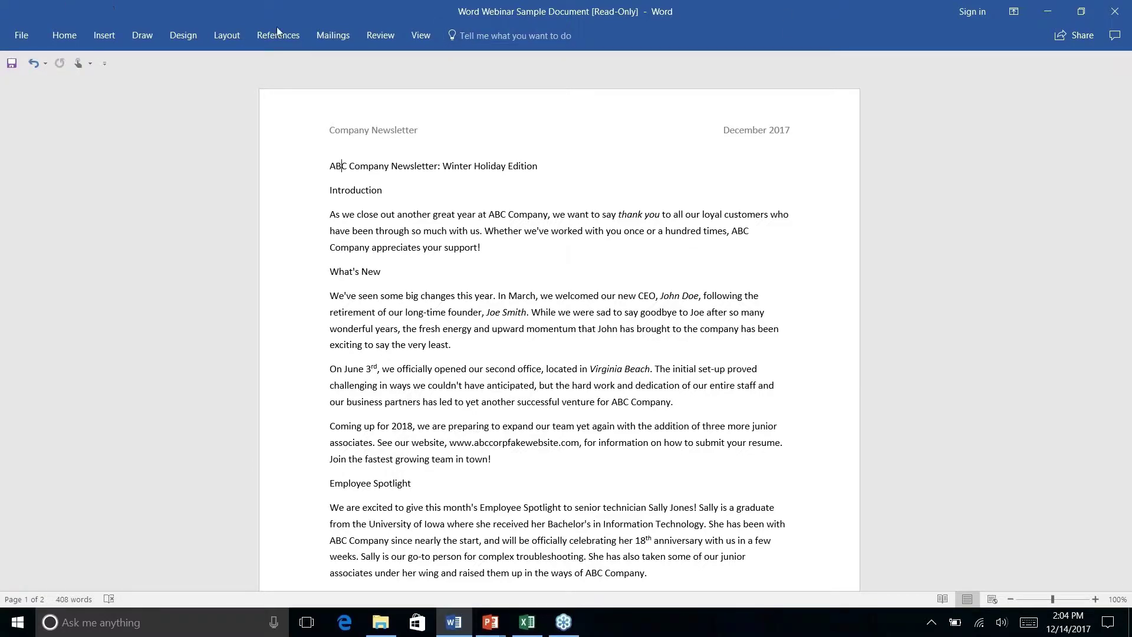
# Examine the Home, Insert, Draw, Design, Layout and References command sets of the collapsed ribbon.
pyautogui.click(228, 36)
pyautogui.click(190, 39)
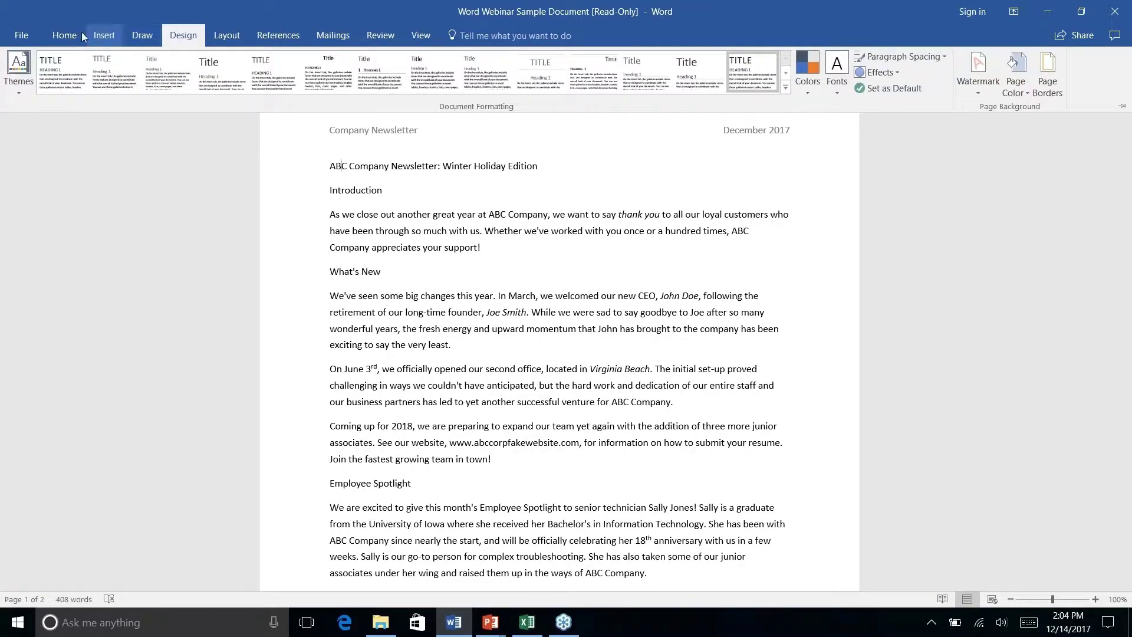
pyautogui.click(65, 35)
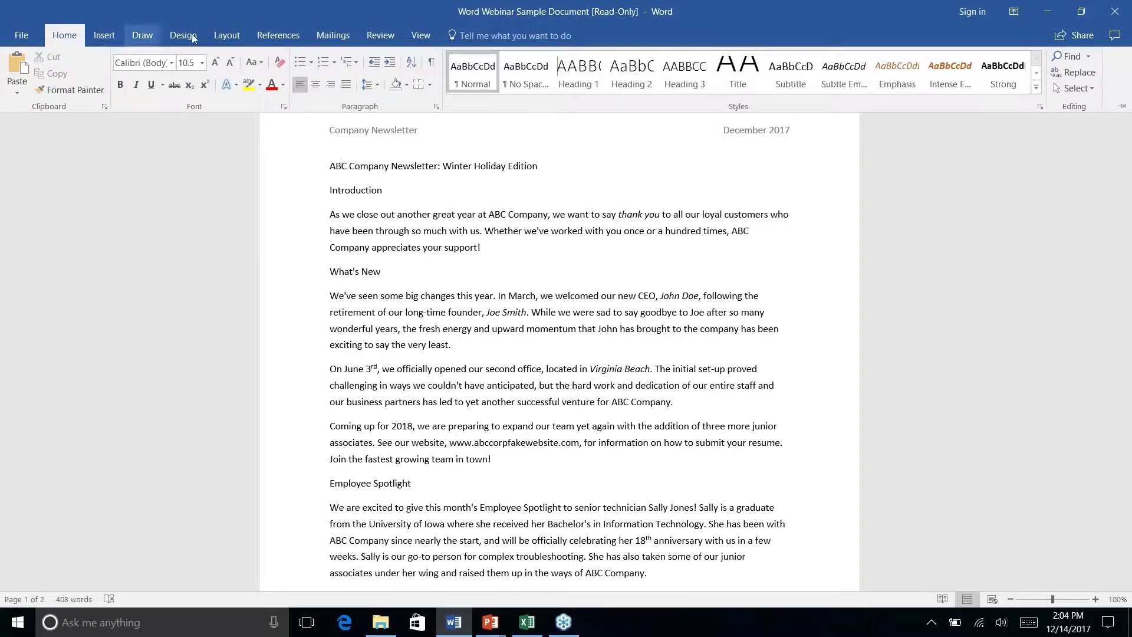
pyautogui.click(104, 37)
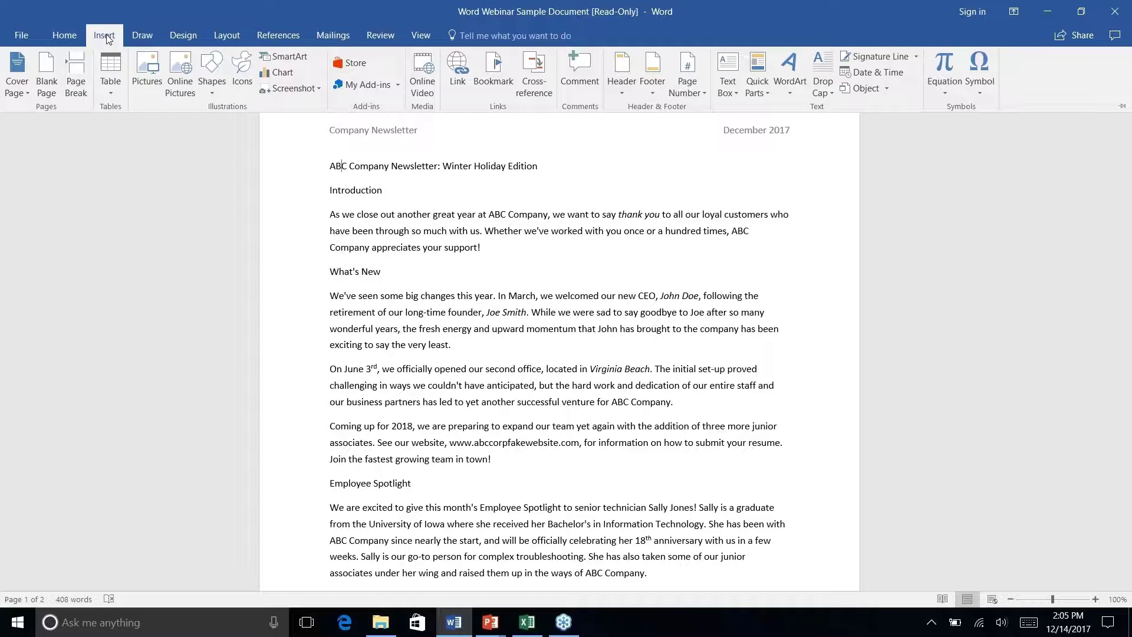
pyautogui.click(147, 42)
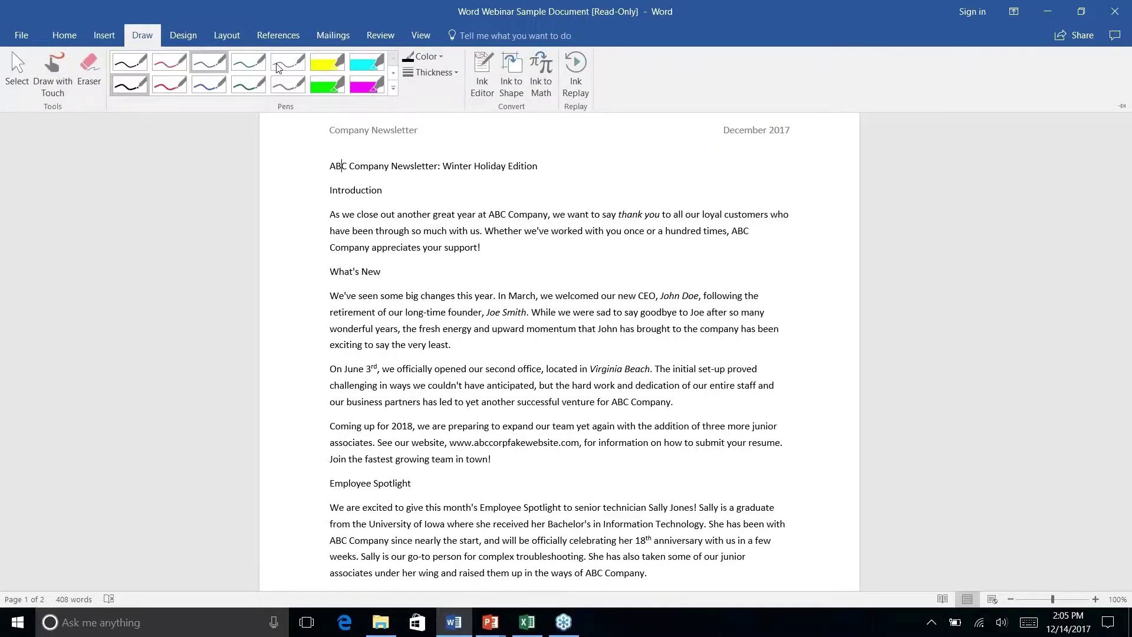
pyautogui.click(175, 37)
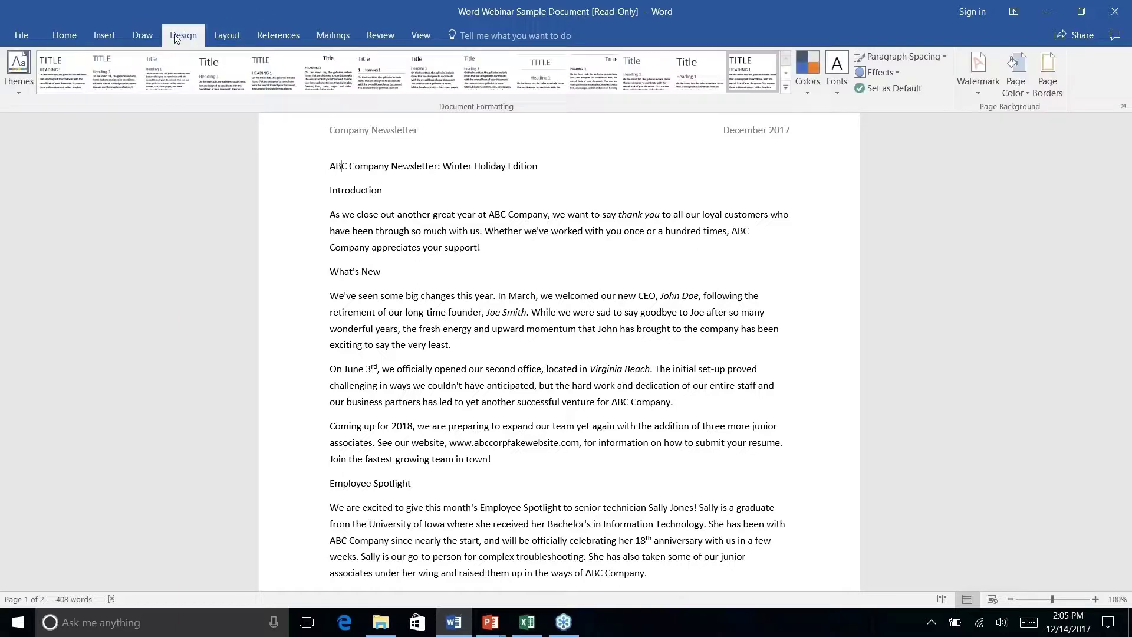
pyautogui.click(230, 37)
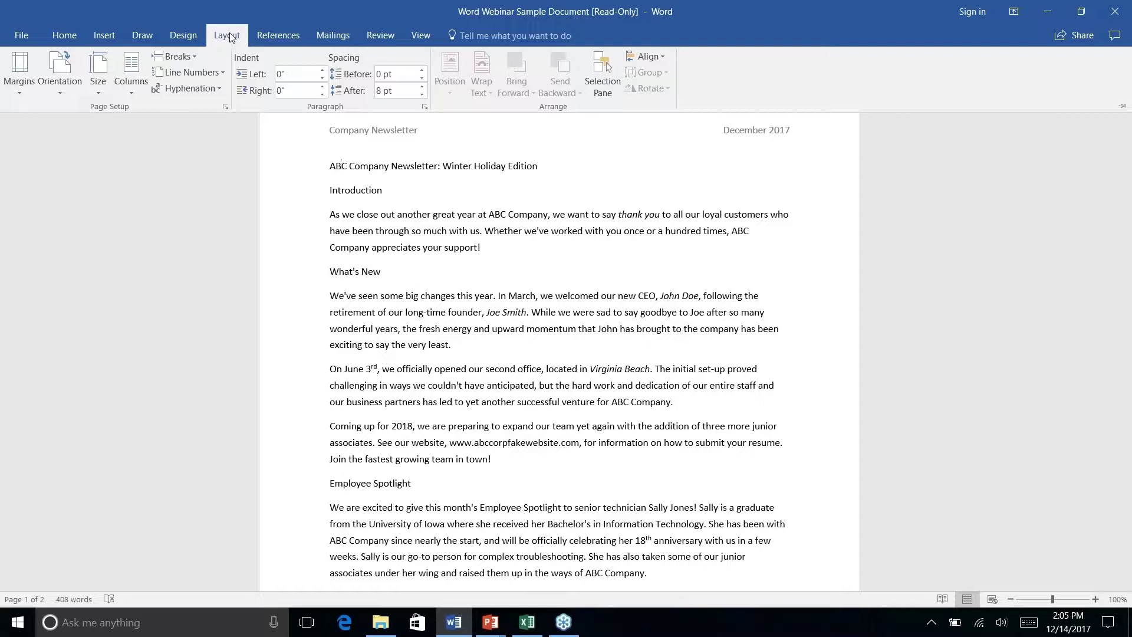
pyautogui.click(283, 37)
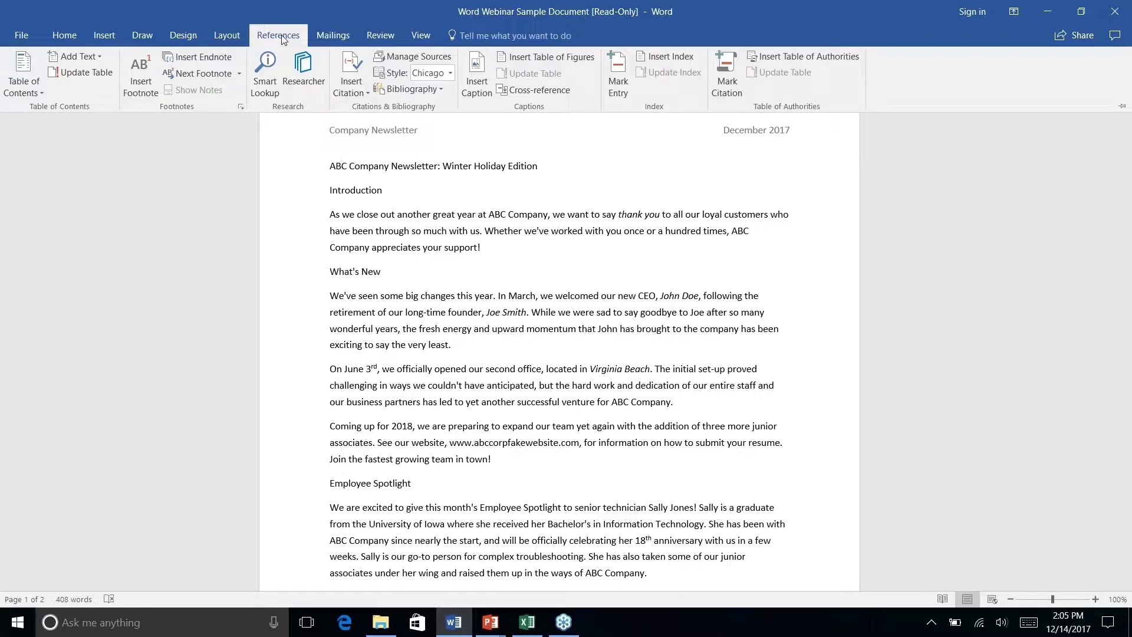
# Open the ribbon customization options and look through the Popular Commands and Commands Not in the Ribbon lists without changing anything.
pyautogui.click(73, 41)
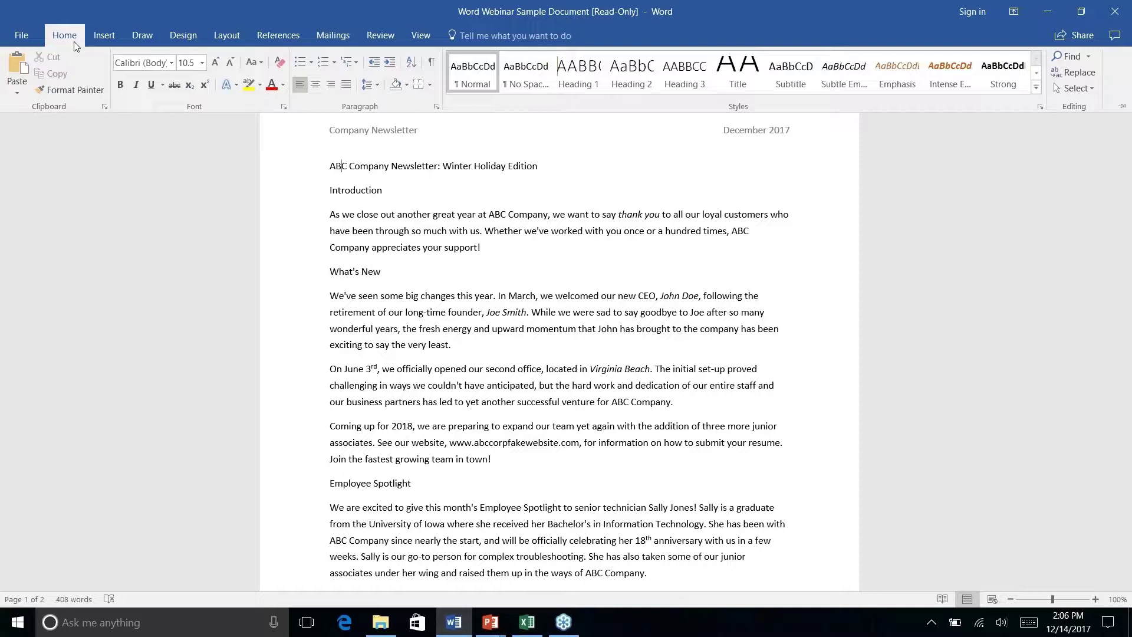
pyautogui.rightClick(256, 87)
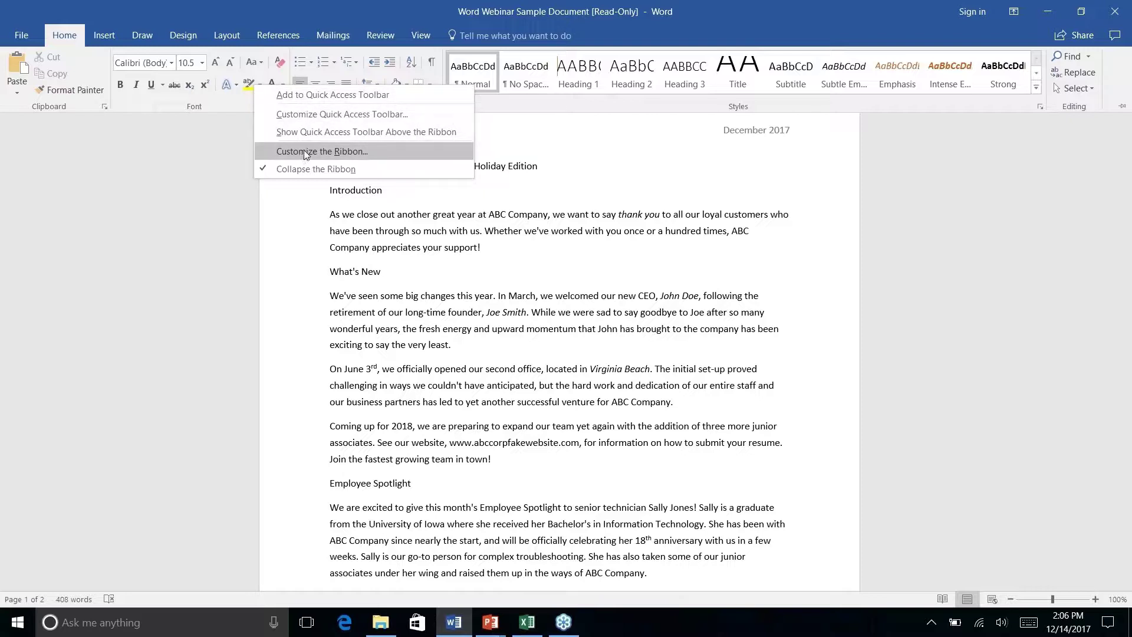
pyautogui.press('Escape')
pyautogui.press('Escape')
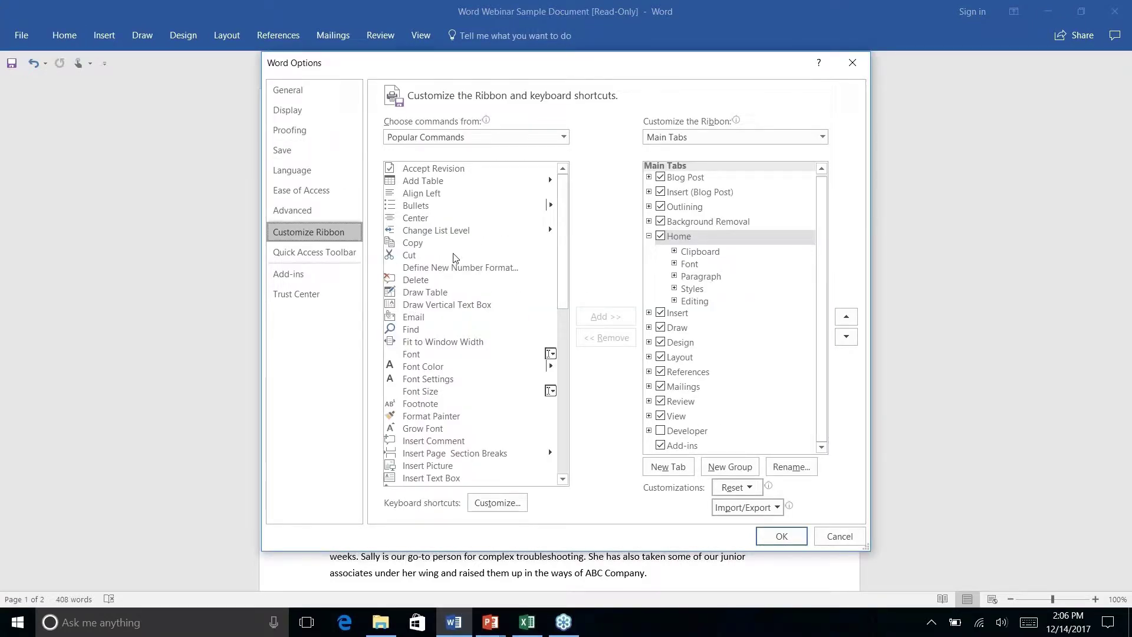
pyautogui.moveTo(562, 219); pyautogui.dragTo(544, 406)
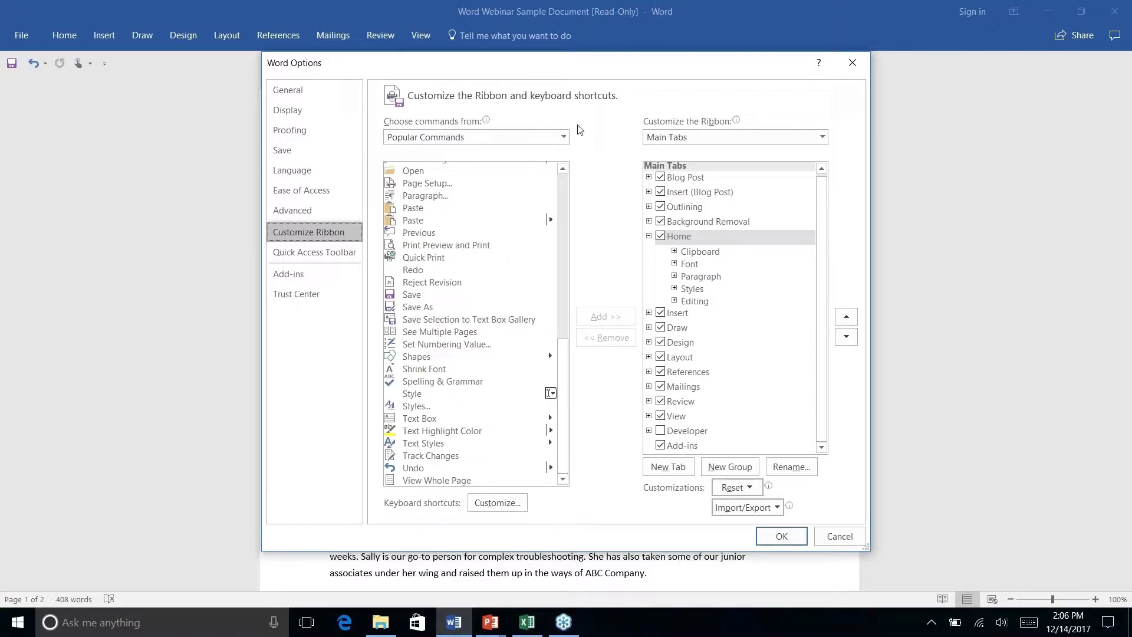
pyautogui.click(564, 137)
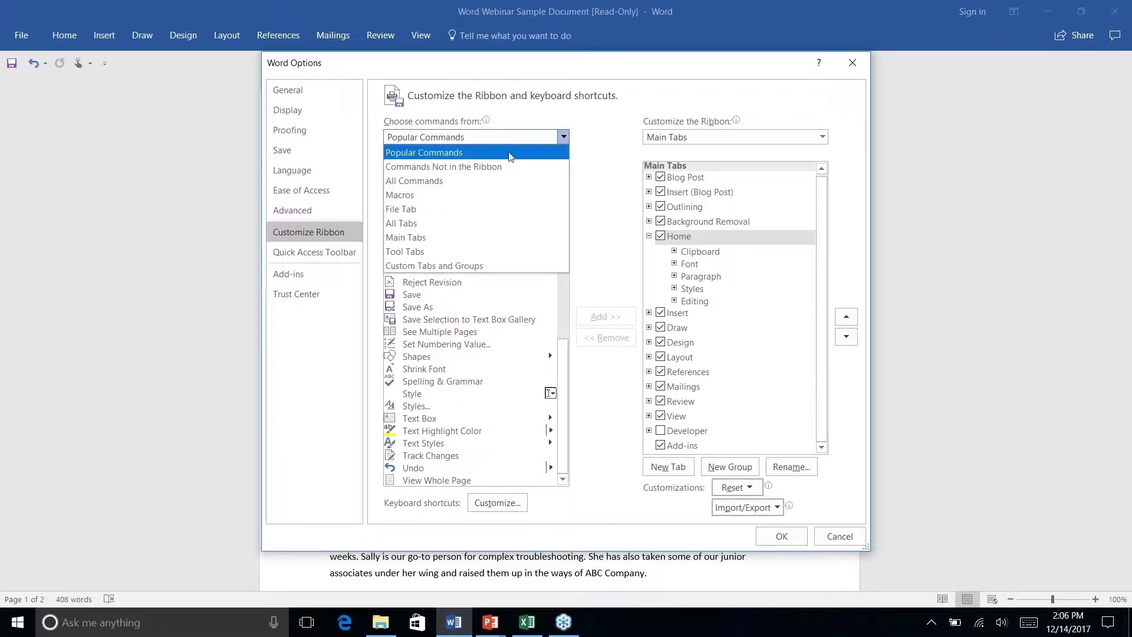
pyautogui.click(489, 169)
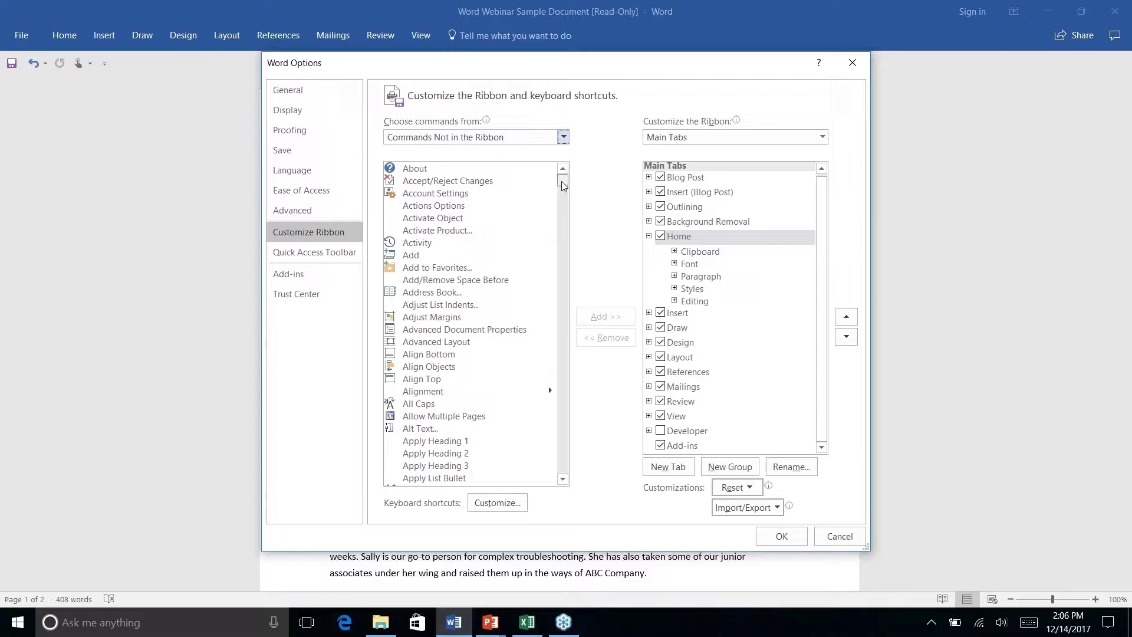
pyautogui.moveTo(564, 179); pyautogui.dragTo(560, 300)
pyautogui.scroll(-4, 546, 317)
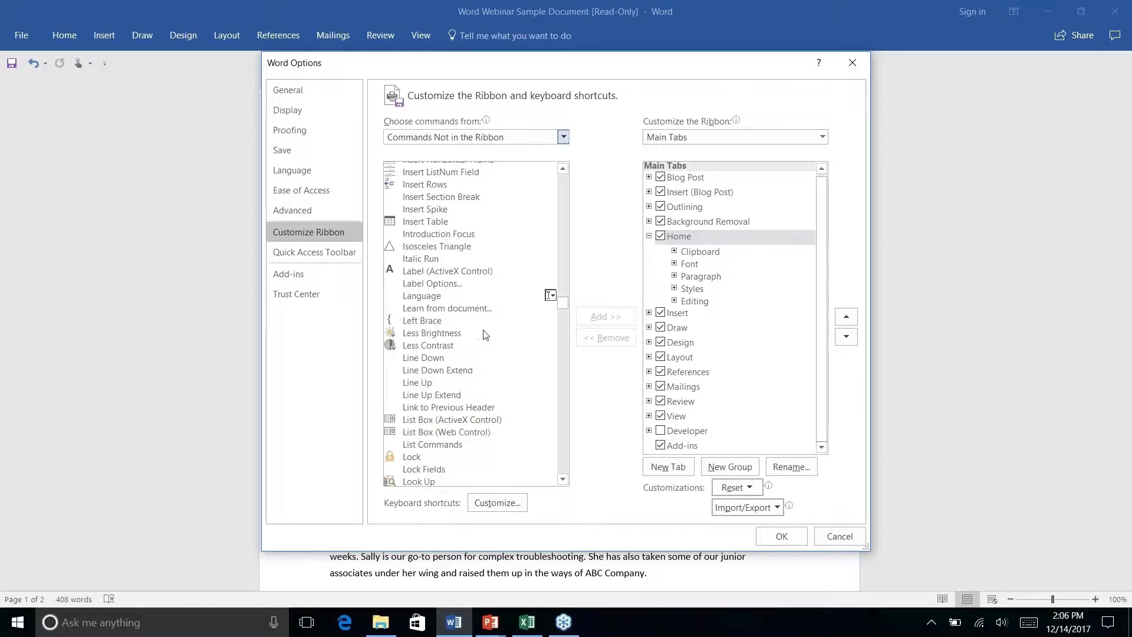
pyautogui.scroll(9, 488, 331)
pyautogui.scroll(20, 485, 335)
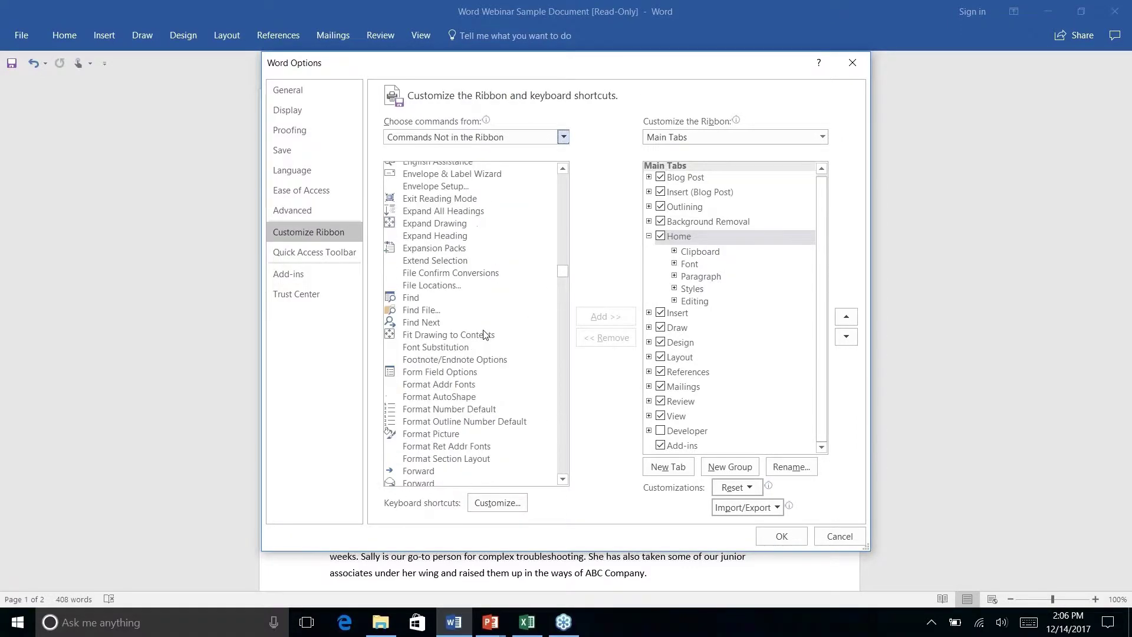
pyautogui.click(852, 62)
pyautogui.click(490, 36)
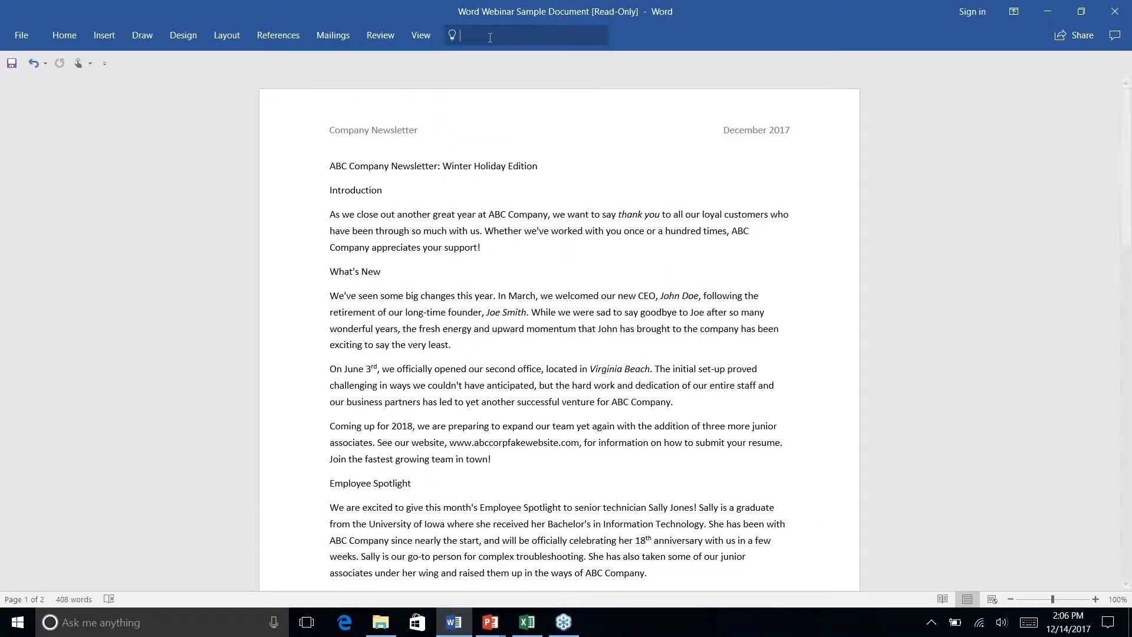
pyautogui.click(691, 31)
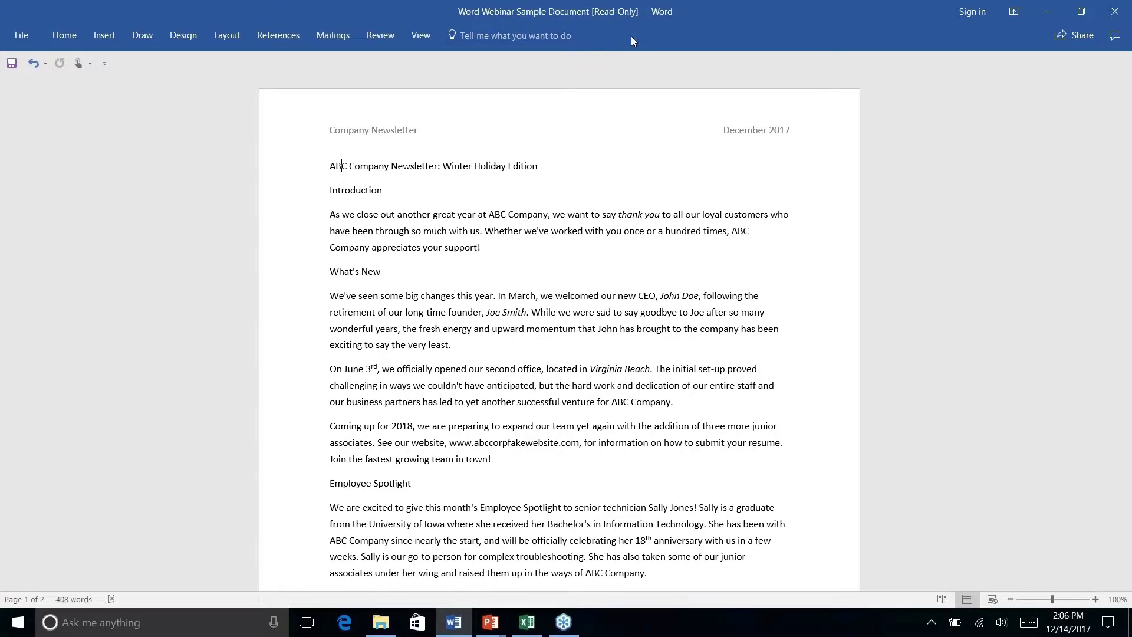
pyautogui.click(529, 38)
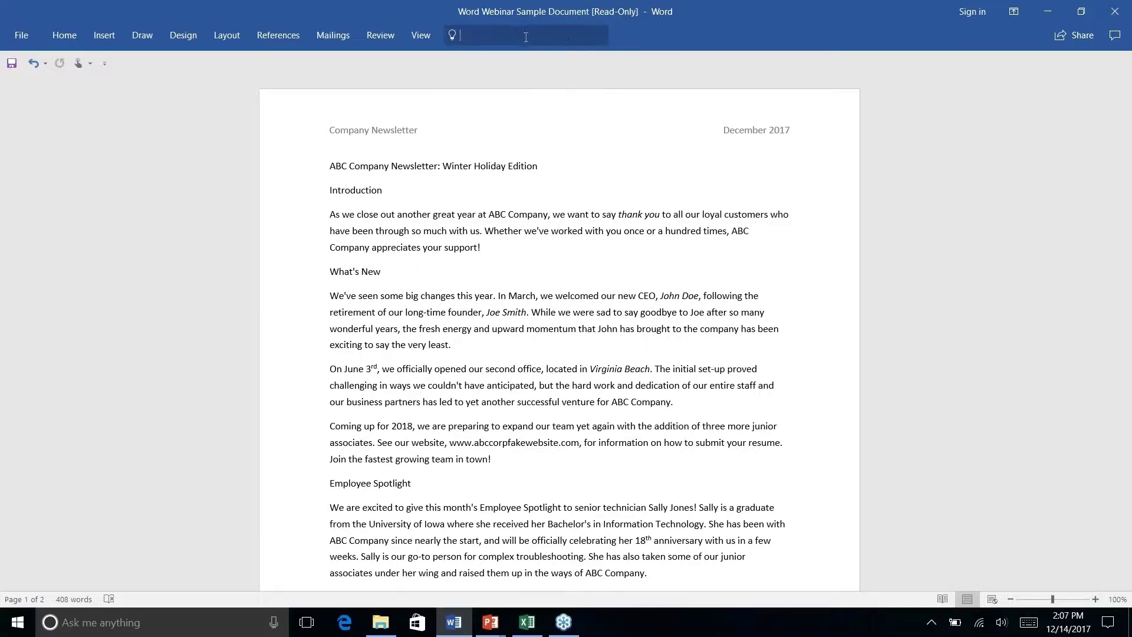
pyautogui.click(663, 29)
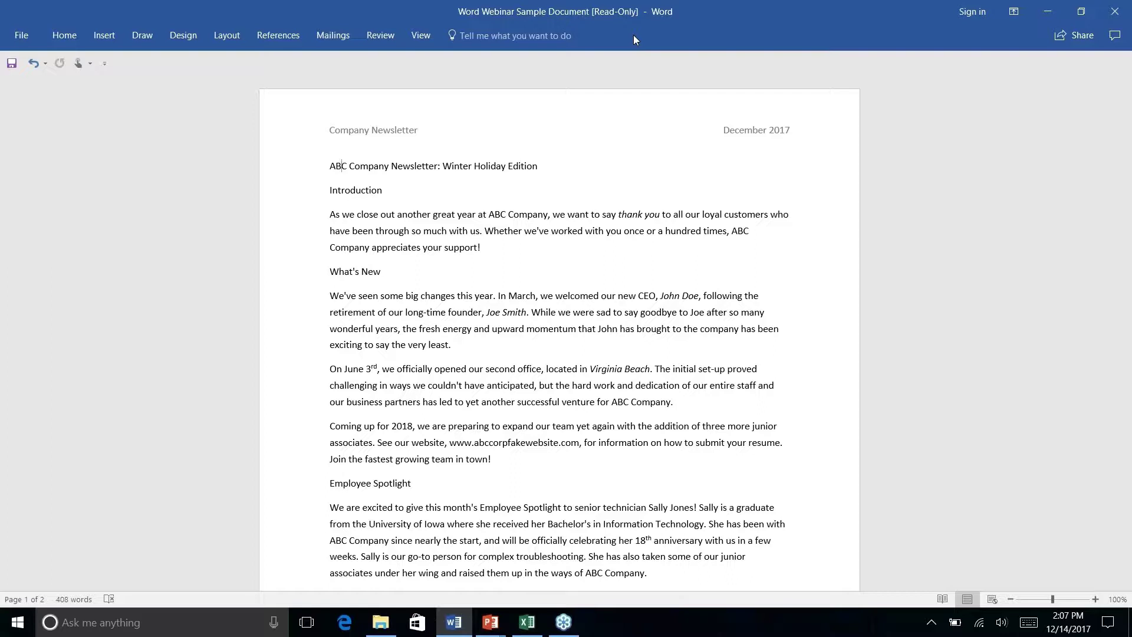
# Search the Tell Me feature for "add link", open Add a Hyperlink from the suggestions, and close it without inserting a link.
pyautogui.hotkey('alt', 'q')
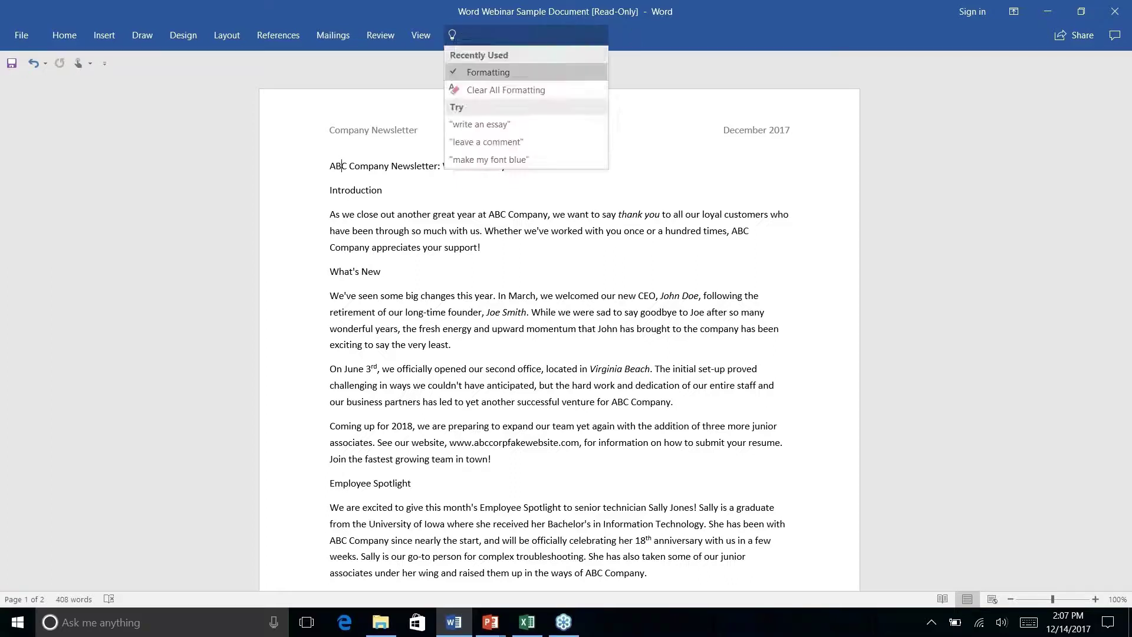
pyautogui.write('add ')
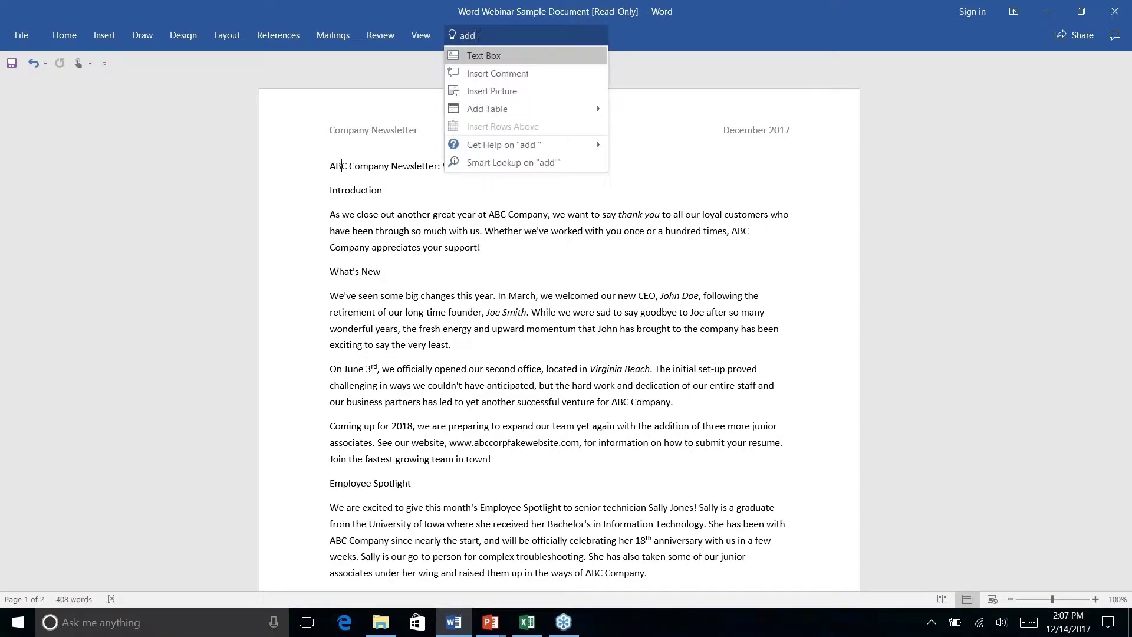
pyautogui.write('link')
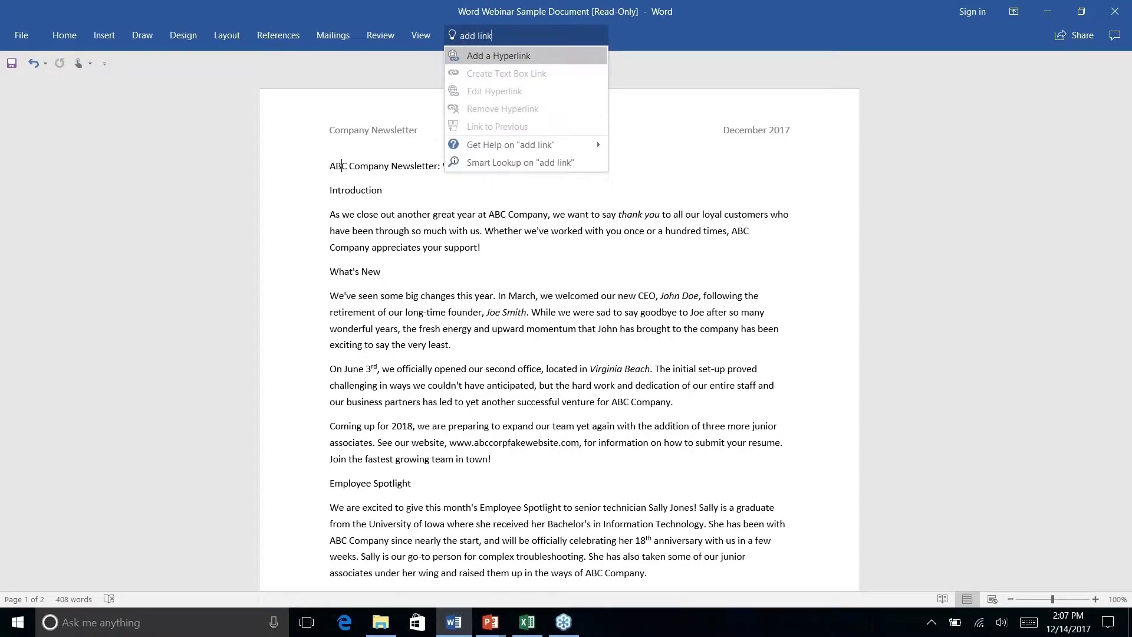
pyautogui.press('Return')
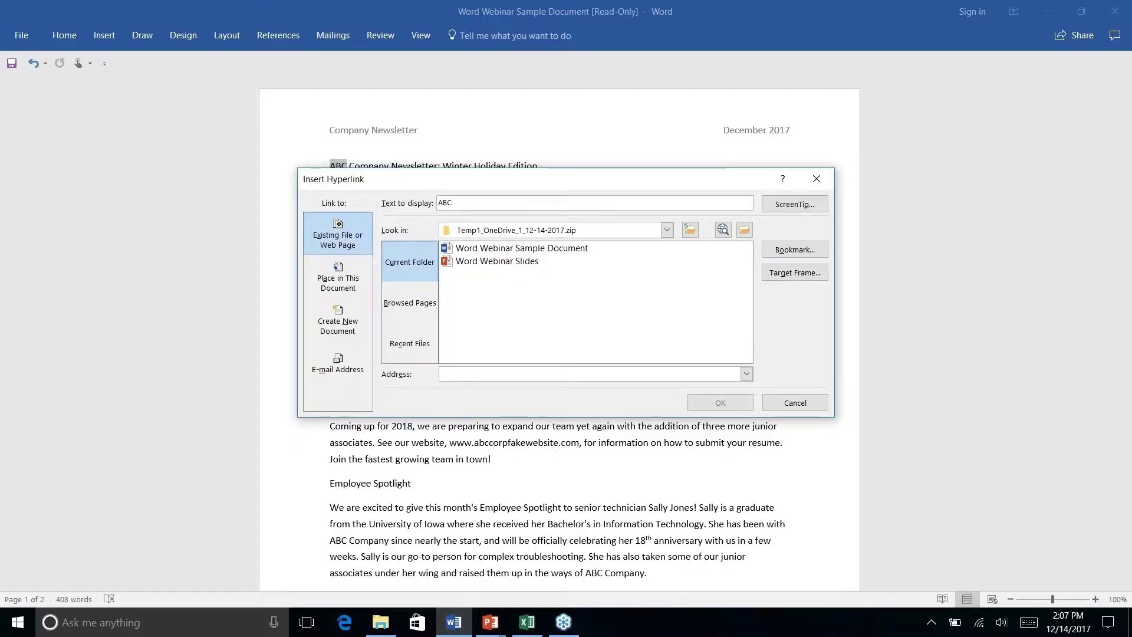
pyautogui.click(816, 179)
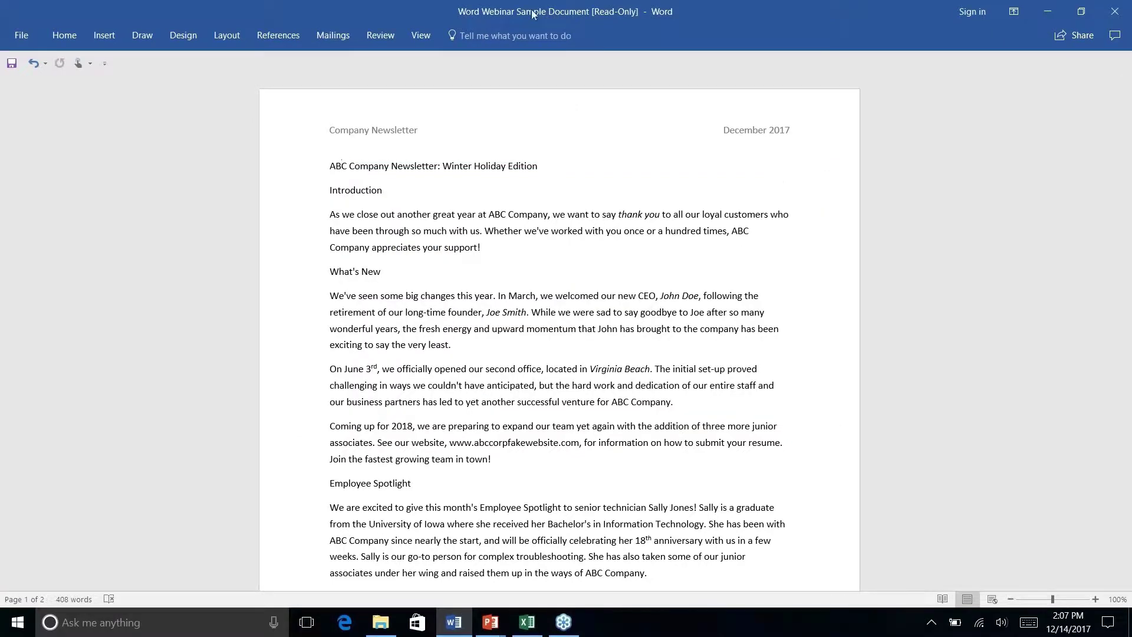
# Display the Tell Me suggestions and the Home commands, closing each without running a command.
pyautogui.click(519, 40)
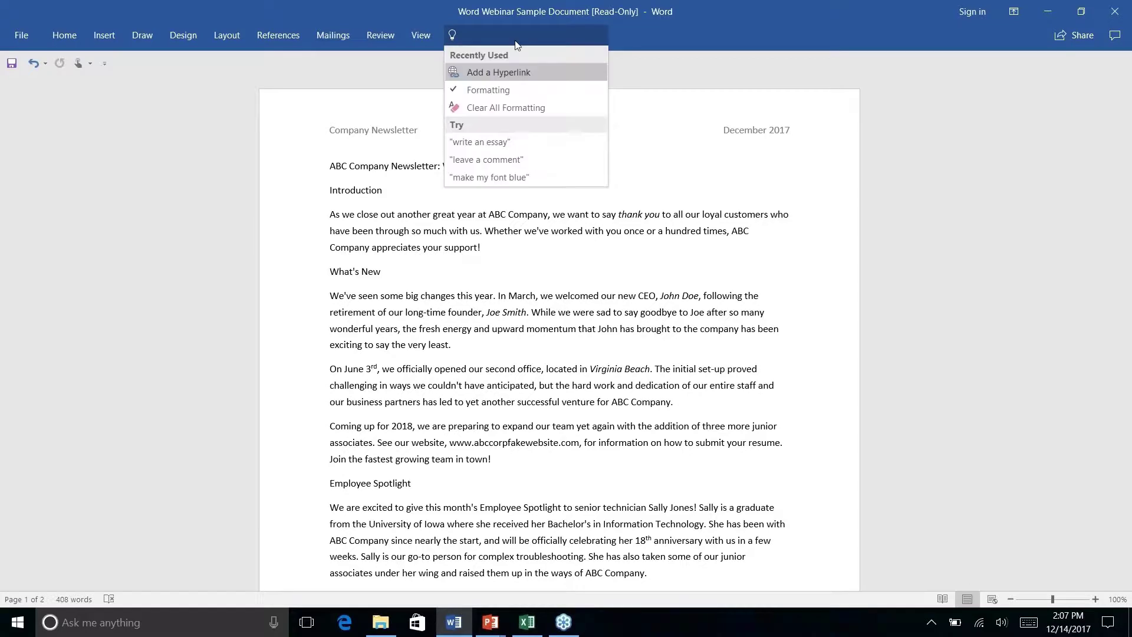
pyautogui.click(793, 66)
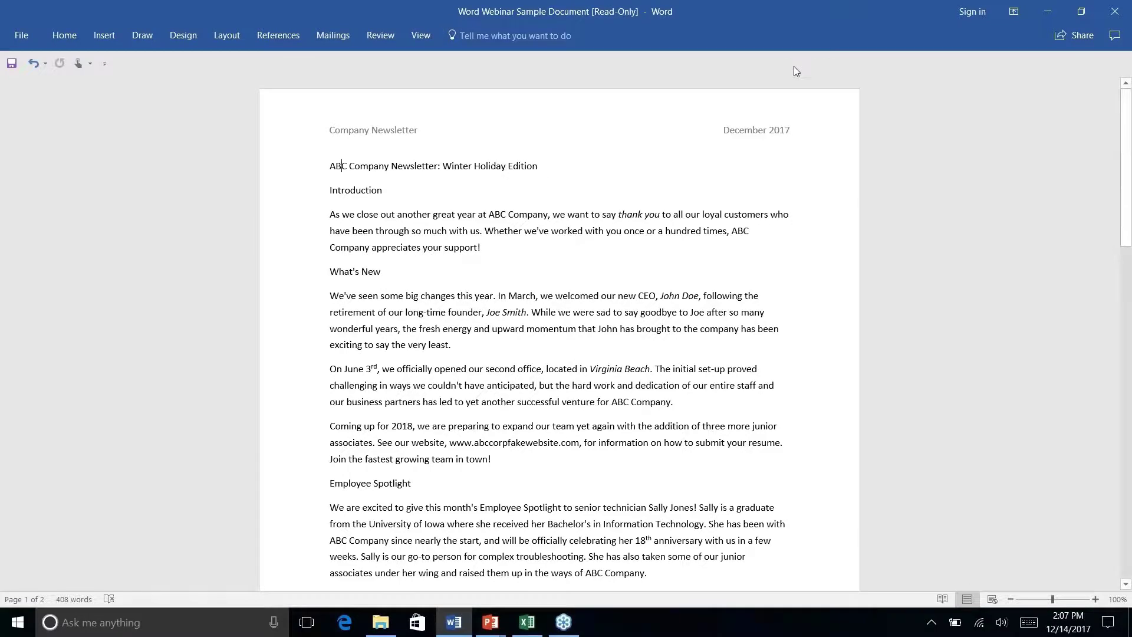
pyautogui.click(64, 42)
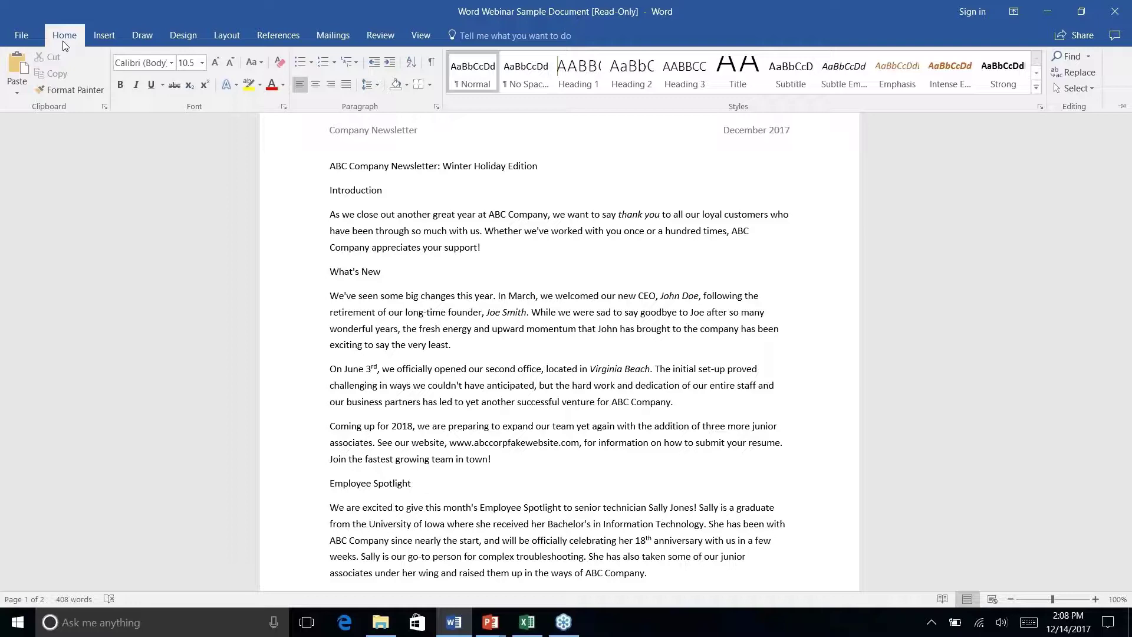
pyautogui.hotkey('alt', 'Tab')
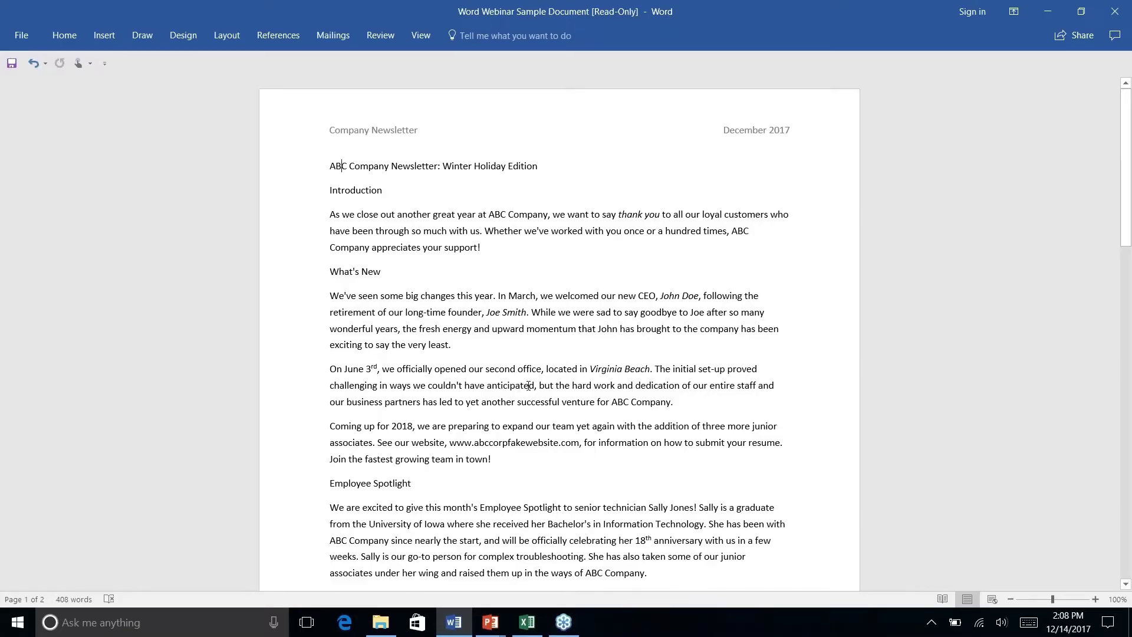
# Look through both pages of the newsletter, including the one-sentence History Lesson section.
pyautogui.scroll(-20, 528, 386)
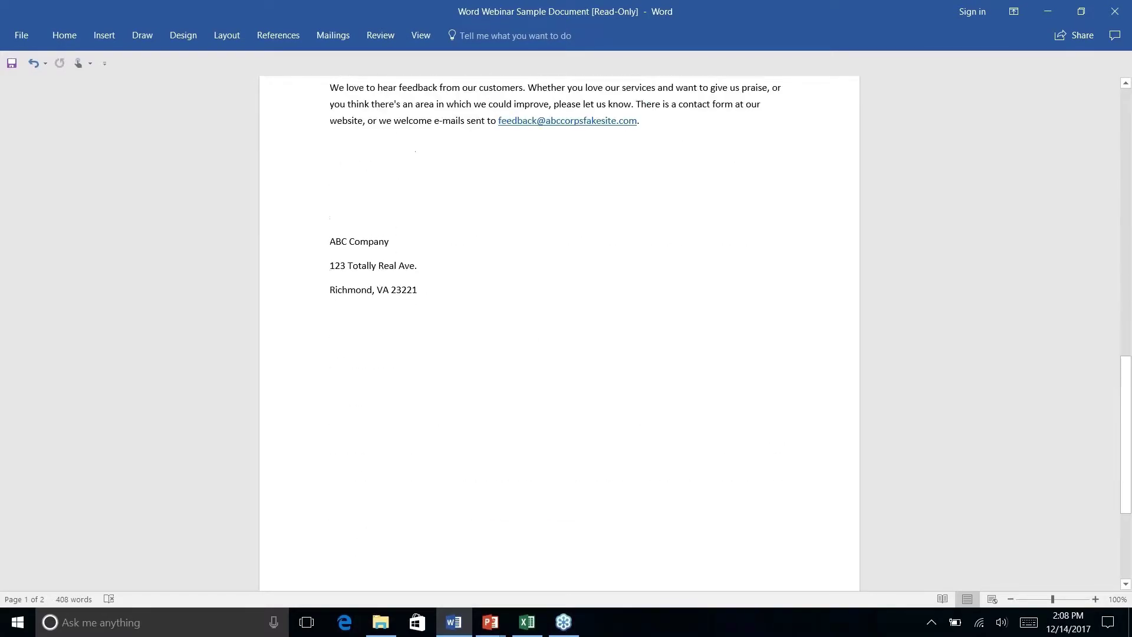
pyautogui.scroll(20, 528, 385)
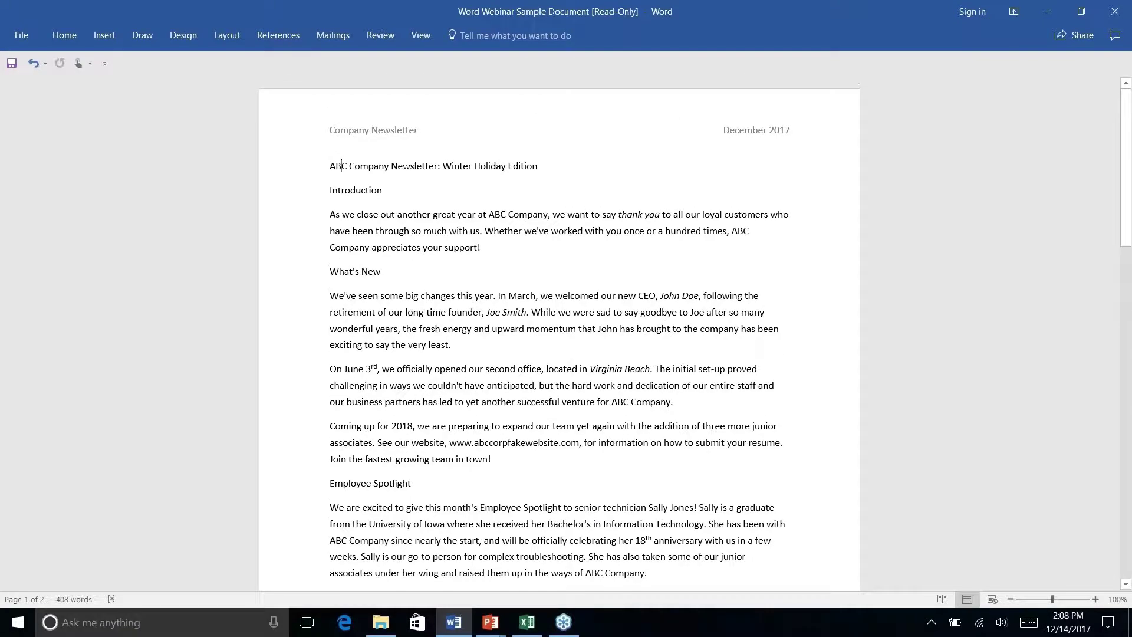
pyautogui.scroll(-1, 529, 385)
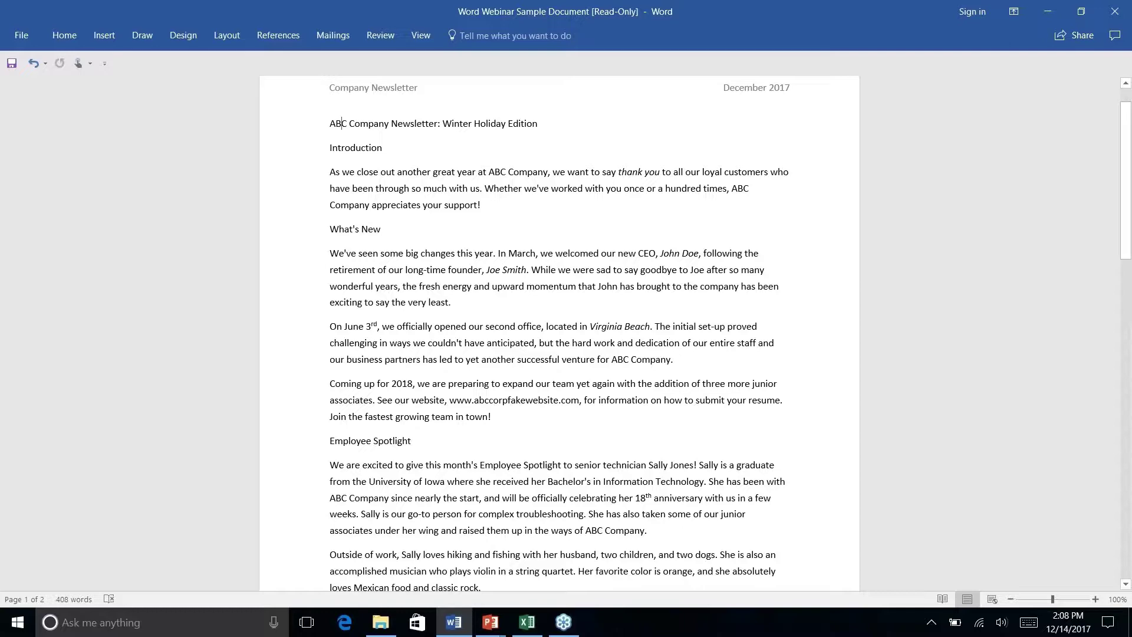
pyautogui.scroll(-10, 559, 389)
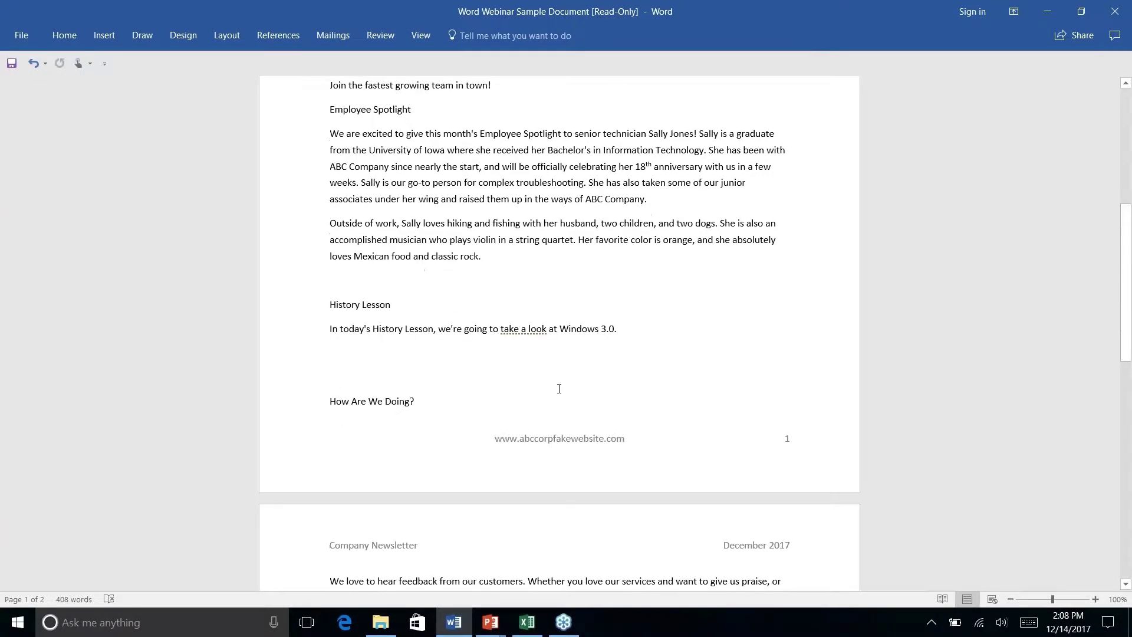
pyautogui.click(631, 333)
pyautogui.scroll(-4, 572, 315)
pyautogui.scroll(6, 572, 315)
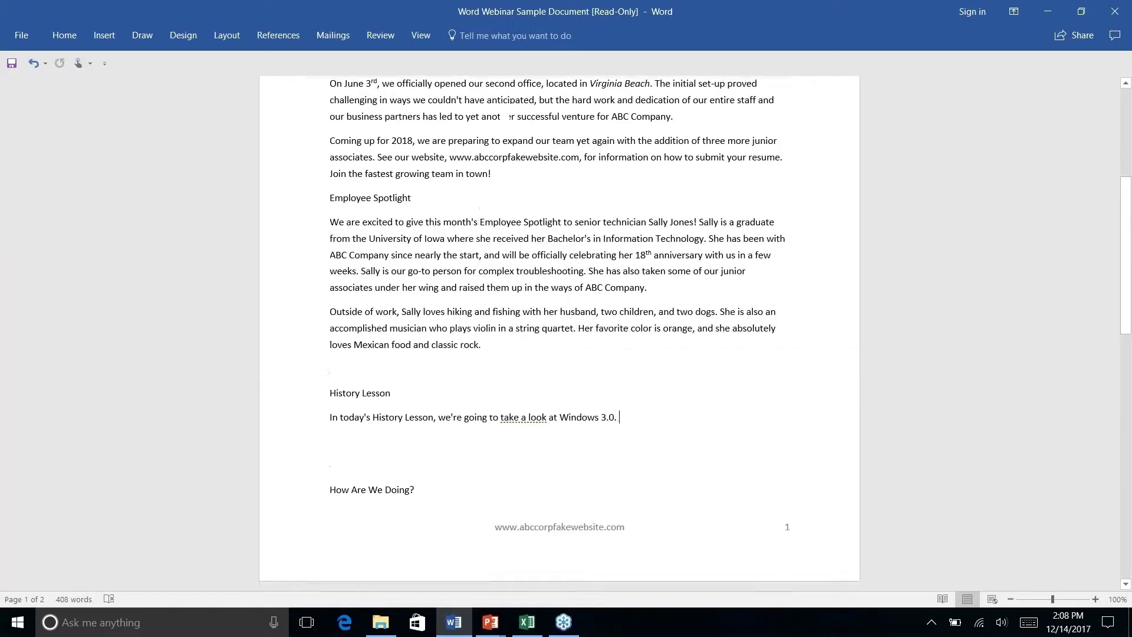
pyautogui.scroll(4, 560, 333)
pyautogui.scroll(-5, 559, 334)
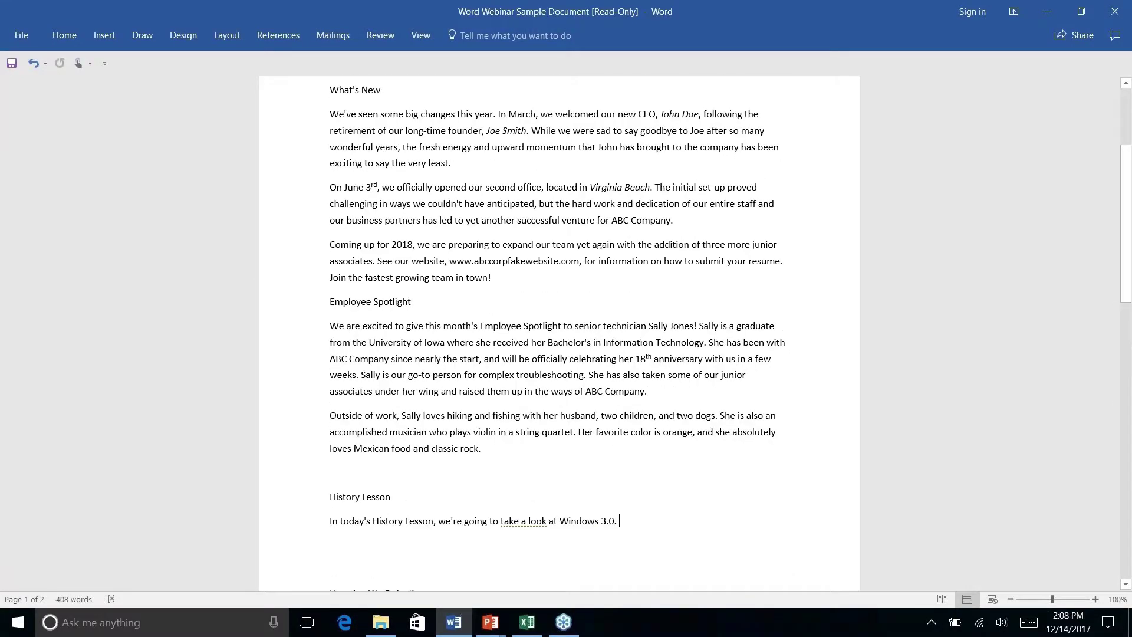
pyautogui.scroll(-1, 560, 334)
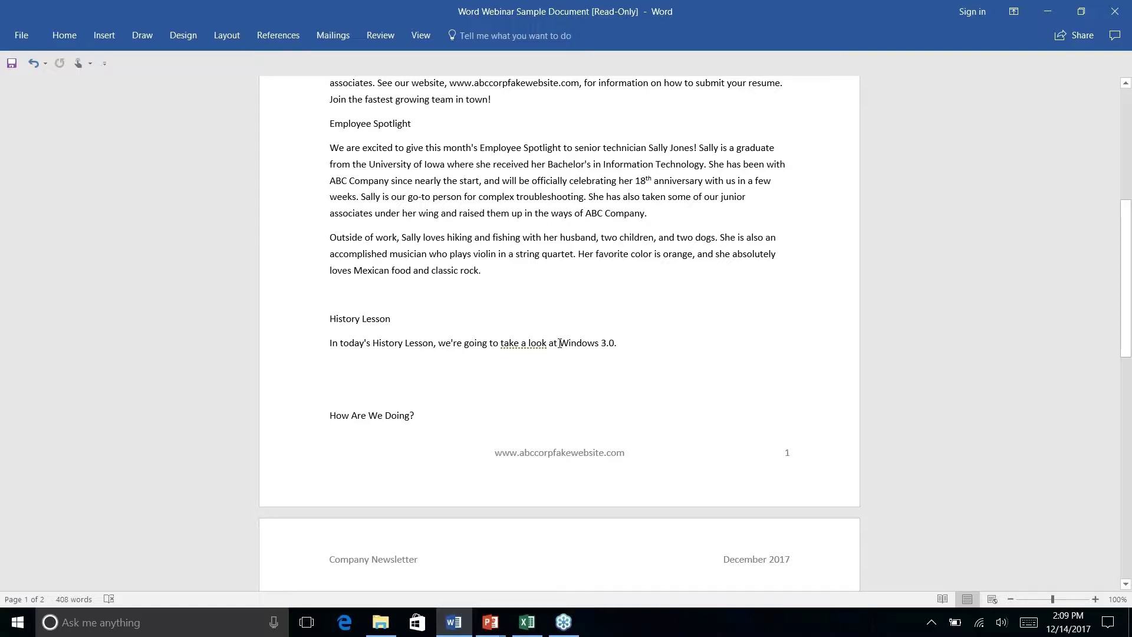
# Run Smart Lookup on "Windows 3.0." in the History Lesson sentence and review the Wikipedia, image and web results.
pyautogui.moveTo(561, 345); pyautogui.dragTo(618, 345)
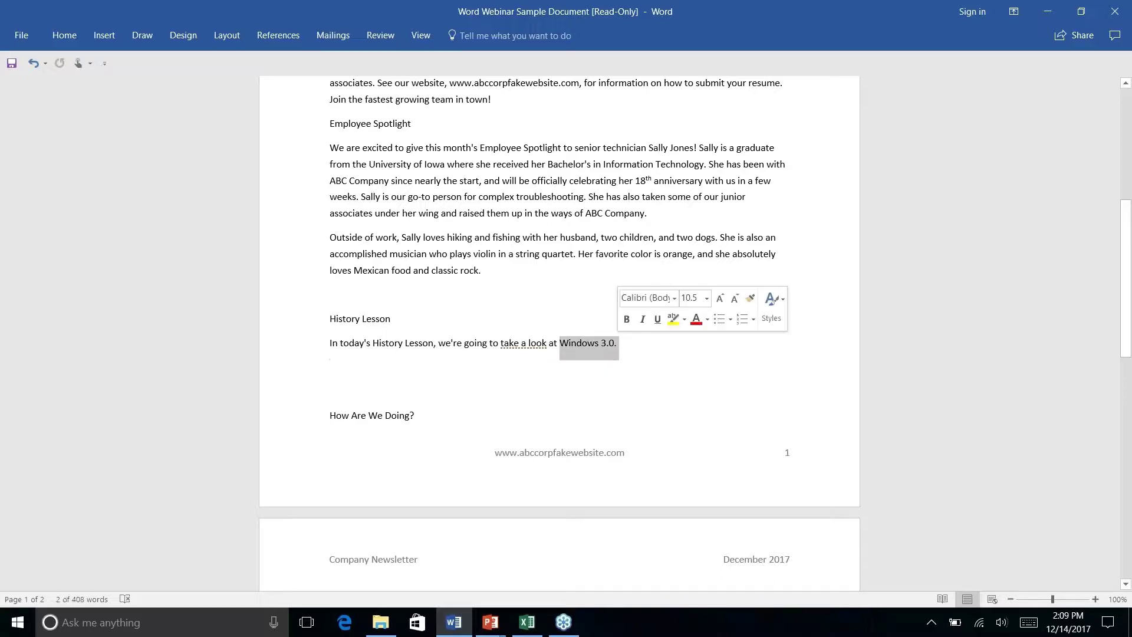
pyautogui.rightClick(616, 346)
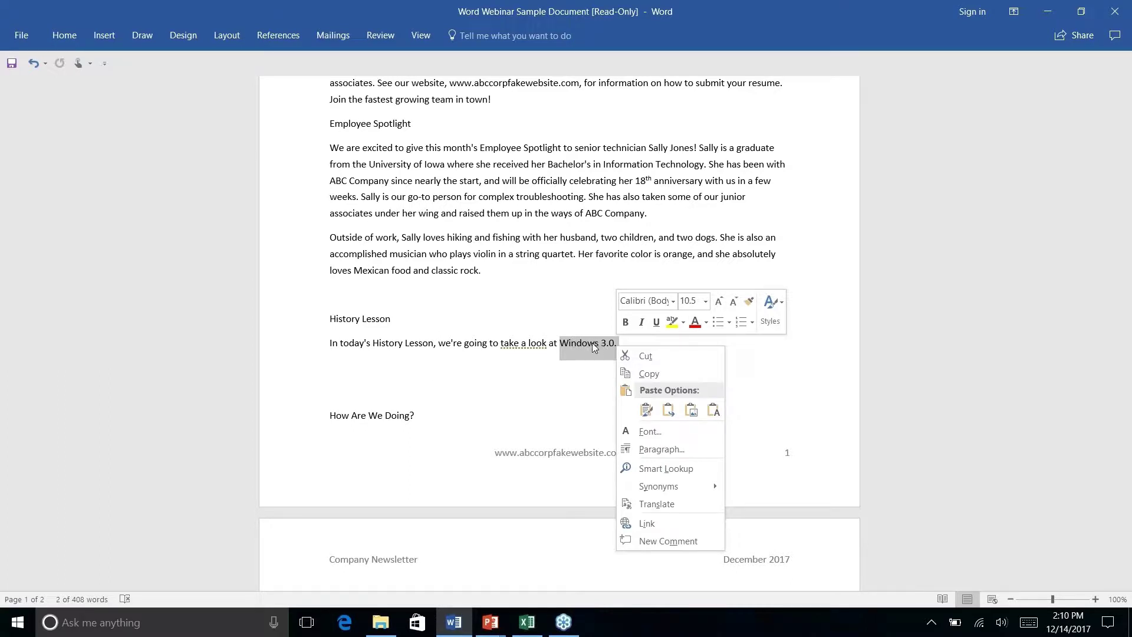
pyautogui.click(665, 468)
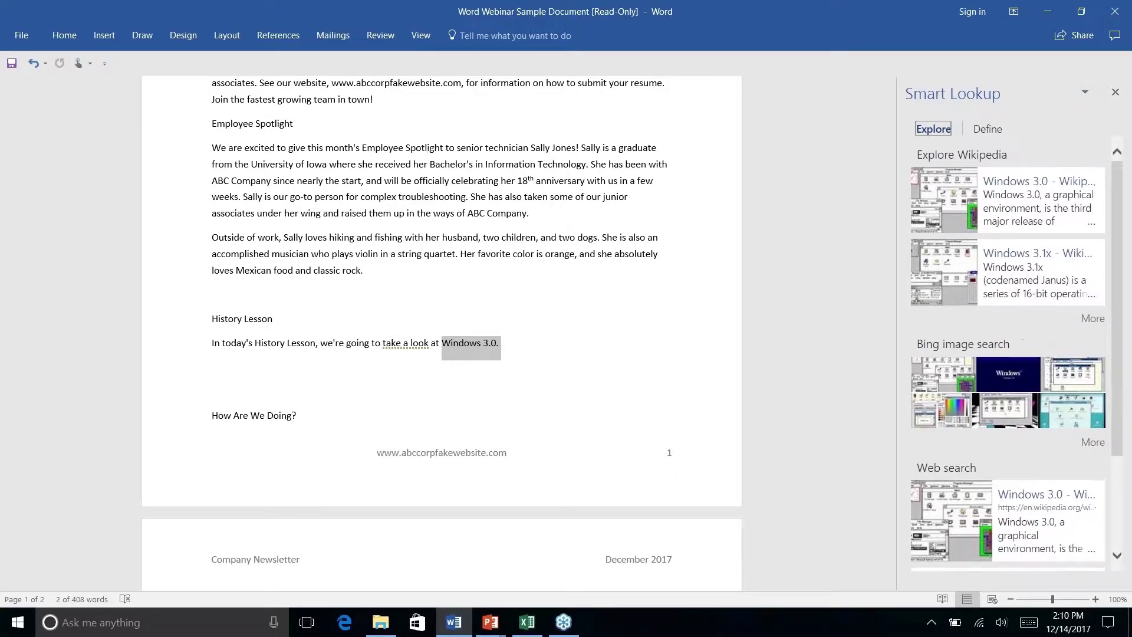
pyautogui.scroll(-3, 1044, 335)
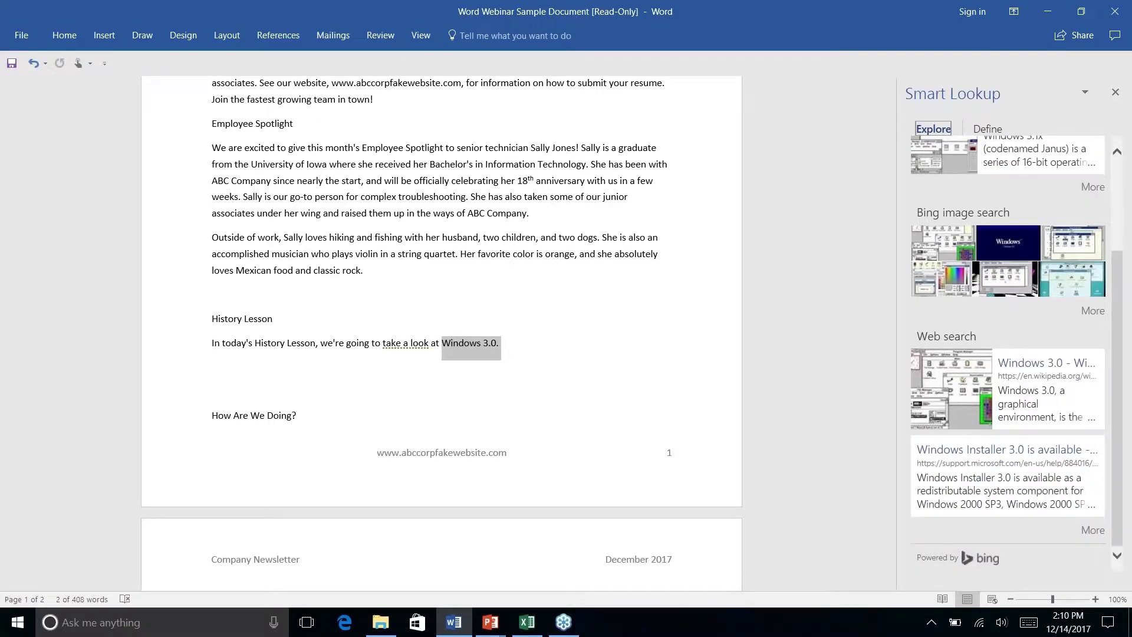
pyautogui.scroll(3, 1039, 261)
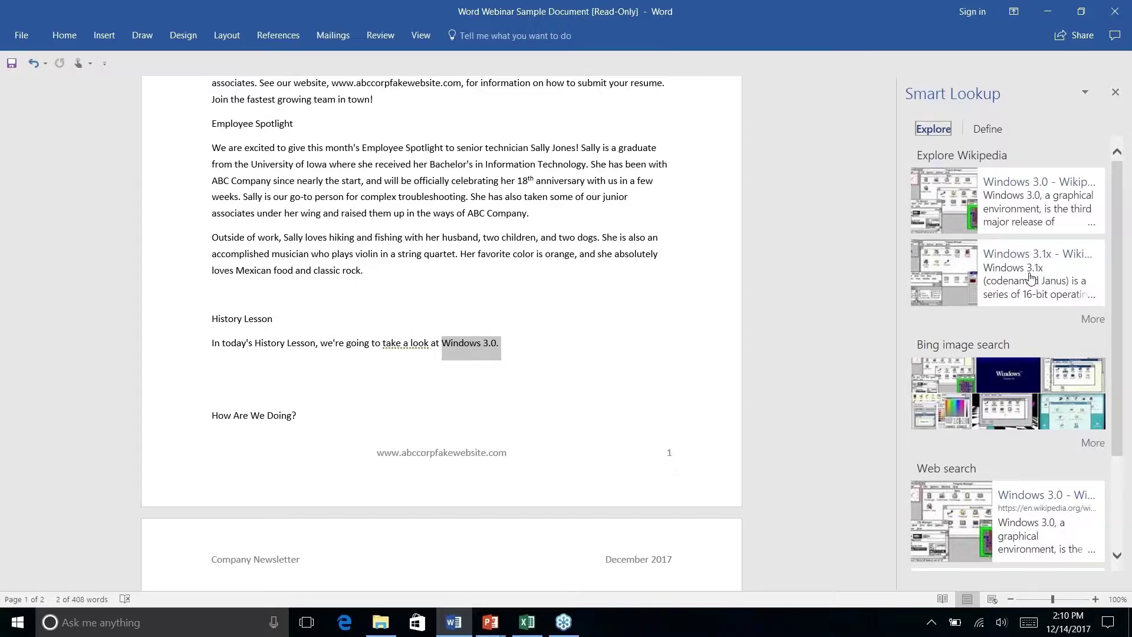
pyautogui.scroll(-3, 1041, 202)
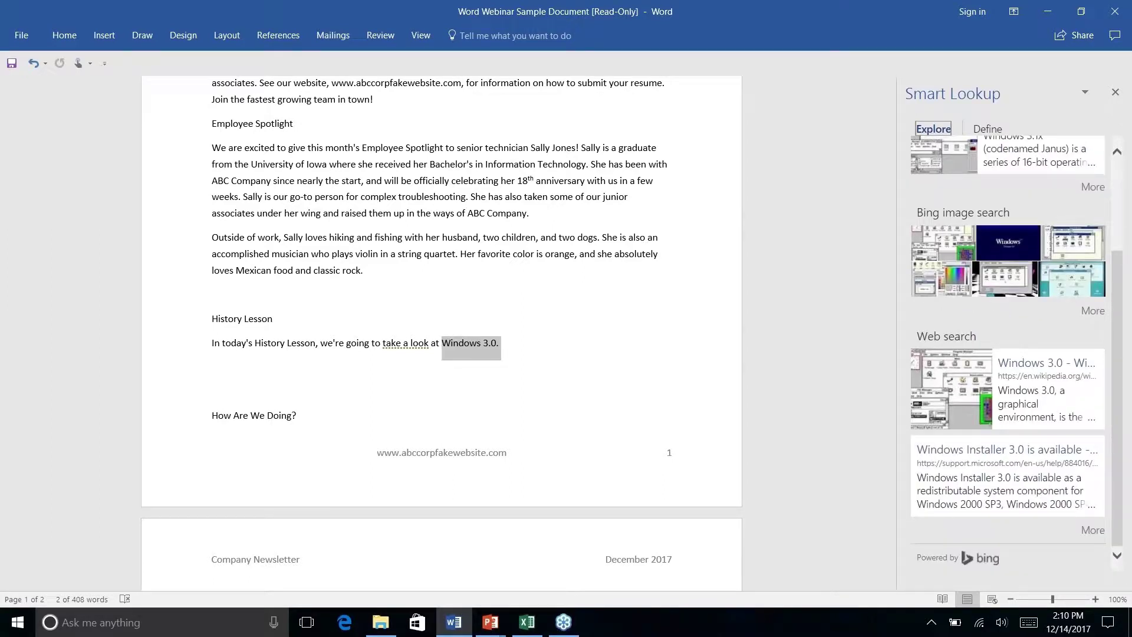
pyautogui.scroll(3, 1009, 354)
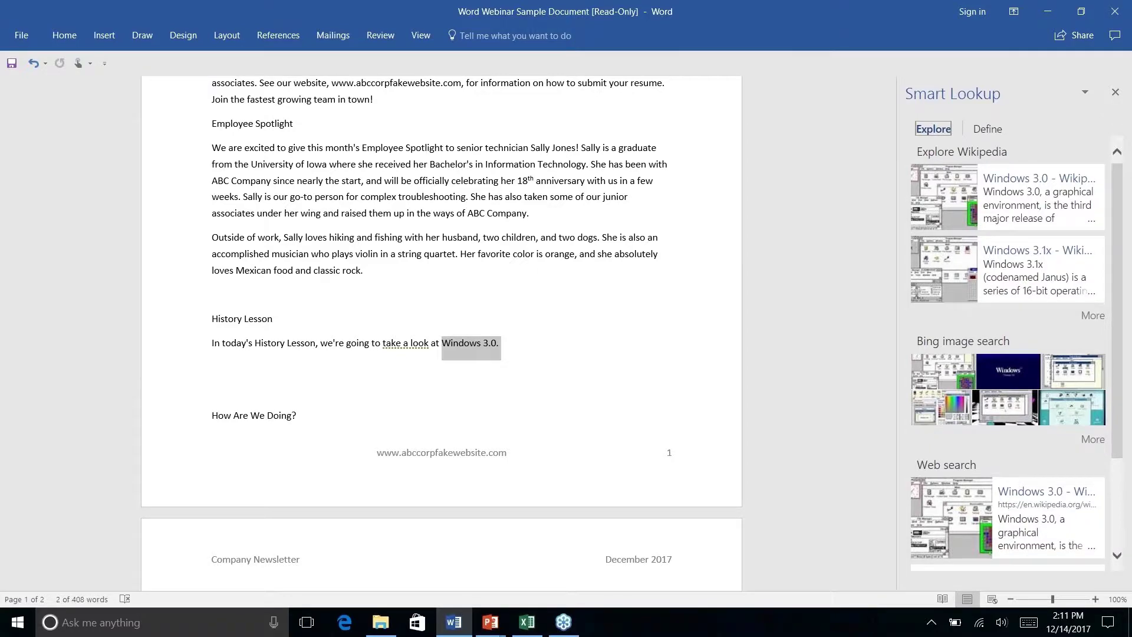
pyautogui.scroll(-3, 982, 469)
pyautogui.scroll(3, 1009, 295)
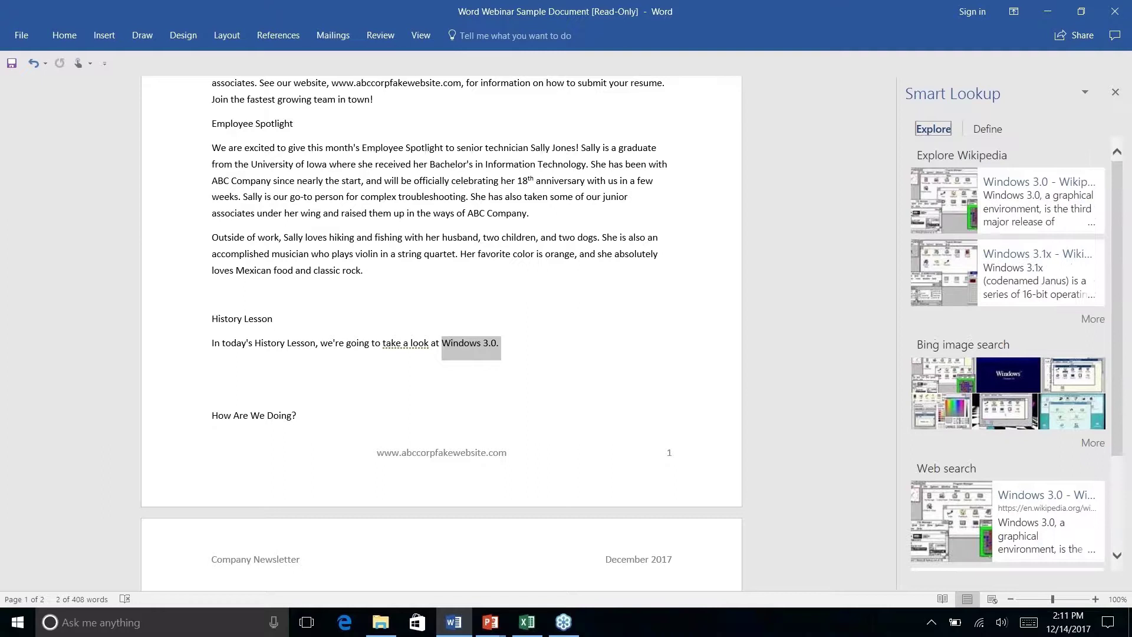
# Open the Windows 3.0 Wikipedia article from the Smart Lookup results, and close both the article and Smart Lookup.
pyautogui.click(1027, 184)
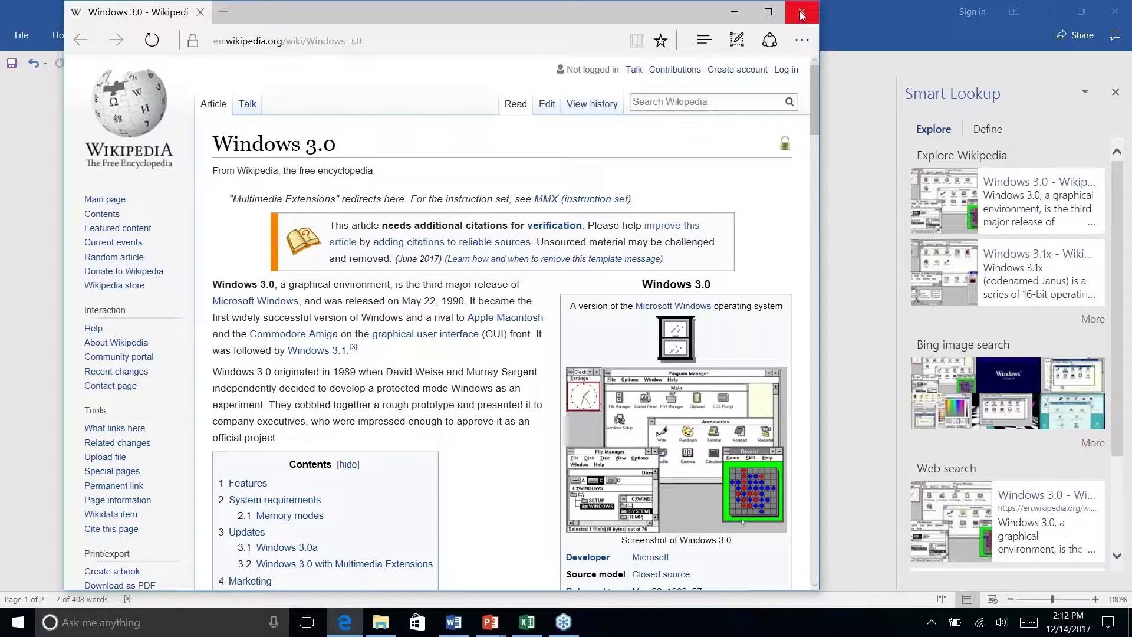
pyautogui.click(802, 15)
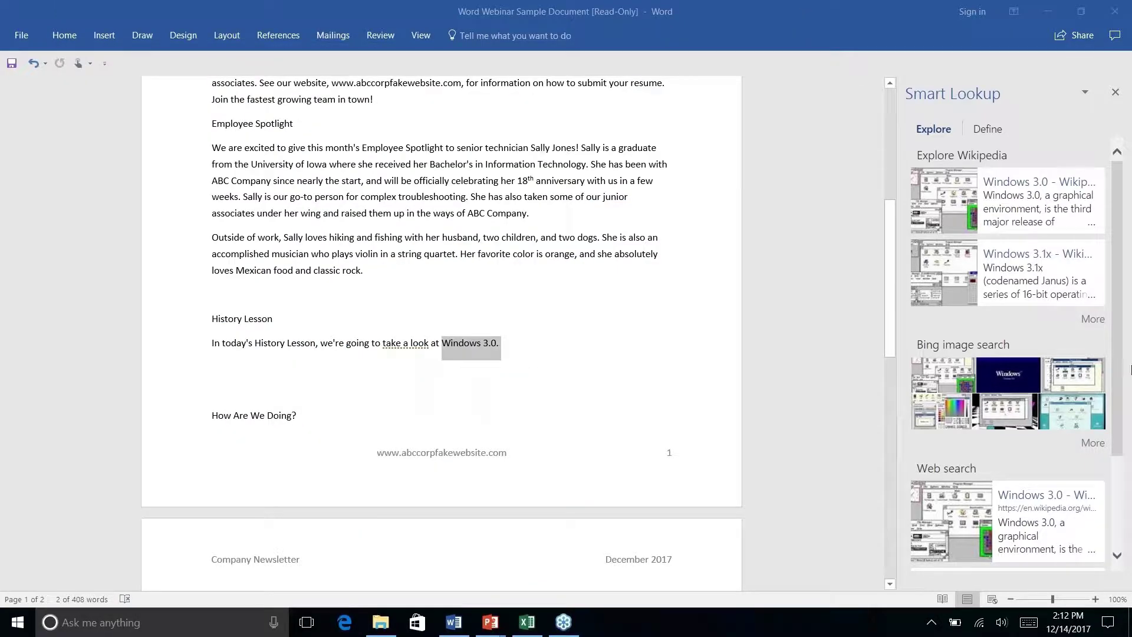
pyautogui.click(509, 345)
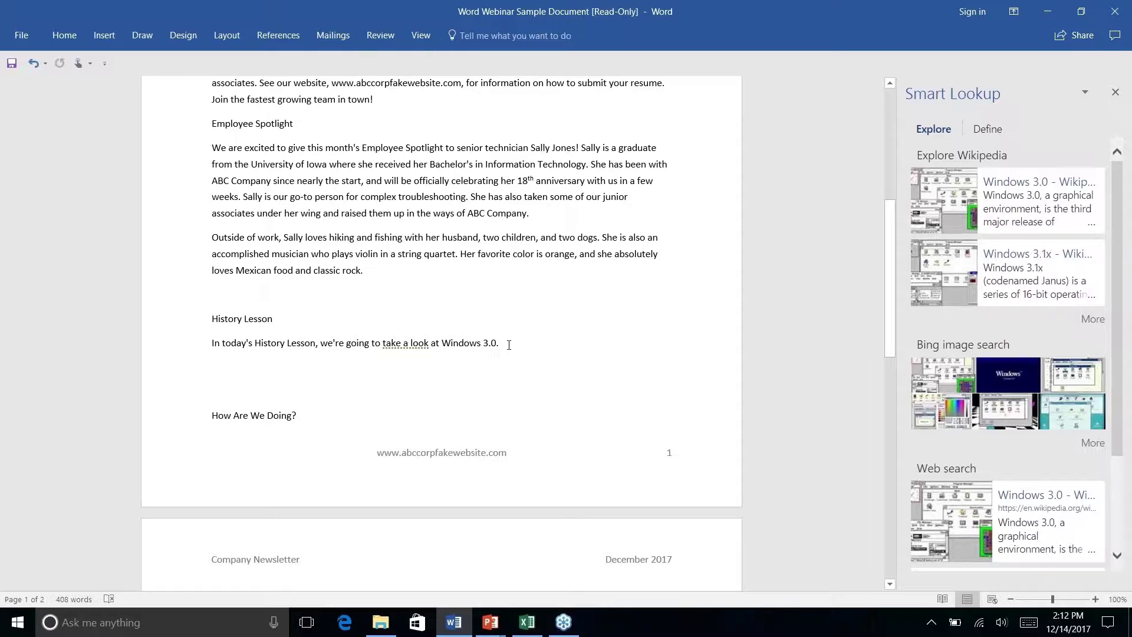
pyautogui.click(1115, 92)
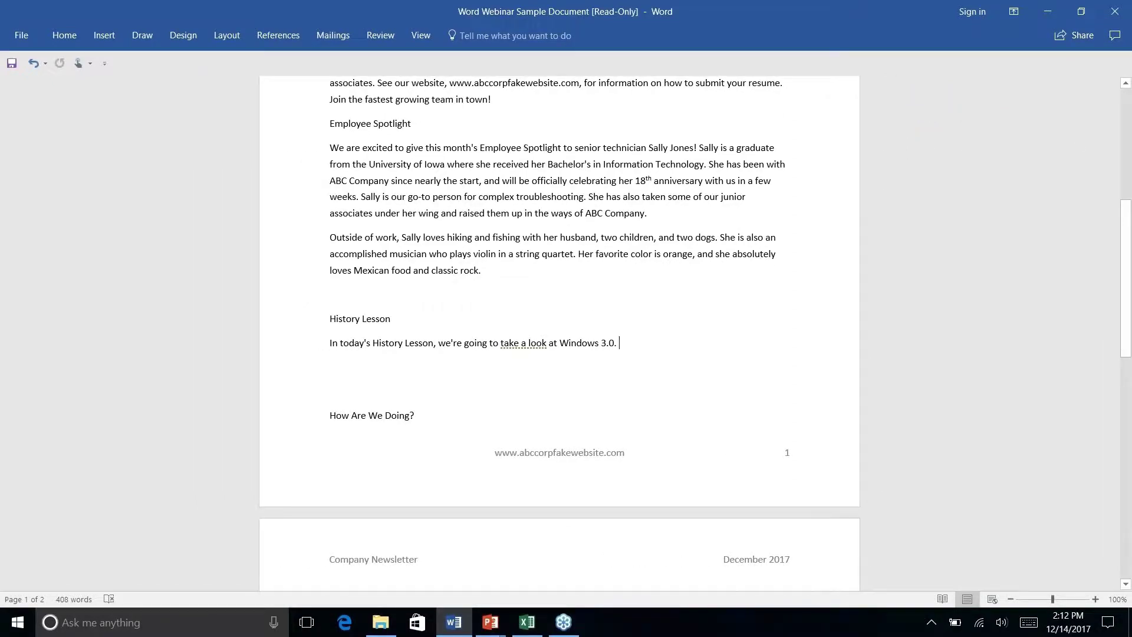
# Display the References commands and look through the available citation styles.
pyautogui.click(280, 35)
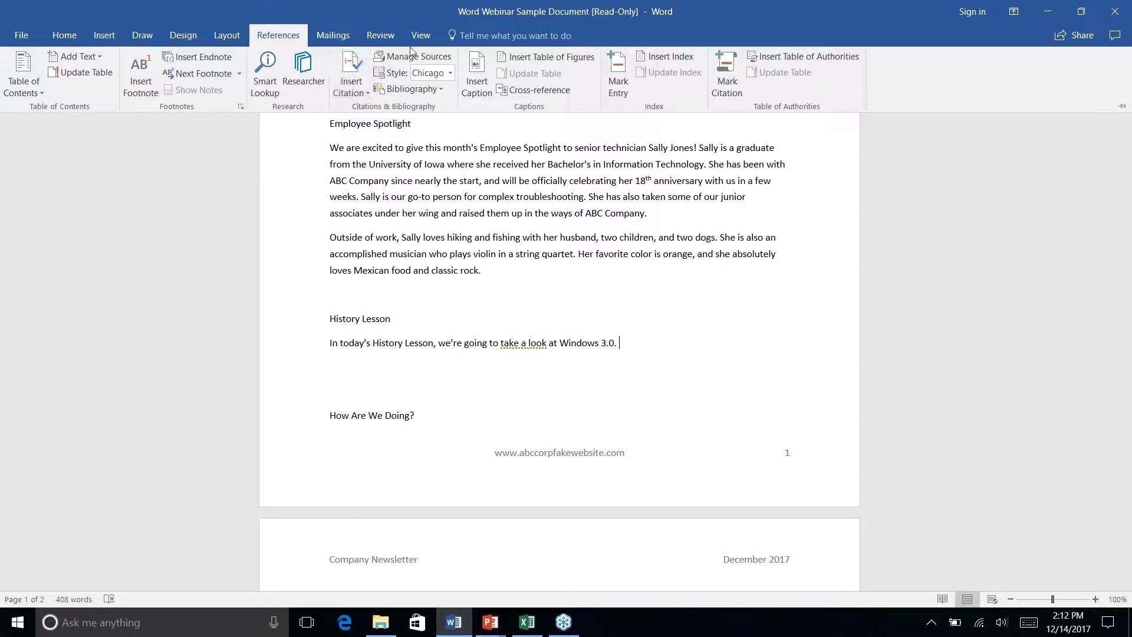
pyautogui.click(451, 73)
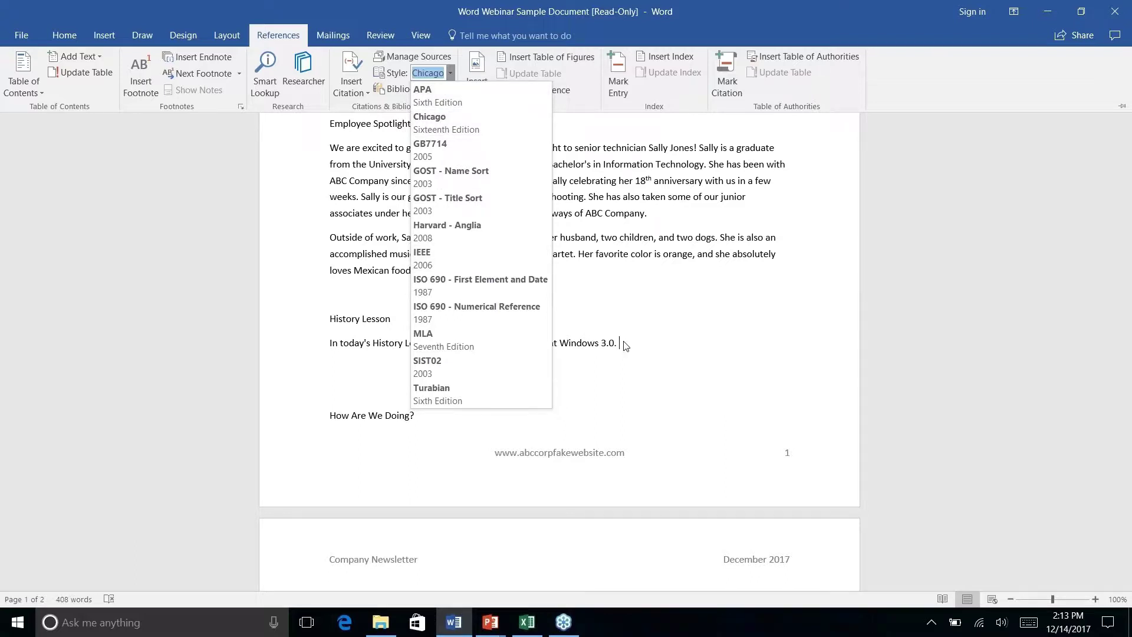
pyautogui.press('Up')
pyautogui.press('Up')
# Open Researcher and search its sources for "windows 3.0".
pyautogui.click(307, 80)
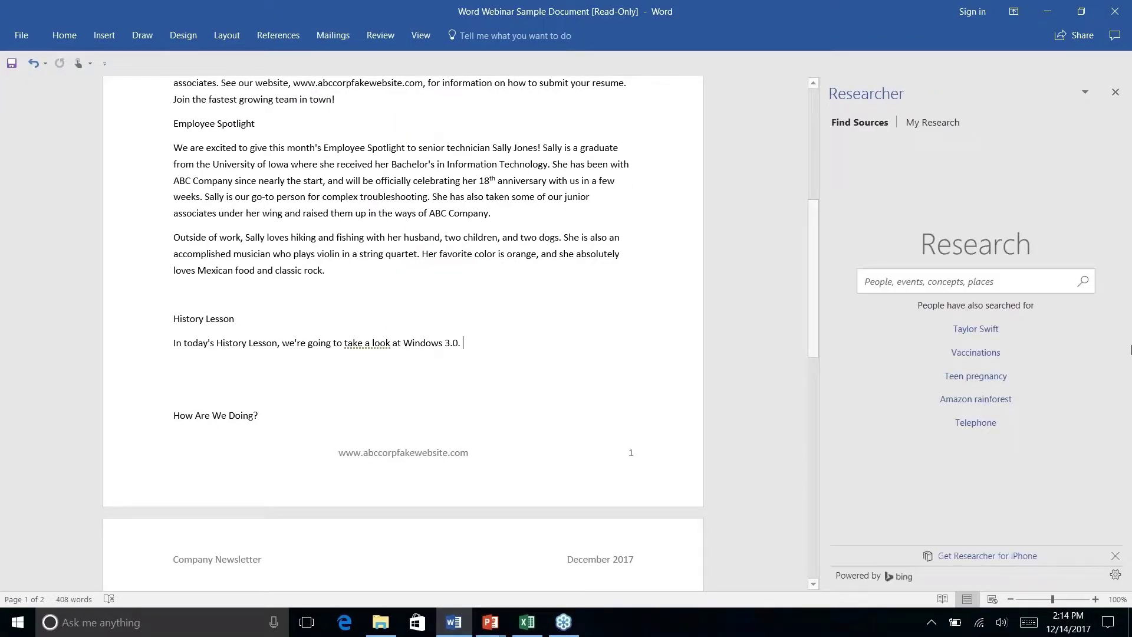
pyautogui.click(1006, 282)
pyautogui.write('windows')
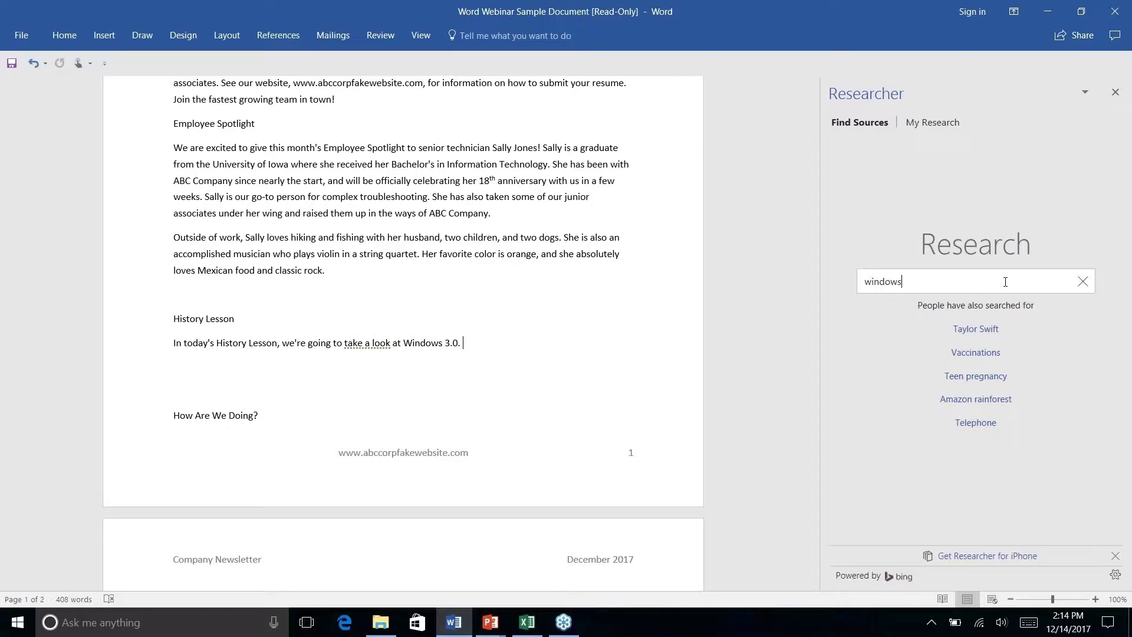
pyautogui.write(' 3.0')
pyautogui.press('Return')
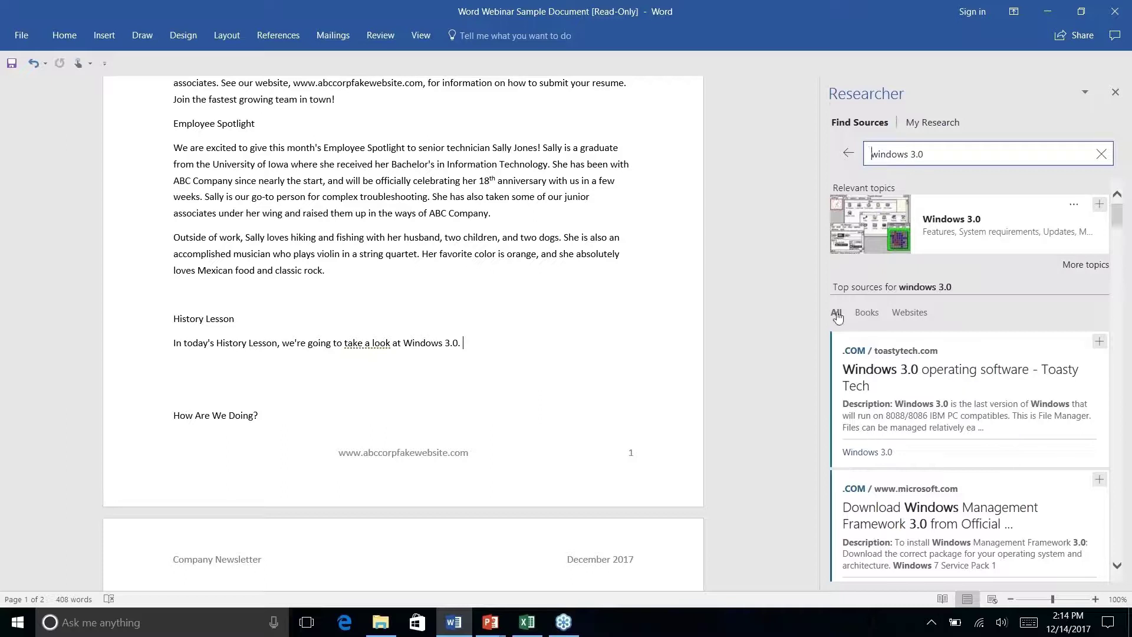
# Compare the Books and All source lists for windows 3.0, and open "Windows 3.0 operating software - Toasty Tech".
pyautogui.click(868, 314)
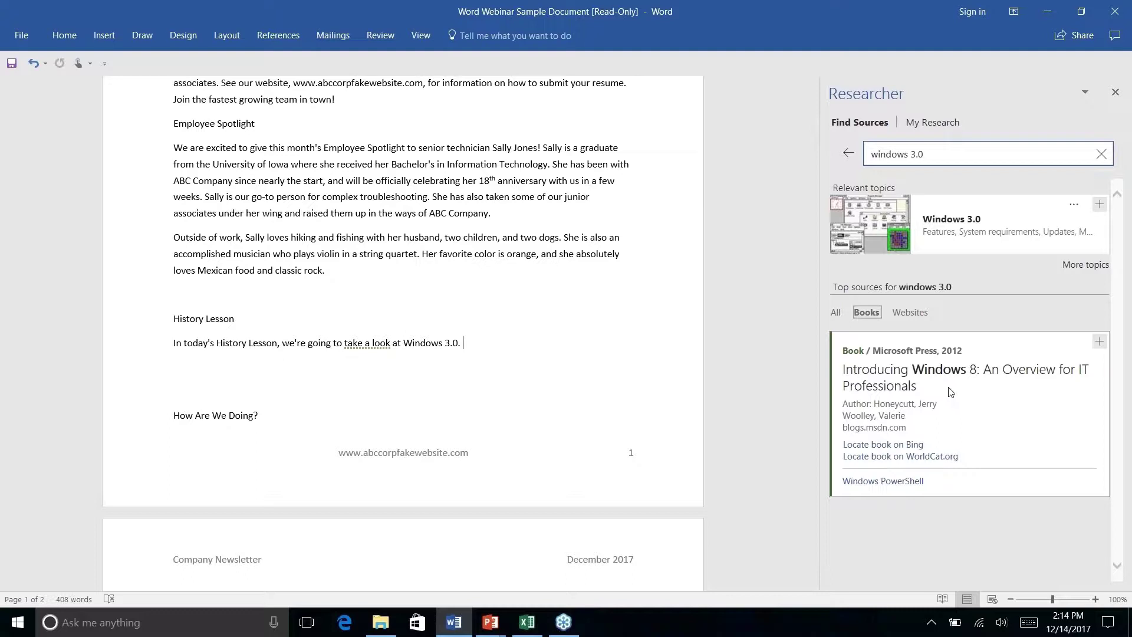
pyautogui.click(835, 314)
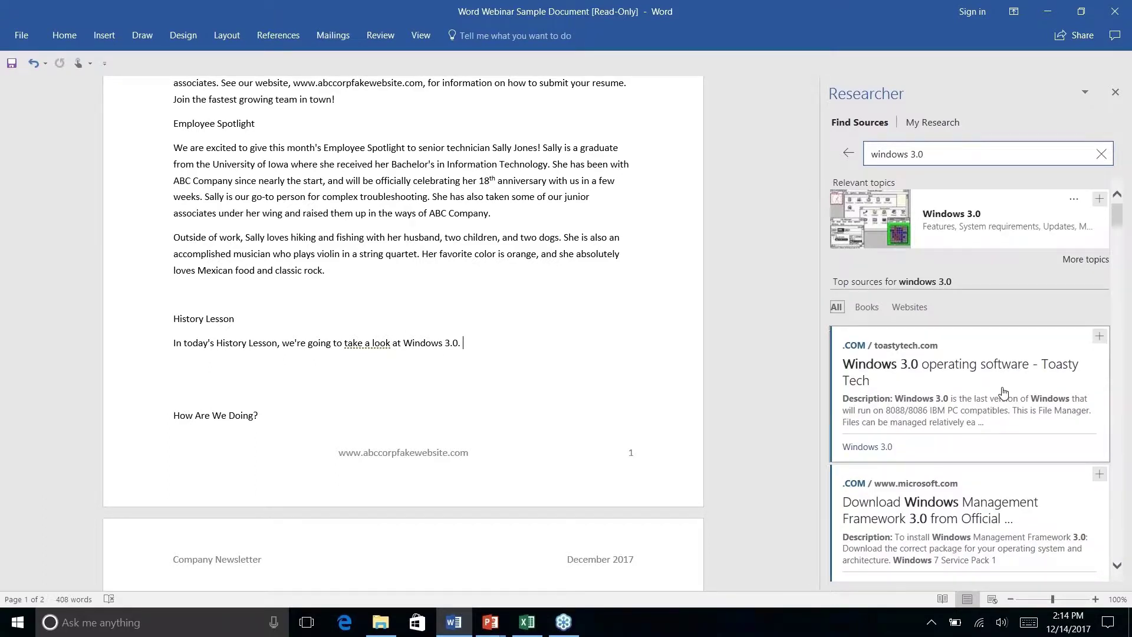
pyautogui.scroll(-5, 1004, 392)
pyautogui.scroll(5, 1003, 392)
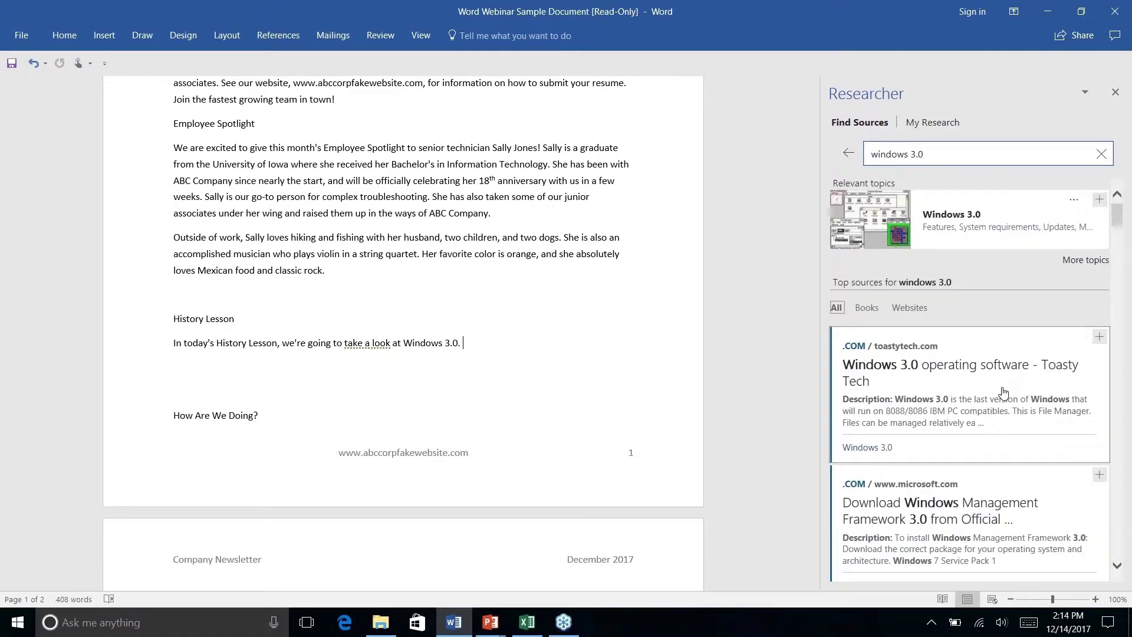
pyautogui.scroll(-7, 1003, 392)
pyautogui.scroll(-10, 1004, 393)
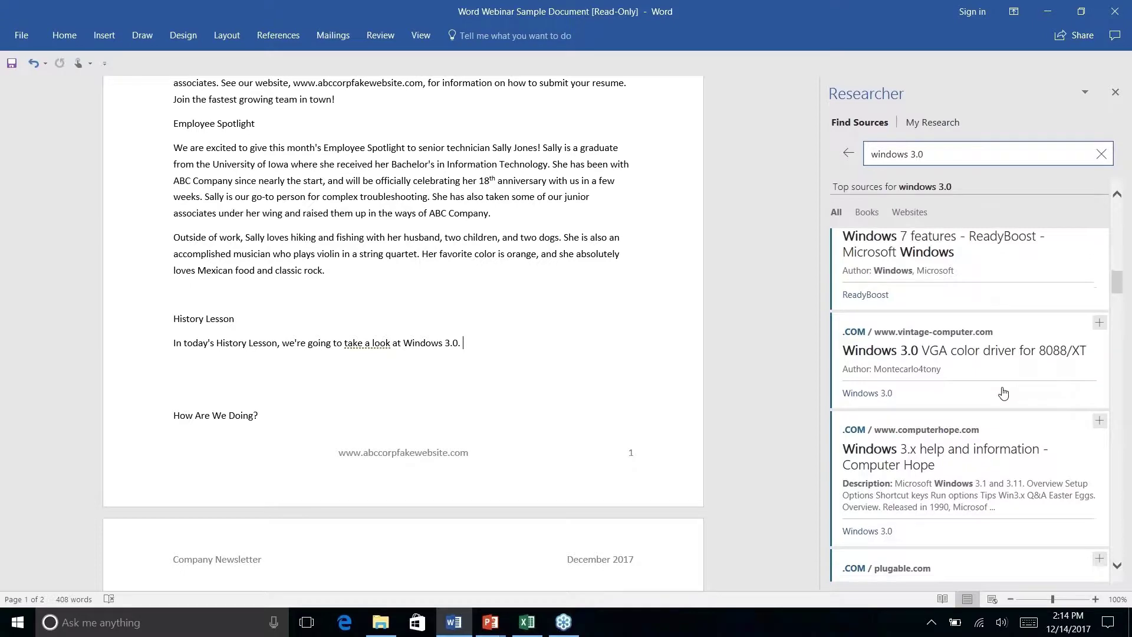
pyautogui.scroll(-5, 1003, 393)
pyautogui.scroll(10, 1003, 392)
pyautogui.scroll(5, 1003, 392)
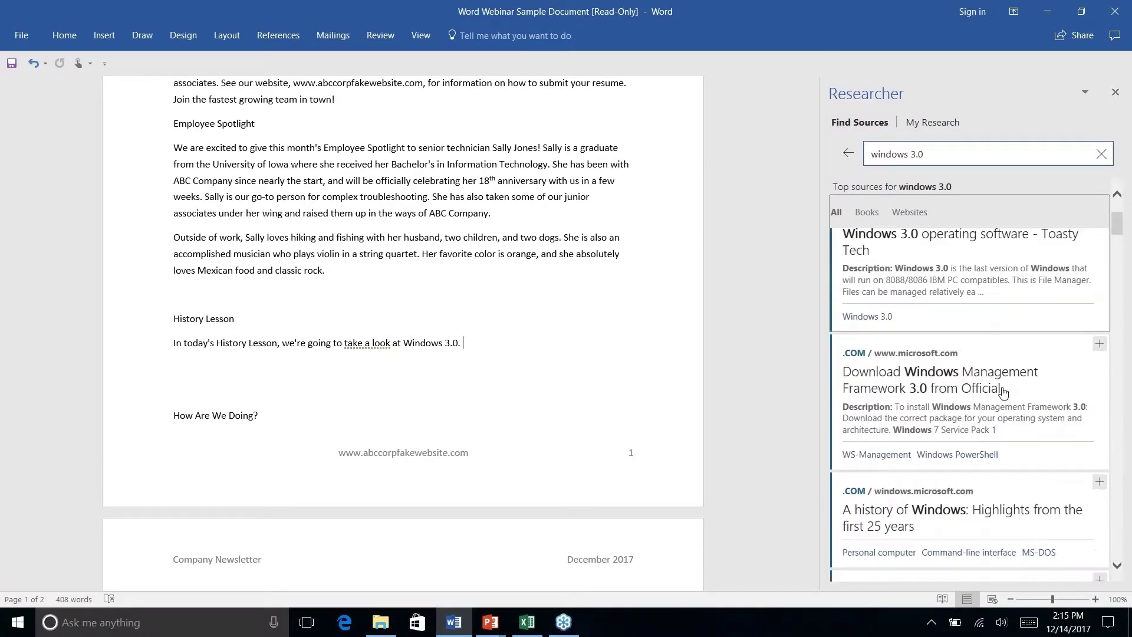
pyautogui.scroll(3, 1003, 393)
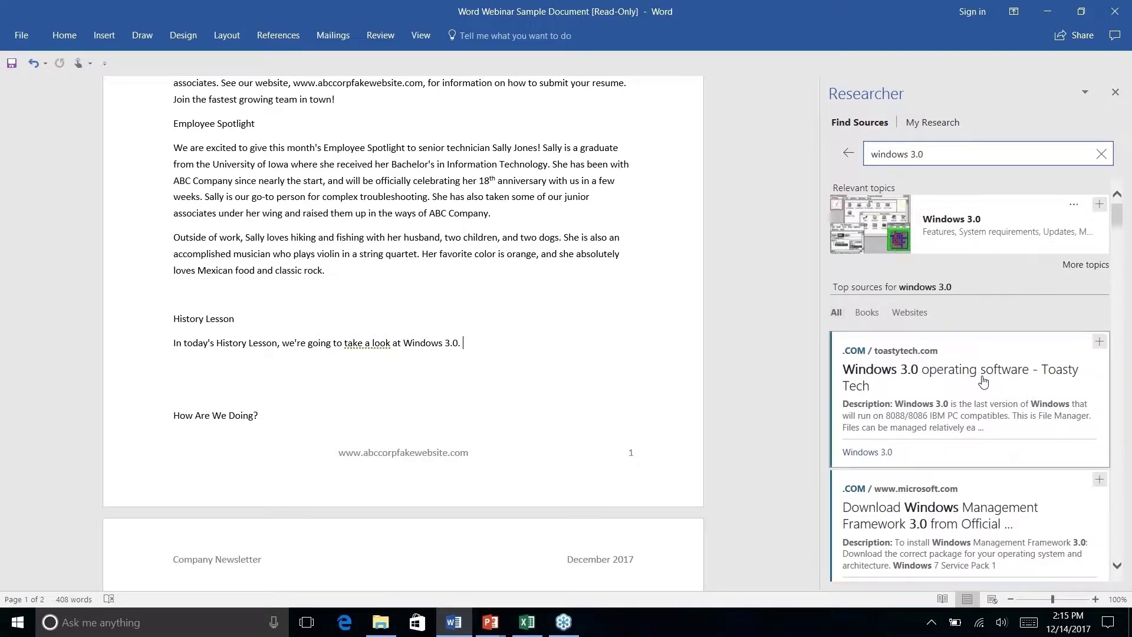
pyautogui.click(983, 382)
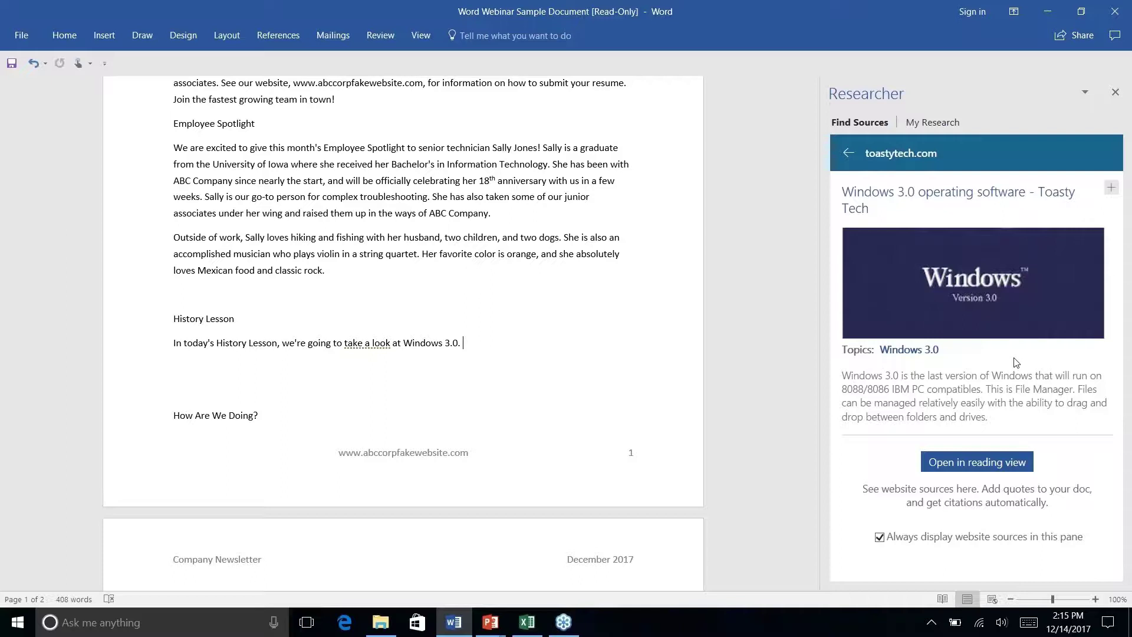
# Search Researcher for "windows 3.0 history" and open the source "Microsoft Windows 3.0 Is 20 Years Old Today!!! | ITProPortal".
pyautogui.click(850, 154)
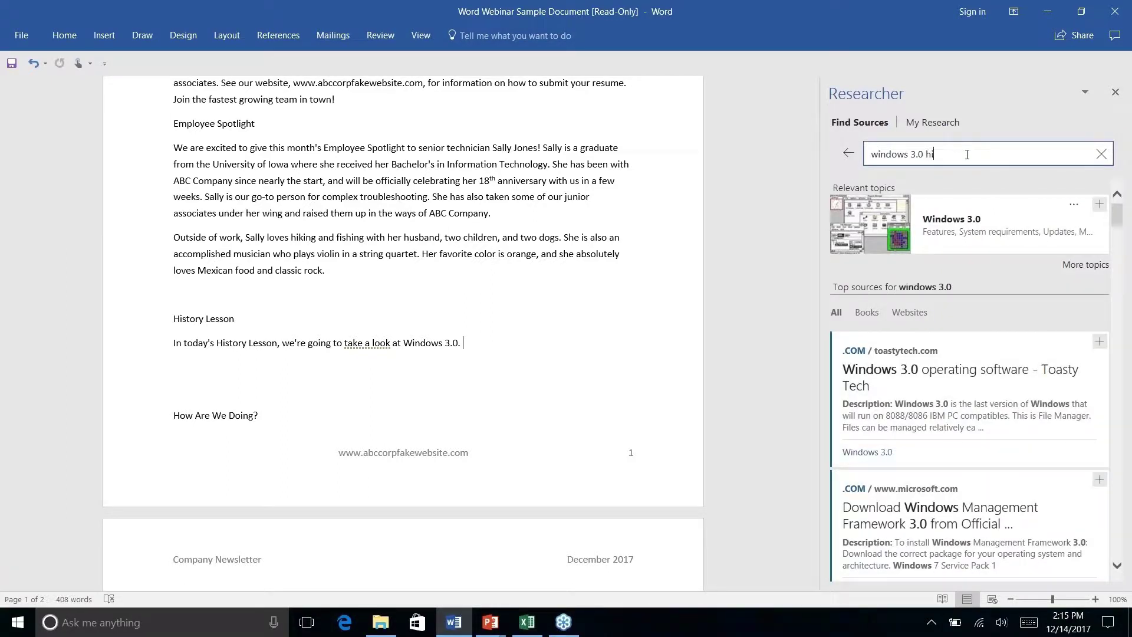
pyautogui.write('tory')
pyautogui.press('Return')
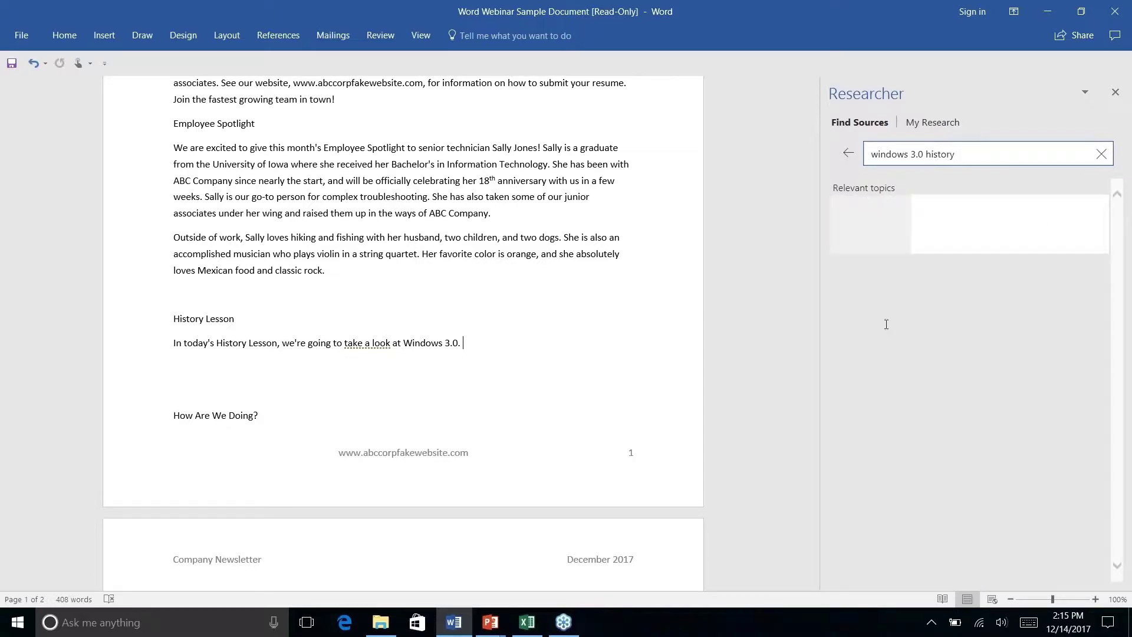
pyautogui.scroll(-3, 1012, 398)
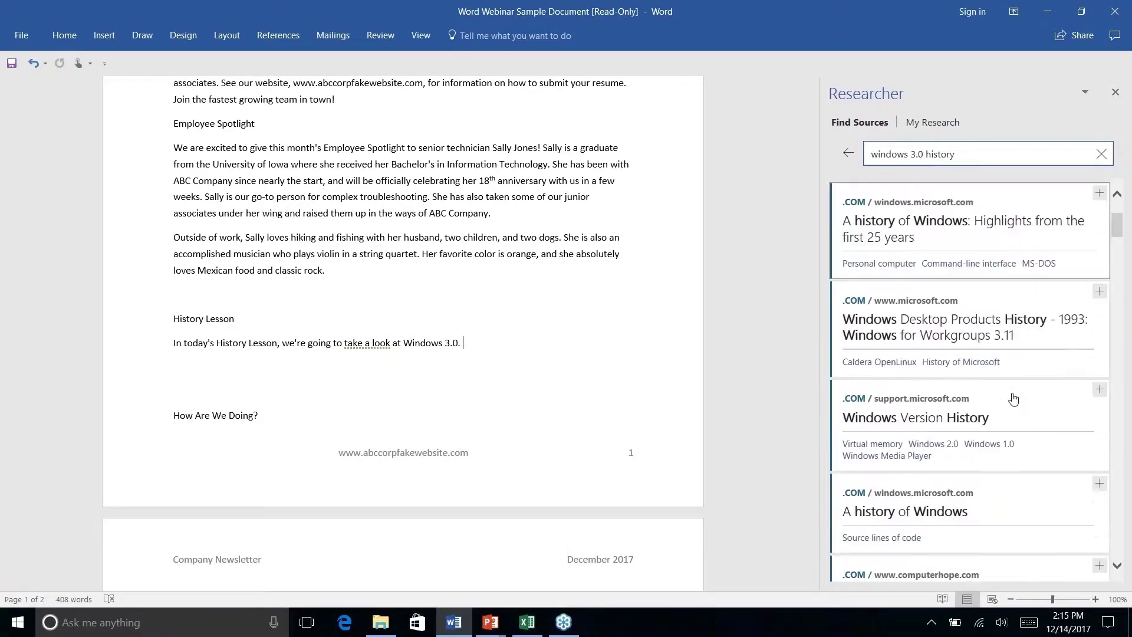
pyautogui.scroll(-5, 1012, 398)
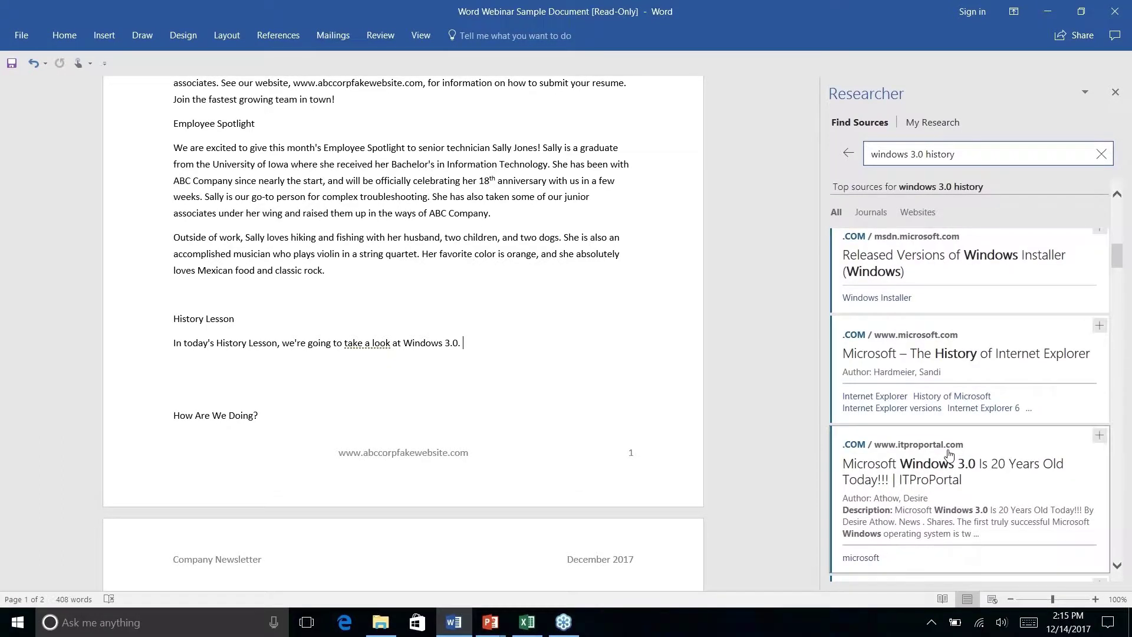
pyautogui.click(951, 472)
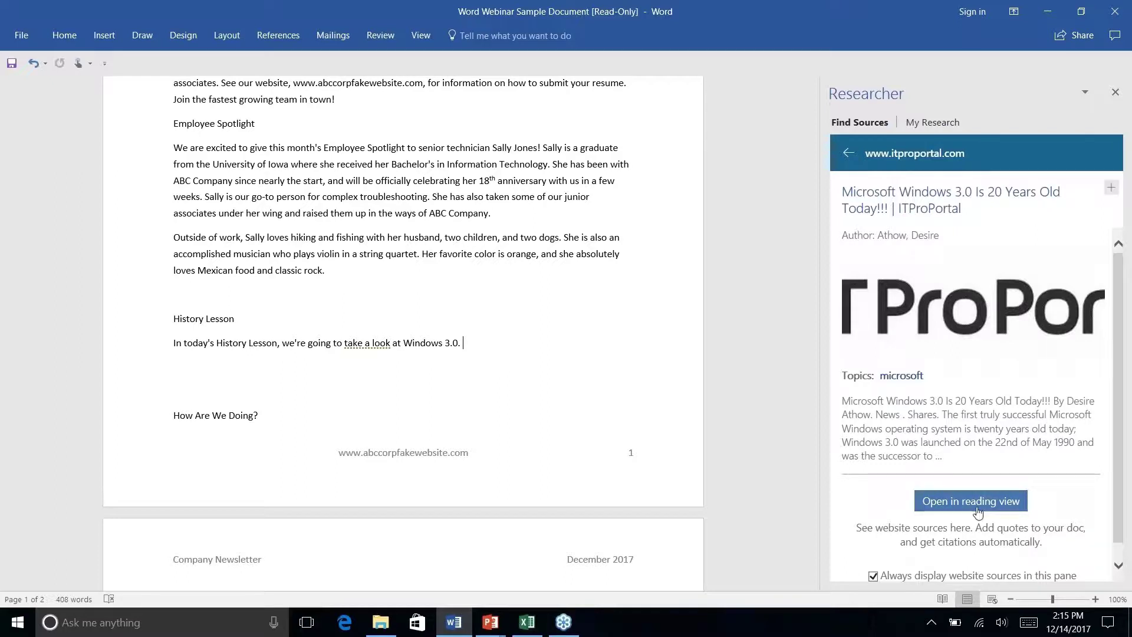
pyautogui.scroll(-1, 977, 407)
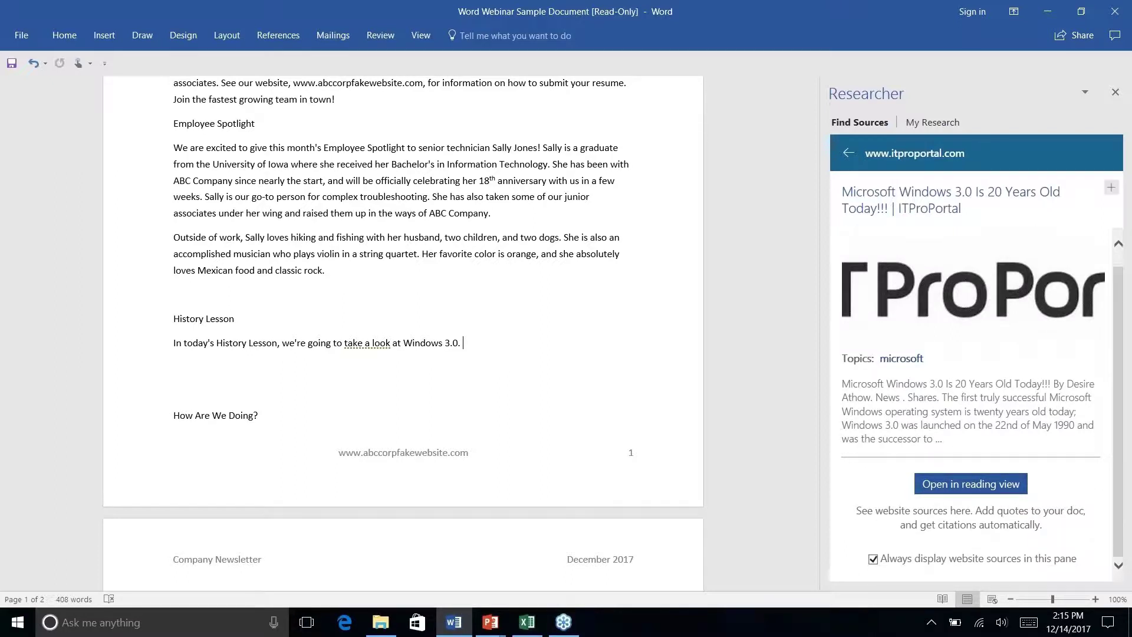
pyautogui.scroll(1, 977, 407)
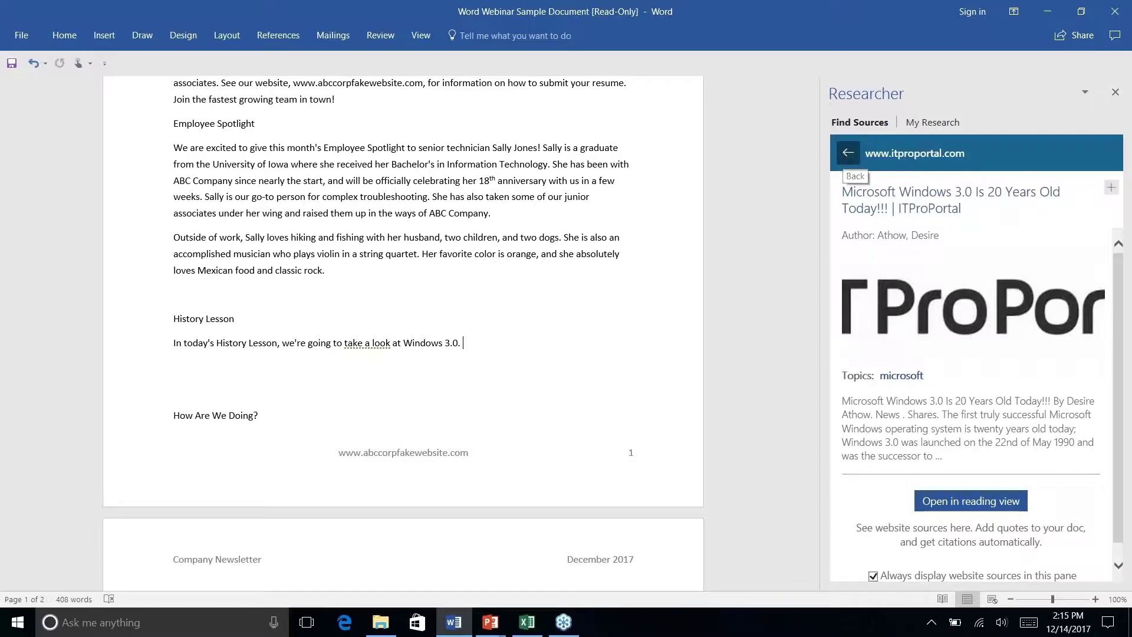
# Open "Windows 3.0 with Multimedia Extensions - Toasty Tech" from the windows 3.0 sources and copy its summary below the History Lesson's opening sentence.
pyautogui.click(847, 155)
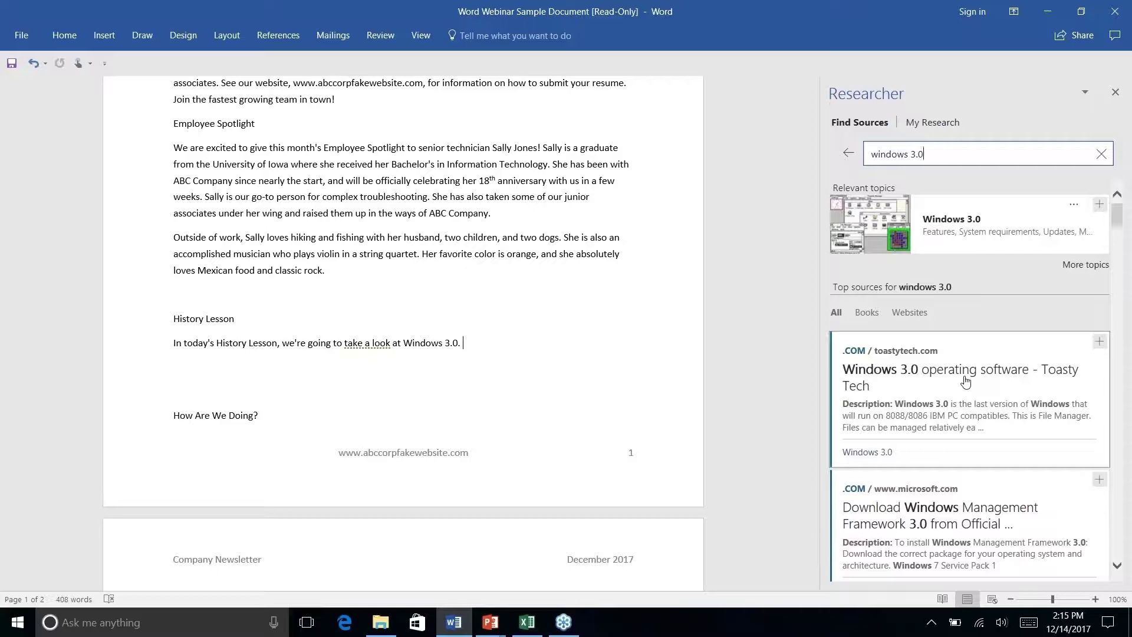
pyautogui.scroll(-6, 966, 382)
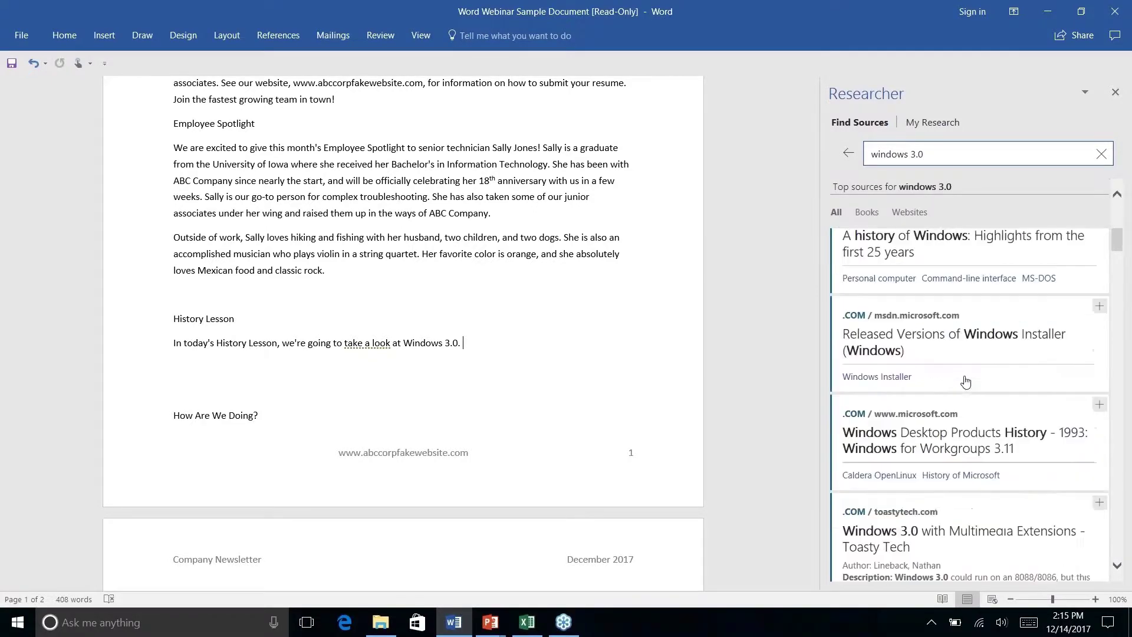
pyautogui.scroll(-2, 965, 381)
pyautogui.scroll(-2, 965, 381)
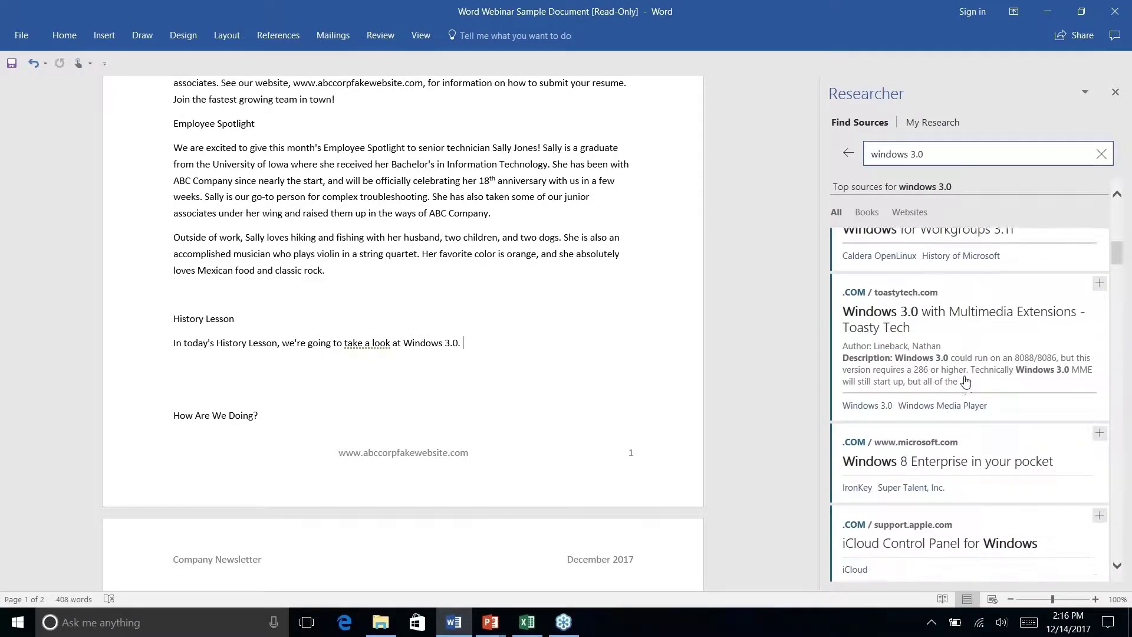
pyautogui.click(965, 316)
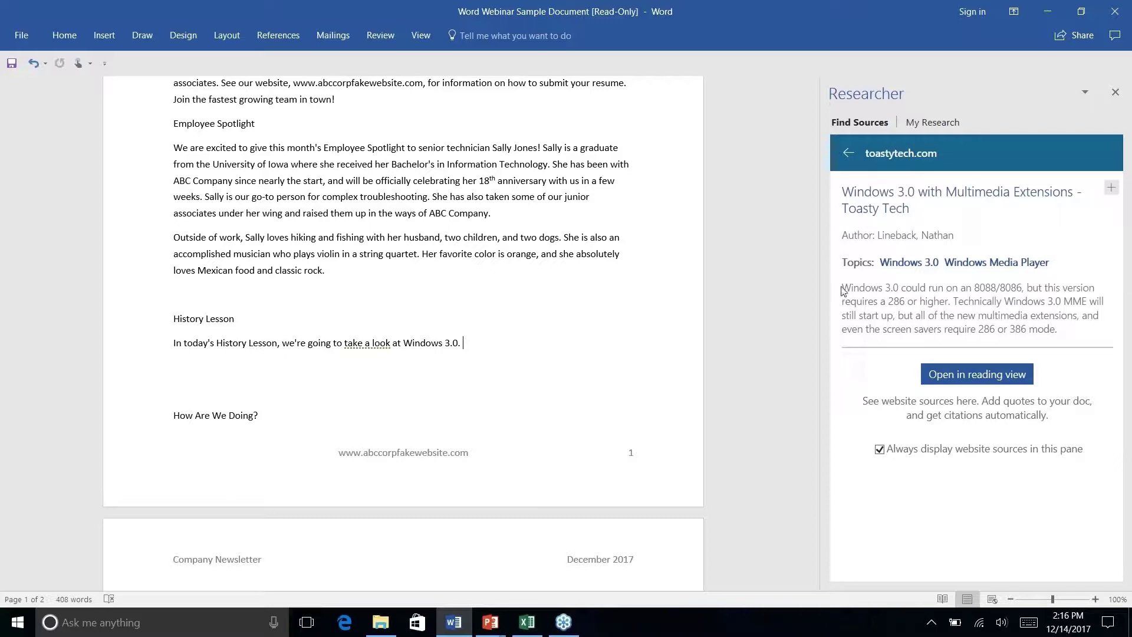
pyautogui.moveTo(842, 287); pyautogui.dragTo(1080, 327)
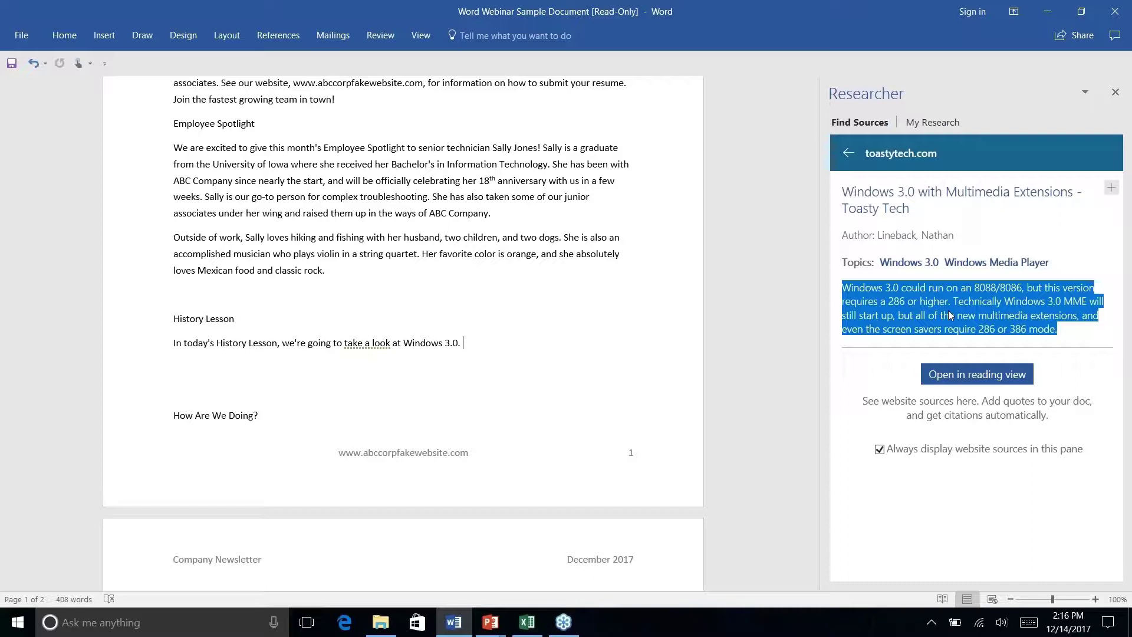
pyautogui.moveTo(951, 316); pyautogui.dragTo(556, 372)
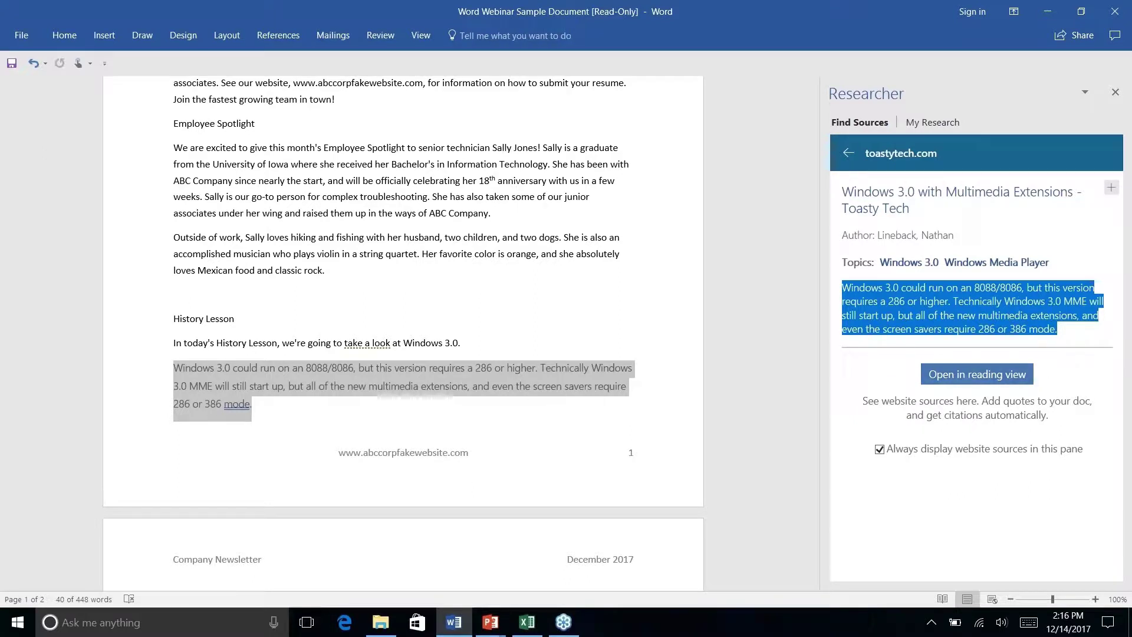
# Open the Toasty Tech article in reading view, look through it, and show the add options for its "Windows 3.0 could run on an 8088/8086" paragraph.
pyautogui.click(959, 377)
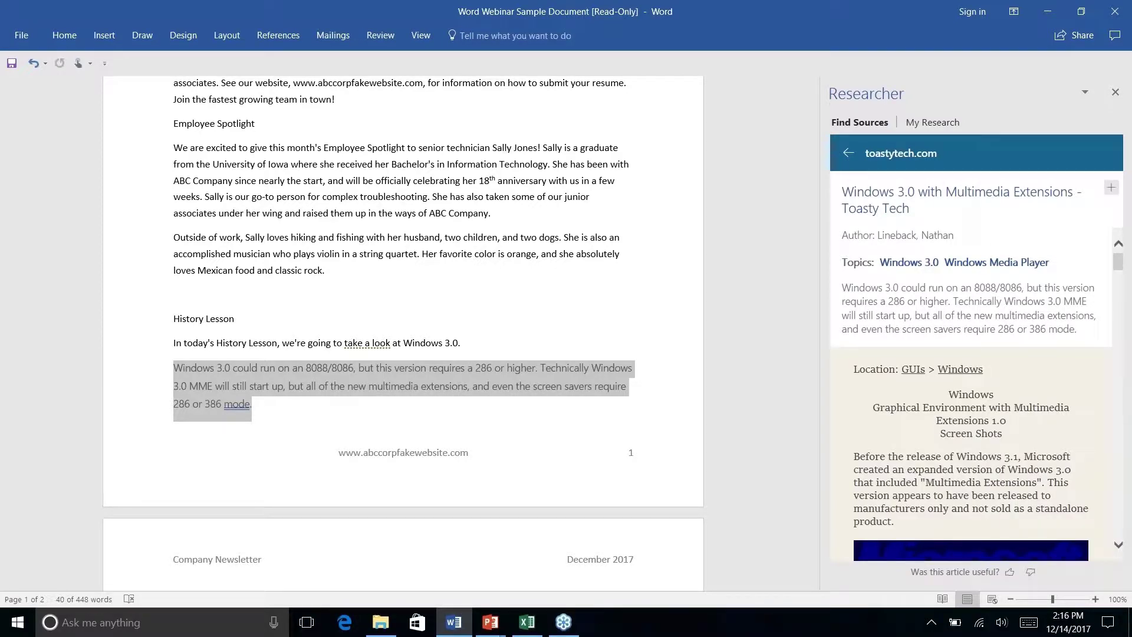
pyautogui.scroll(-10, 1037, 293)
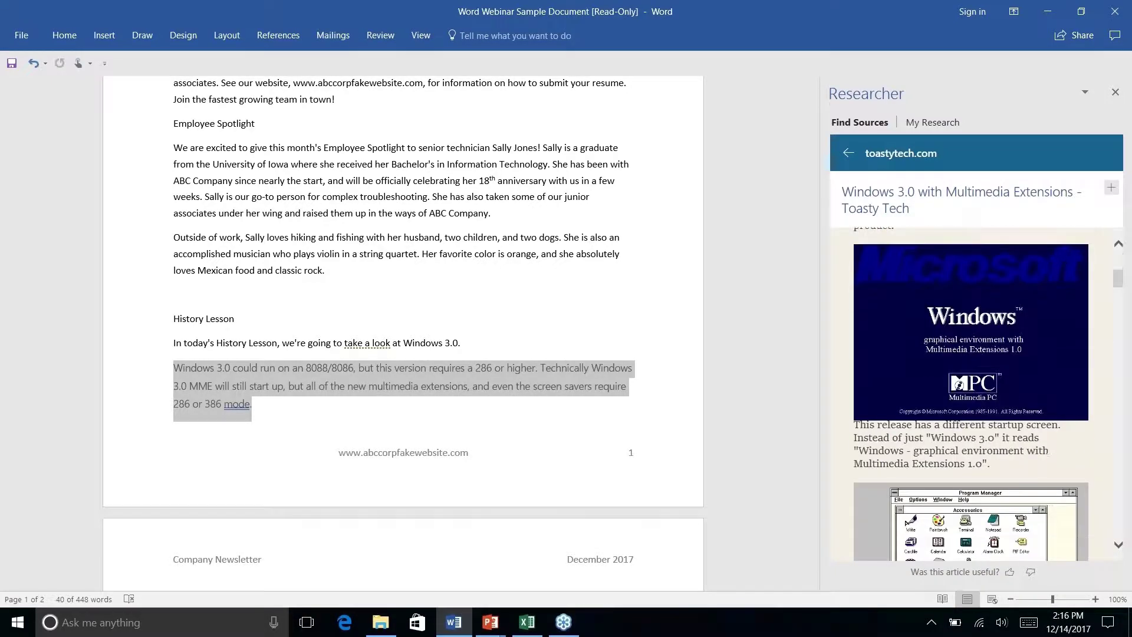
pyautogui.scroll(-10, 1063, 386)
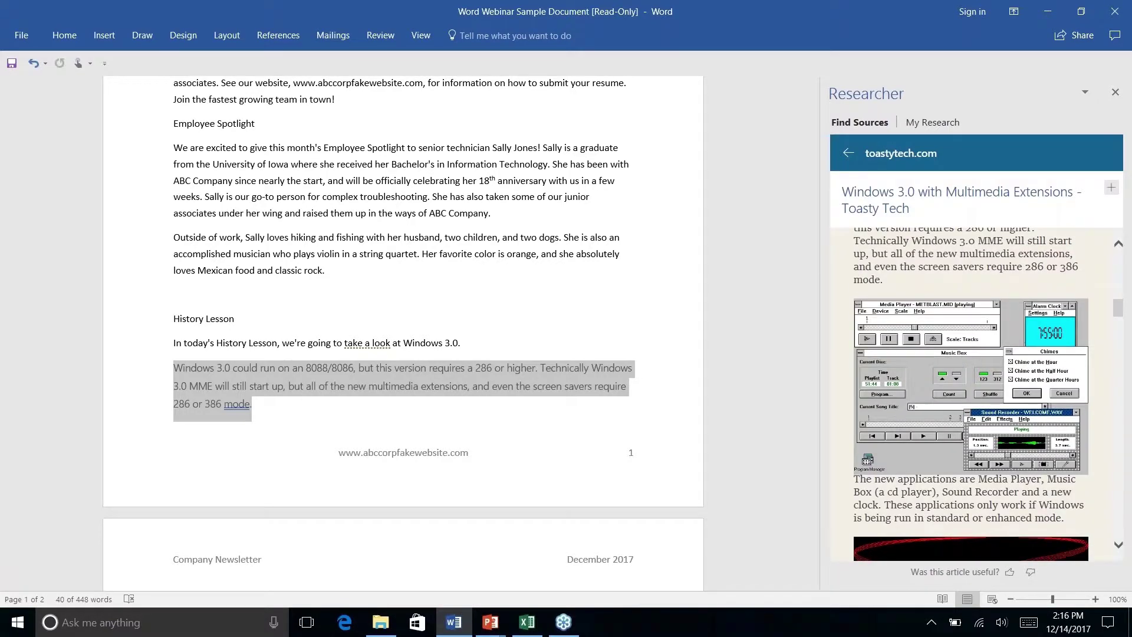
pyautogui.scroll(-10, 972, 393)
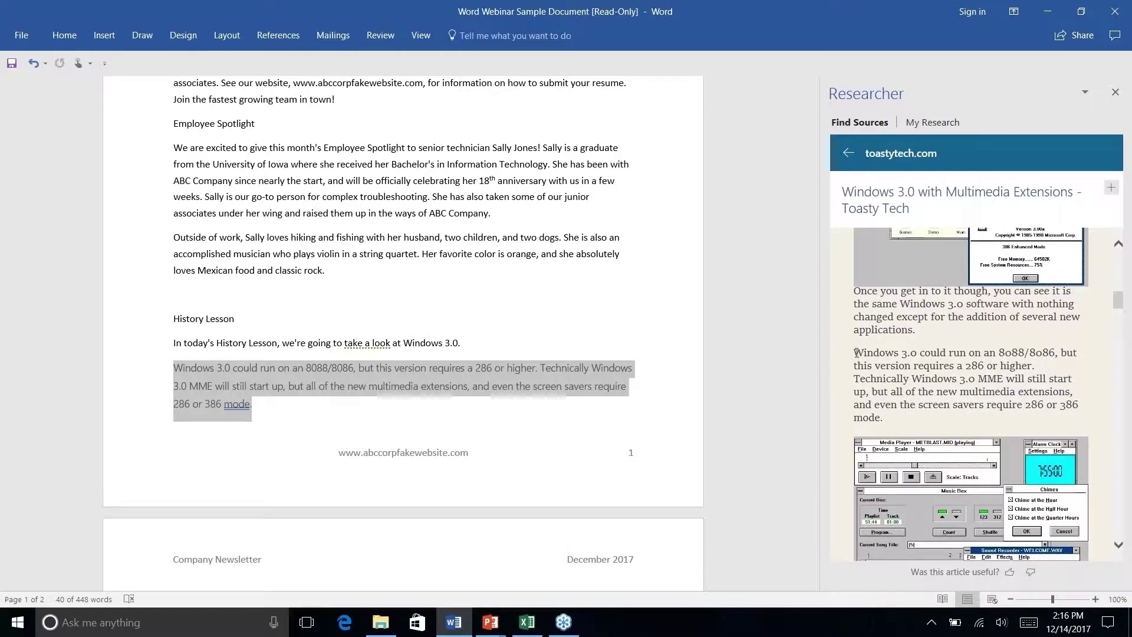
pyautogui.moveTo(855, 353); pyautogui.dragTo(953, 420)
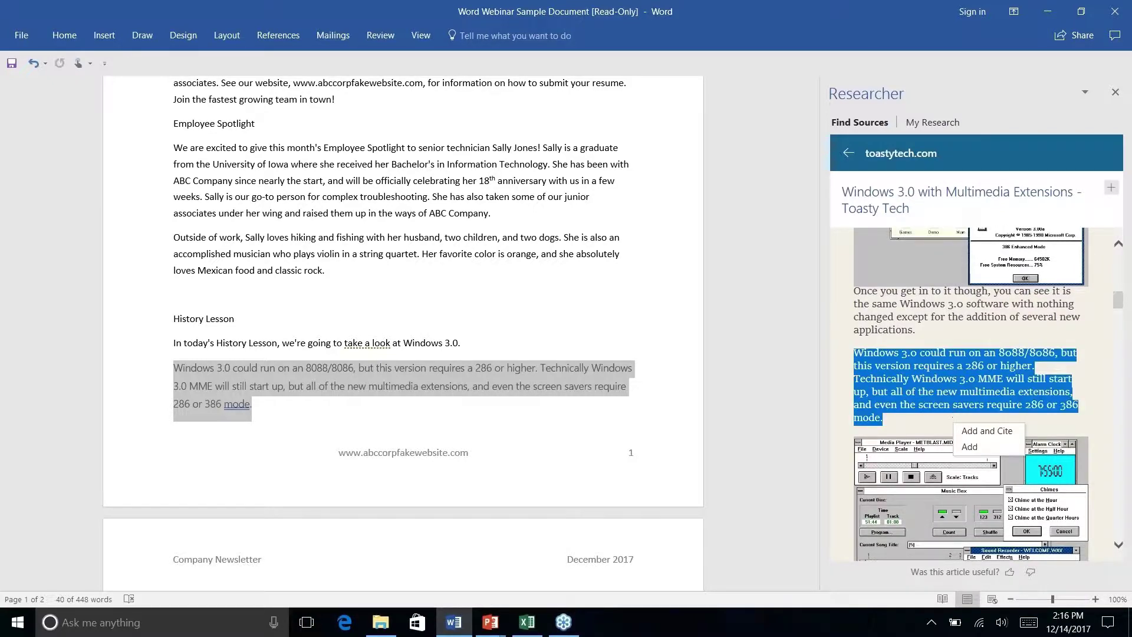
pyautogui.scroll(3, 956, 422)
pyautogui.scroll(-6, 972, 395)
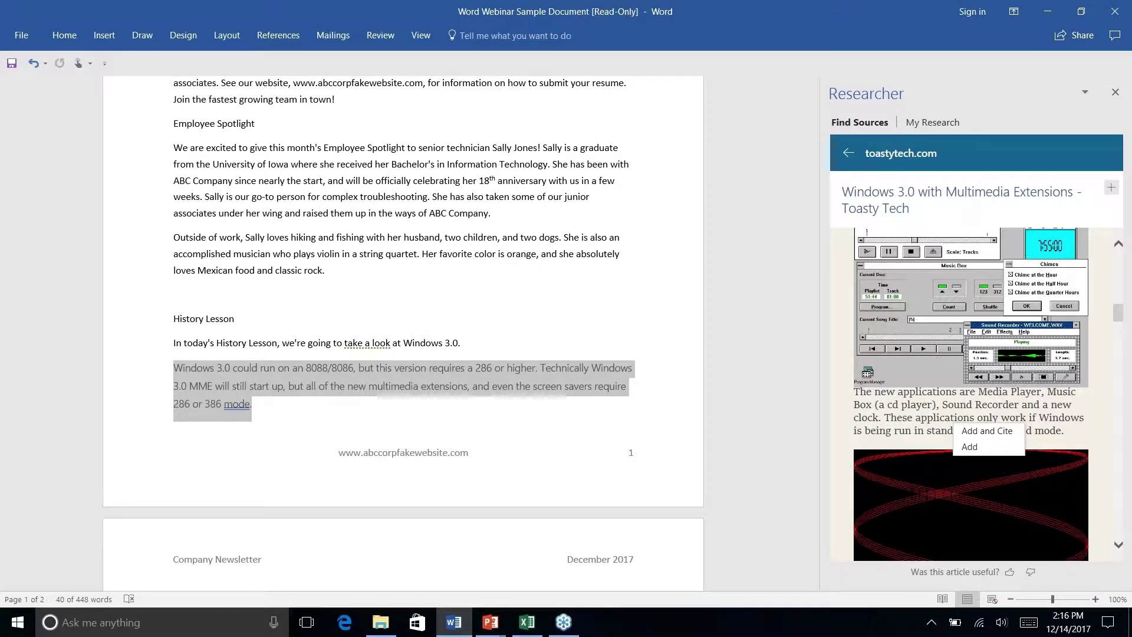
pyautogui.scroll(-1, 971, 353)
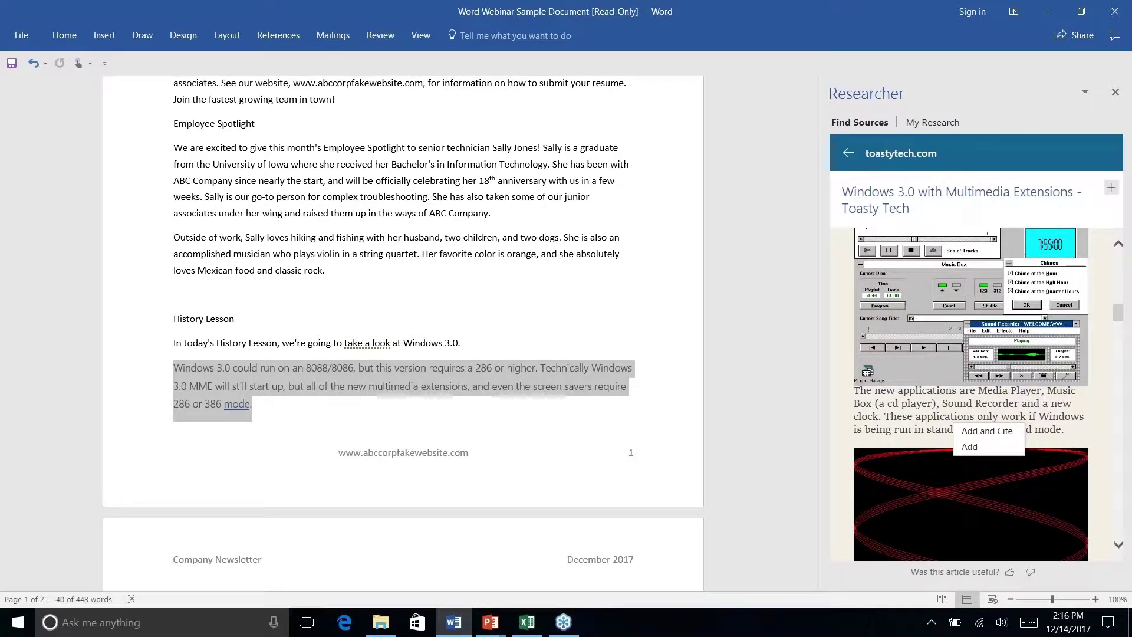
pyautogui.scroll(-4, 971, 395)
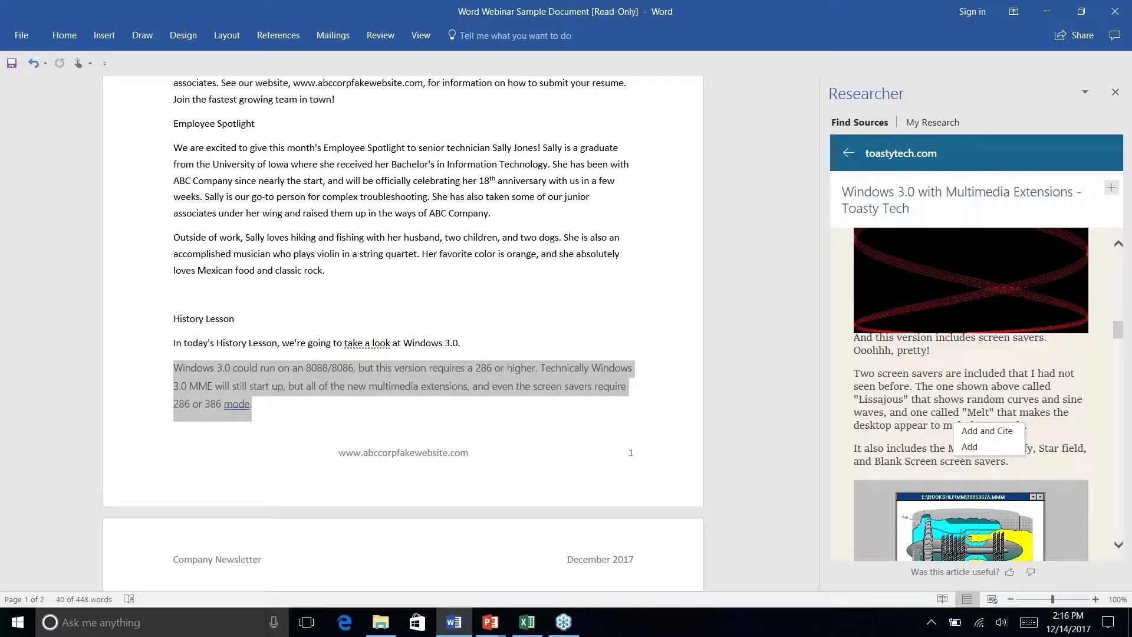
pyautogui.scroll(-5, 887, 380)
pyautogui.scroll(1, 887, 381)
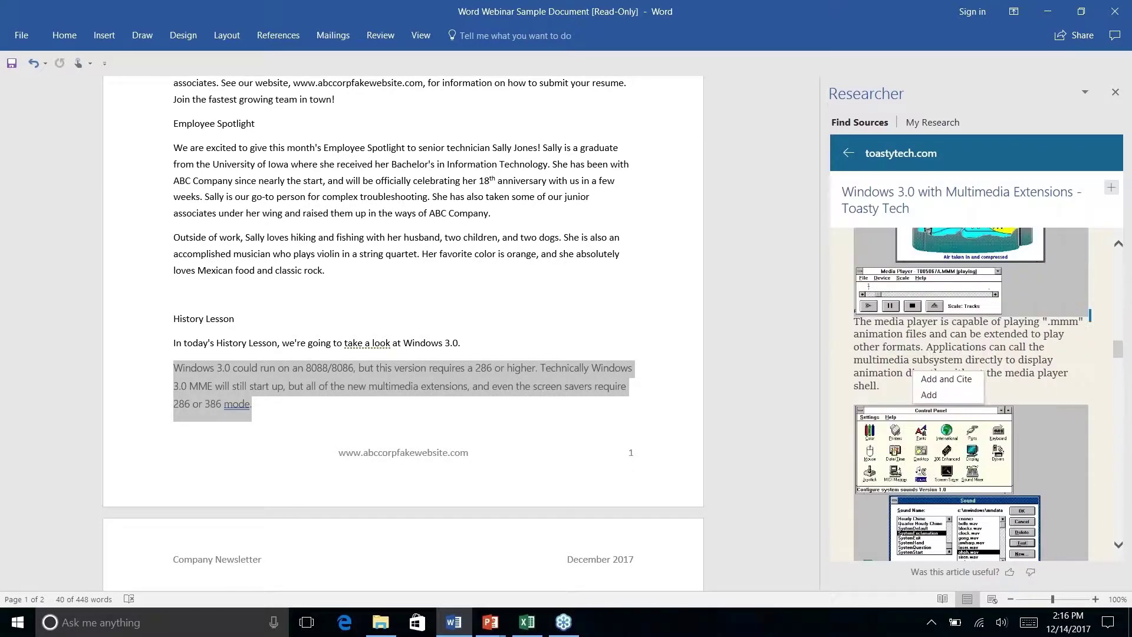
# Add the article's paragraph about the media player playing ".mmm" animation files to the History Lesson with its citation.
pyautogui.moveTo(854, 321); pyautogui.dragTo(911, 390)
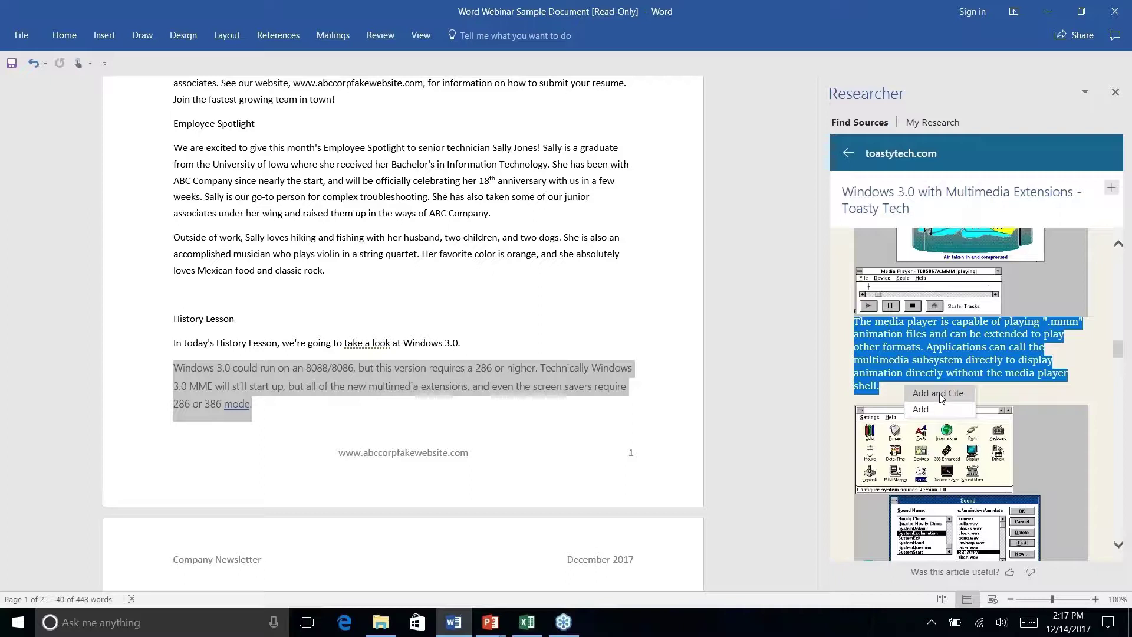
pyautogui.click(940, 395)
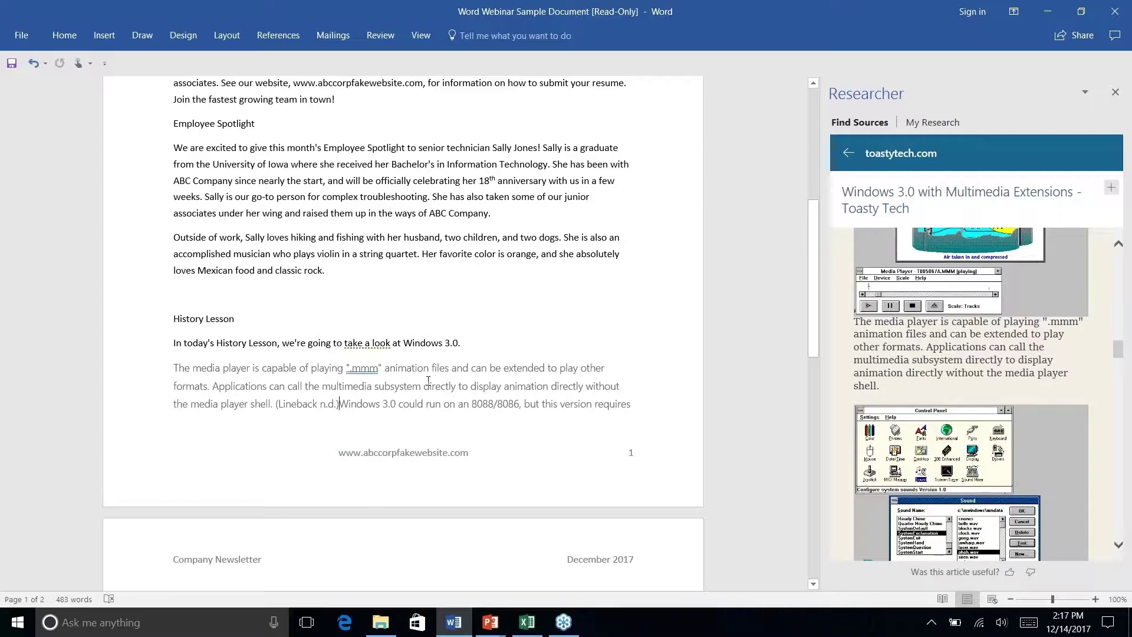
pyautogui.scroll(-3, 428, 380)
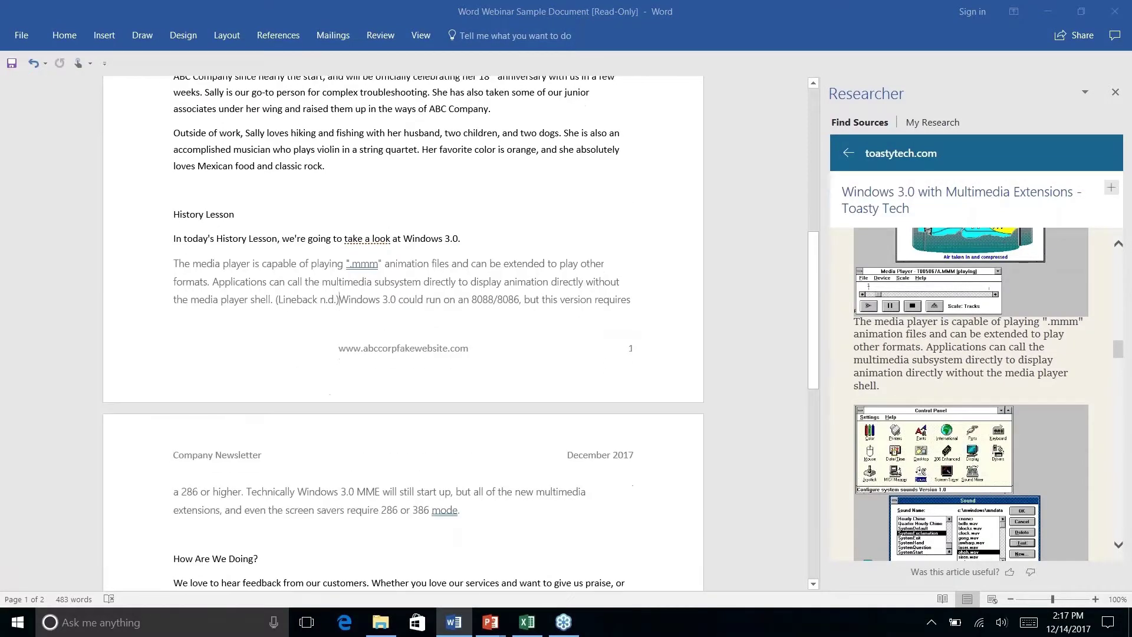
pyautogui.scroll(-3, 404, 331)
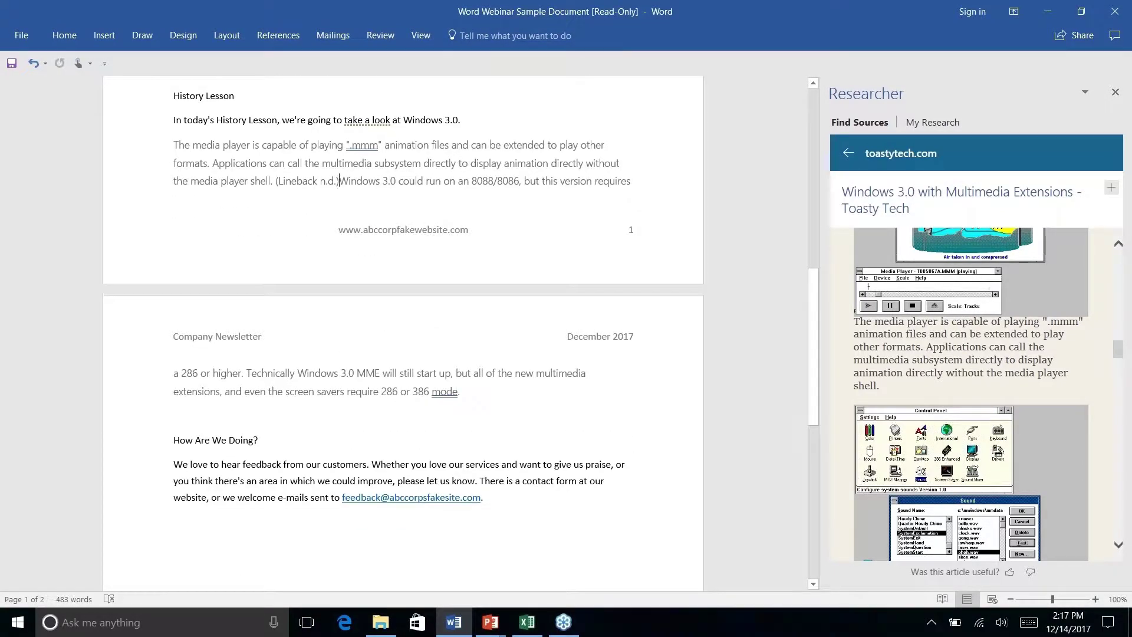
# Change the document's citation style to APA Sixth Edition.
pyautogui.click(277, 35)
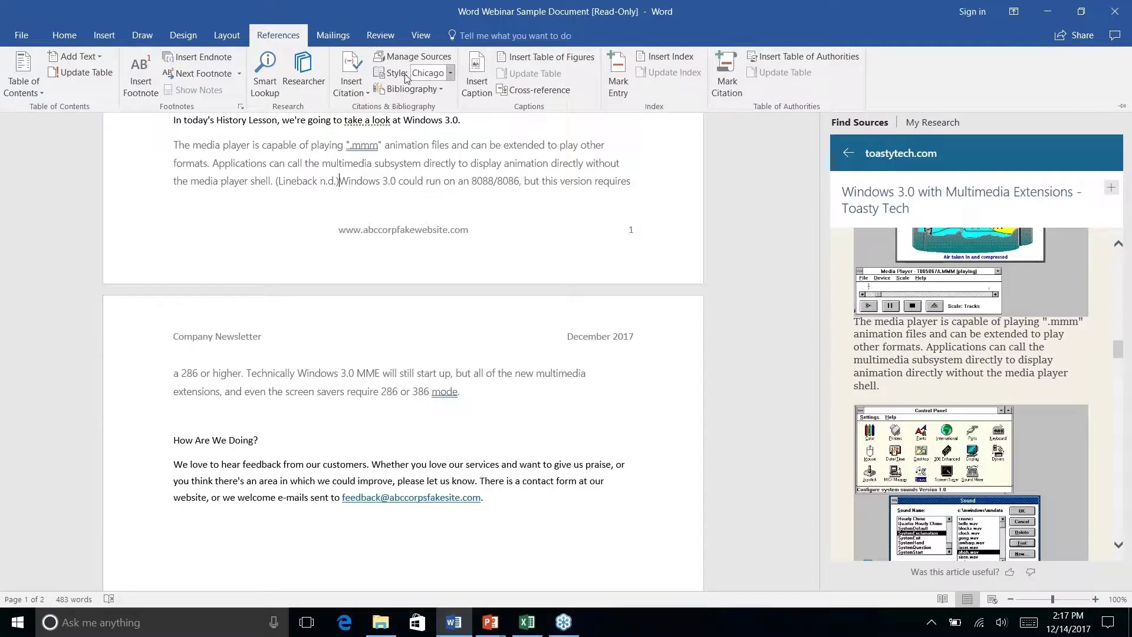
pyautogui.click(451, 73)
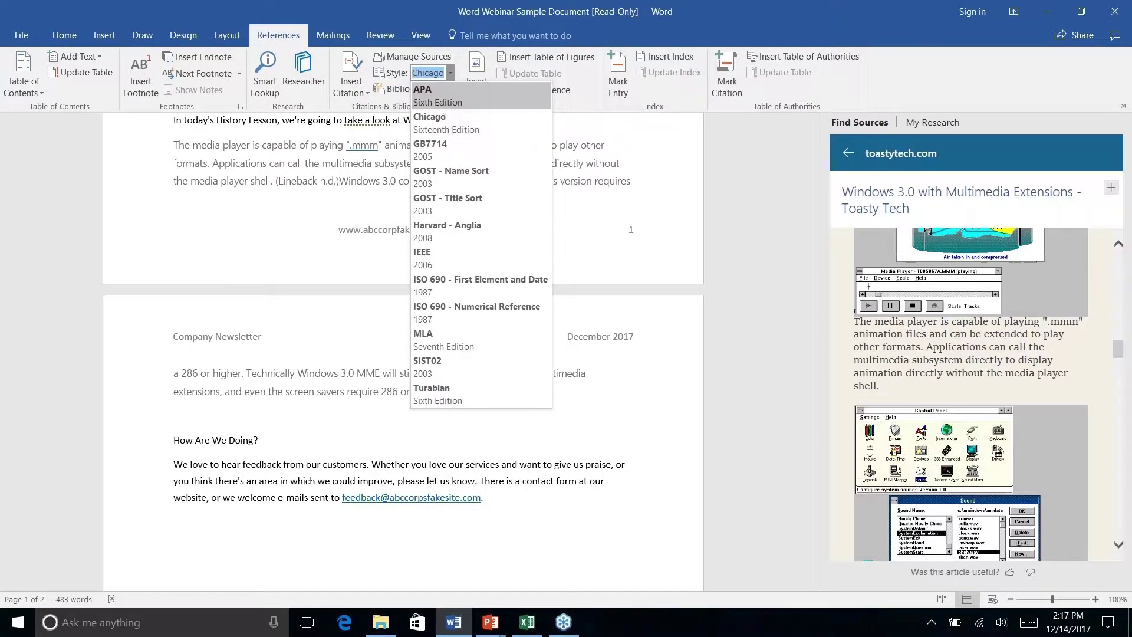
pyautogui.click(442, 102)
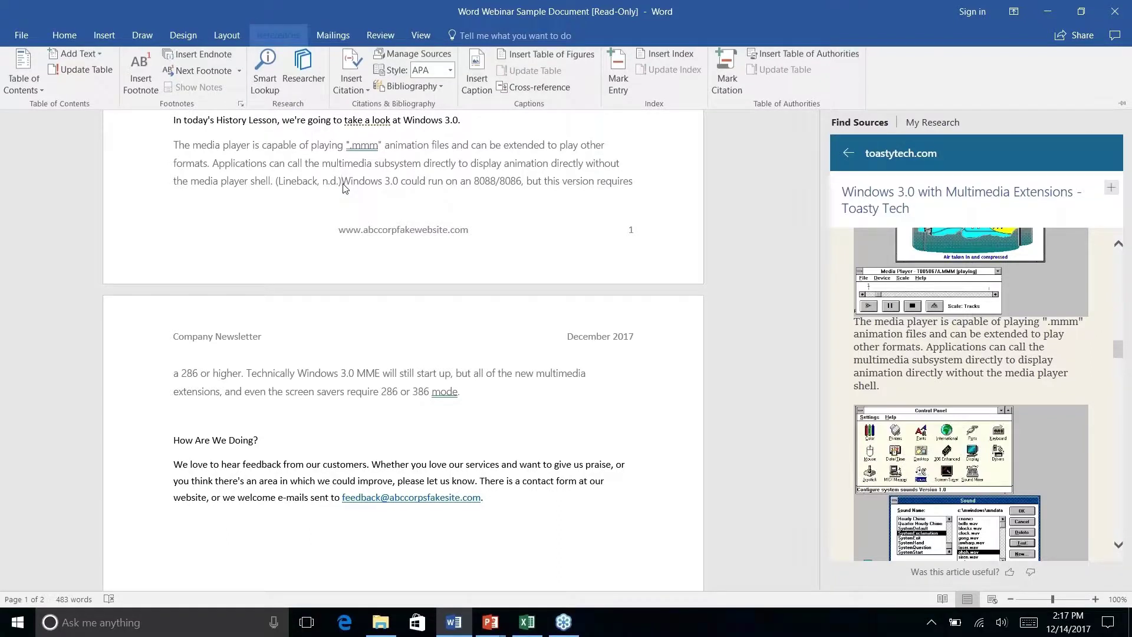
# Open the source details of the inserted citation, look through the source types, and close them without changes.
pyautogui.click(304, 183)
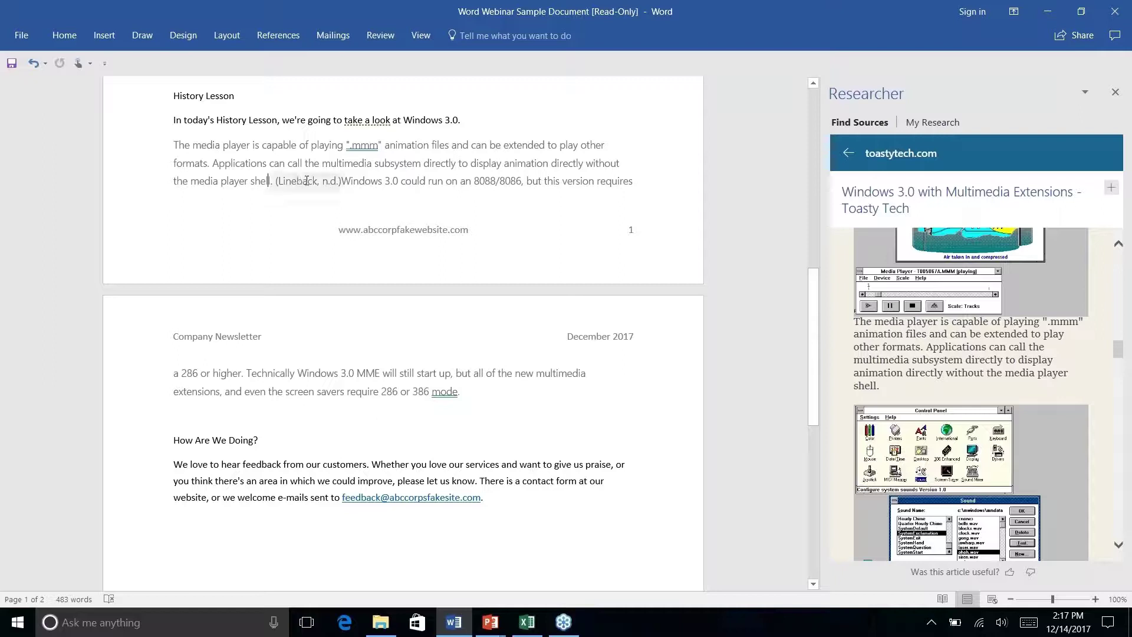
pyautogui.click(339, 182)
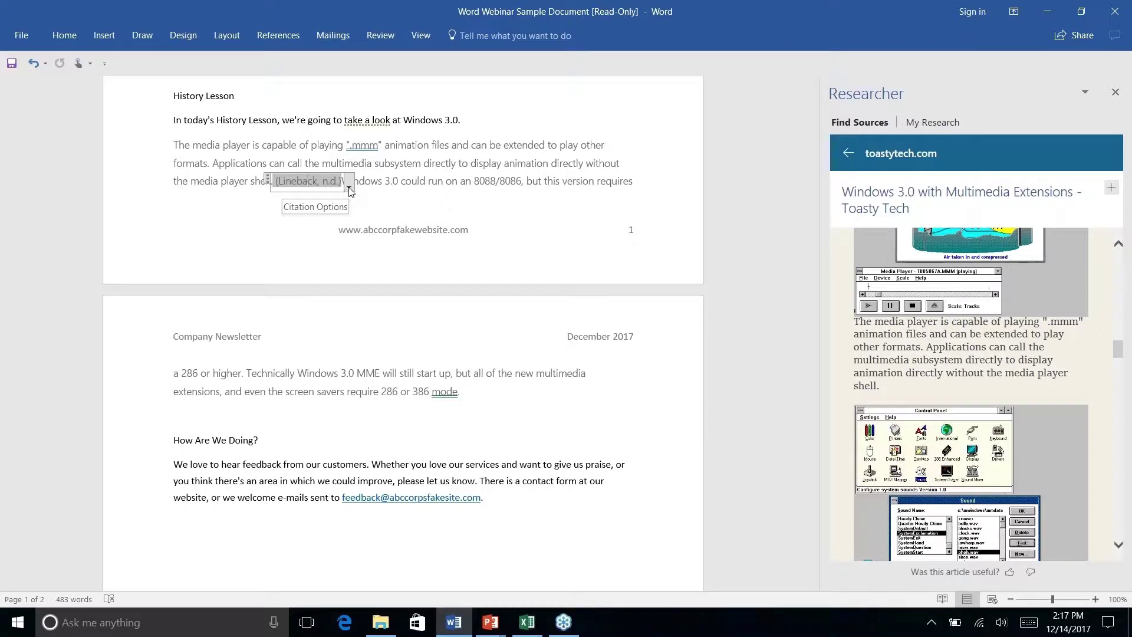
pyautogui.click(350, 188)
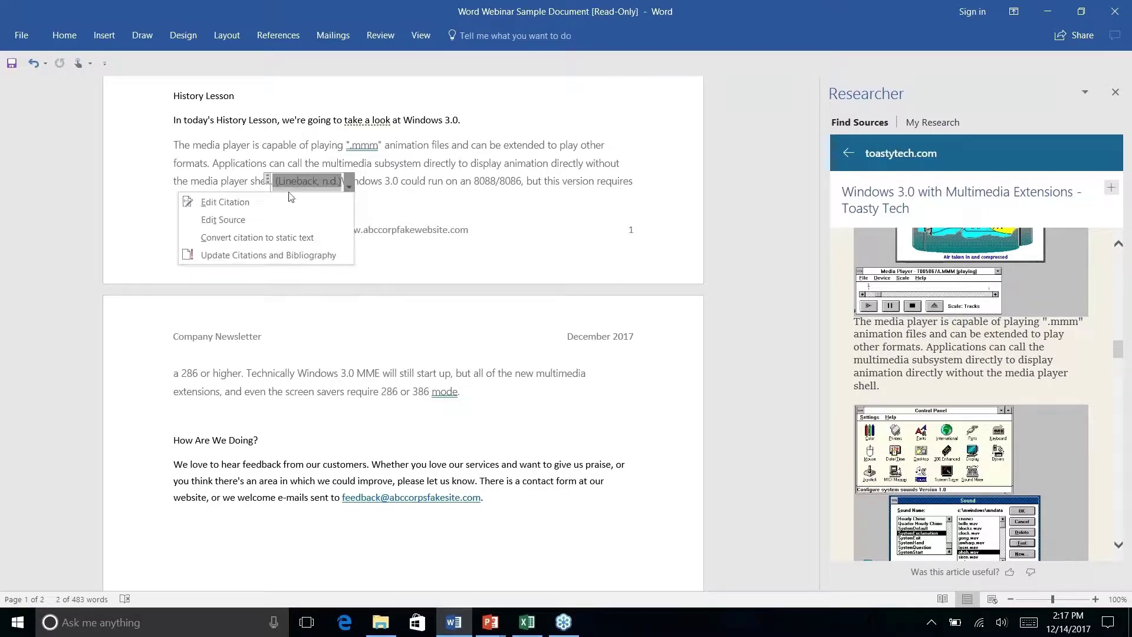
pyautogui.click(249, 220)
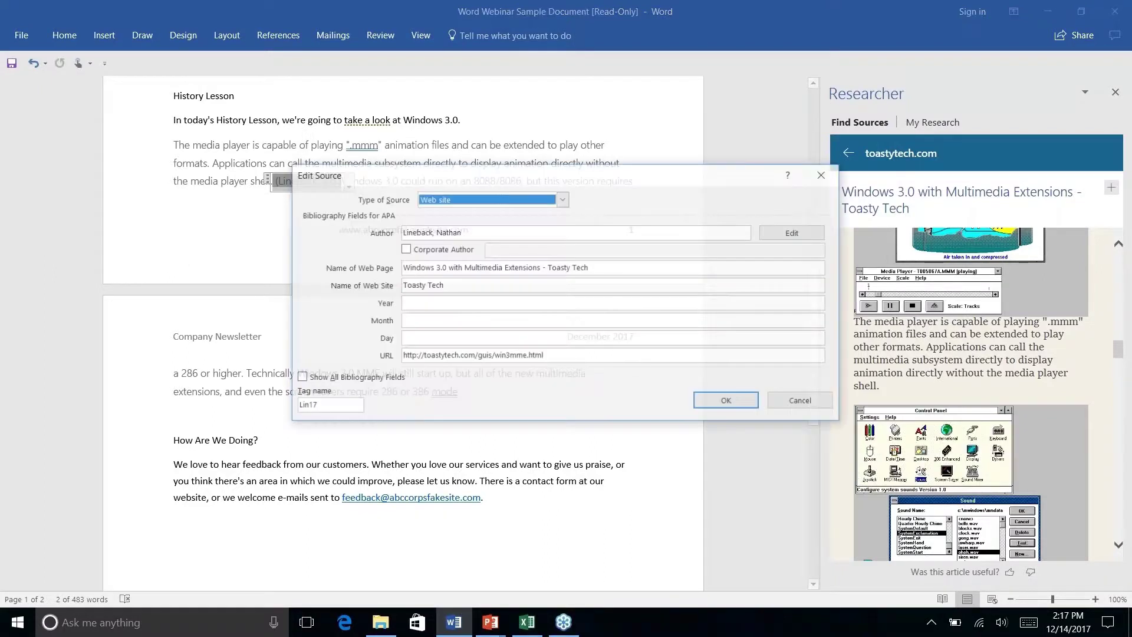
pyautogui.click(564, 199)
pyautogui.click(563, 200)
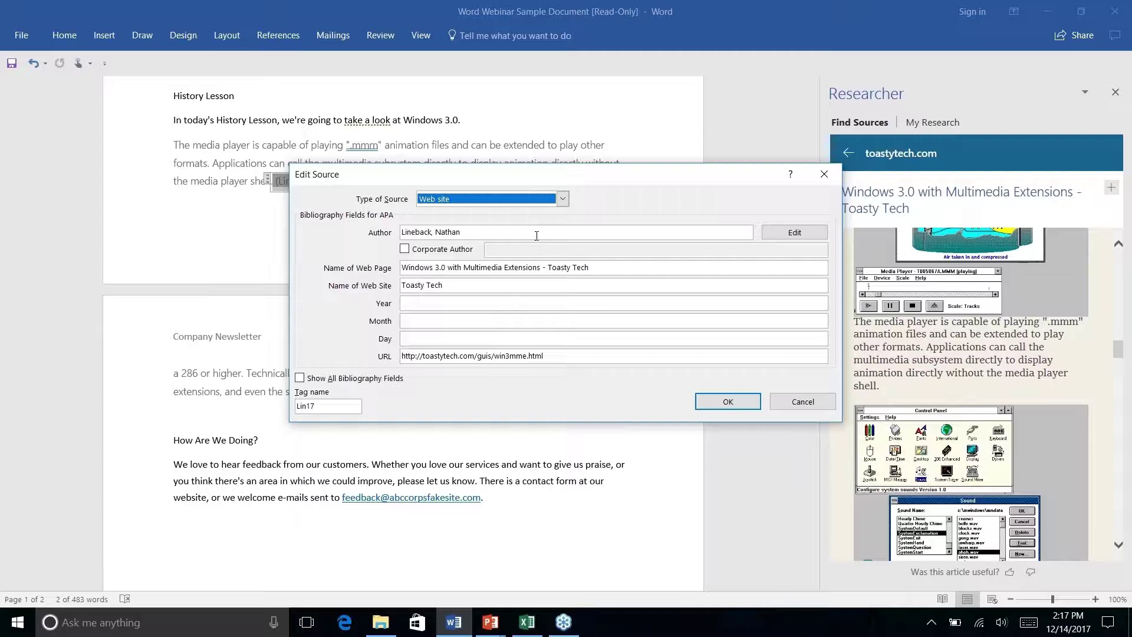
pyautogui.click(802, 406)
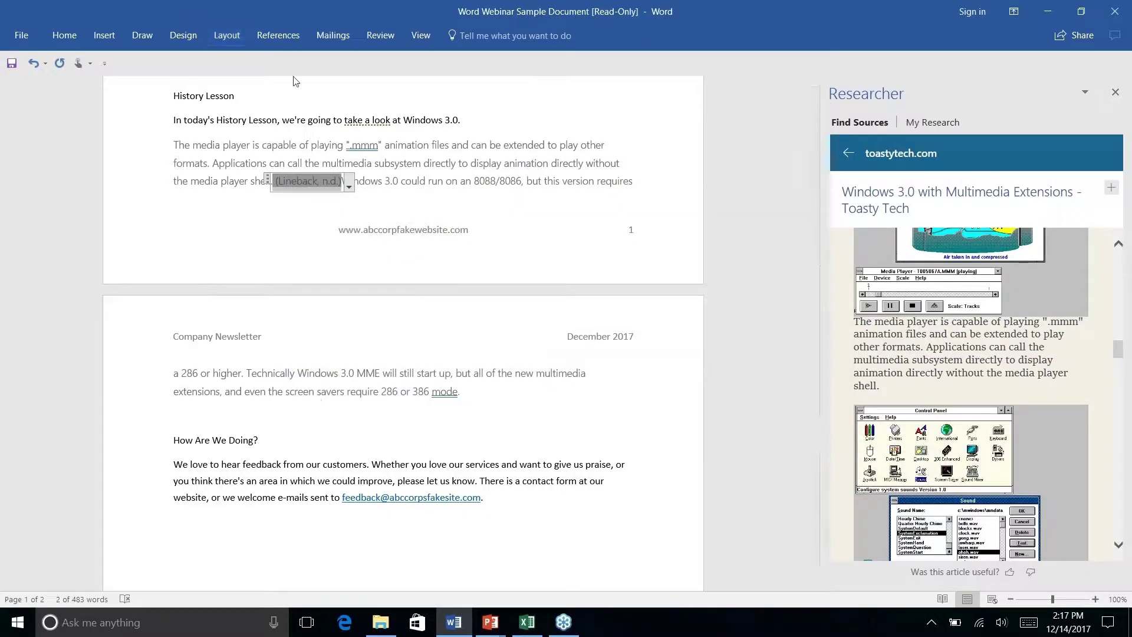
# Insert a built-in References bibliography directly after the History Lesson text ending in "286 or 386 mode.".
pyautogui.click(278, 34)
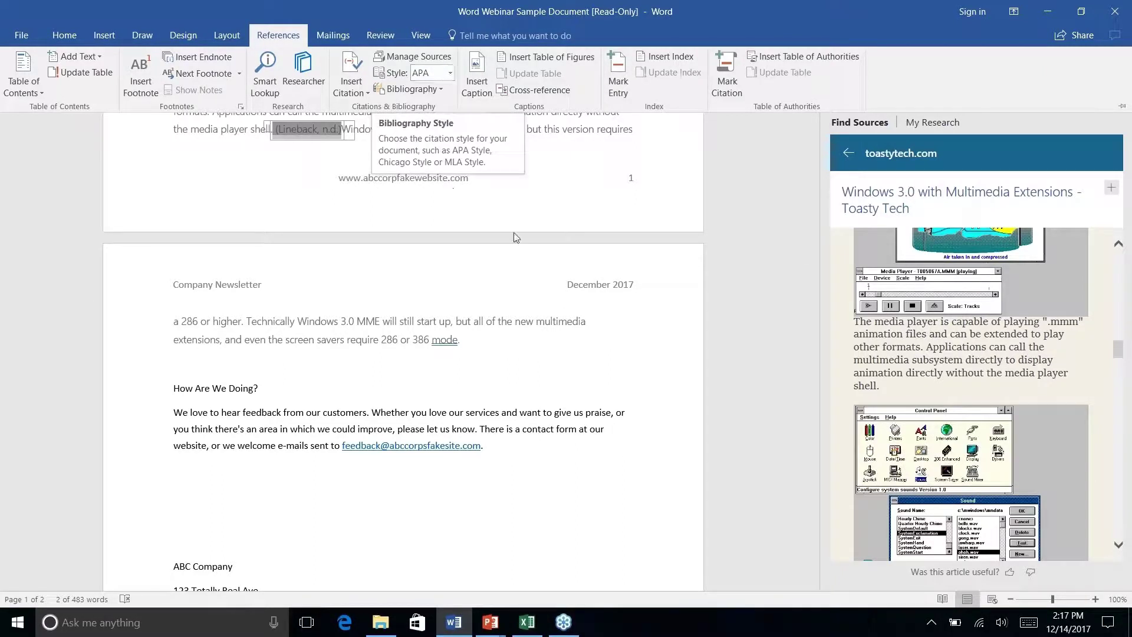
pyautogui.hotkey('ctrl', 'F1')
pyautogui.scroll(2, 531, 233)
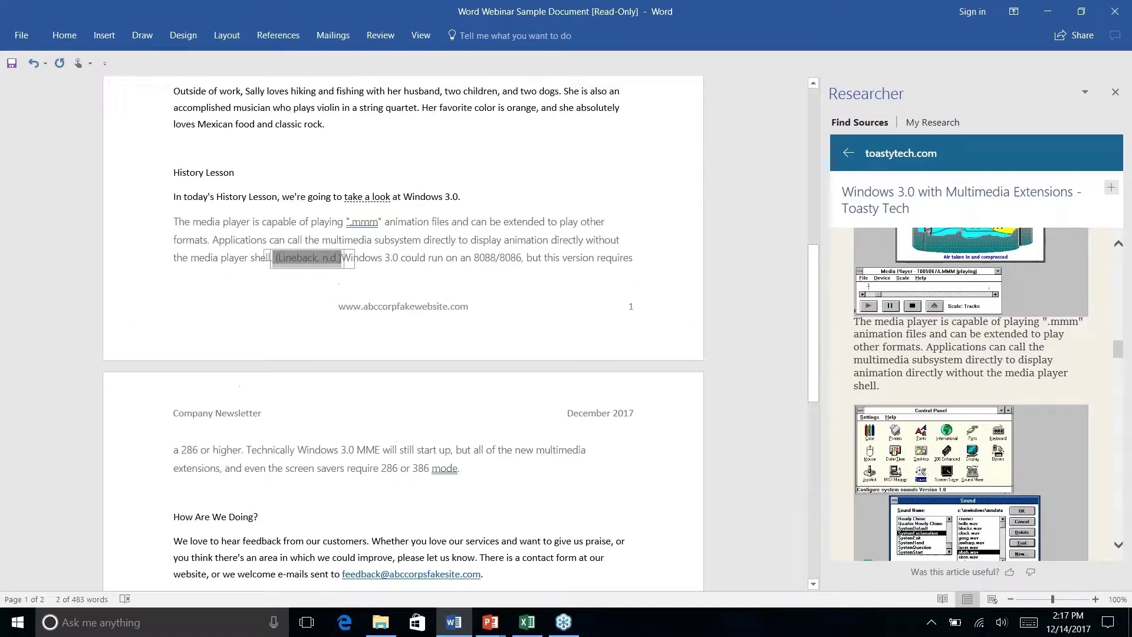
pyautogui.click(514, 222)
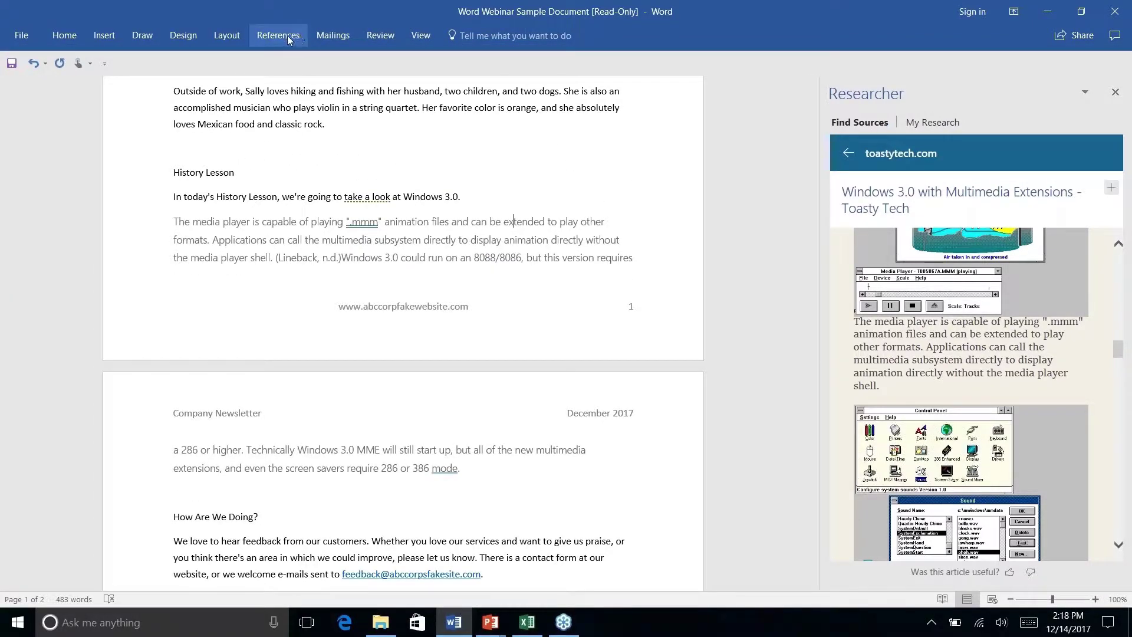
pyautogui.click(269, 37)
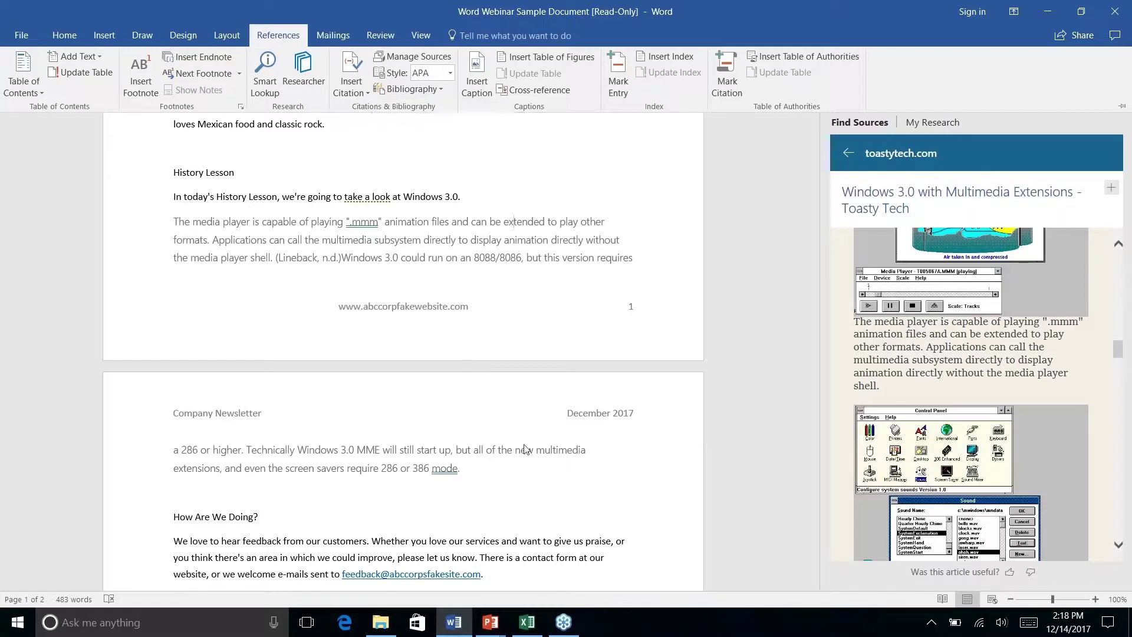
pyautogui.click(492, 476)
pyautogui.rightClick(462, 476)
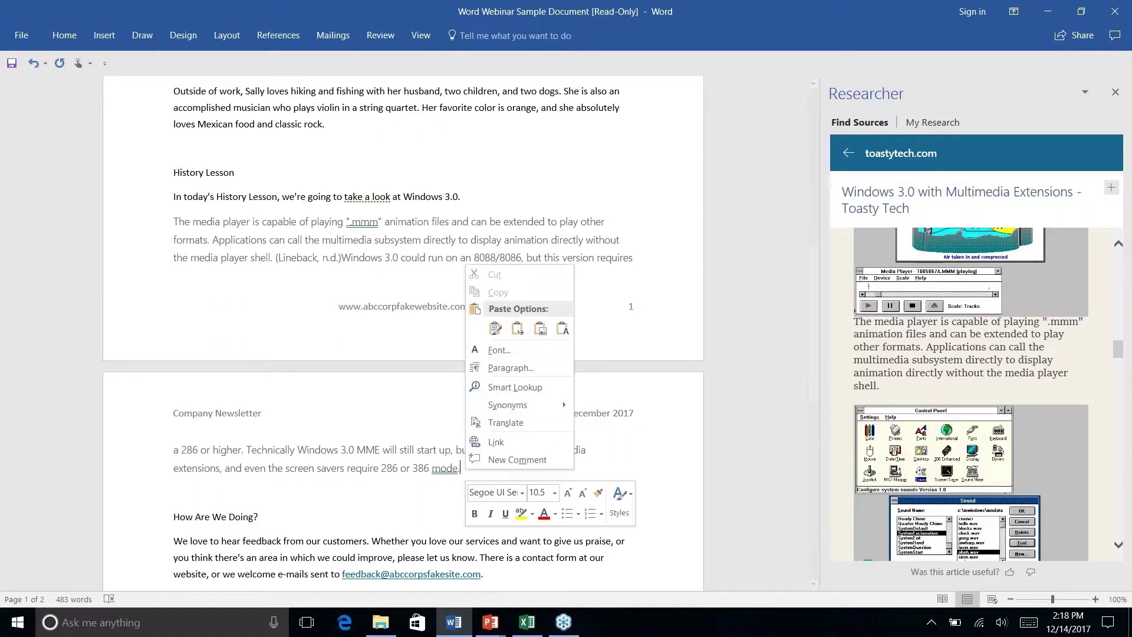
pyautogui.press('Escape')
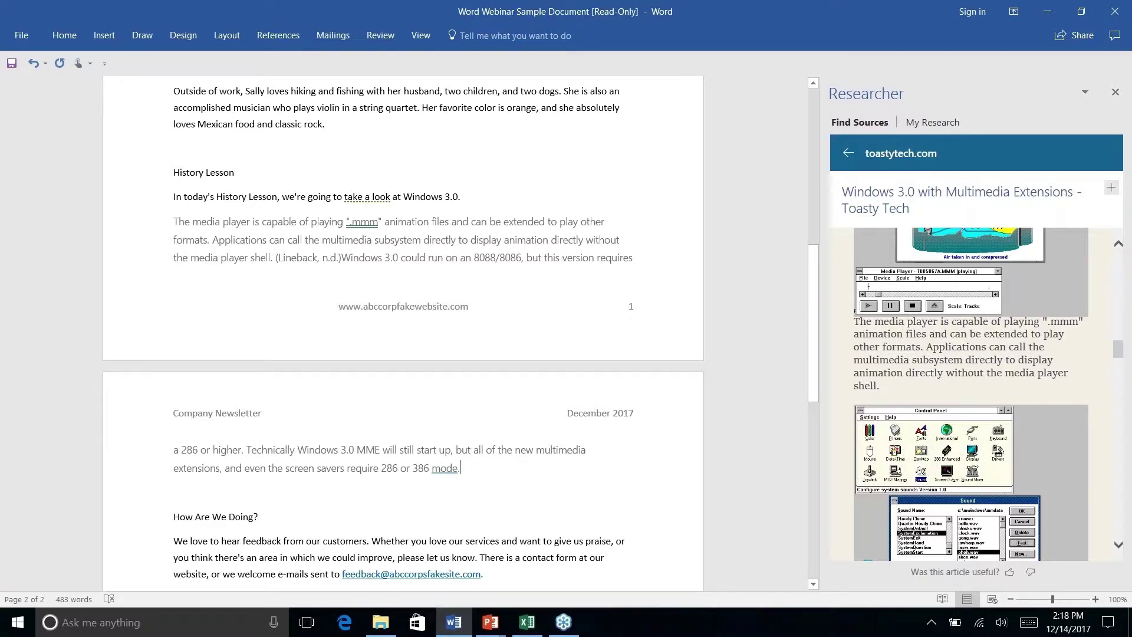
pyautogui.click(288, 38)
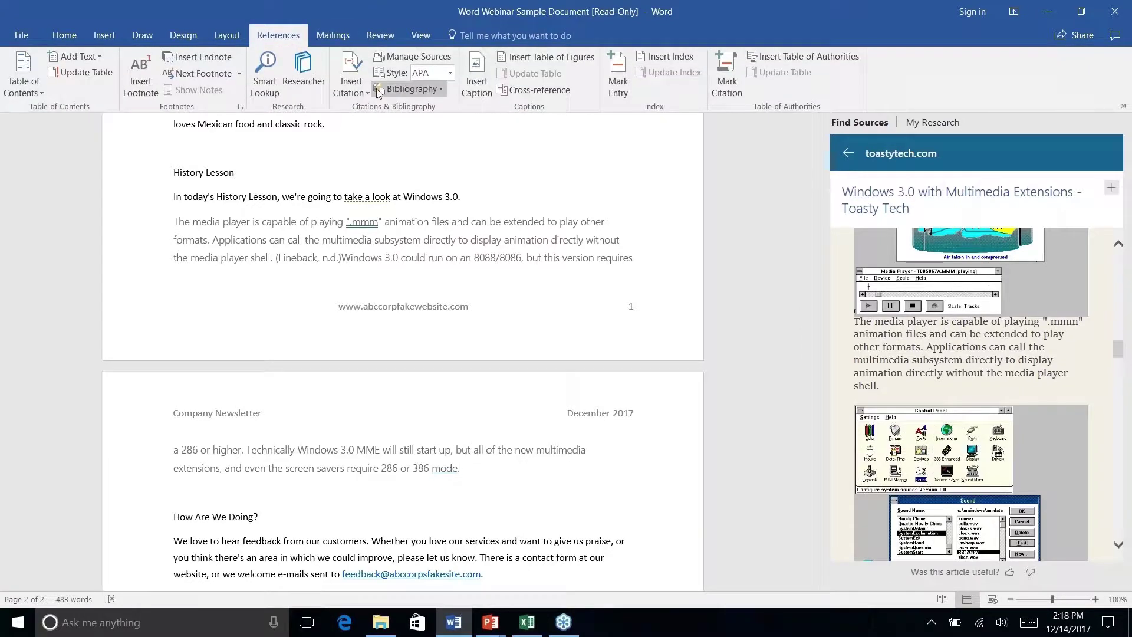
pyautogui.click(440, 88)
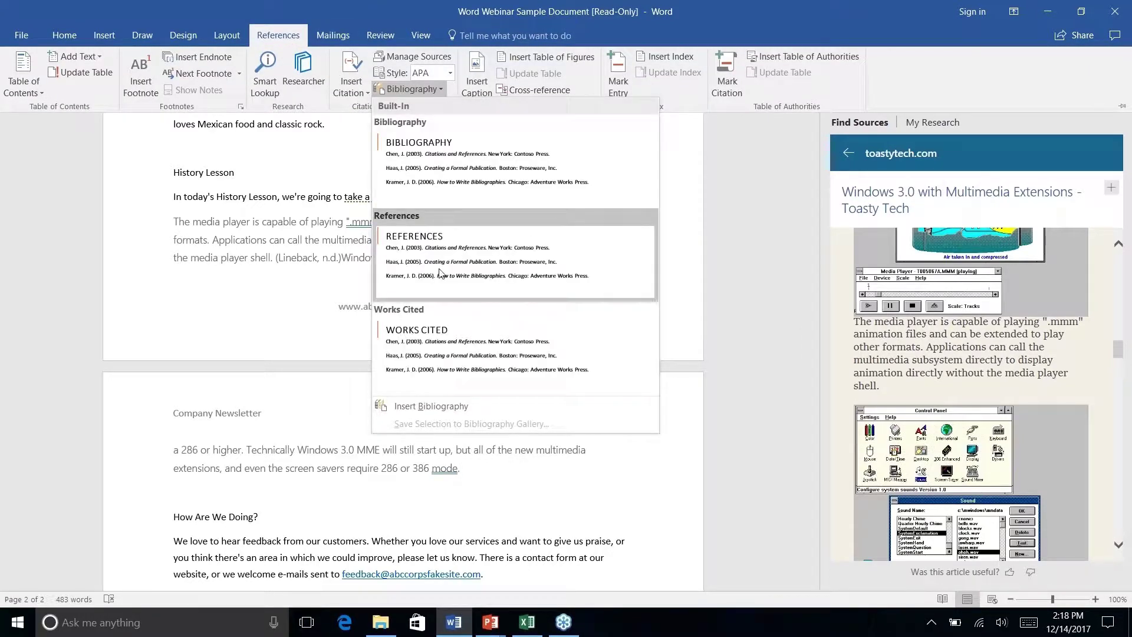
pyautogui.click(440, 268)
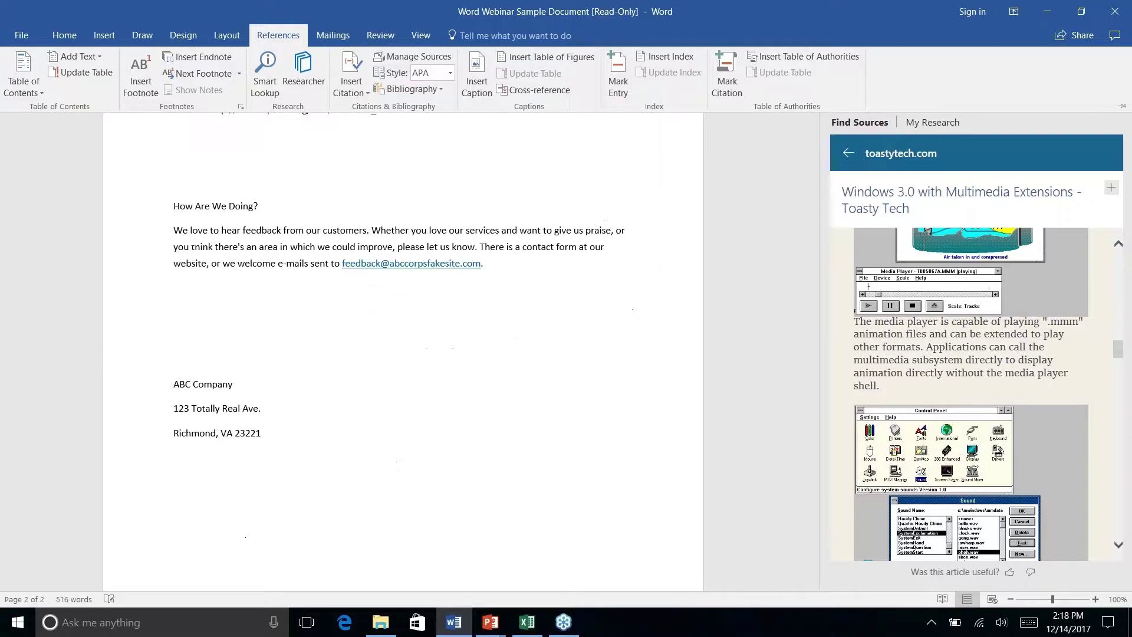
# Examine the inserted References list and compare its entries with the in-text citation in the History Lesson paragraph.
pyautogui.scroll(10, 402, 330)
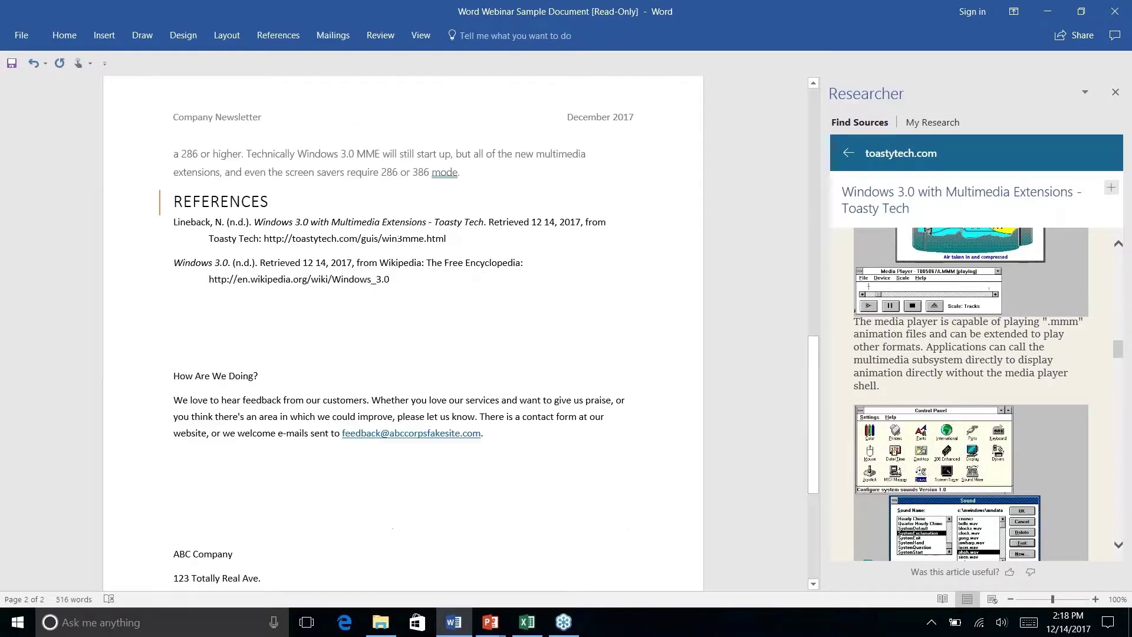
pyautogui.scroll(-1, 403, 331)
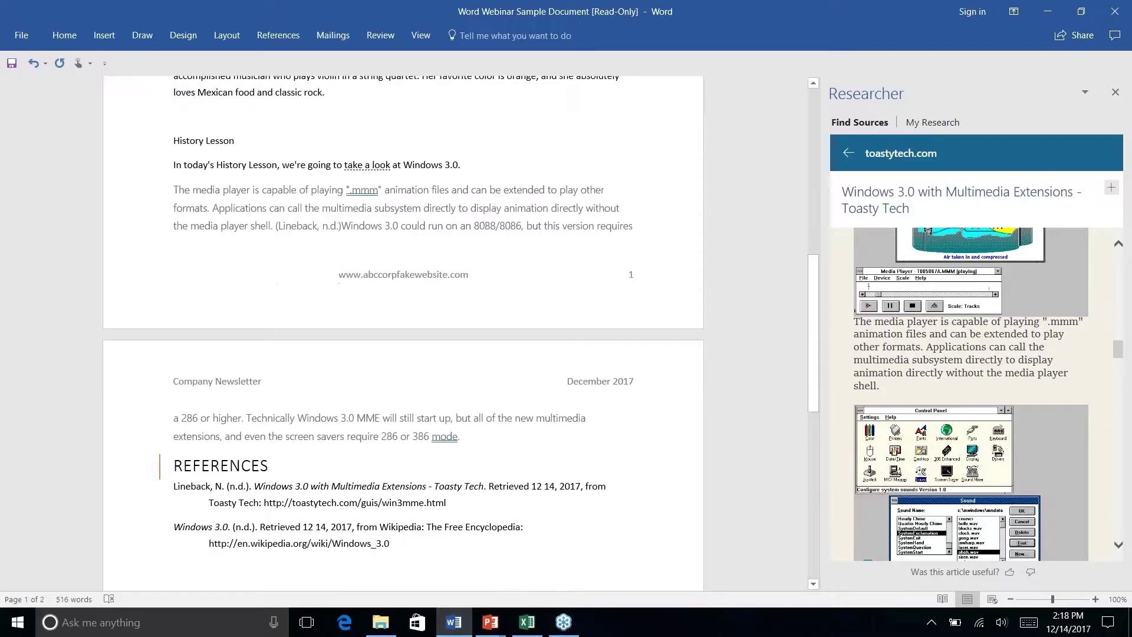
pyautogui.click(329, 223)
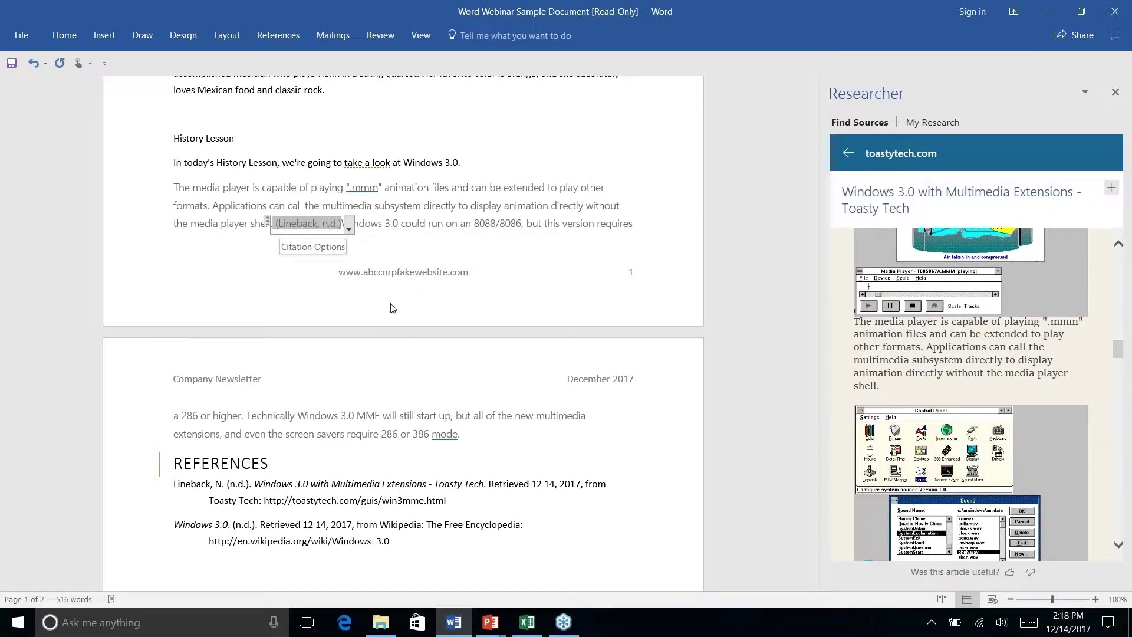
pyautogui.rightClick(415, 410)
pyautogui.press('Escape')
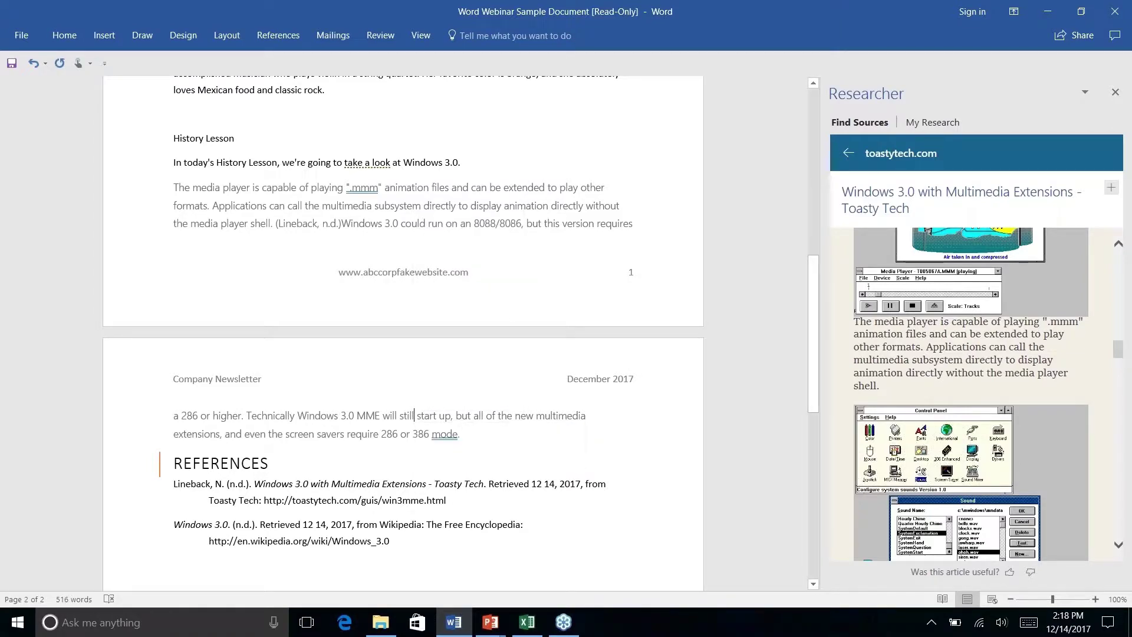
pyautogui.scroll(-3, 440, 390)
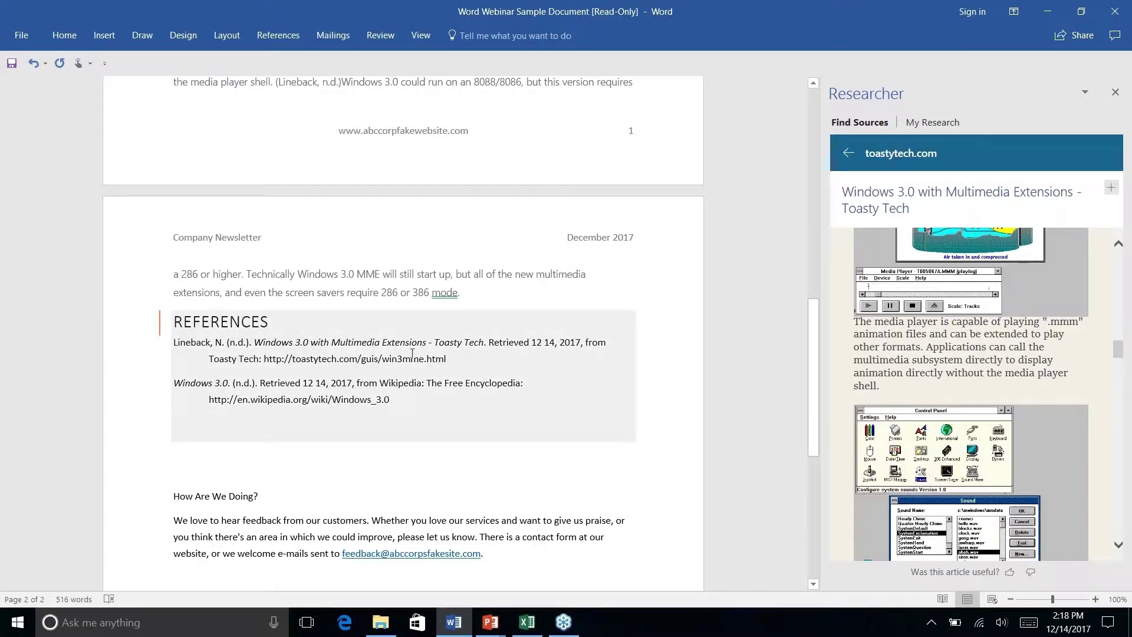
pyautogui.scroll(-1, 414, 272)
pyautogui.scroll(-3, 415, 272)
pyautogui.scroll(6, 415, 272)
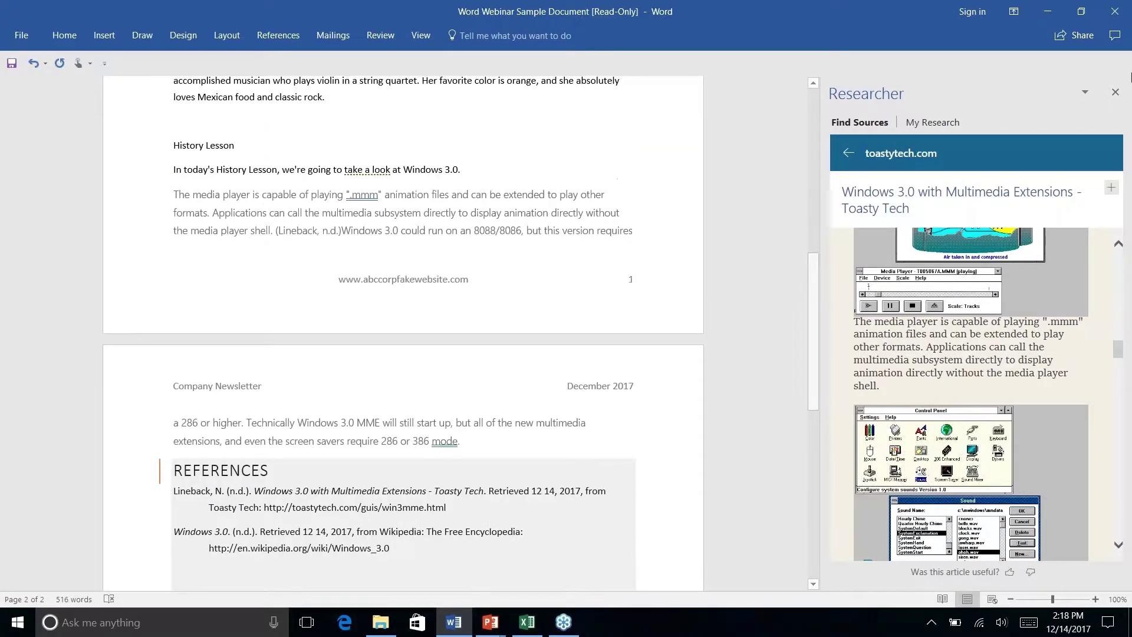
# Close and reopen Researcher to check the saved items under My Research, and close it again.
pyautogui.click(1116, 93)
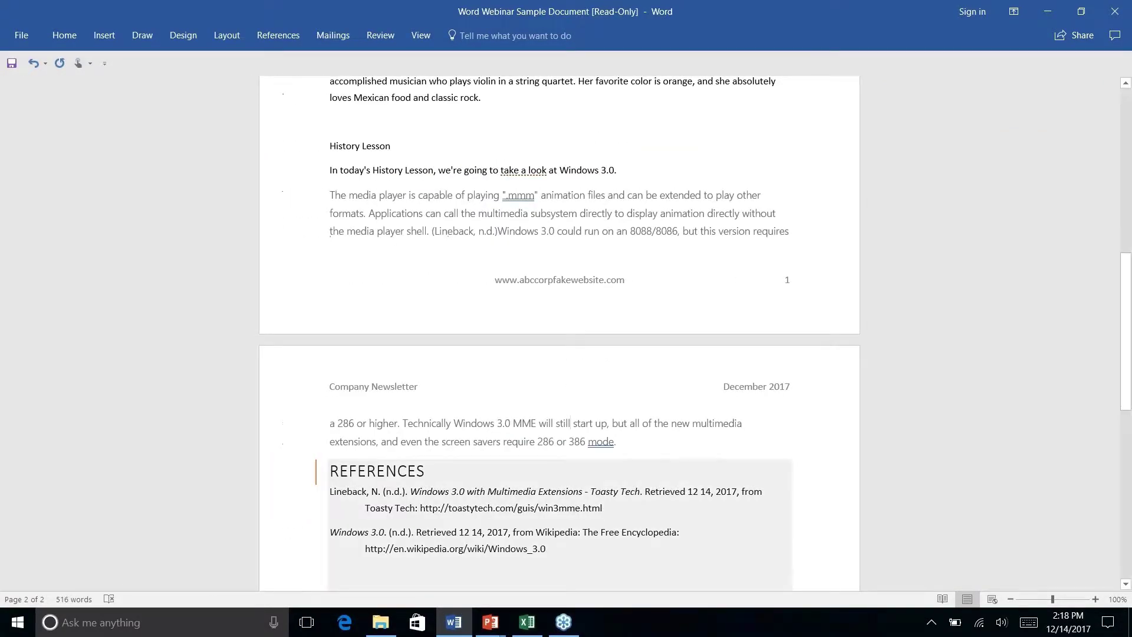
pyautogui.click(278, 35)
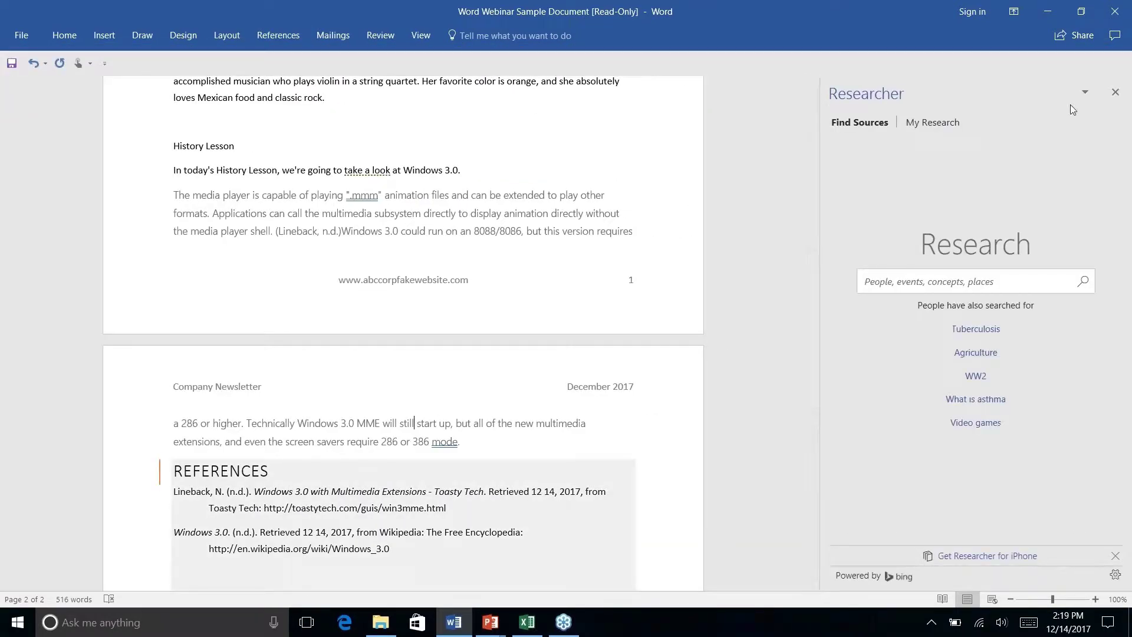
pyautogui.click(922, 125)
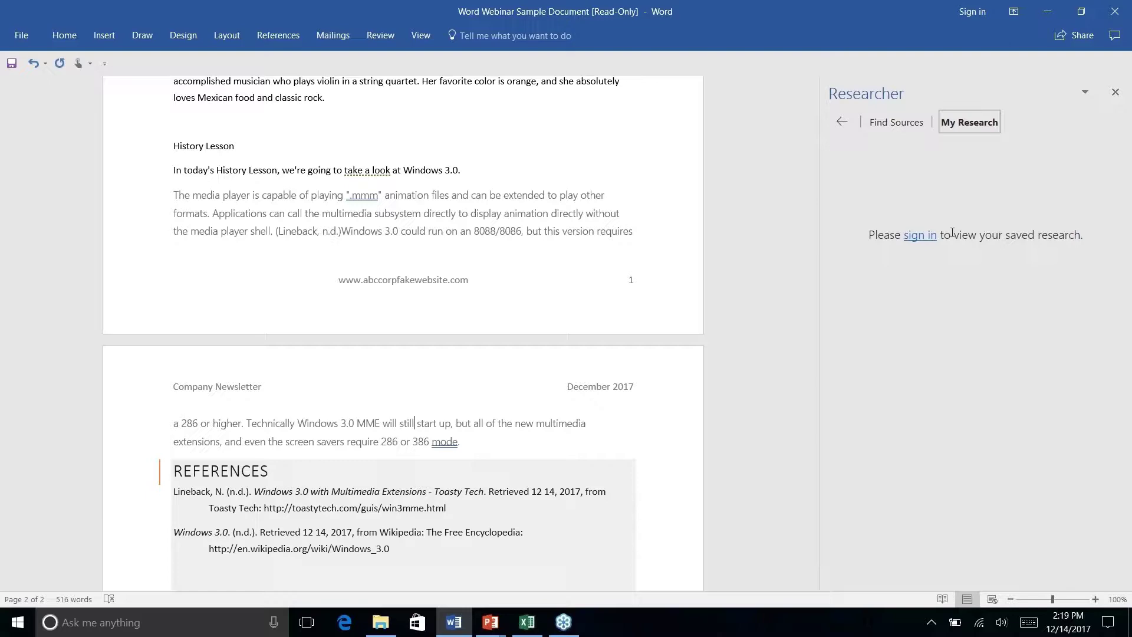
pyautogui.click(1115, 94)
# Look through the newsletter from its introduction to the References list on page 2.
pyautogui.scroll(-4, 559, 331)
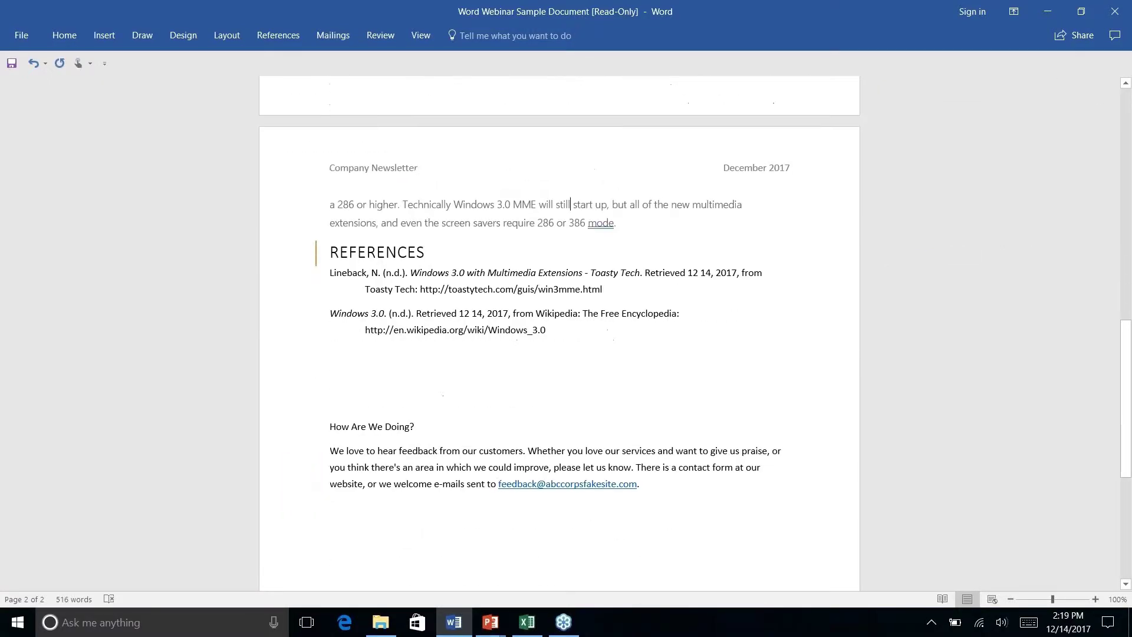
pyautogui.scroll(13, 560, 330)
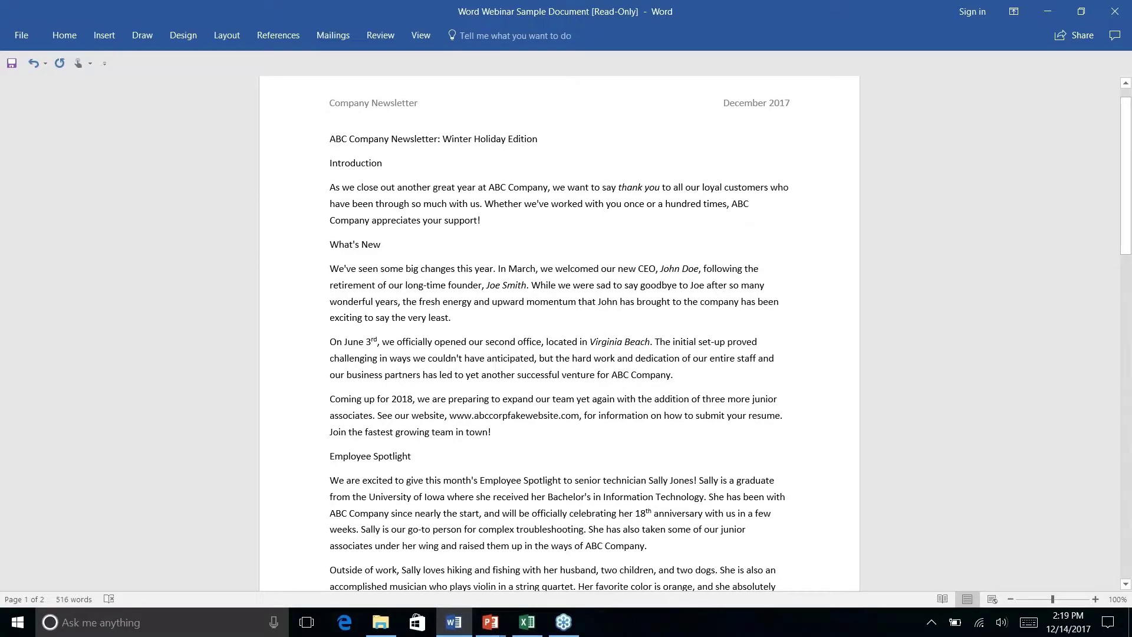
pyautogui.scroll(-5, 559, 330)
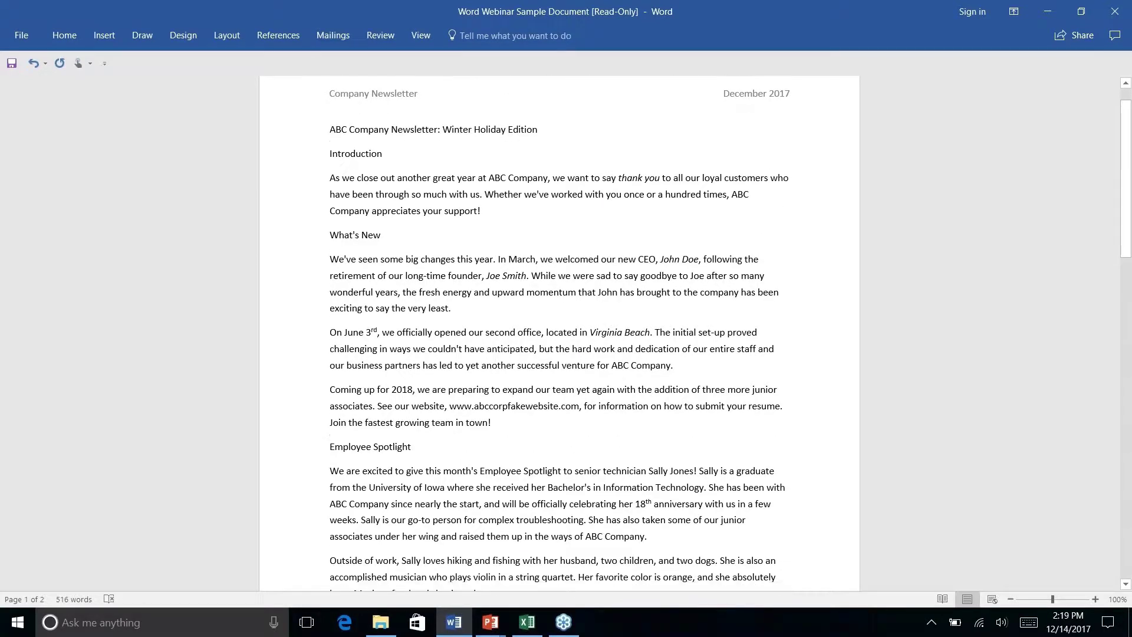
pyautogui.scroll(-6, 560, 330)
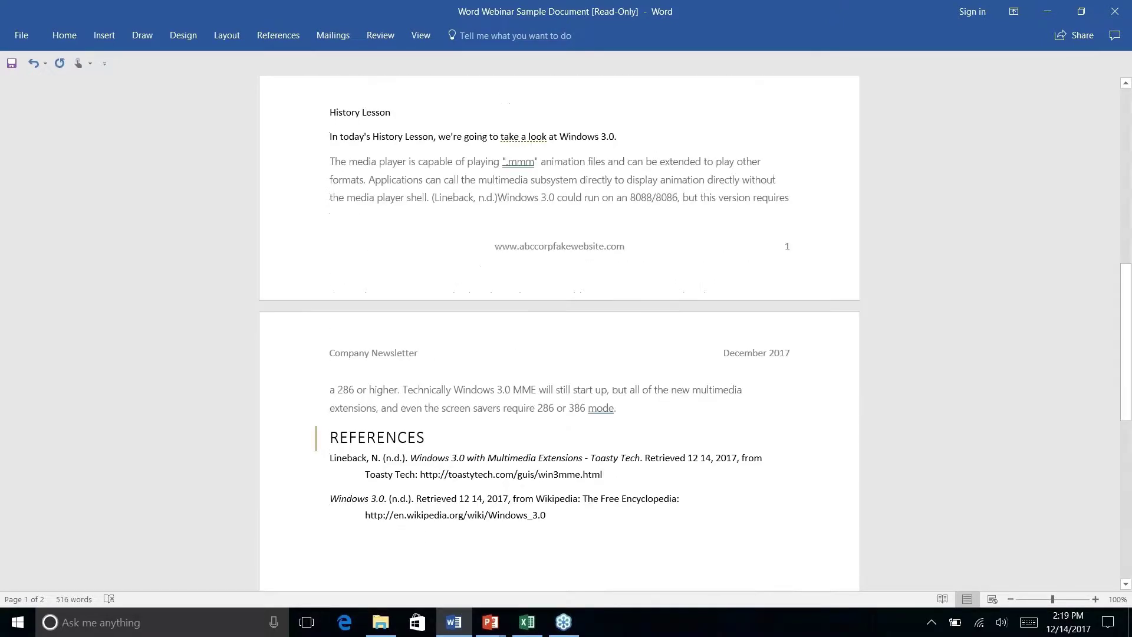
pyautogui.scroll(3, 559, 330)
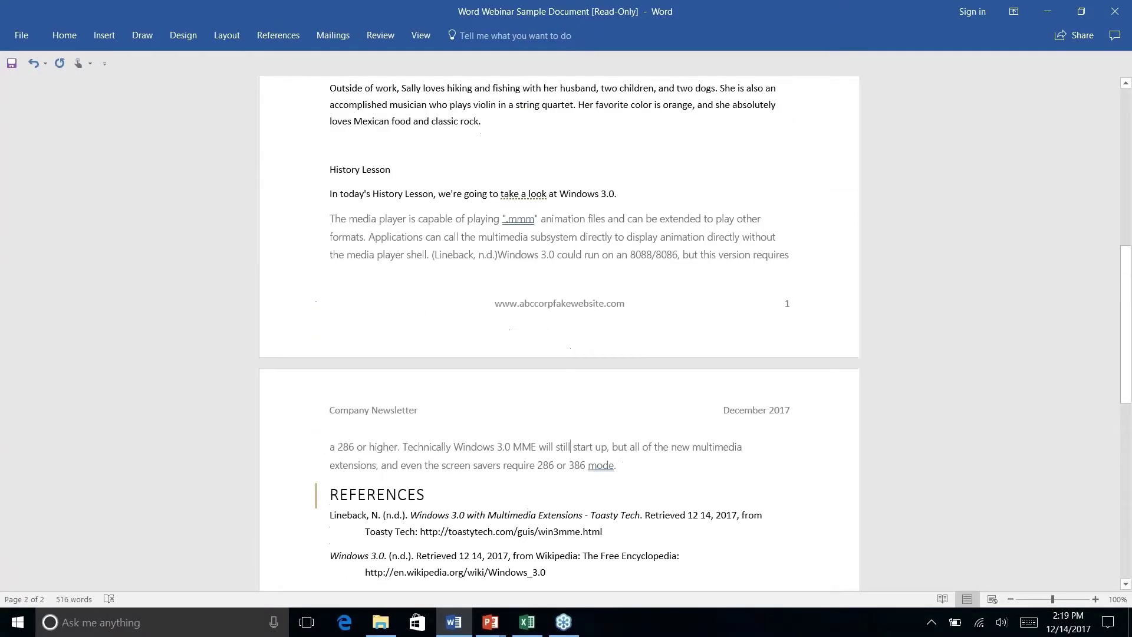
pyautogui.scroll(-1, 560, 331)
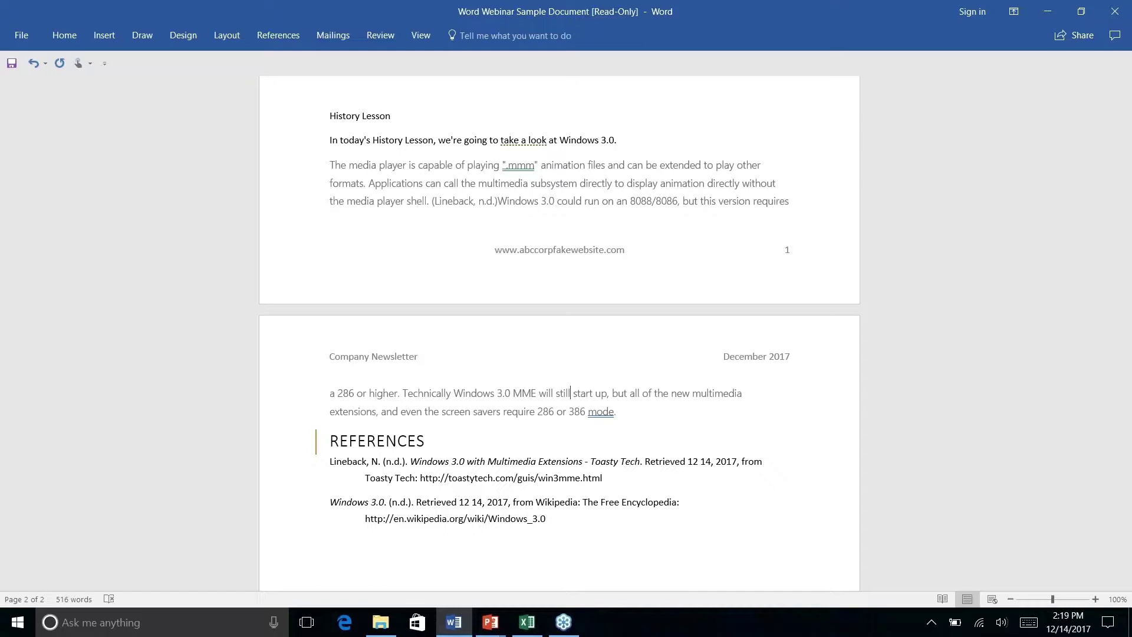
# Switch to the PowerPoint slide show, advance it to the Quick Parts slide, and return to the Word document.
pyautogui.hotkey('alt', 'Tab')
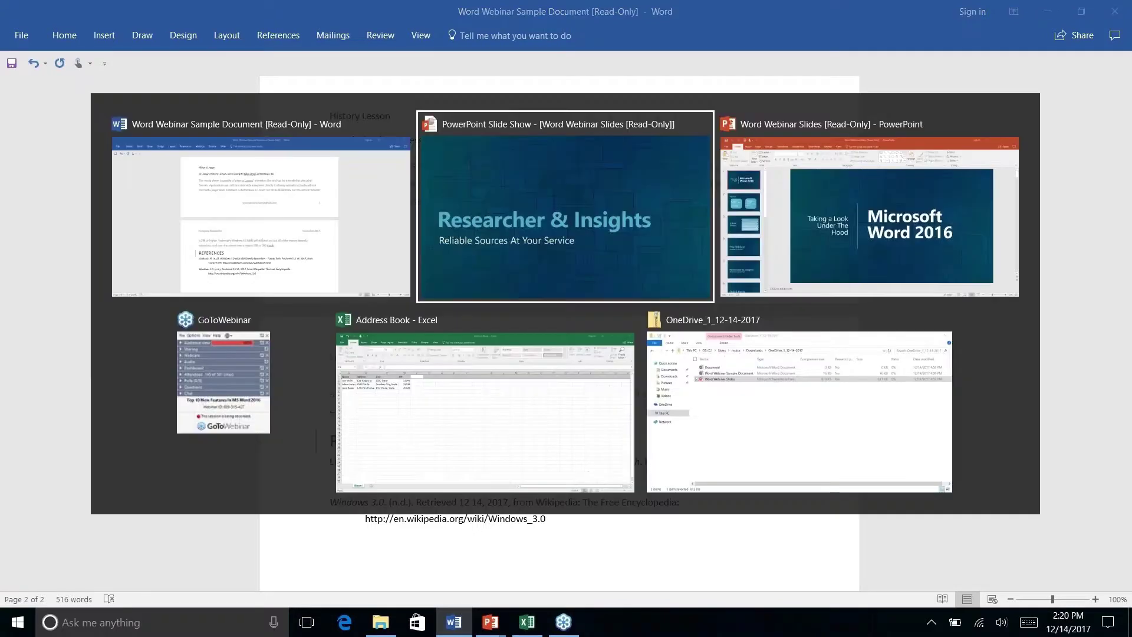
pyautogui.press('Right')
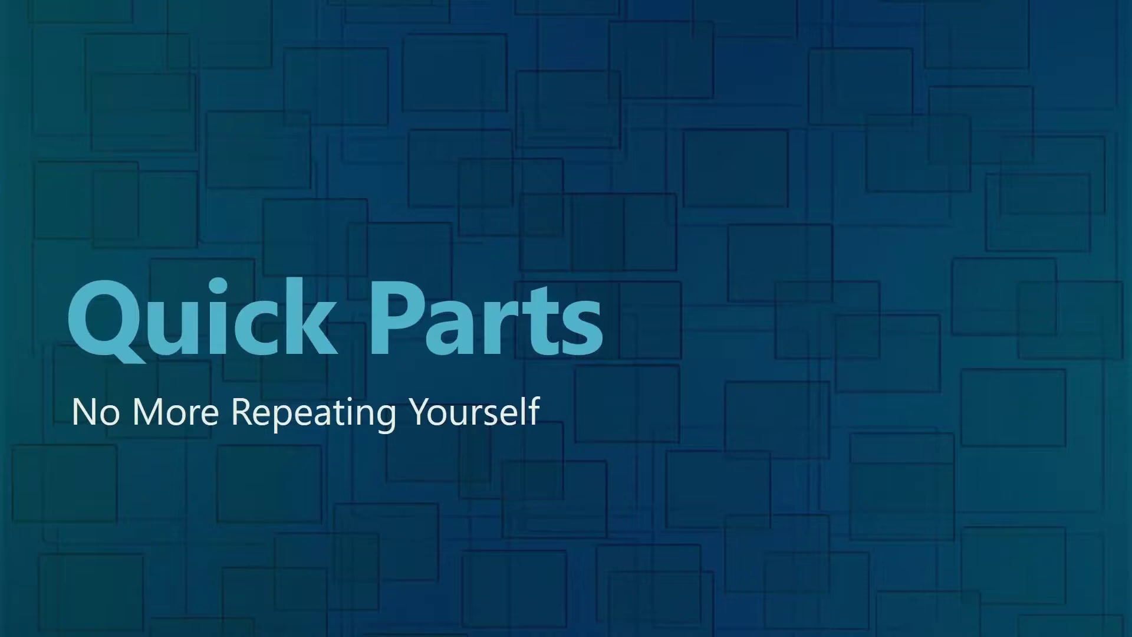
pyautogui.hotkey('alt', 'Tab')
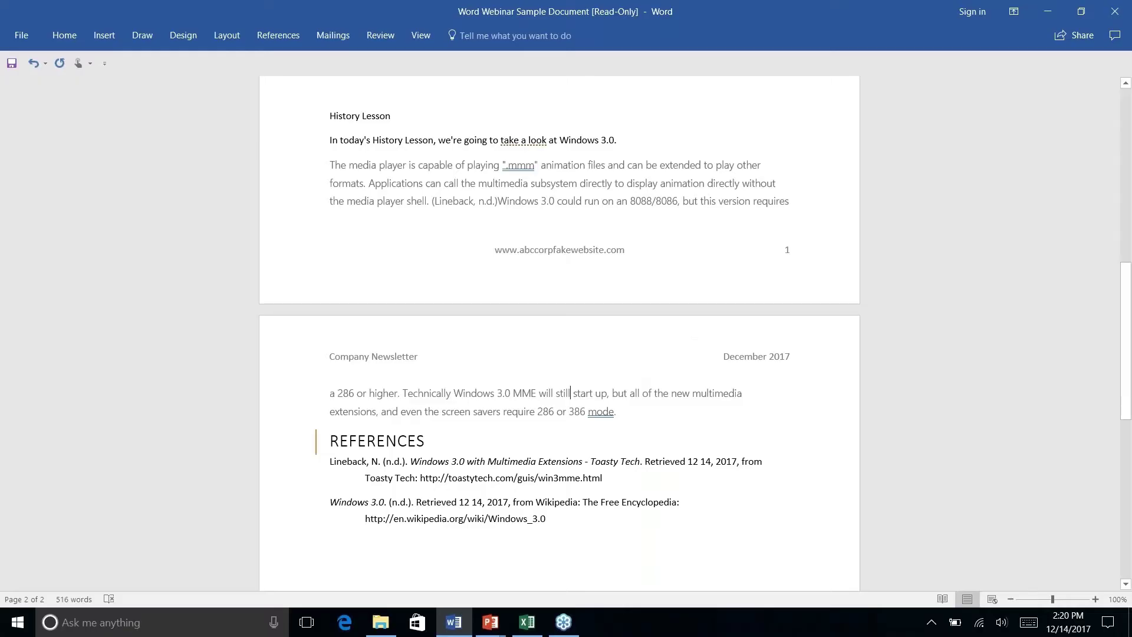
# Center the three-line ABC Company address block at the end of the newsletter.
pyautogui.scroll(-2, 559, 333)
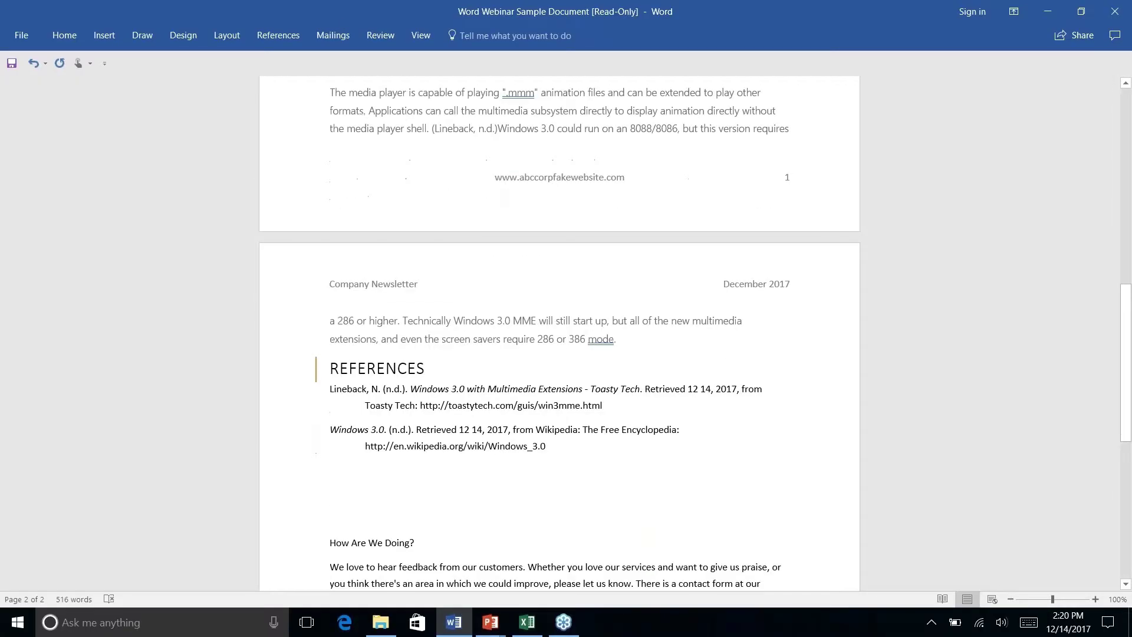
pyautogui.scroll(5, 559, 333)
pyautogui.scroll(-10, 559, 333)
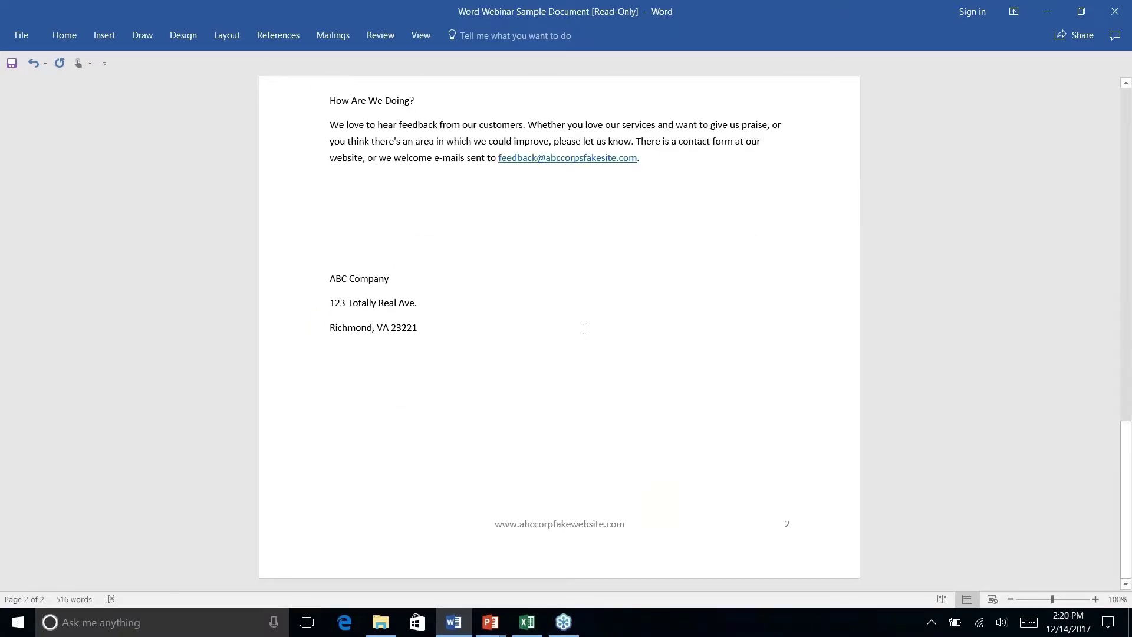
pyautogui.moveTo(417, 326); pyautogui.dragTo(291, 281)
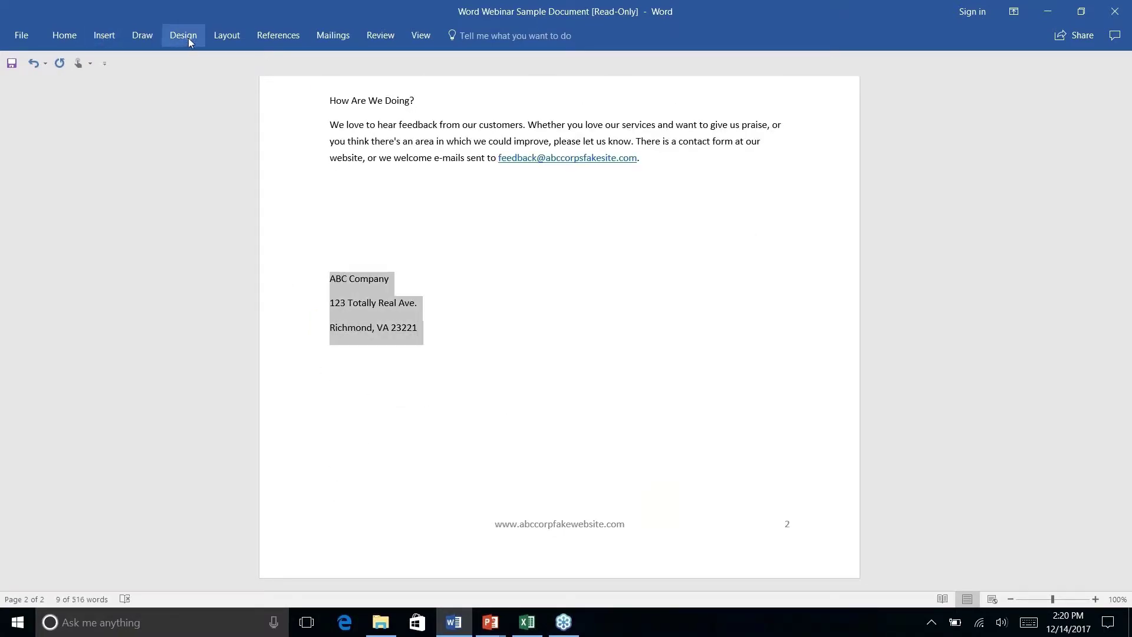
pyautogui.click(65, 35)
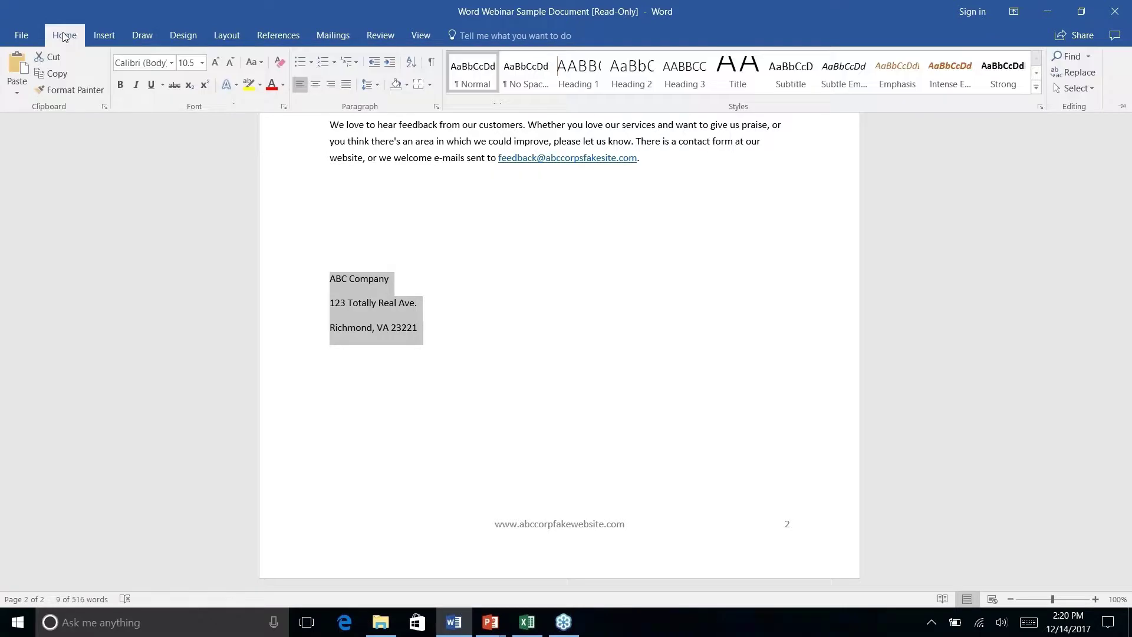
pyautogui.click(316, 85)
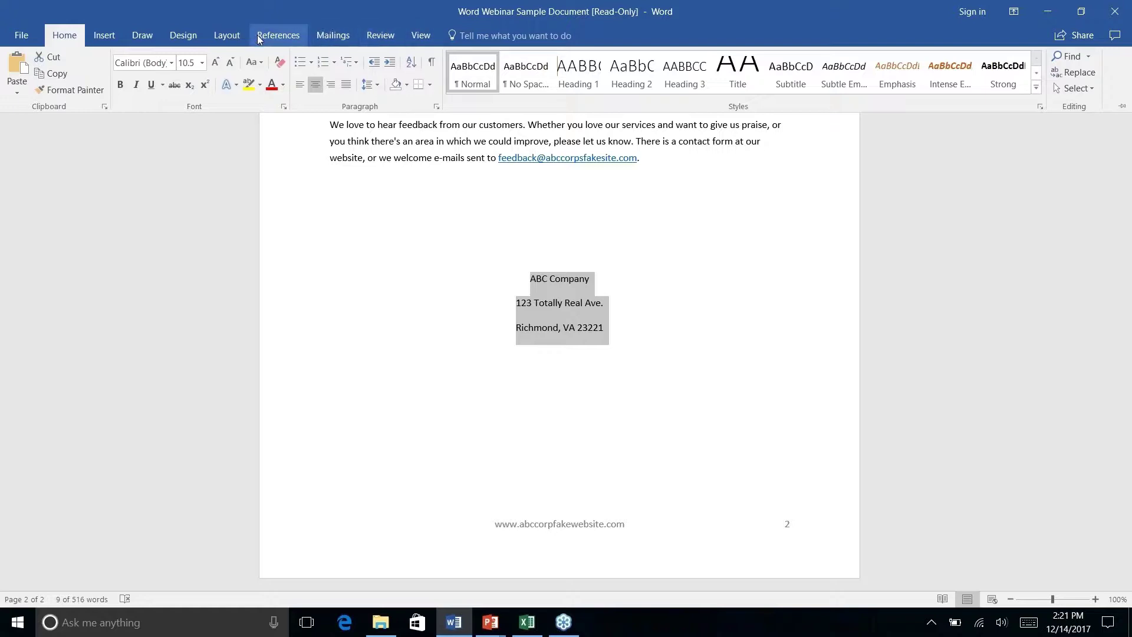
# Save the selected ABC Company address block to the AutoText gallery as a building block named Company Address.
pyautogui.click(220, 37)
pyautogui.click(192, 37)
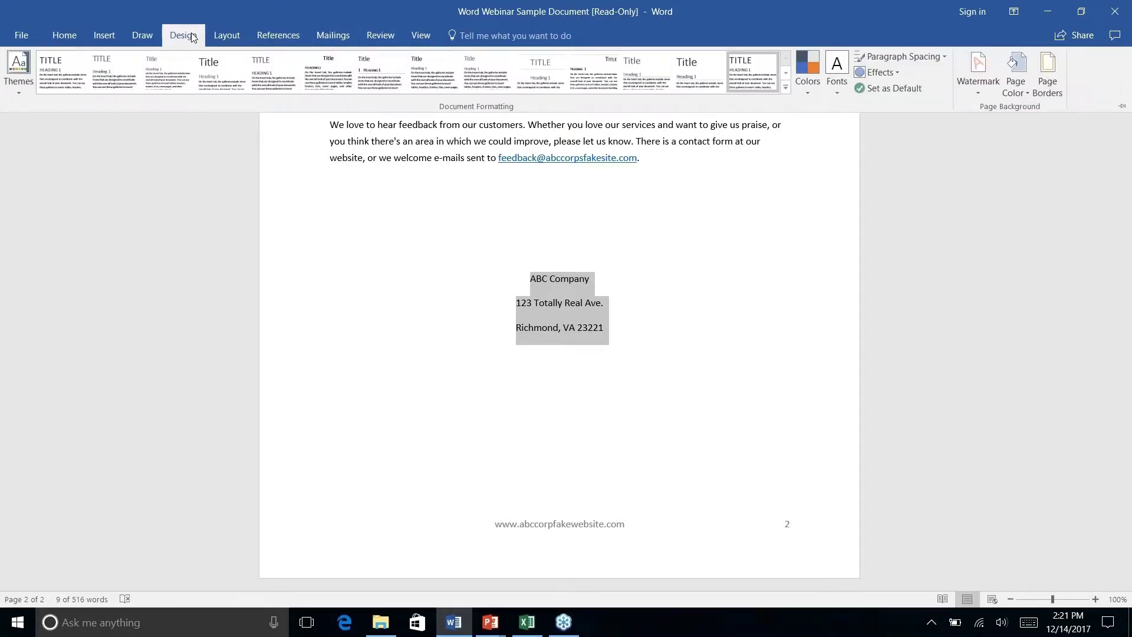
pyautogui.click(99, 38)
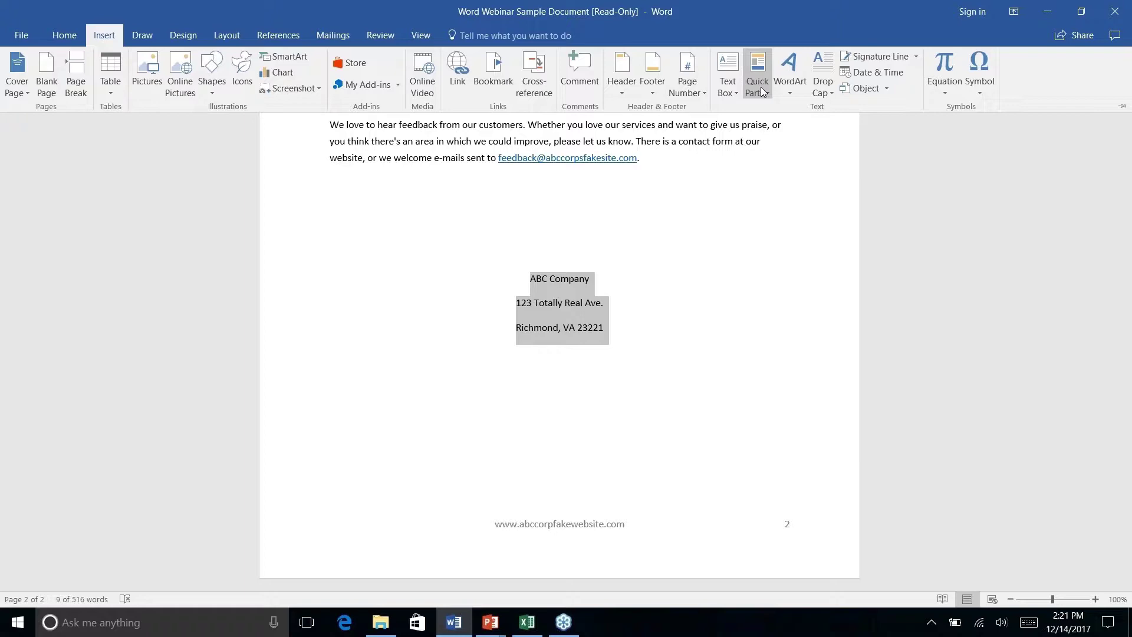
pyautogui.hotkey('ctrl', 'F1')
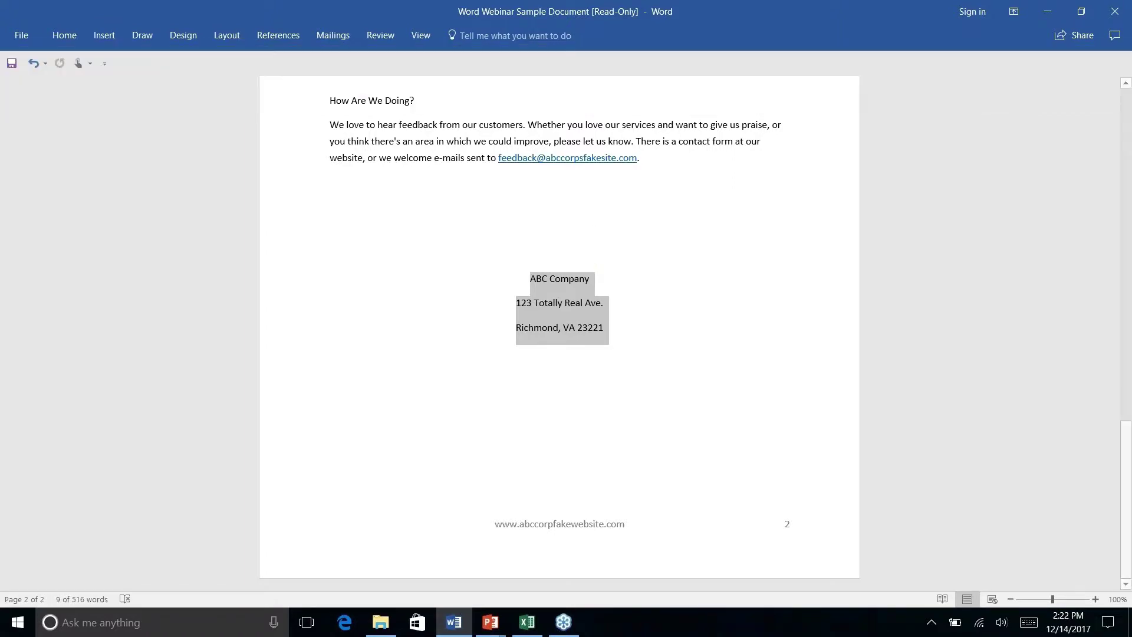
pyautogui.click(105, 35)
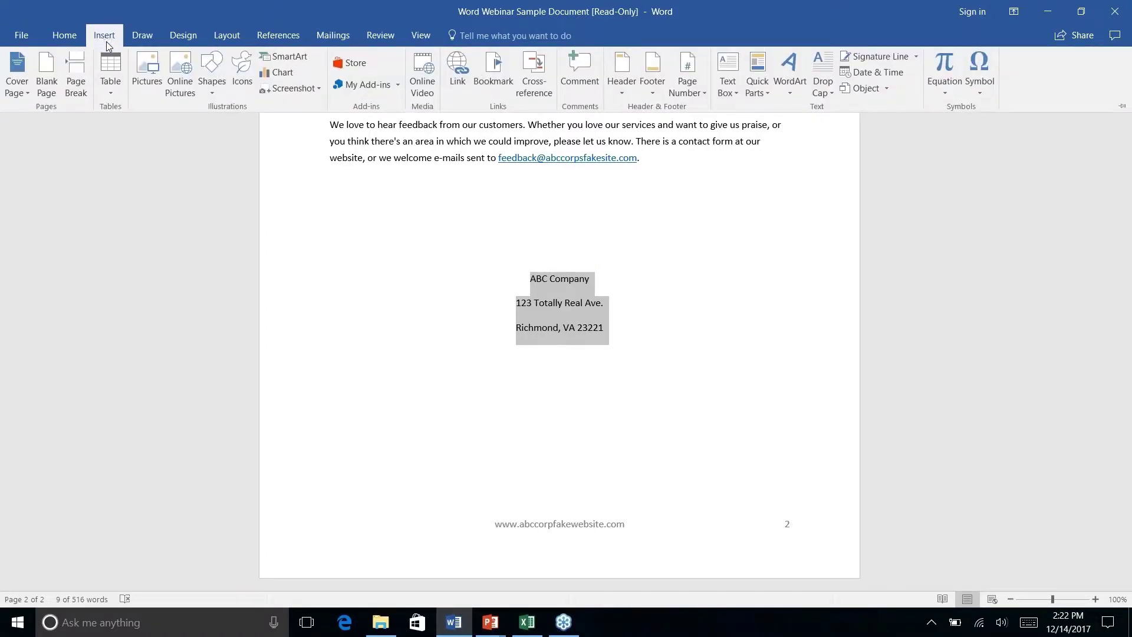
pyautogui.click(765, 93)
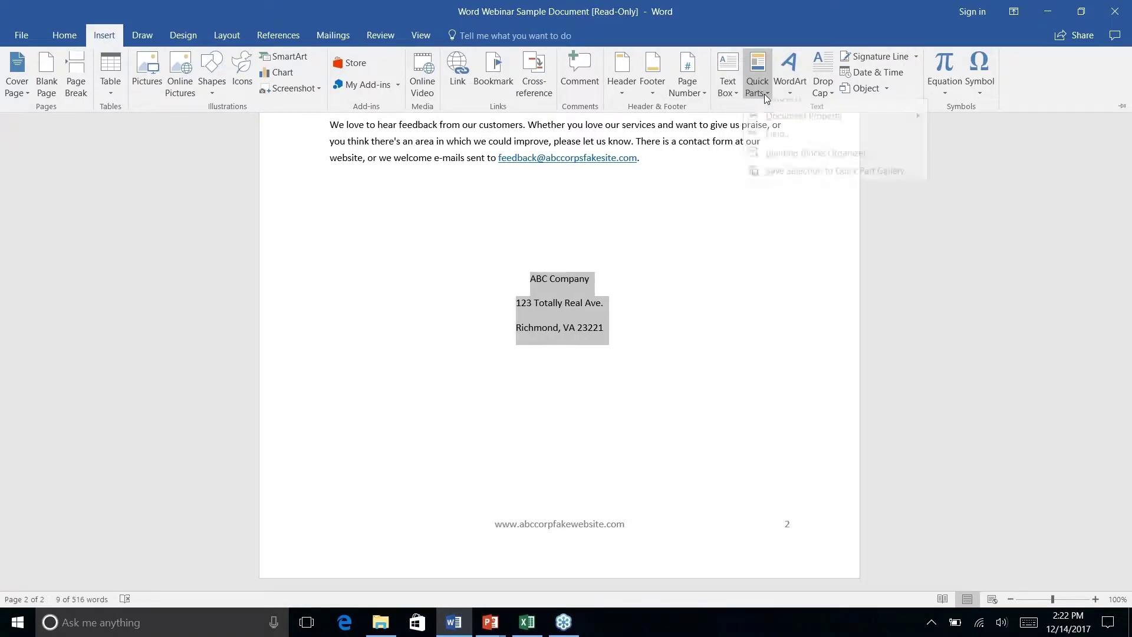
pyautogui.moveTo(785, 115)
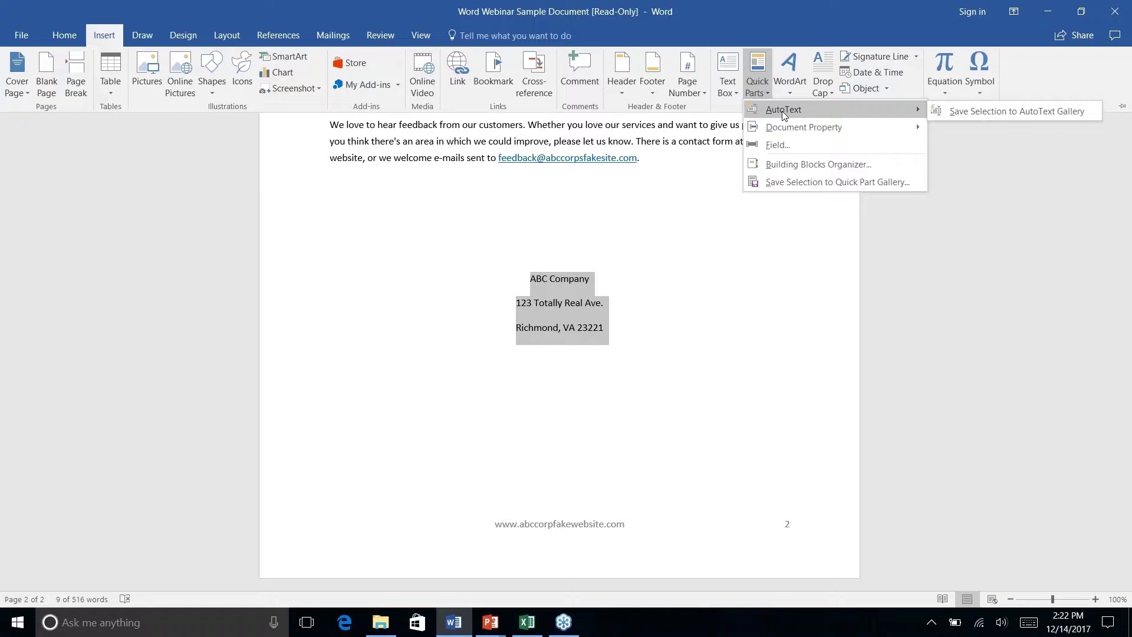
pyautogui.rightClick(996, 113)
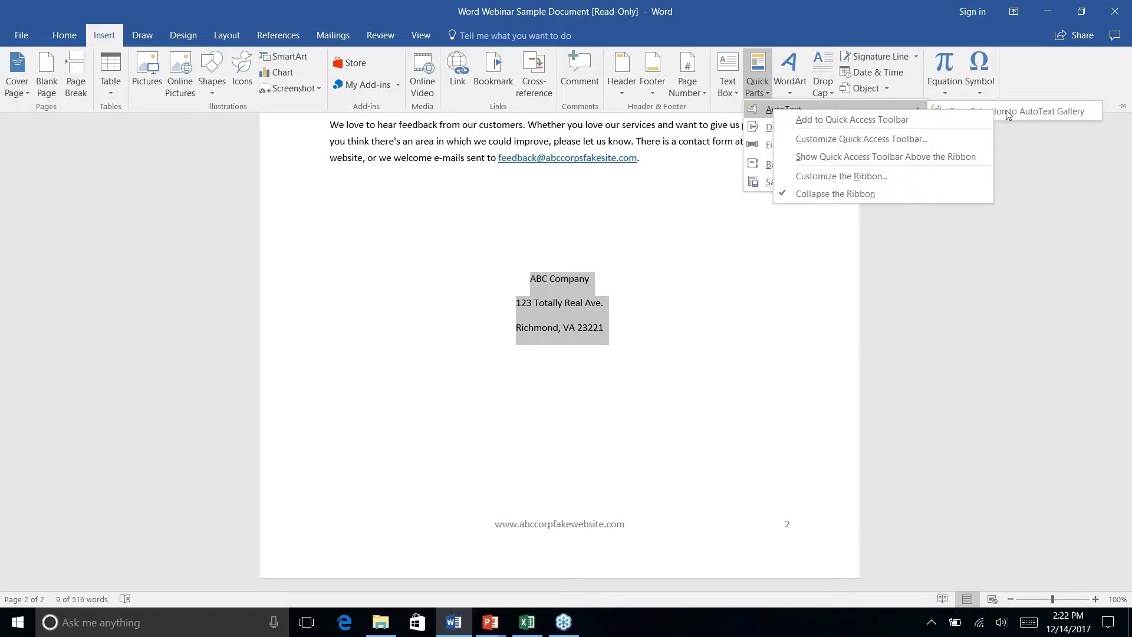
pyautogui.click(1016, 111)
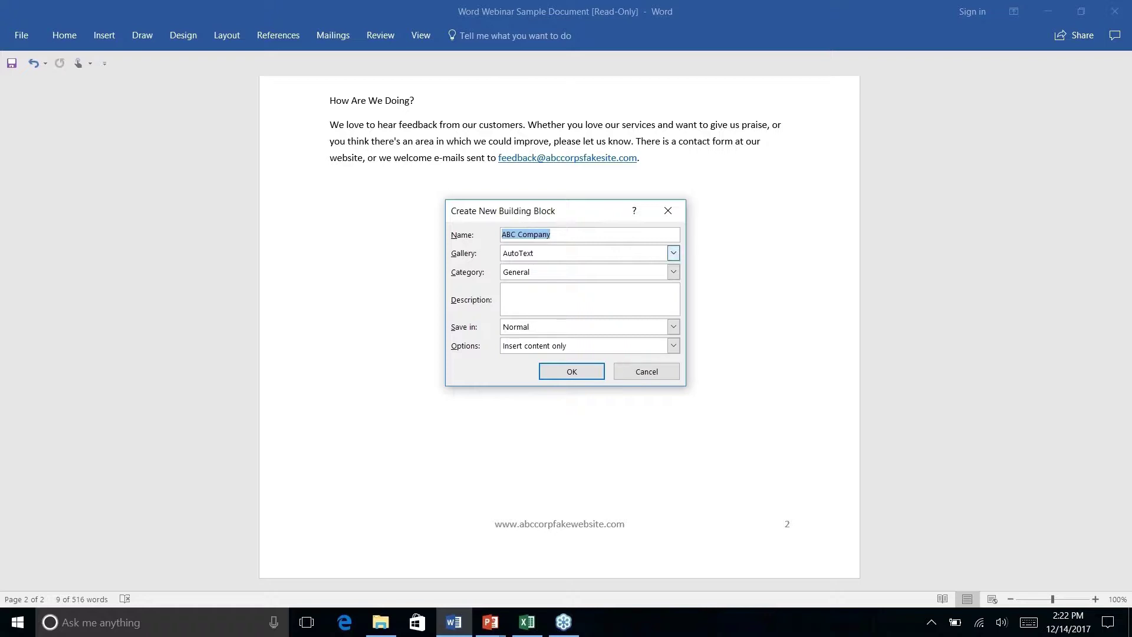
pyautogui.write('Company Address')
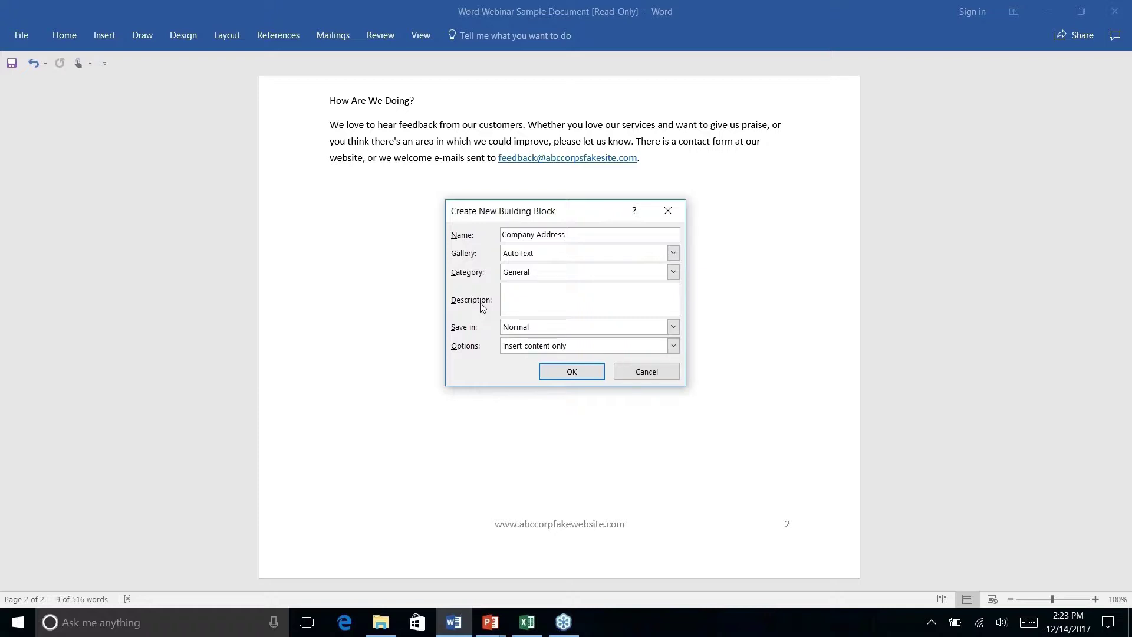
pyautogui.click(569, 373)
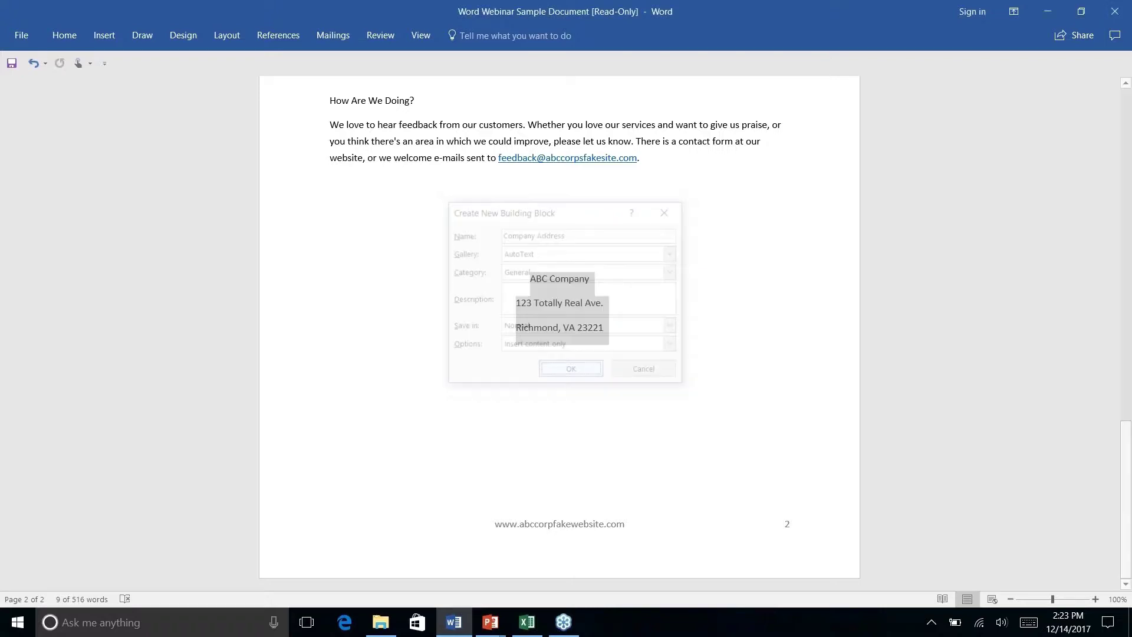
# Delete the three-line ABC Company address block at the end of the newsletter.
pyautogui.click(565, 303)
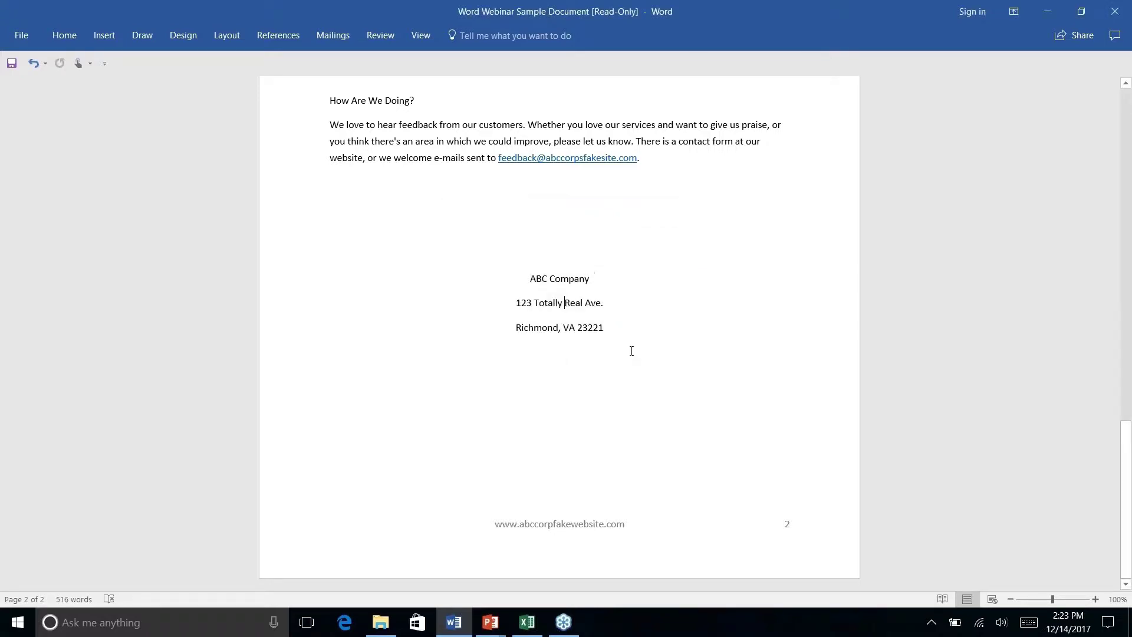
pyautogui.moveTo(613, 338); pyautogui.dragTo(529, 279)
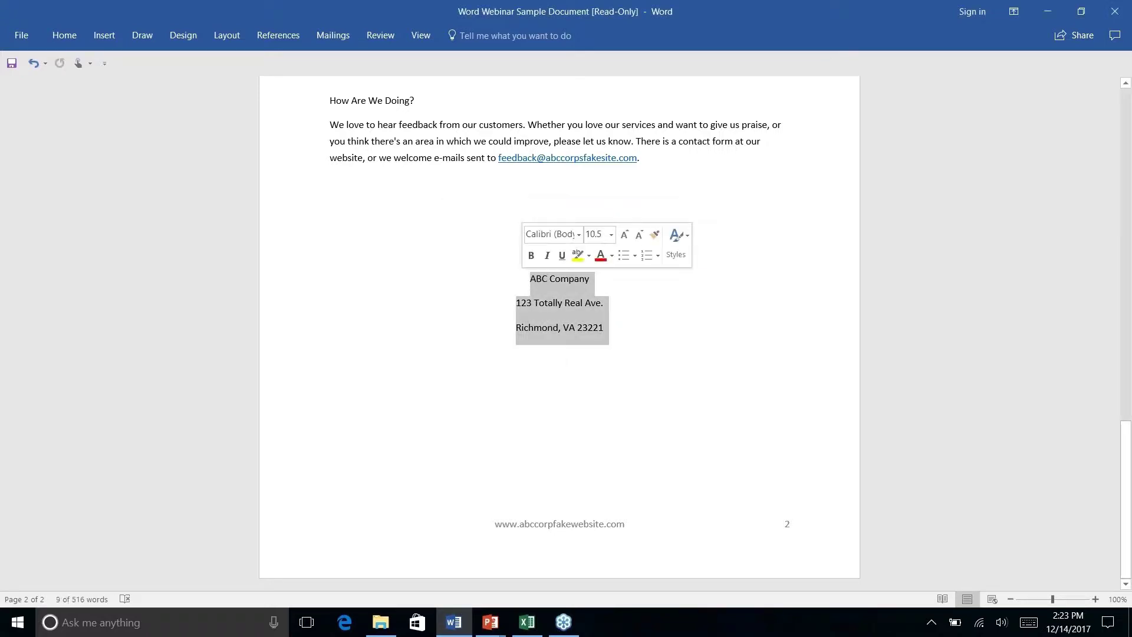
pyautogui.press('Delete')
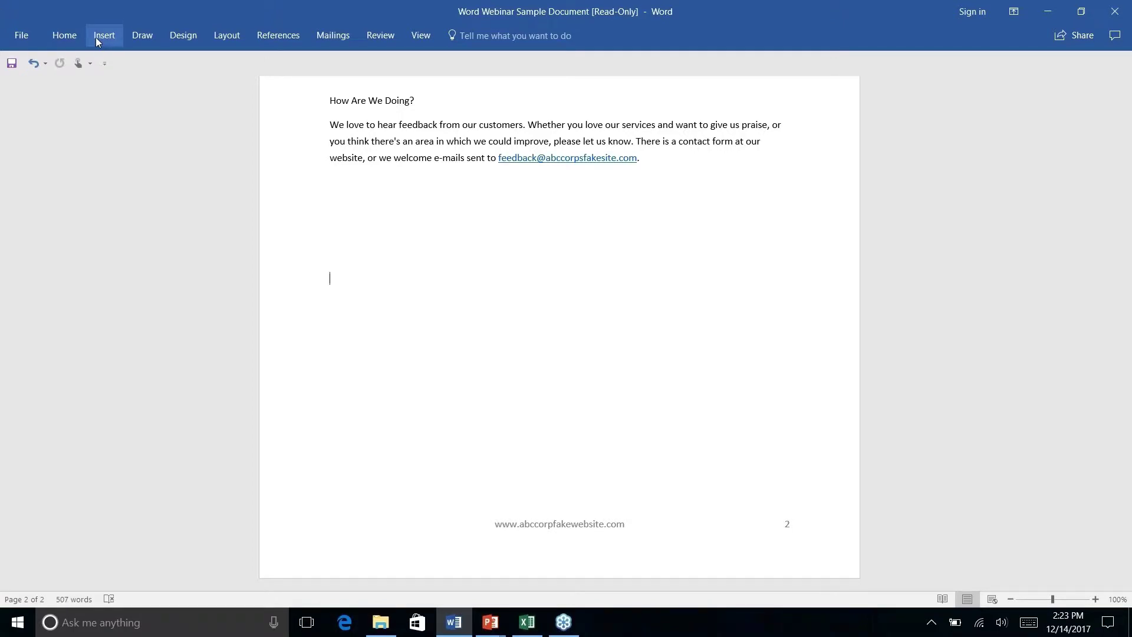
# Insert the saved Company Address AutoText entry at the end of the newsletter.
pyautogui.click(96, 39)
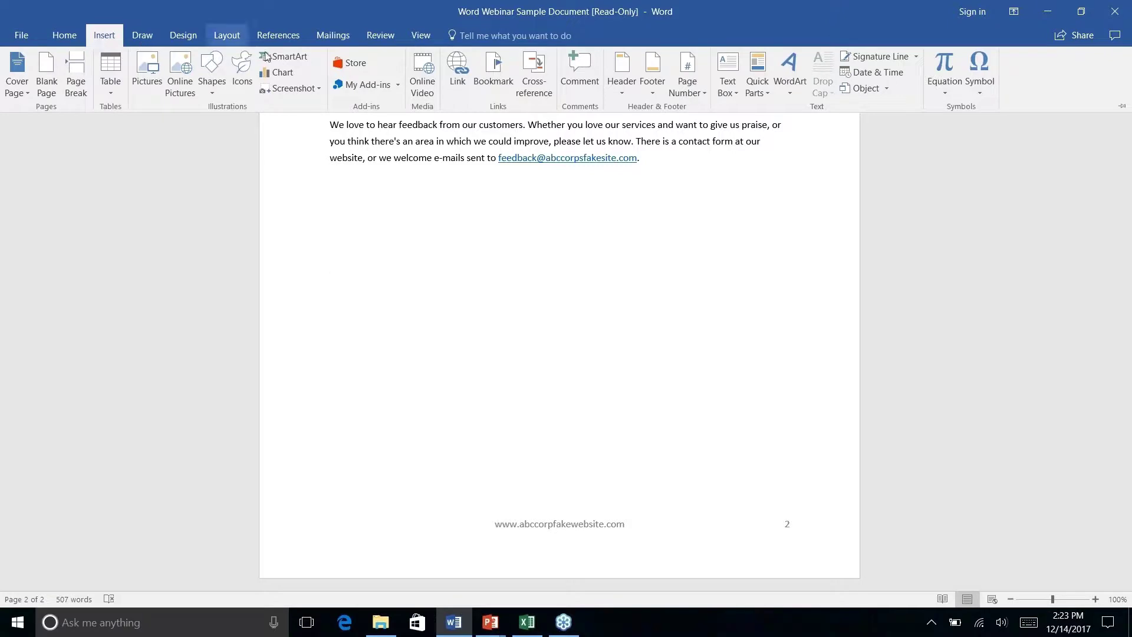
pyautogui.rightClick(766, 93)
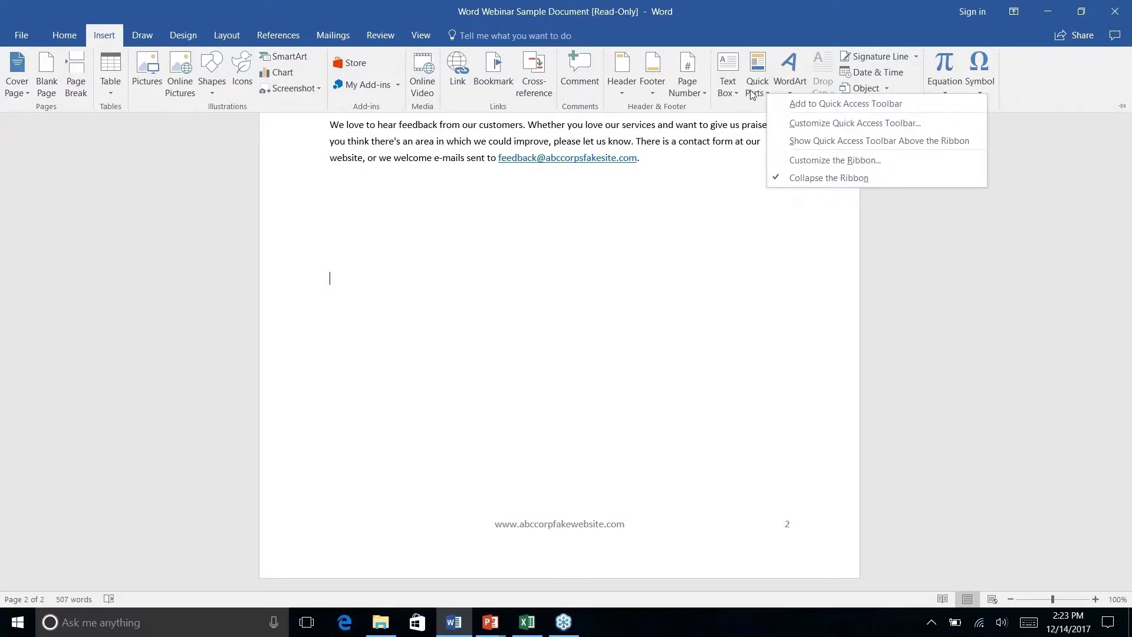
pyautogui.click(754, 91)
pyautogui.click(753, 91)
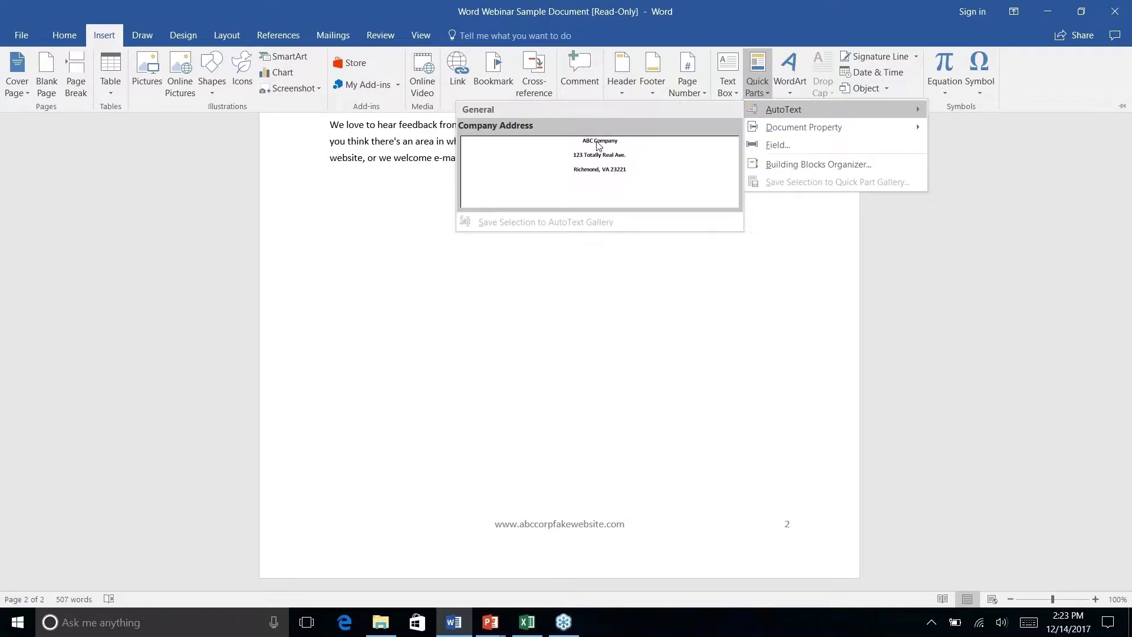
pyautogui.click(602, 168)
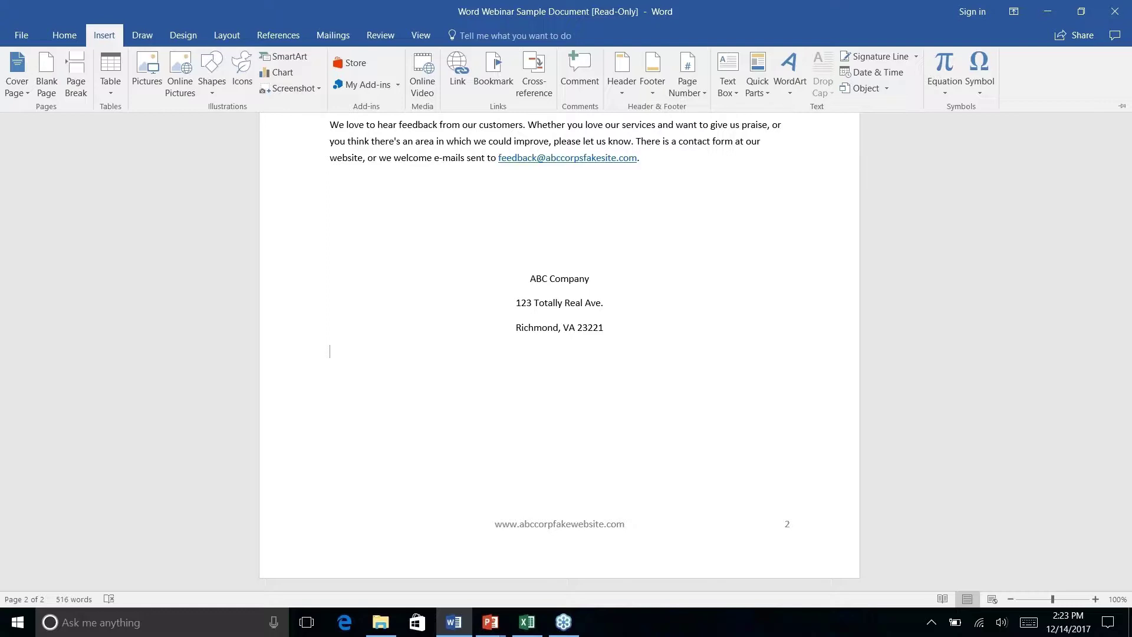
# Open the Building Blocks Organizer and sort its list by name, then by gallery.
pyautogui.click(766, 94)
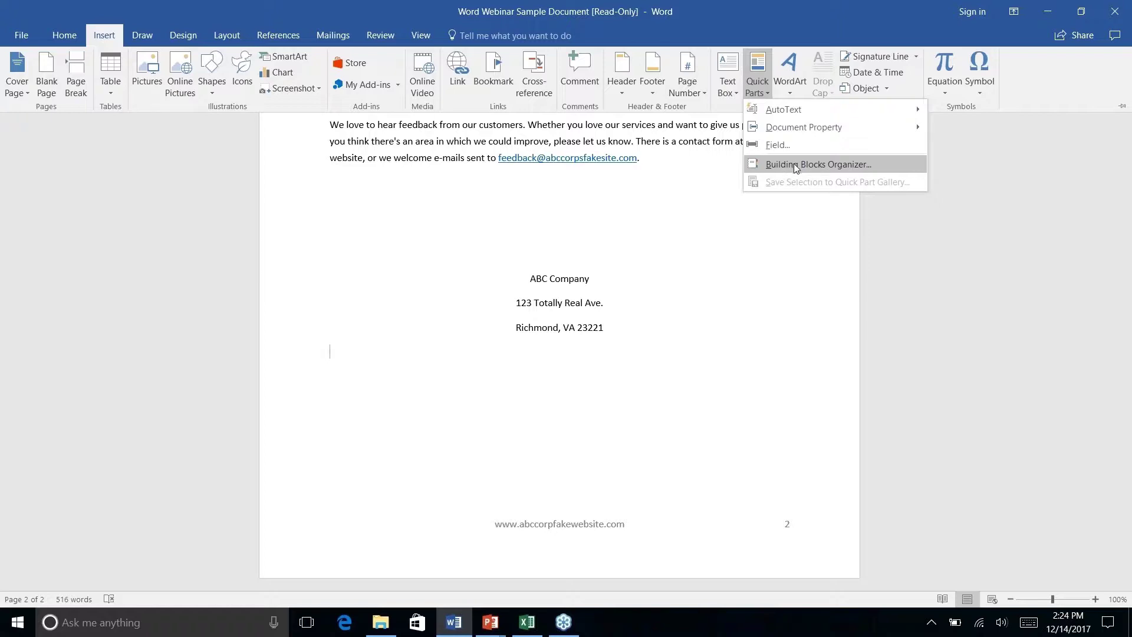
pyautogui.click(795, 166)
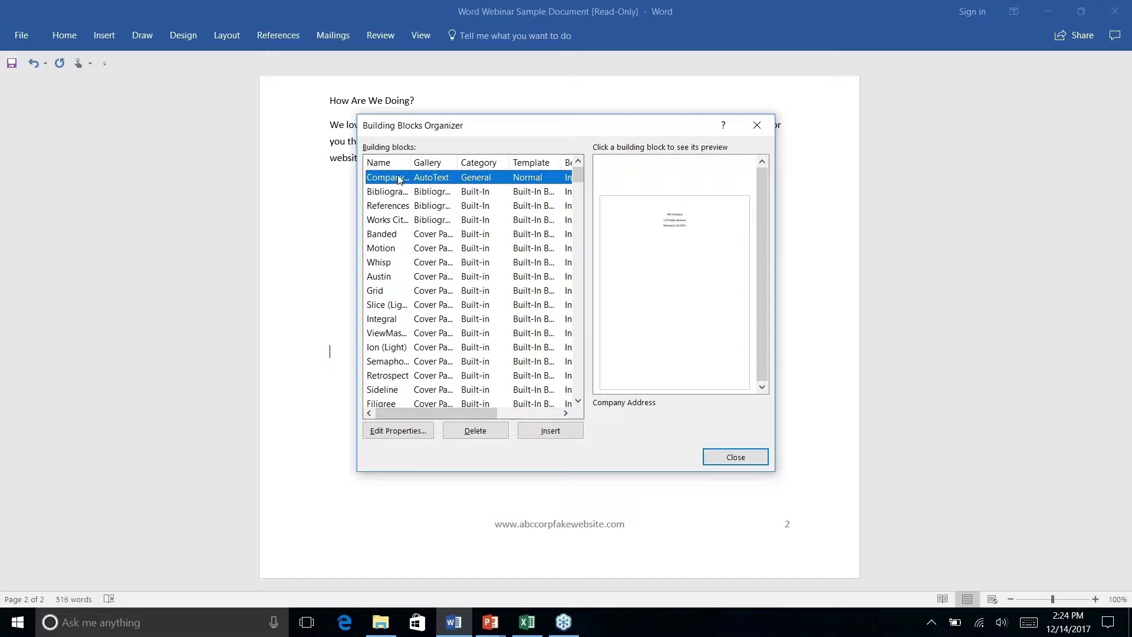
pyautogui.click(380, 165)
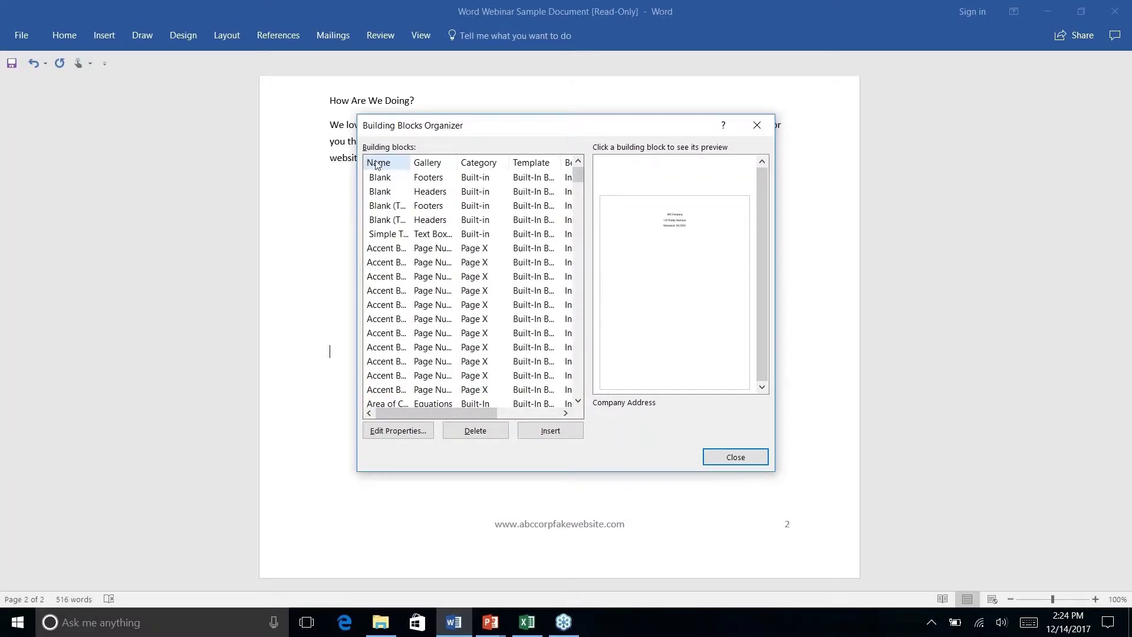
pyautogui.click(439, 167)
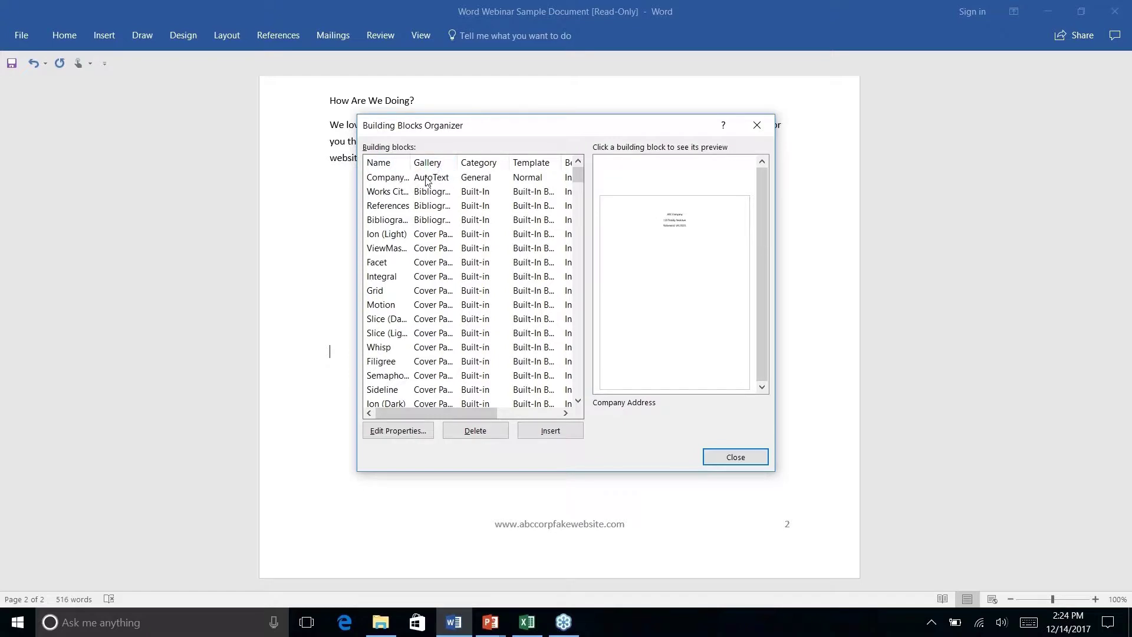
# Review the properties of the Company Address building block and close them without changes.
pyautogui.click(385, 177)
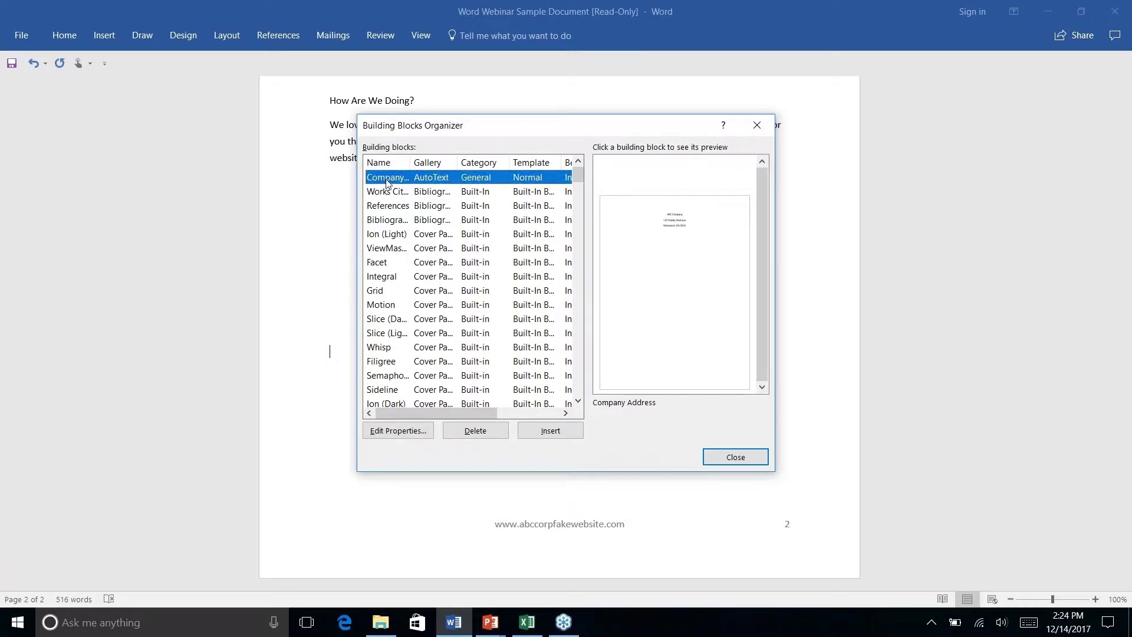
pyautogui.click(401, 431)
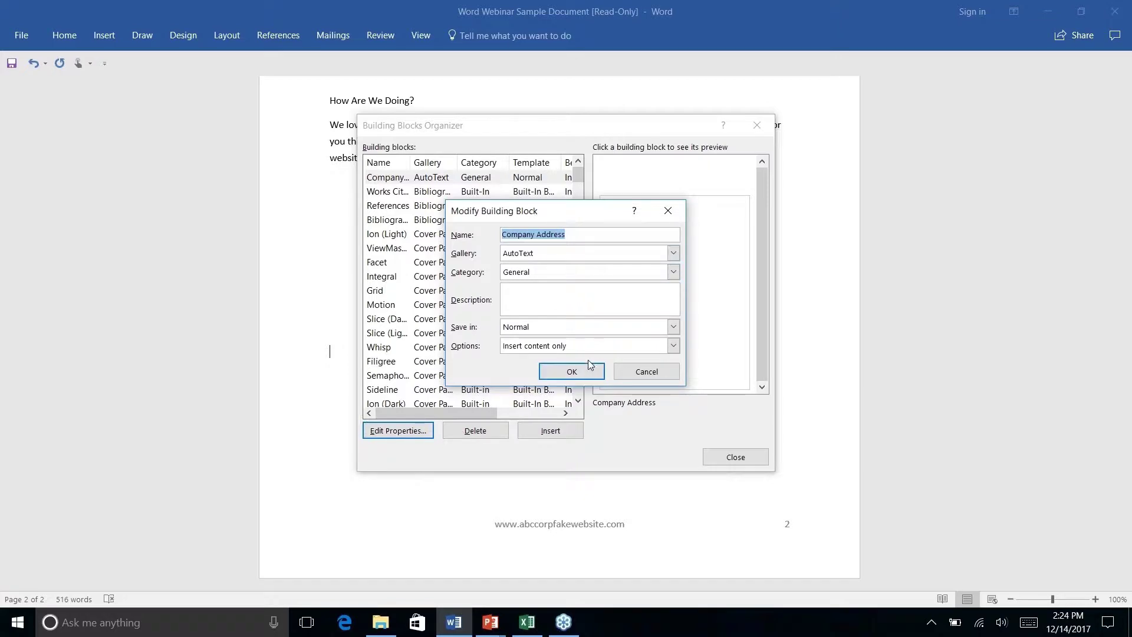
pyautogui.click(634, 372)
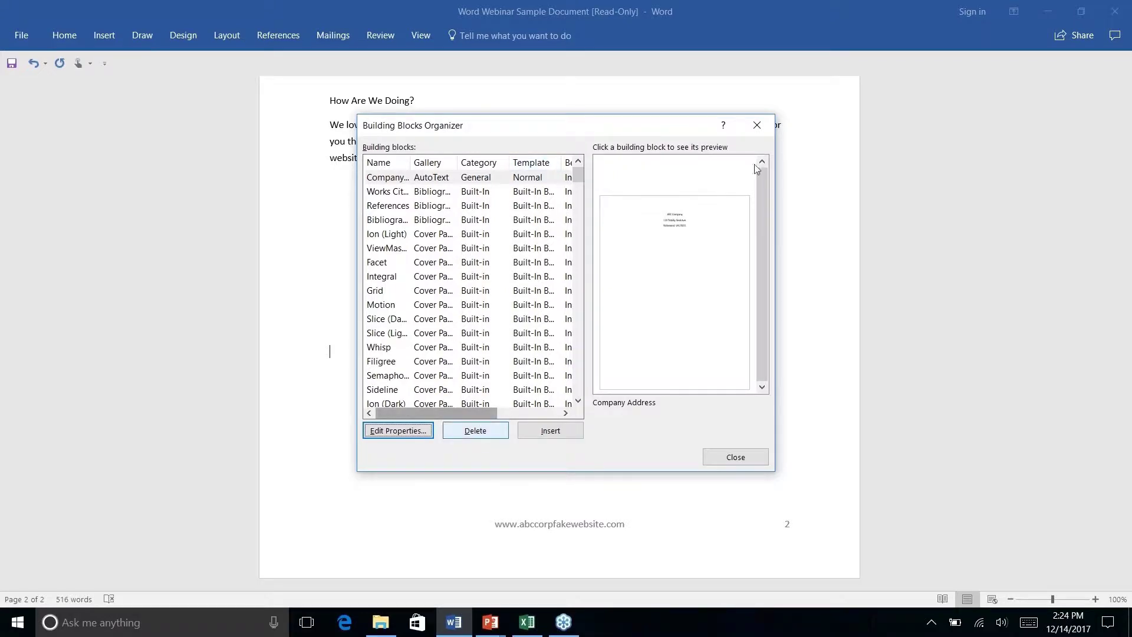
# Delete the Company Address entry from the Building Blocks Organizer.
pyautogui.click(437, 179)
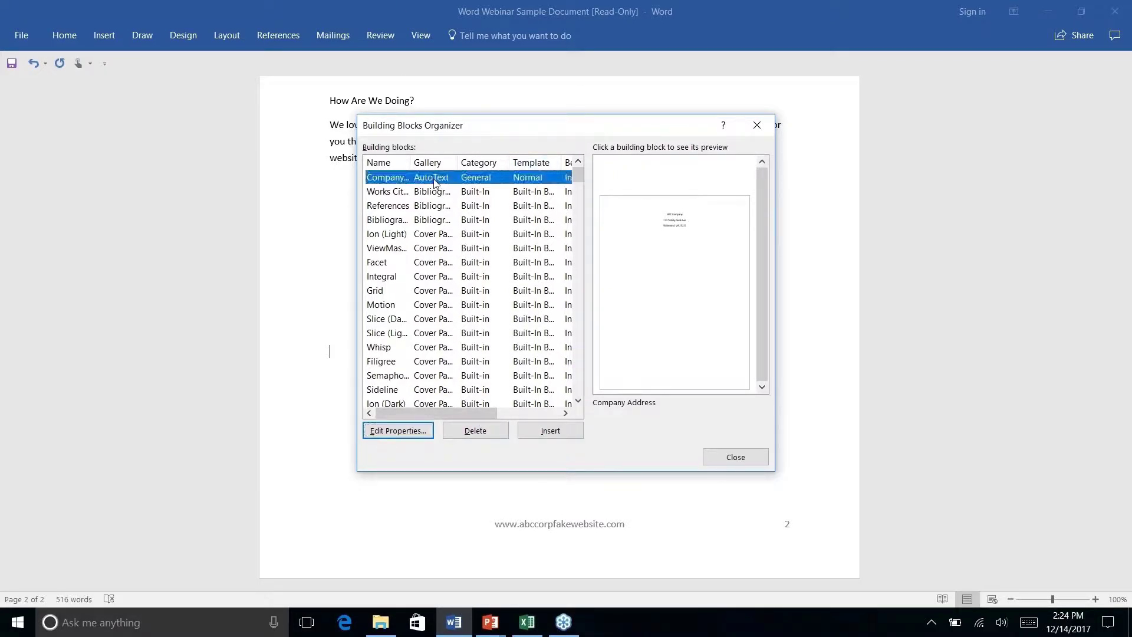
pyautogui.click(476, 432)
pyautogui.click(543, 351)
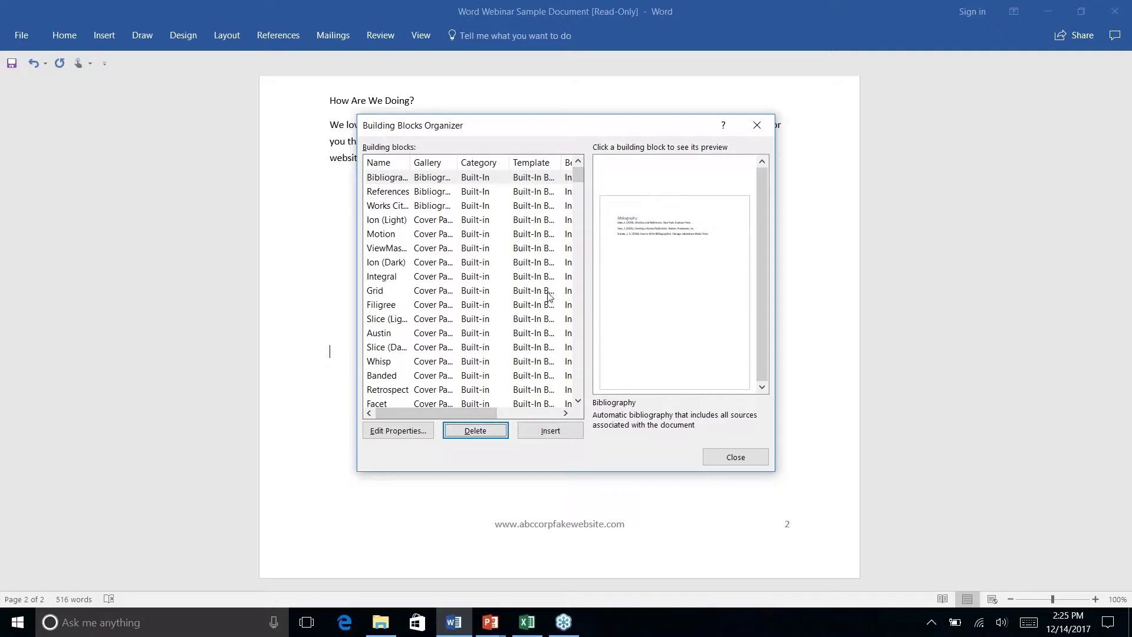
# Look through the columns and built-in entries of the building blocks list, and close the organizer.
pyautogui.hscroll(5, 477, 271)
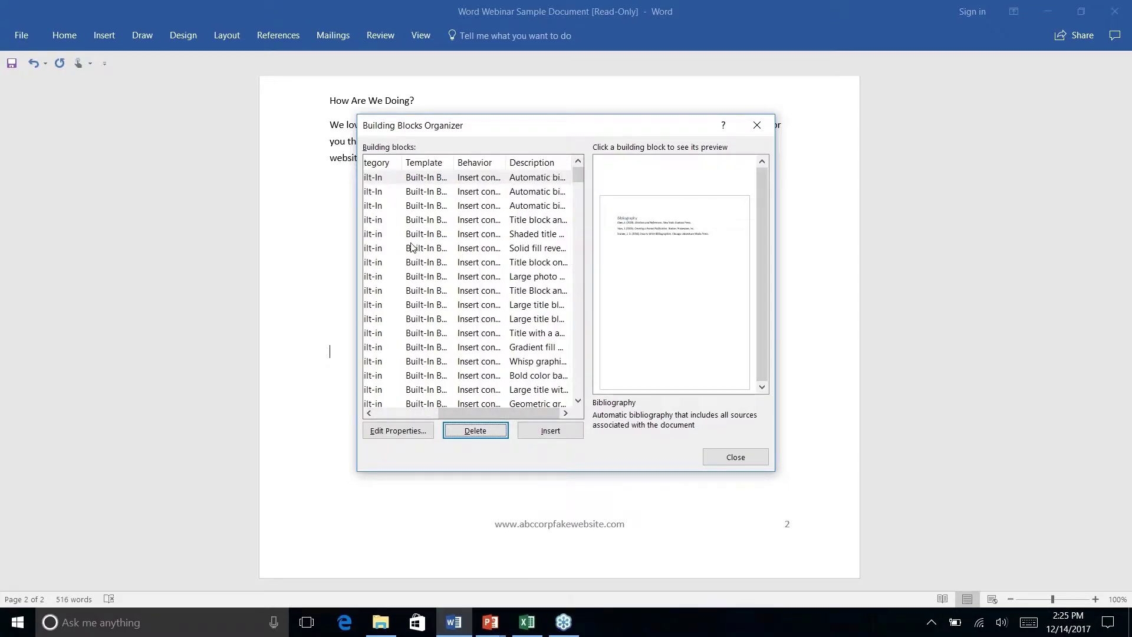
pyautogui.hscroll(-5, 413, 246)
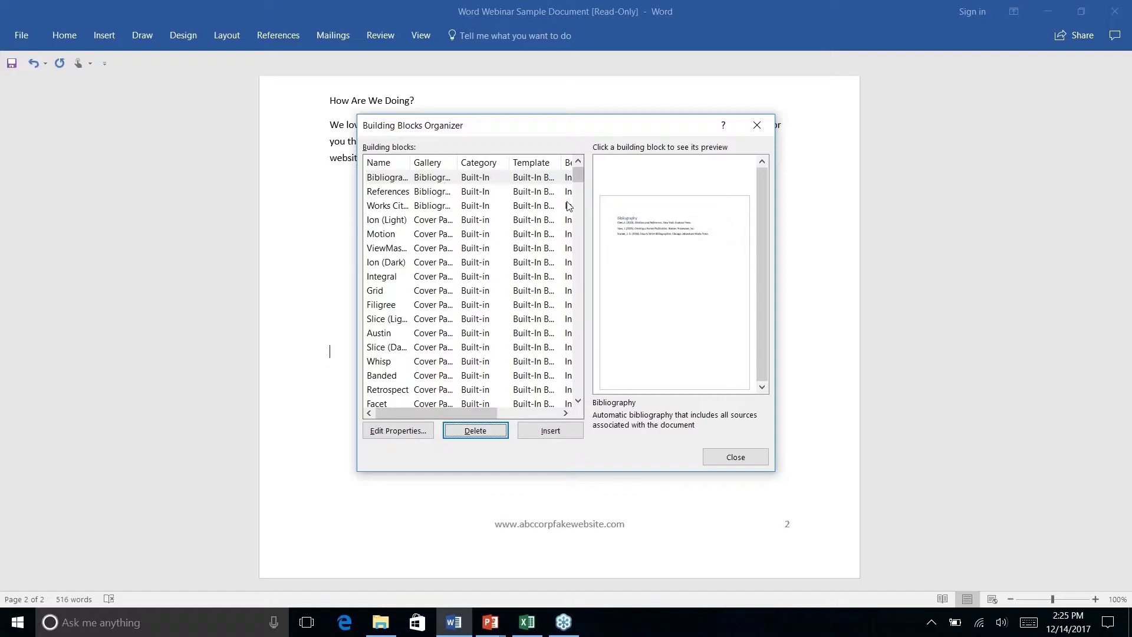
pyautogui.scroll(-15, 536, 269)
pyautogui.scroll(-12, 537, 268)
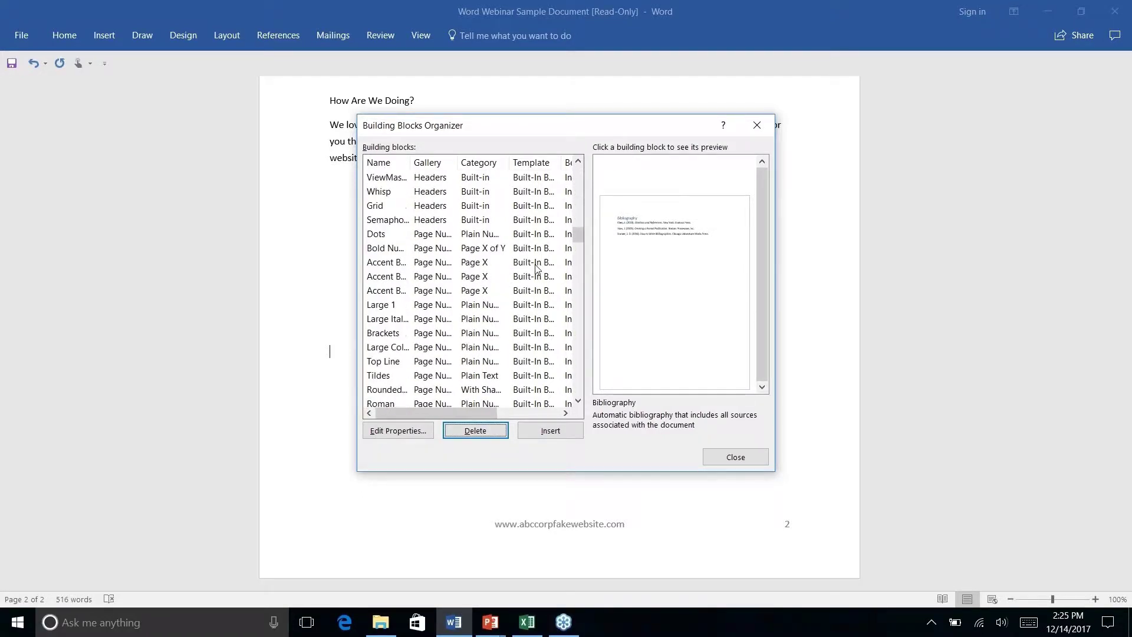
pyautogui.scroll(-1, 537, 268)
pyautogui.scroll(-2, 537, 268)
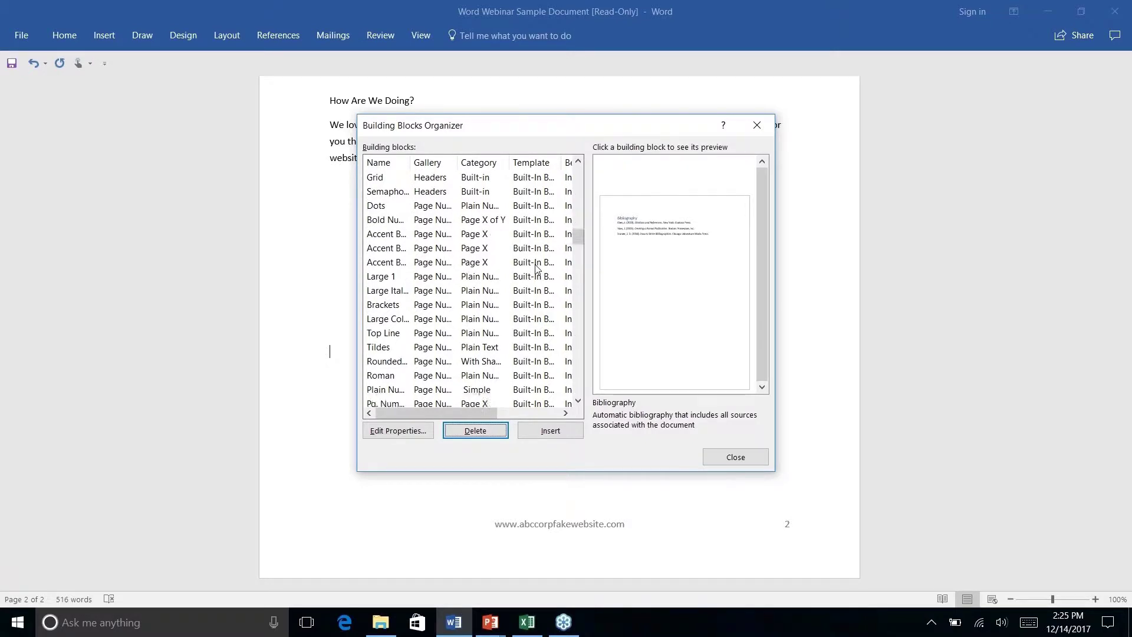
pyautogui.scroll(-10, 537, 268)
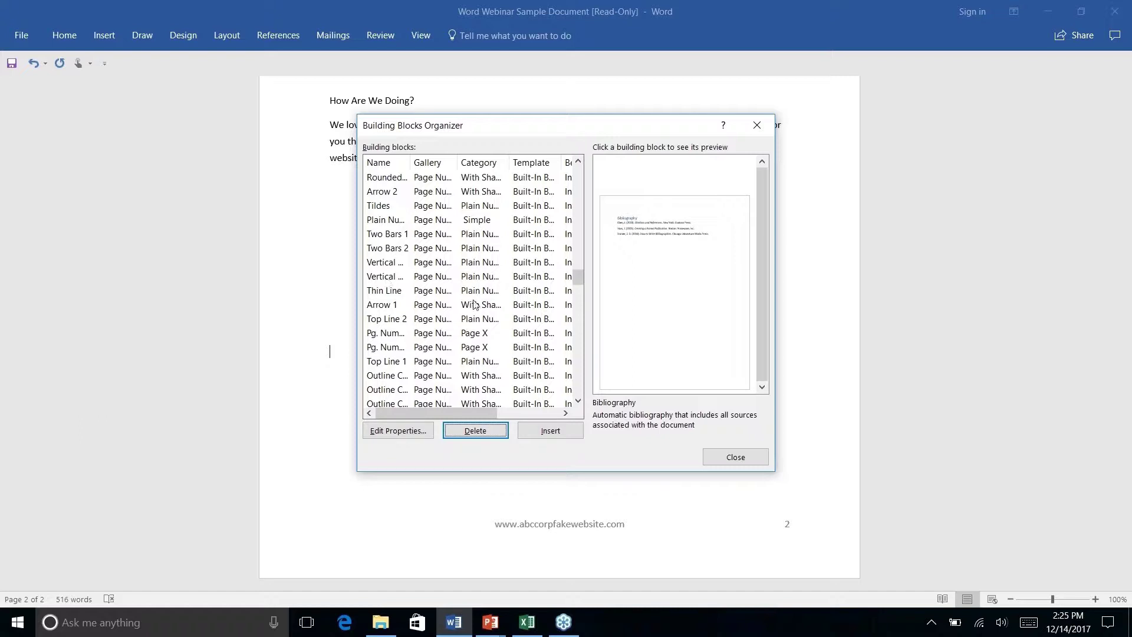
pyautogui.click(756, 126)
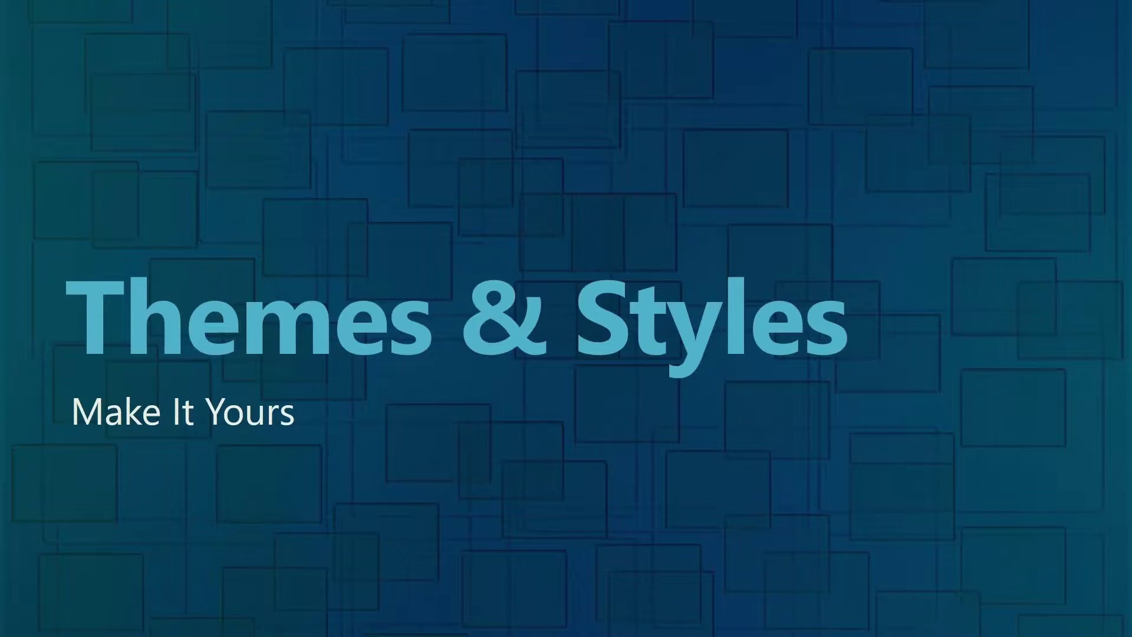
# Switch to the newsletter in Word and apply the Wisp theme to the document.
pyautogui.hotkey('alt', 'Tab')
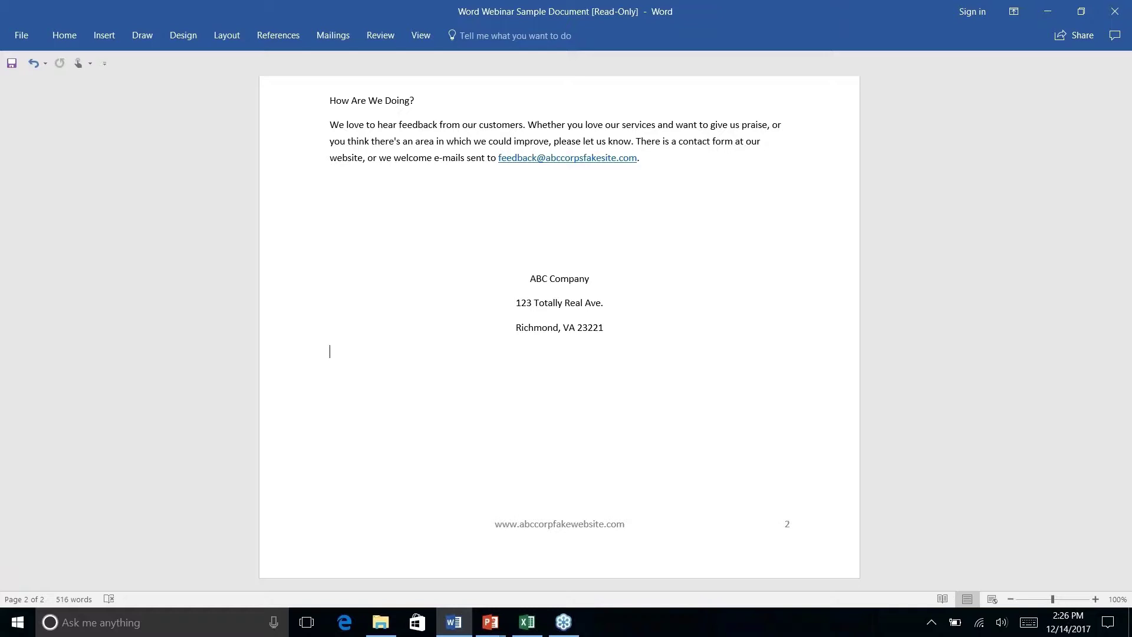
pyautogui.scroll(10, 560, 331)
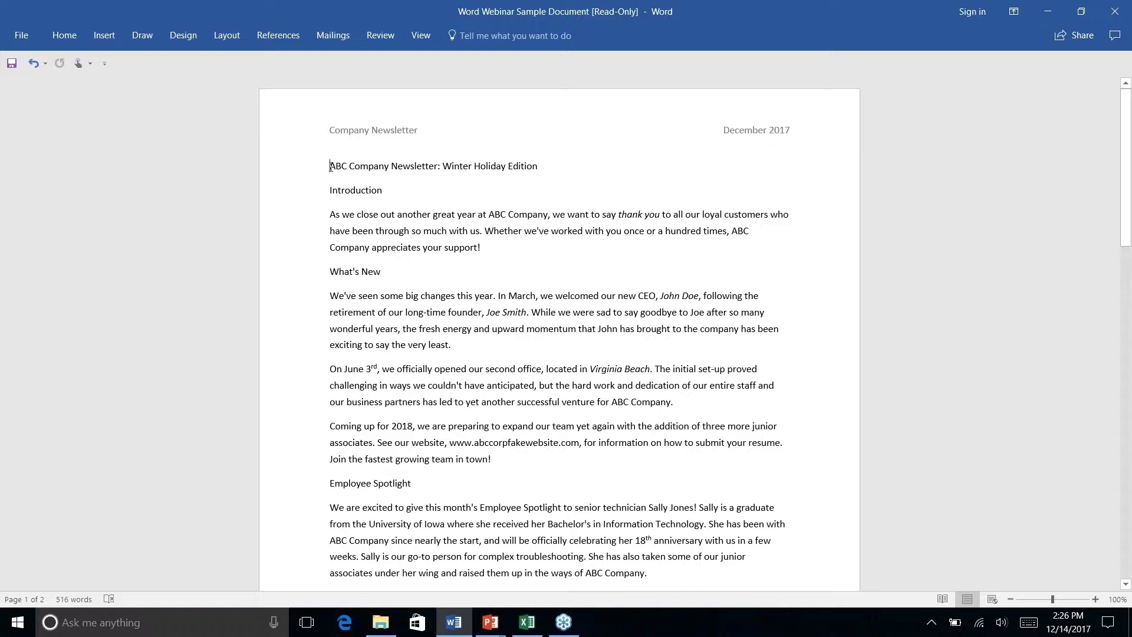
pyautogui.click(215, 36)
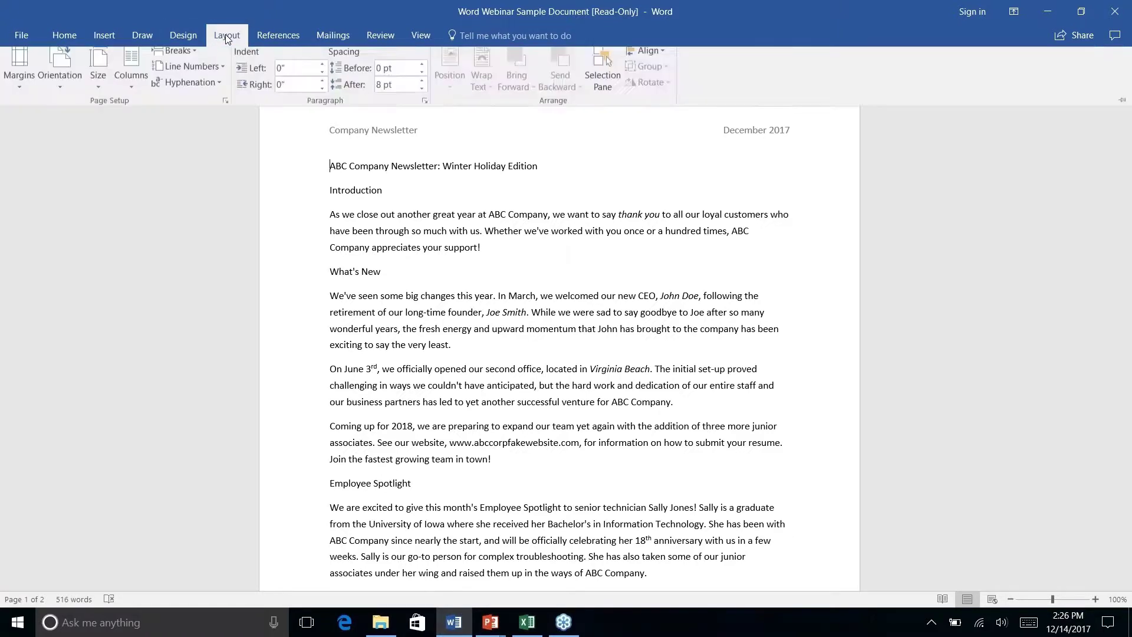
pyautogui.click(185, 36)
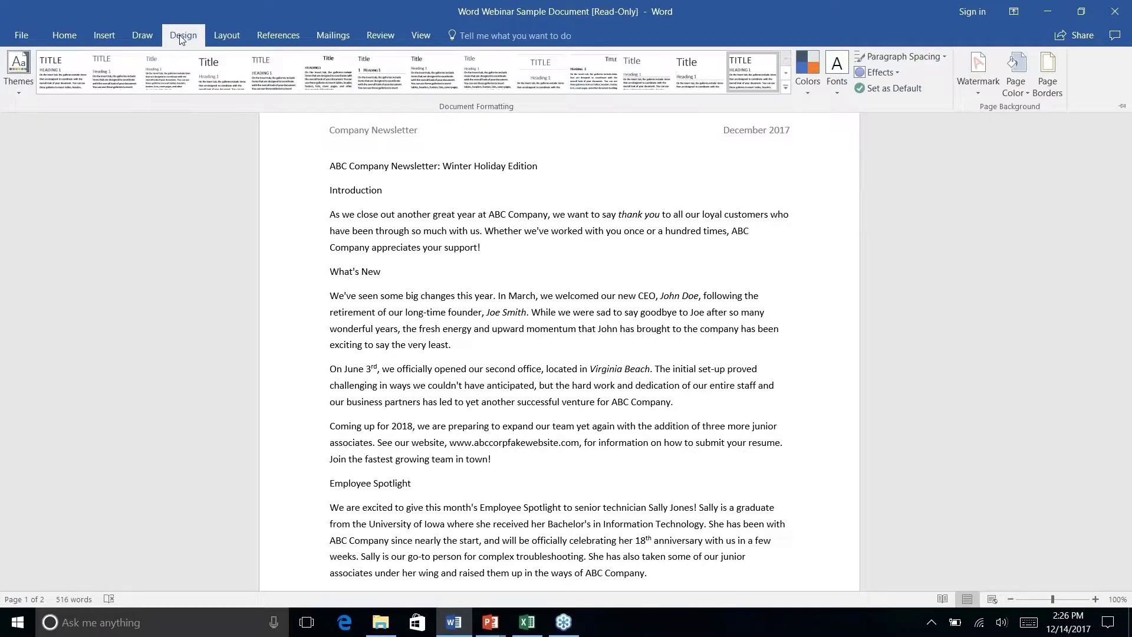
pyautogui.click(21, 91)
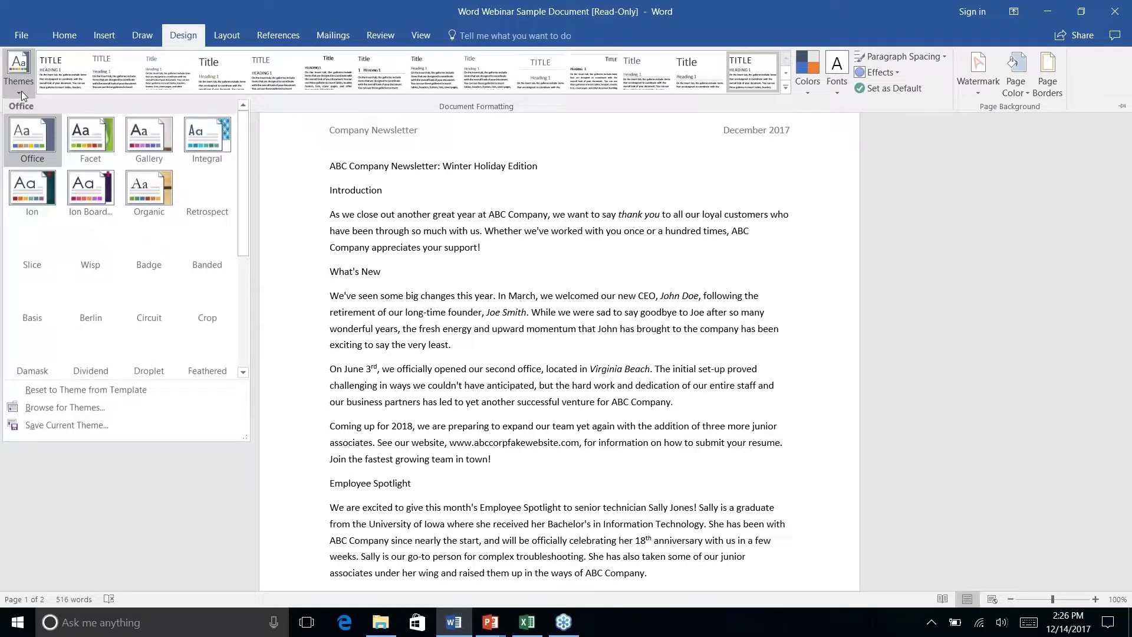
pyautogui.rightClick(76, 243)
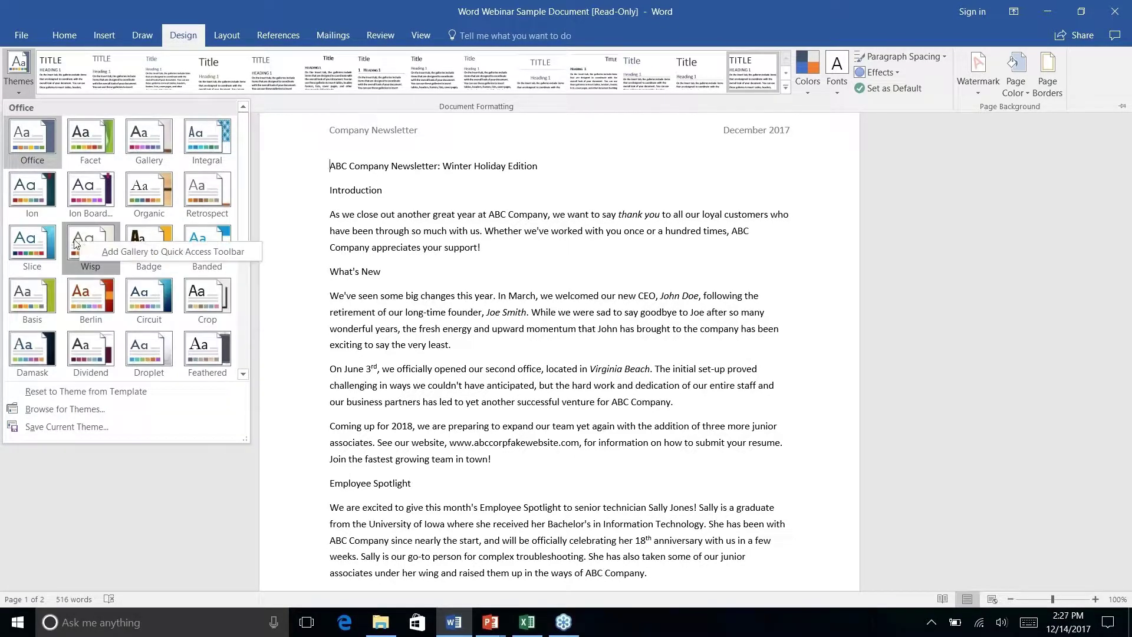
pyautogui.click(77, 244)
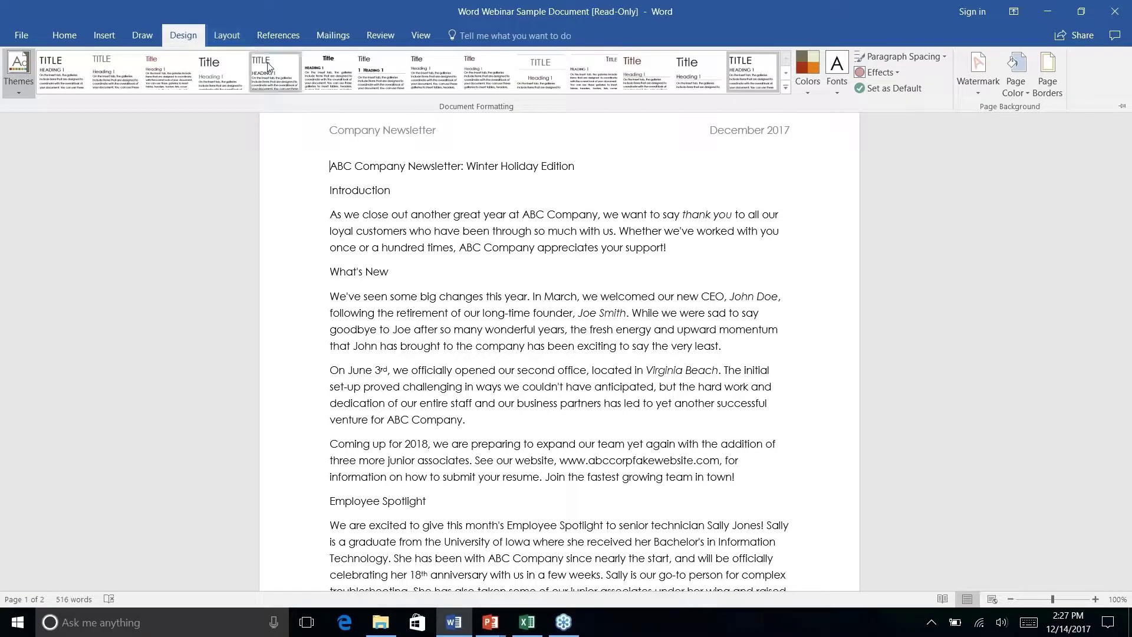
# Look through the available theme color sets and the custom theme color options, leaving the colors unchanged.
pyautogui.click(229, 74)
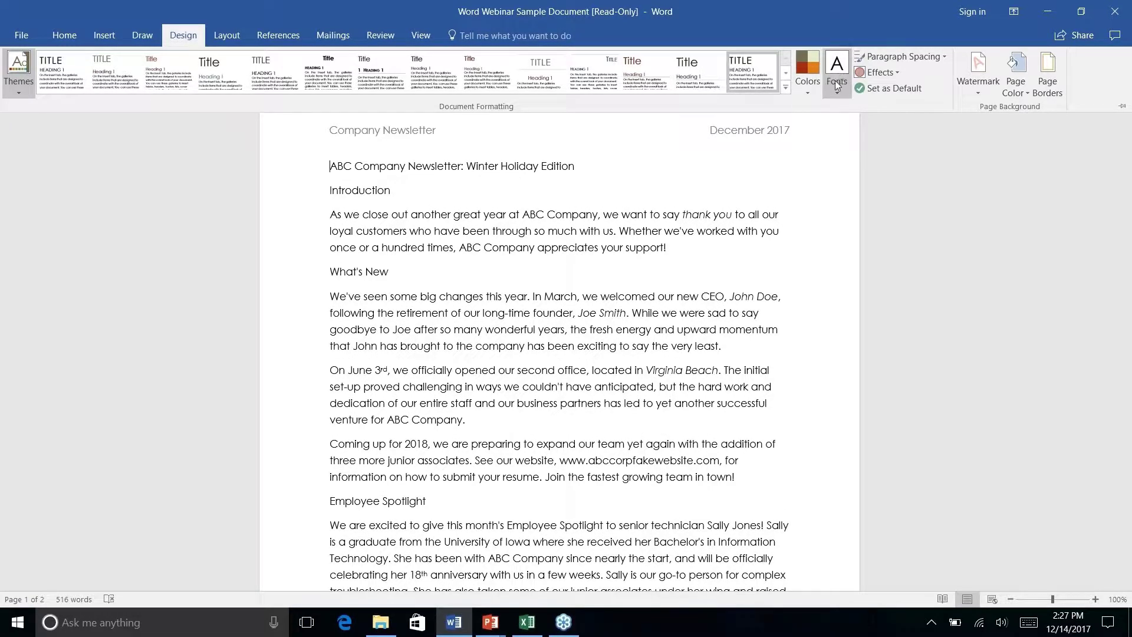
pyautogui.click(806, 93)
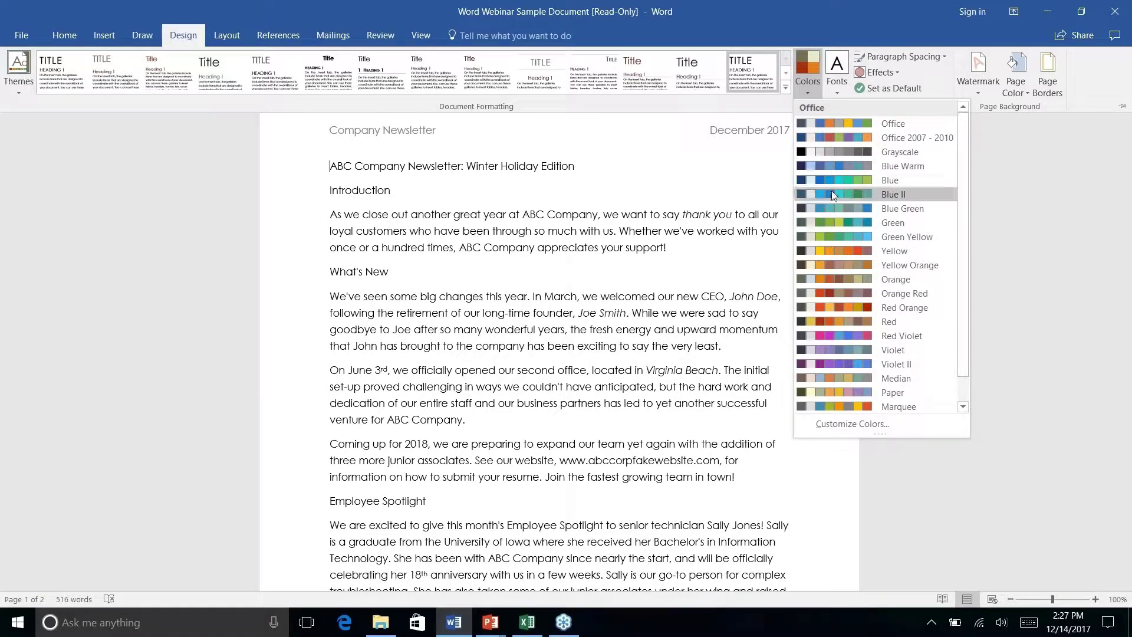
pyautogui.scroll(-1, 832, 197)
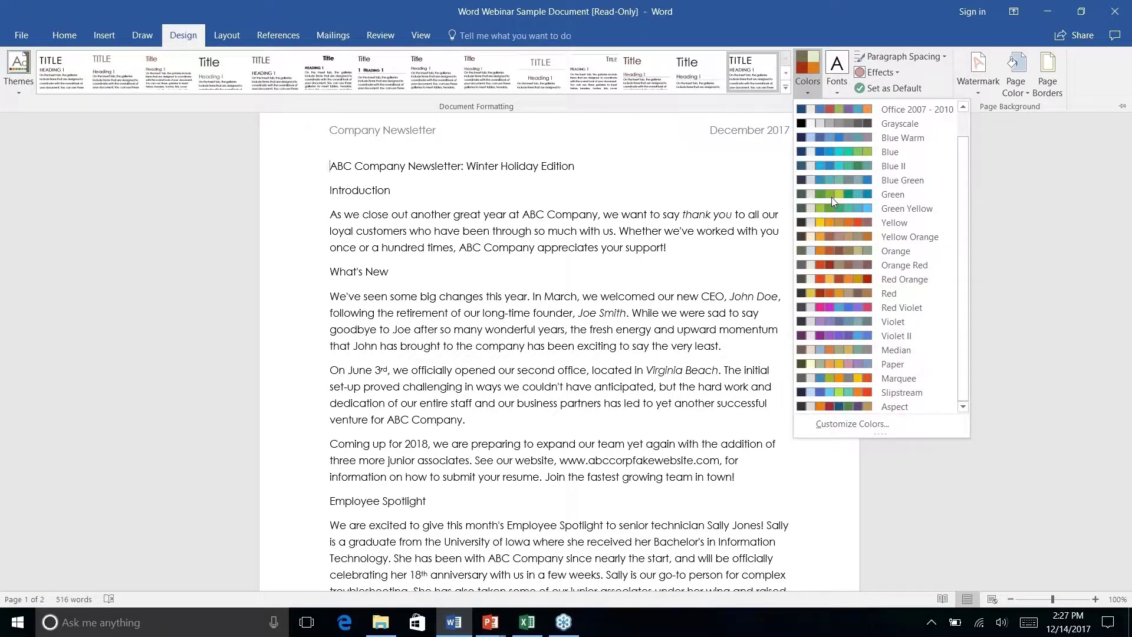
pyautogui.scroll(1, 831, 197)
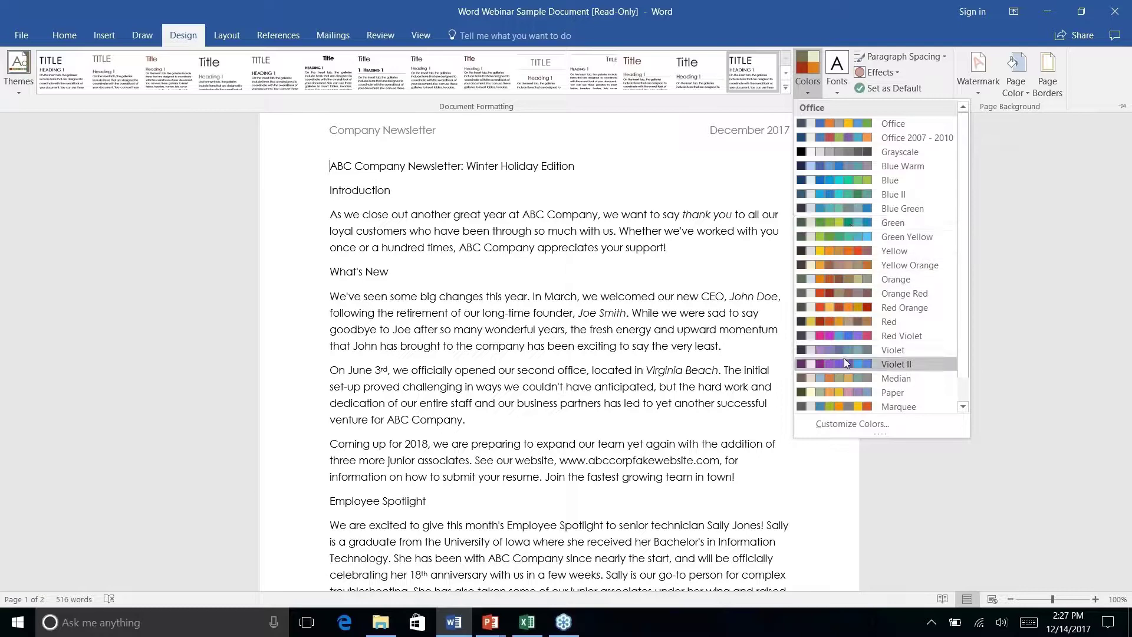
pyautogui.rightClick(846, 429)
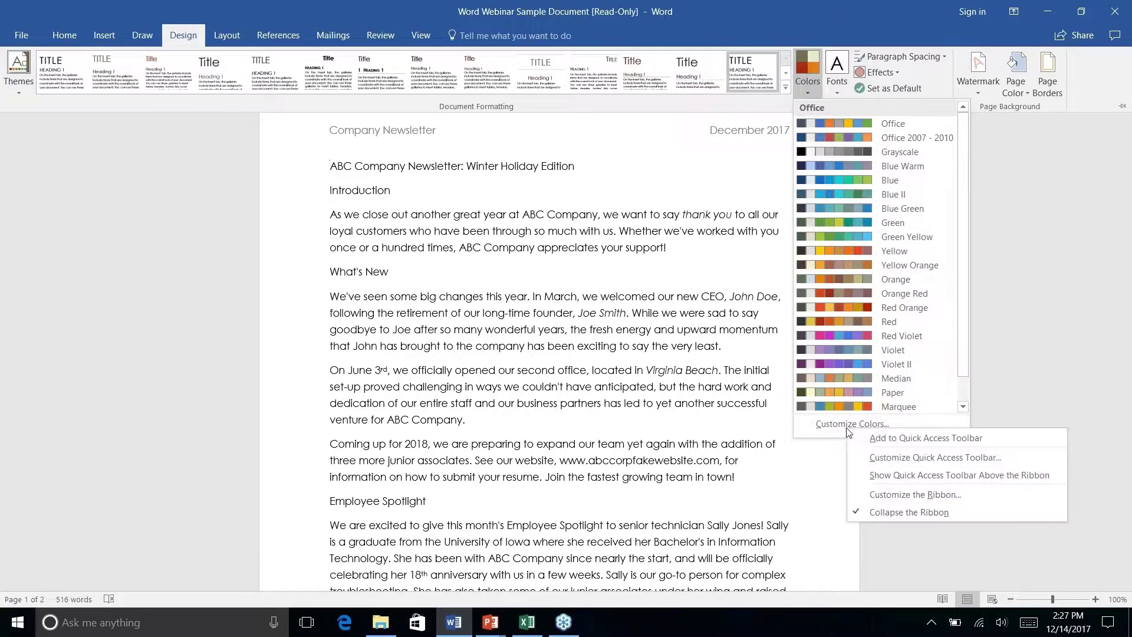
pyautogui.click(844, 426)
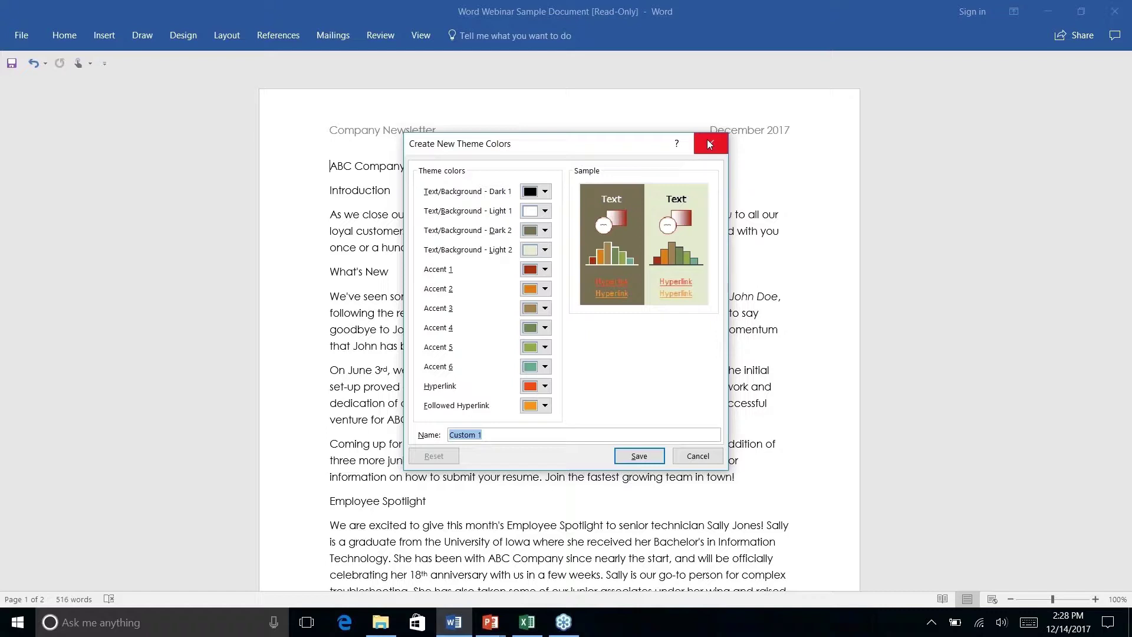
pyautogui.click(695, 460)
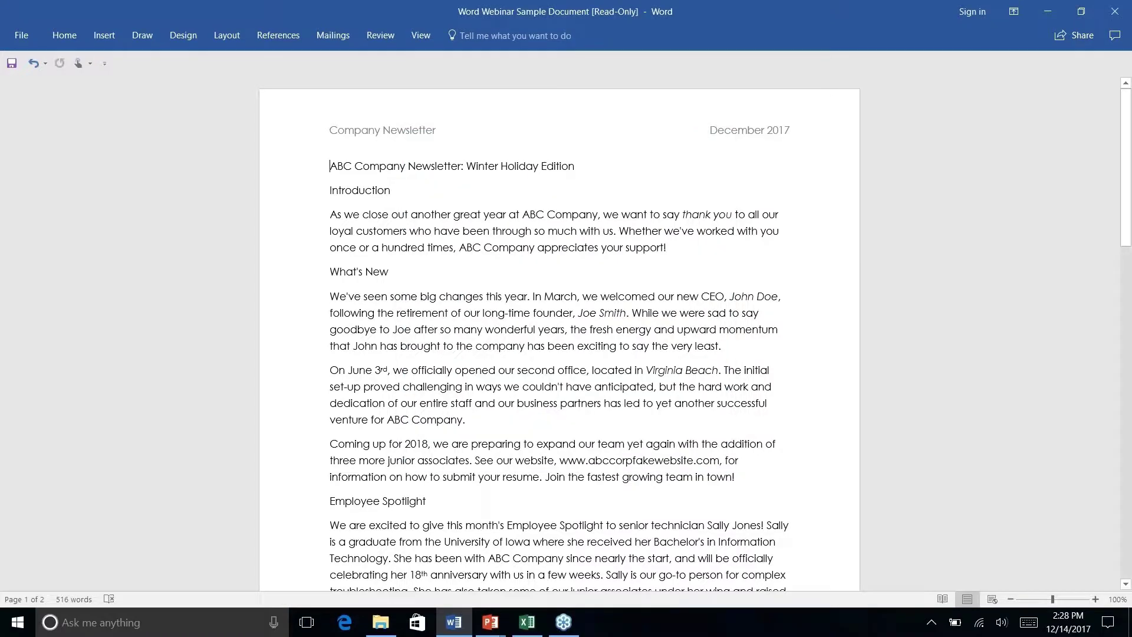
# Preview the built-in style sets on the newsletter without applying one.
pyautogui.click(211, 36)
pyautogui.click(189, 33)
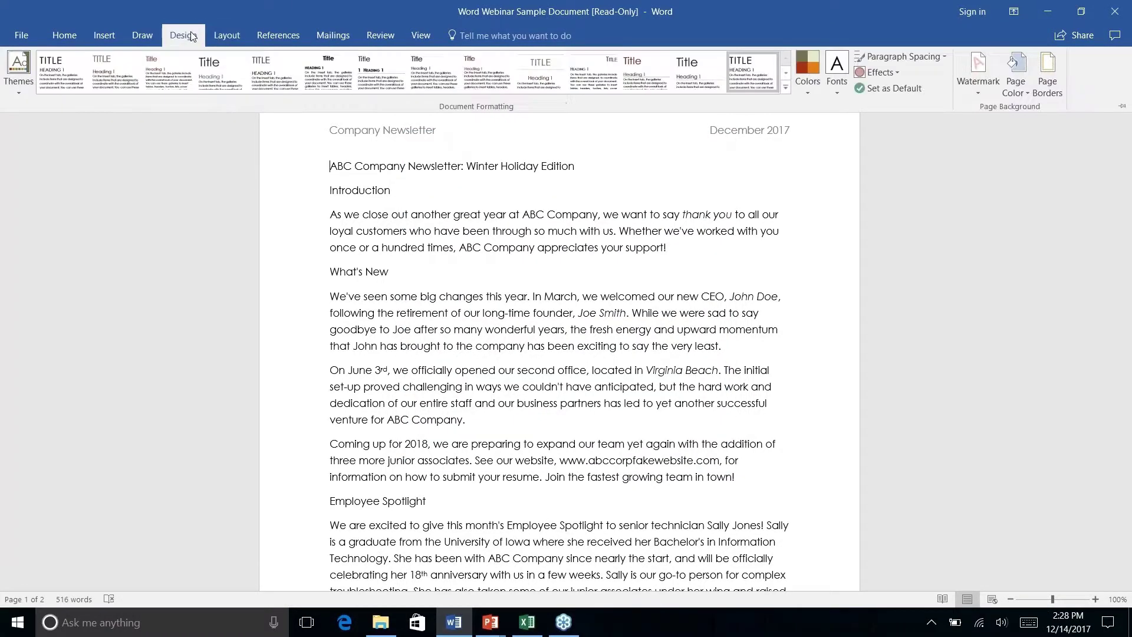
pyautogui.click(787, 87)
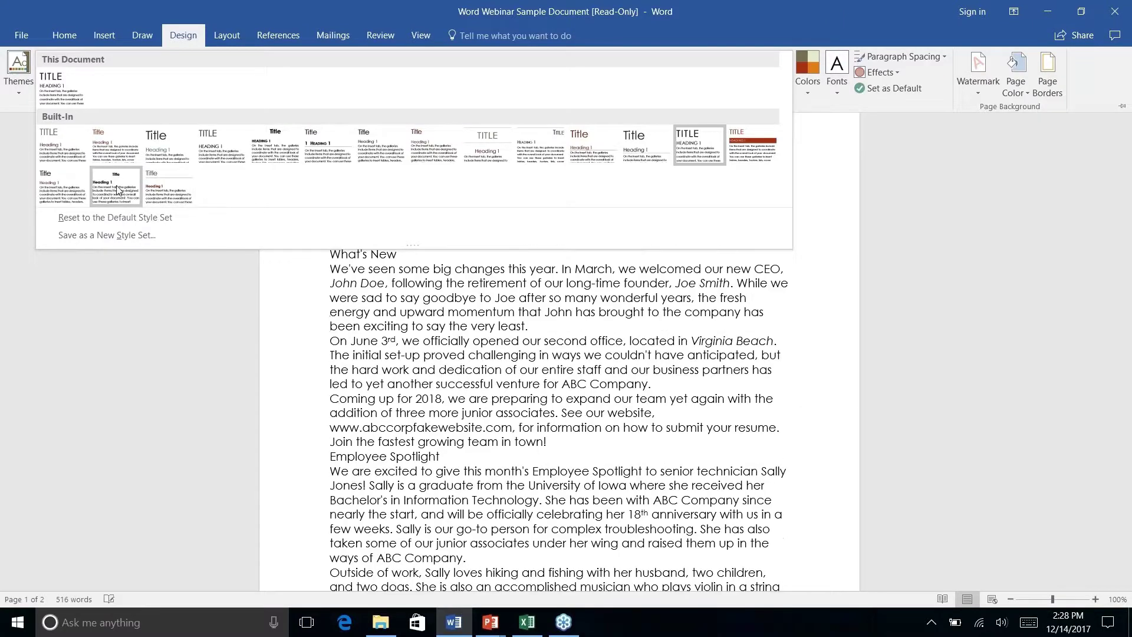
# Change the document theme to Feathered.
pyautogui.click(16, 93)
pyautogui.click(15, 93)
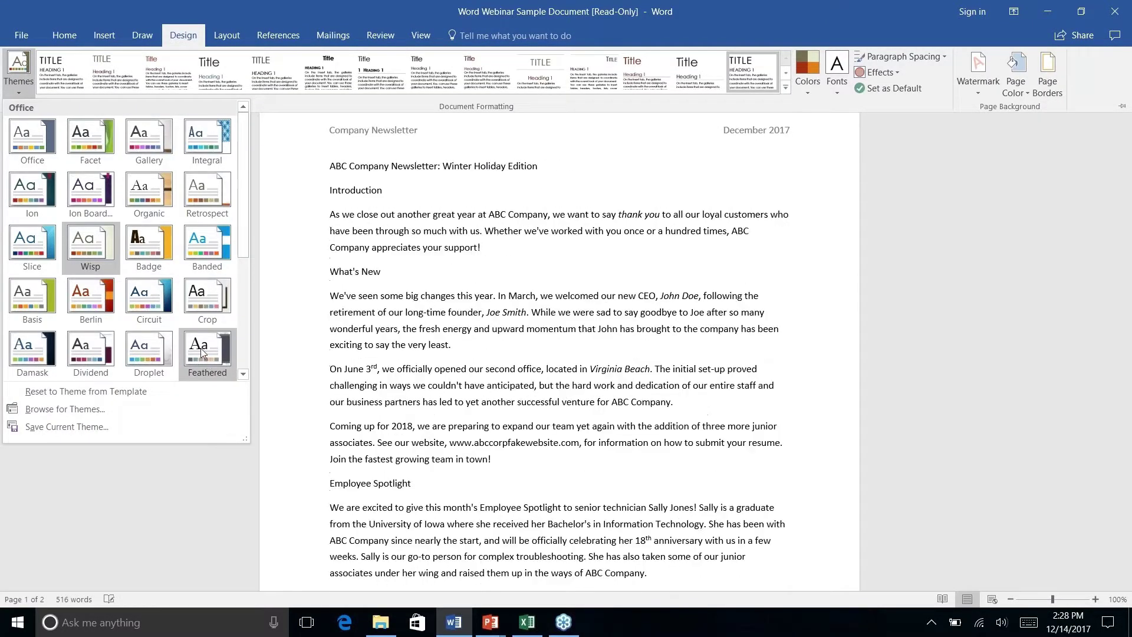
pyautogui.rightClick(200, 352)
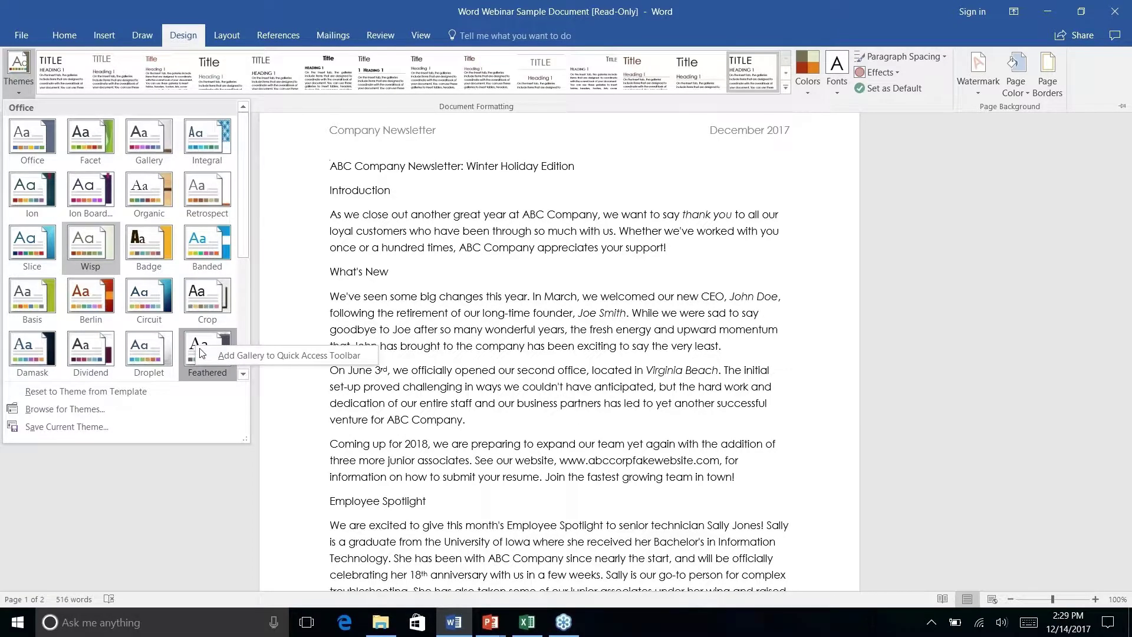
pyautogui.hotkey('ctrl', 'z')
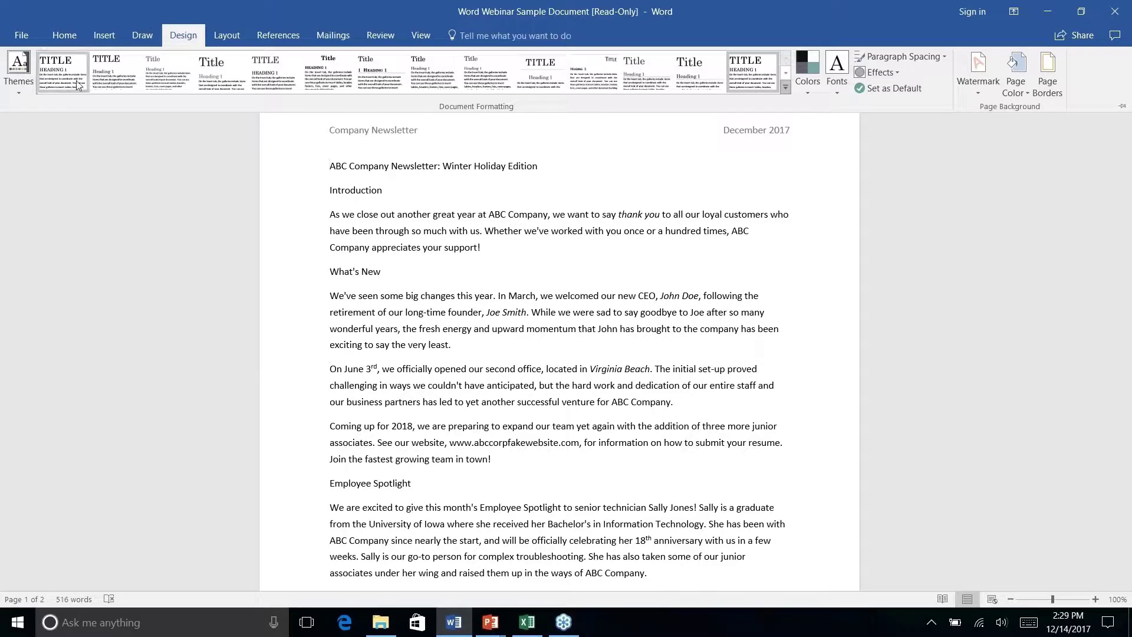
pyautogui.rightClick(744, 76)
pyautogui.press('Escape')
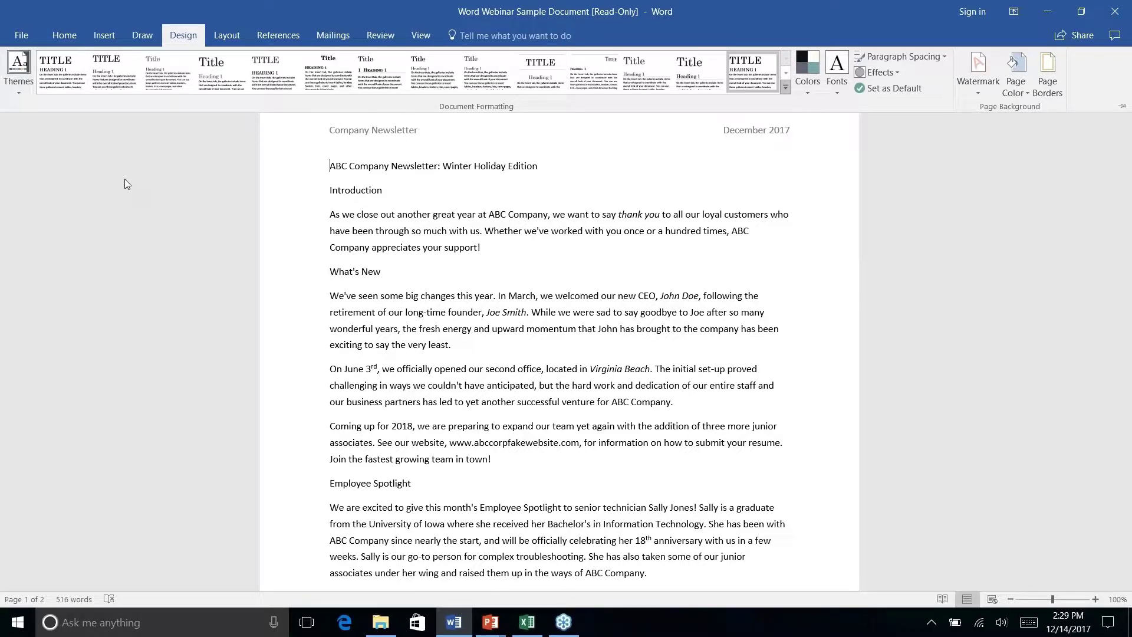
pyautogui.click(109, 33)
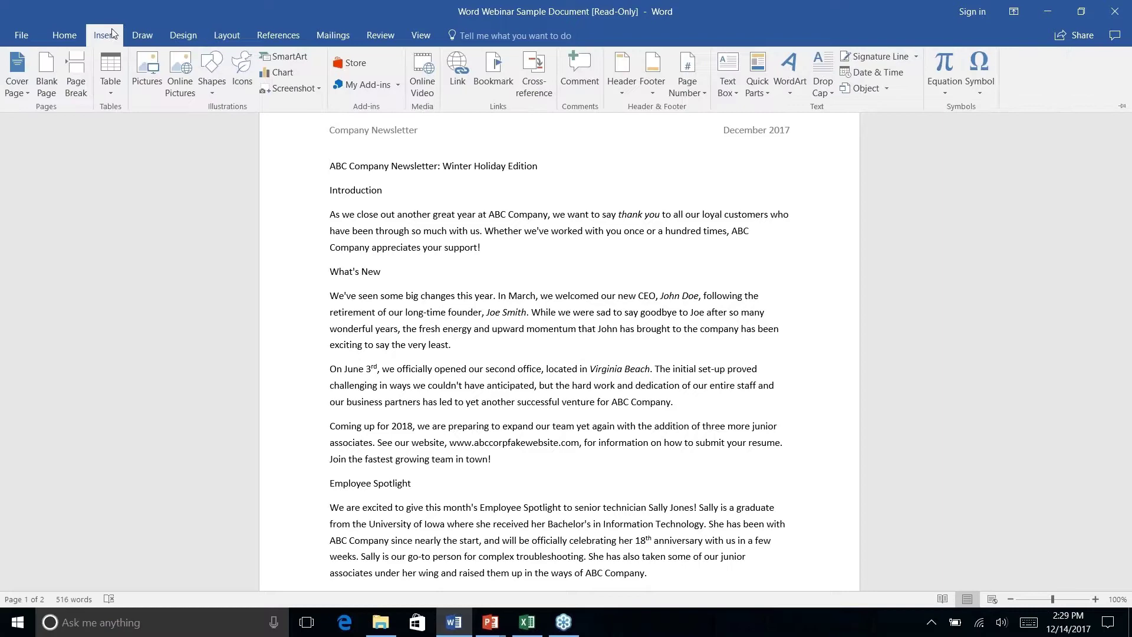
pyautogui.click(143, 35)
pyautogui.click(73, 37)
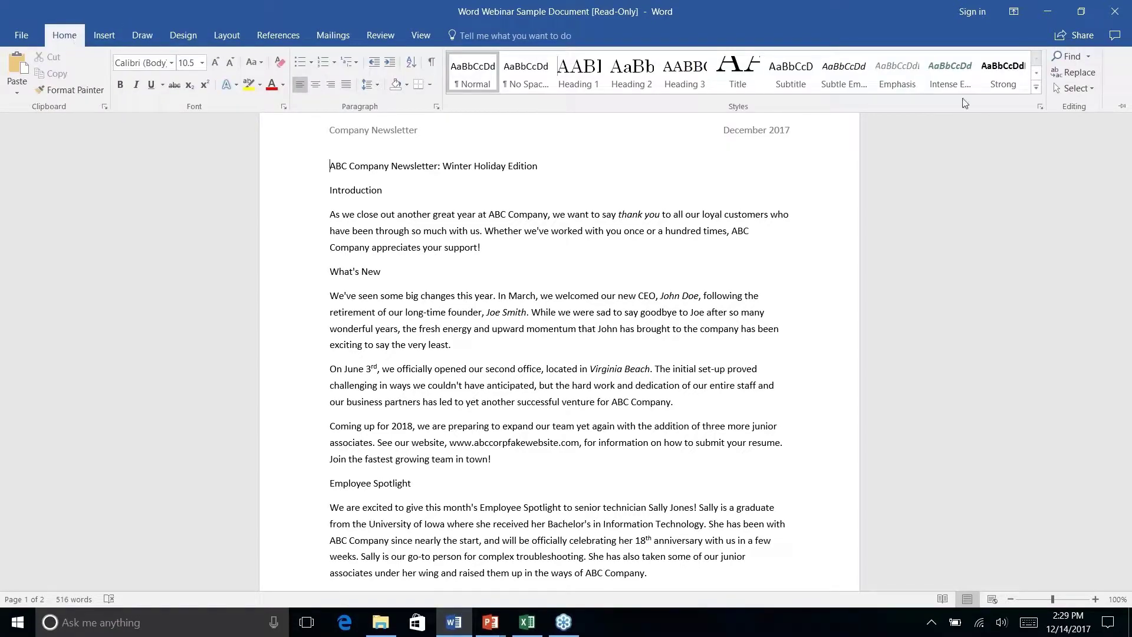
pyautogui.hotkey('ctrl', 'F1')
pyautogui.scroll(-5, 655, 204)
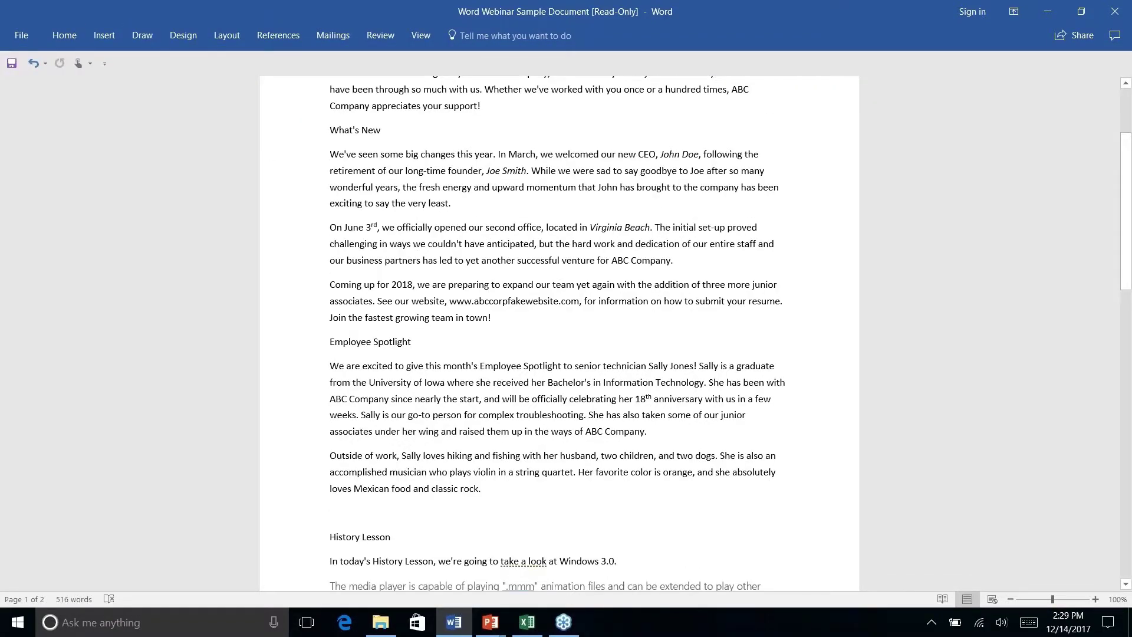
pyautogui.hotkey('ctrl', 'Home')
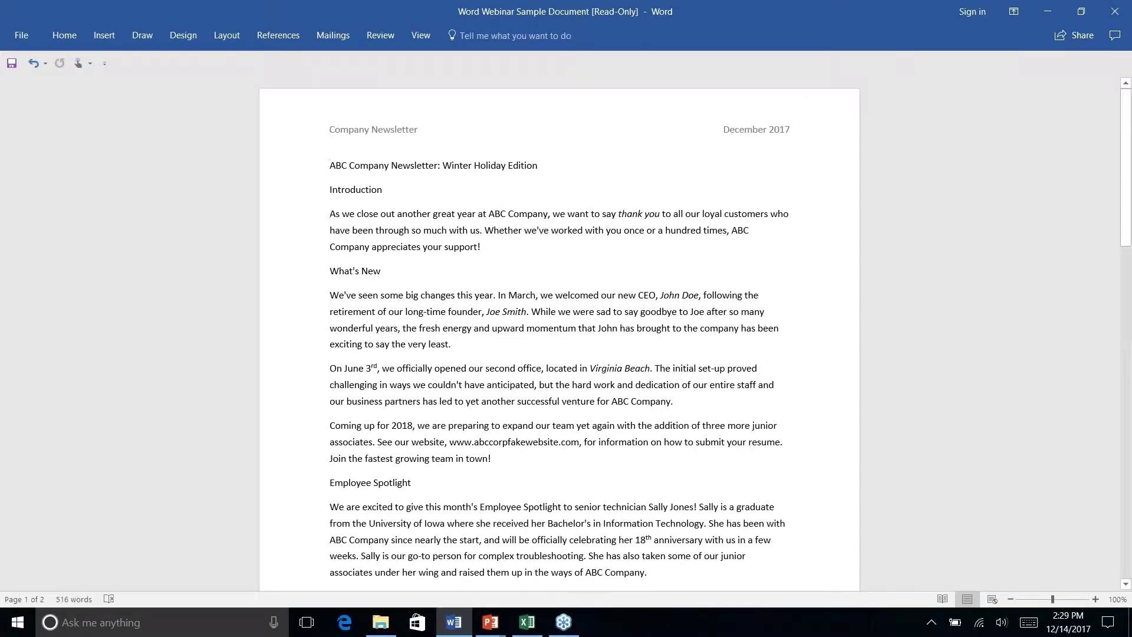
pyautogui.scroll(-5, 559, 333)
pyautogui.hotkey('ctrl', 'Home')
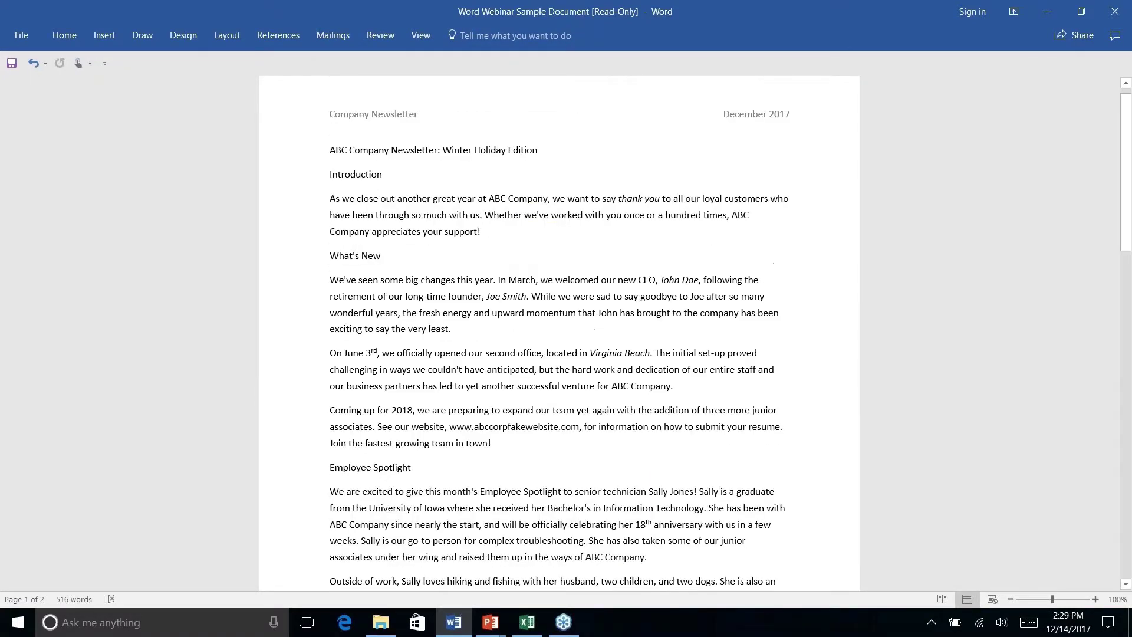
# Apply the Title style to the "ABC Company Newsletter: Winter Holiday Edition" line.
pyautogui.click(72, 39)
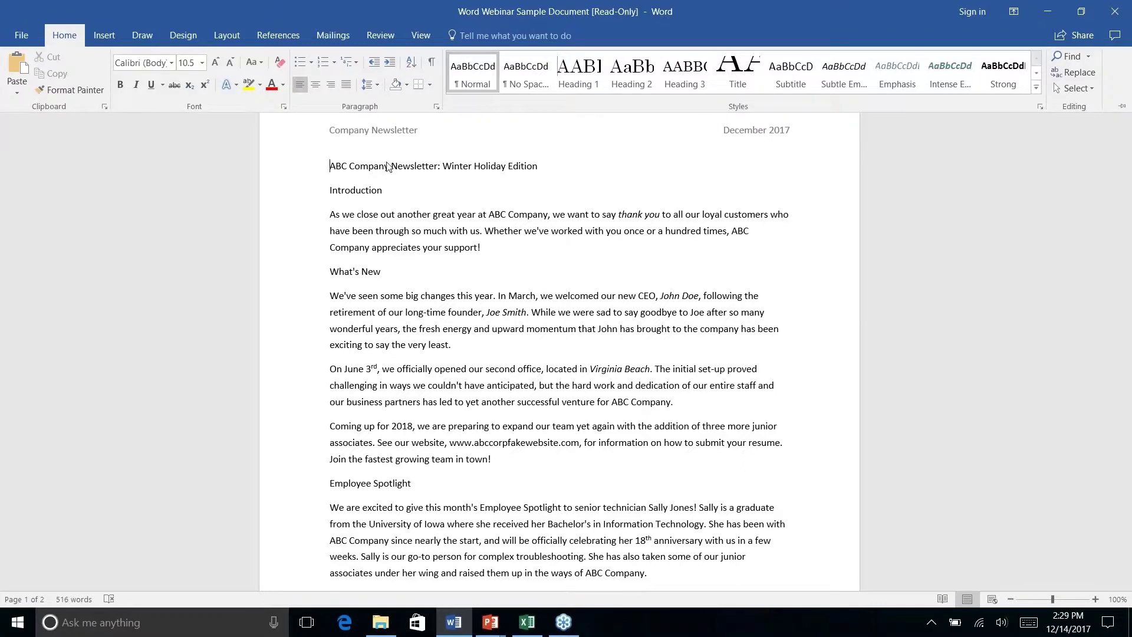
pyautogui.hotkey('ctrl', 'F1')
pyautogui.tripleClick(387, 165)
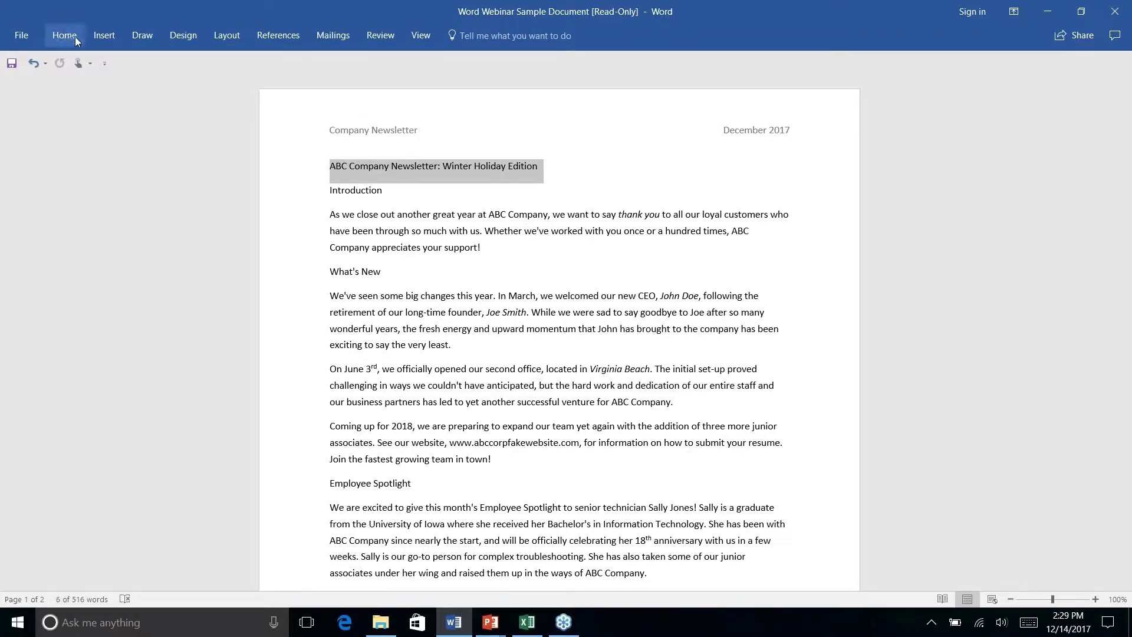
pyautogui.click(75, 39)
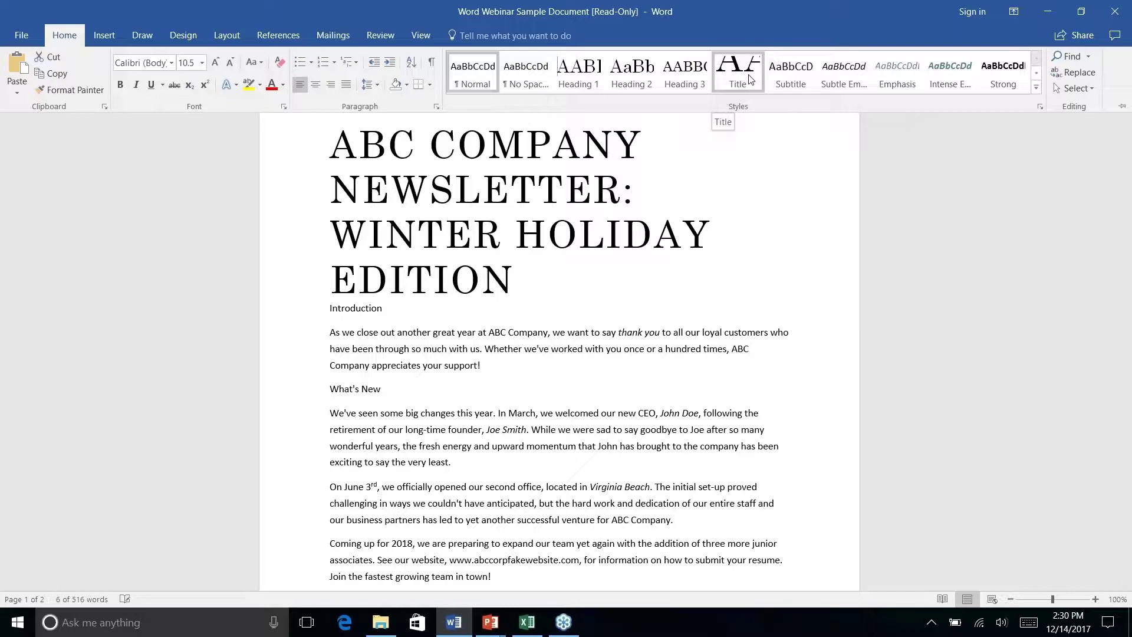
pyautogui.click(748, 79)
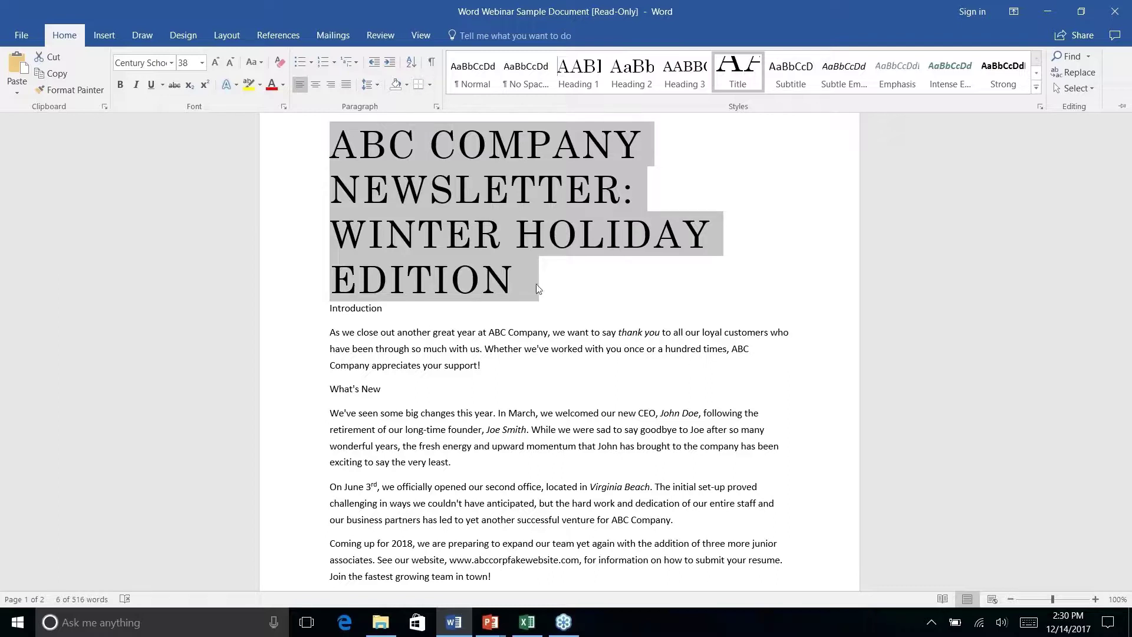
# Collapse the ribbon so more of the newsletter page is visible.
pyautogui.doubleClick(180, 35)
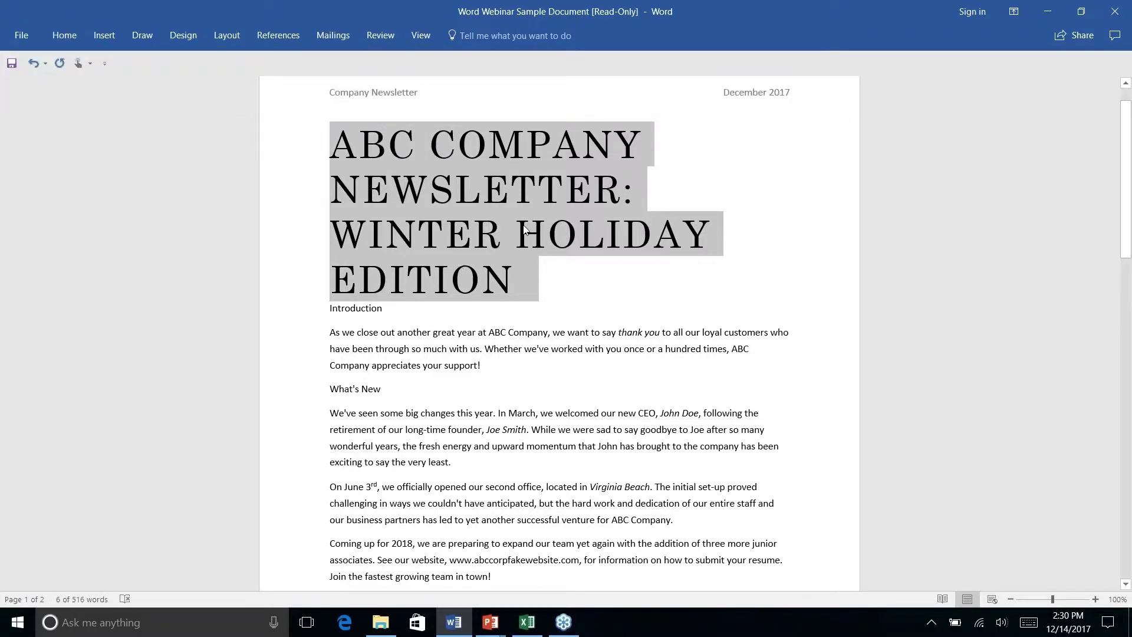
pyautogui.rightClick(62, 34)
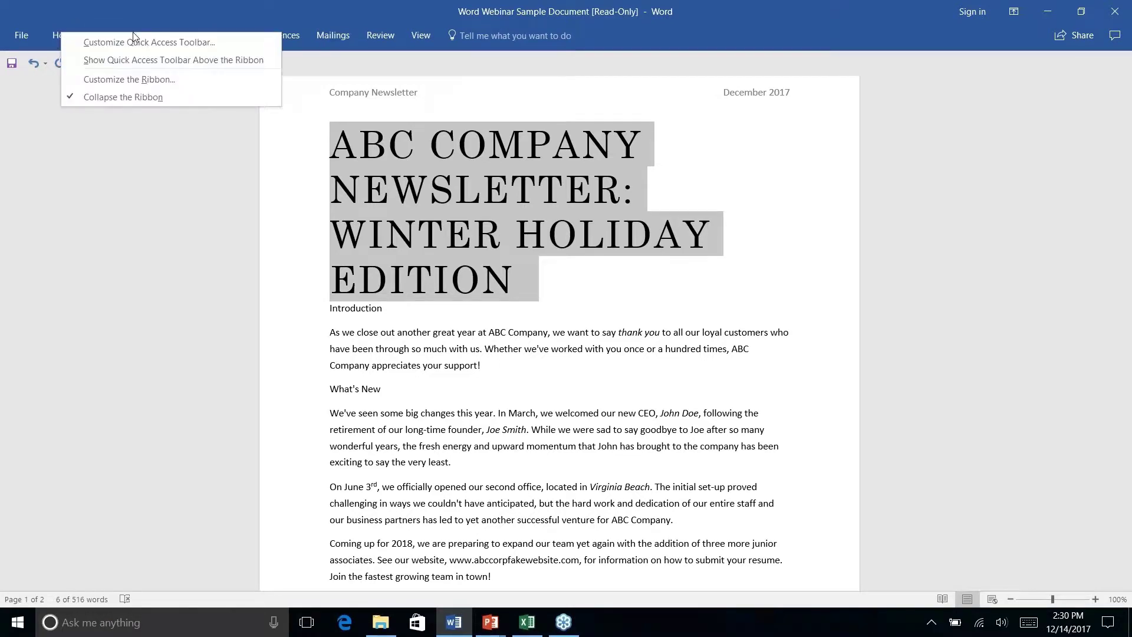
pyautogui.press('Escape')
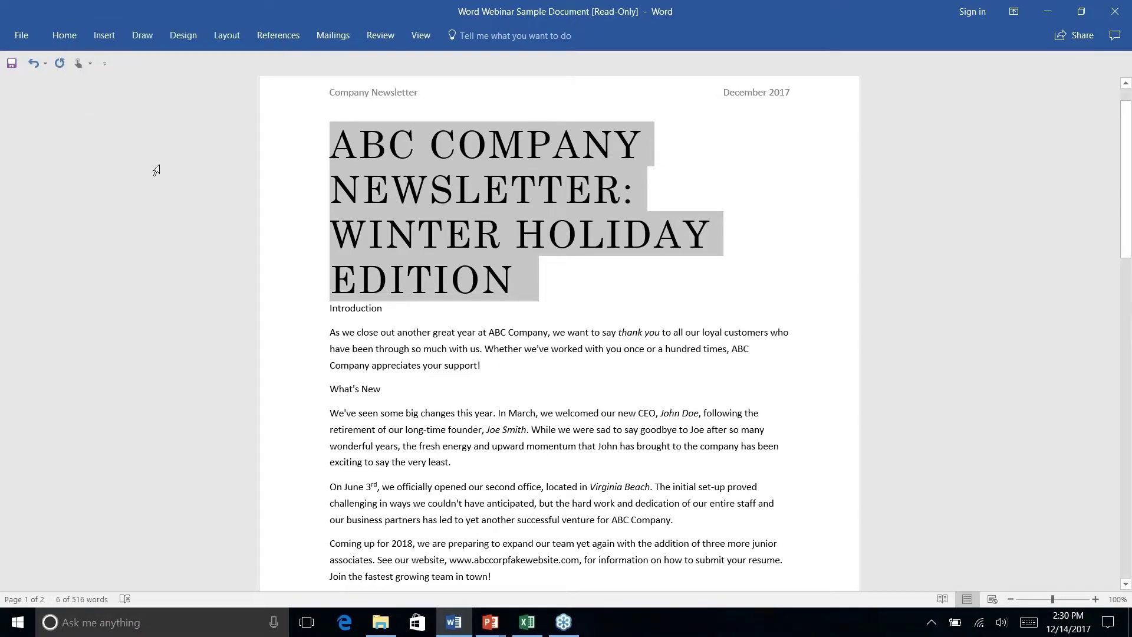
# Modify the Title style so its font size is 20 pt.
pyautogui.click(66, 33)
pyautogui.rightClick(744, 69)
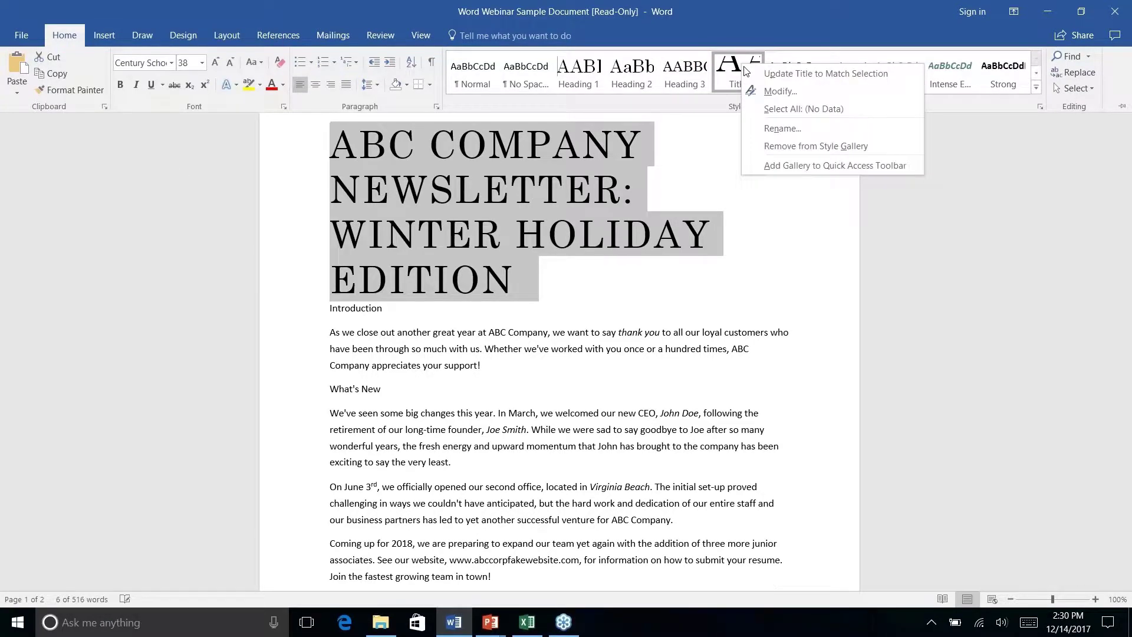
pyautogui.click(769, 93)
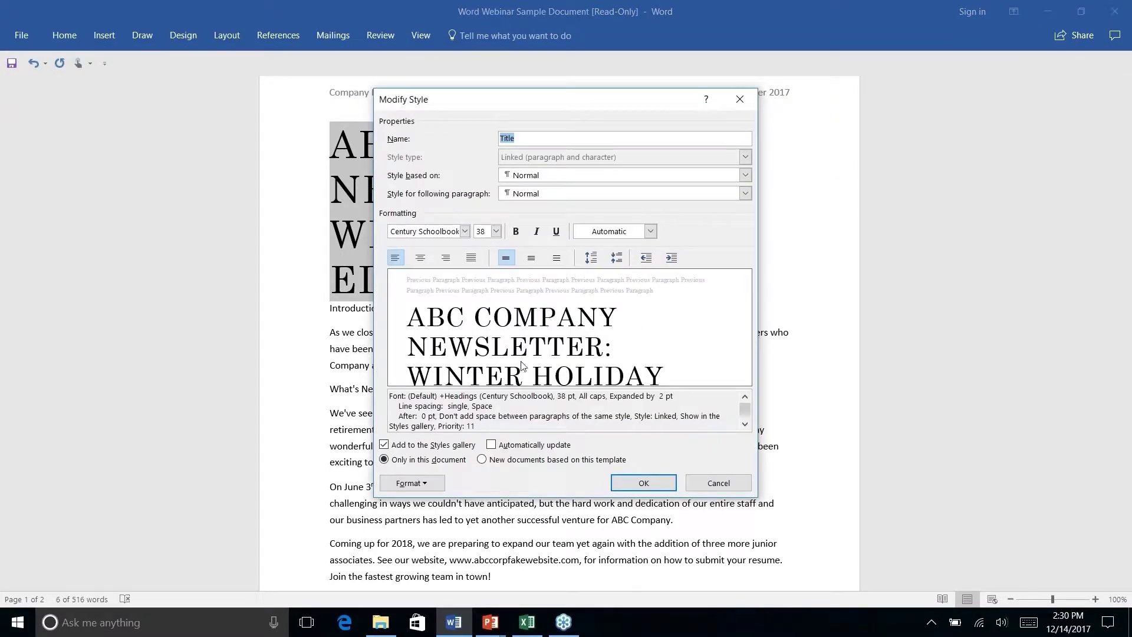
pyautogui.click(496, 231)
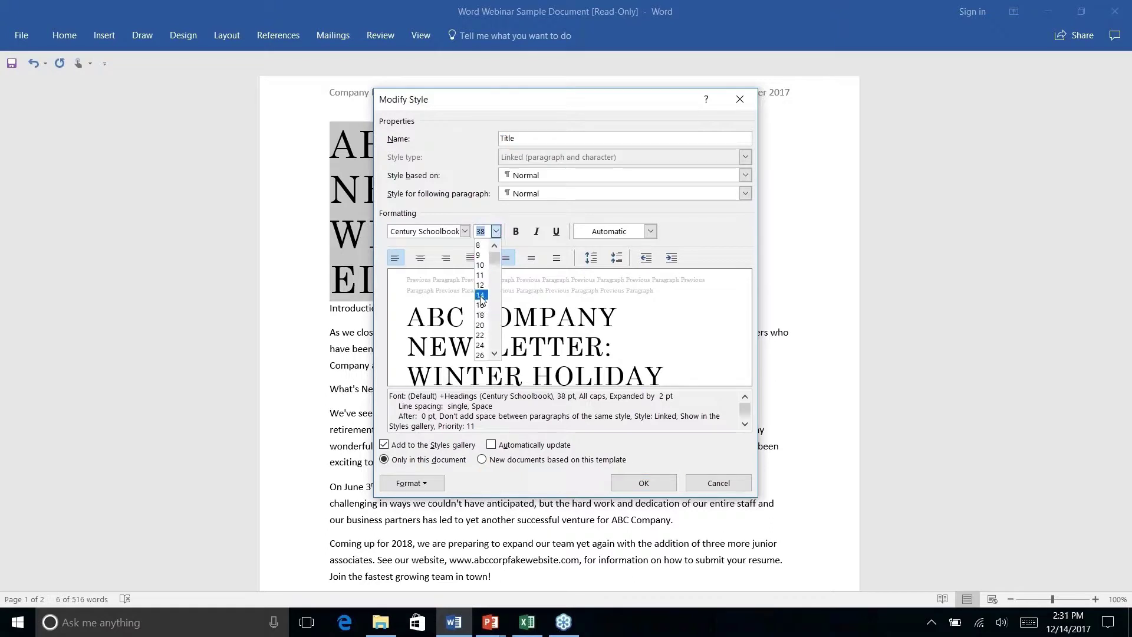
pyautogui.click(482, 306)
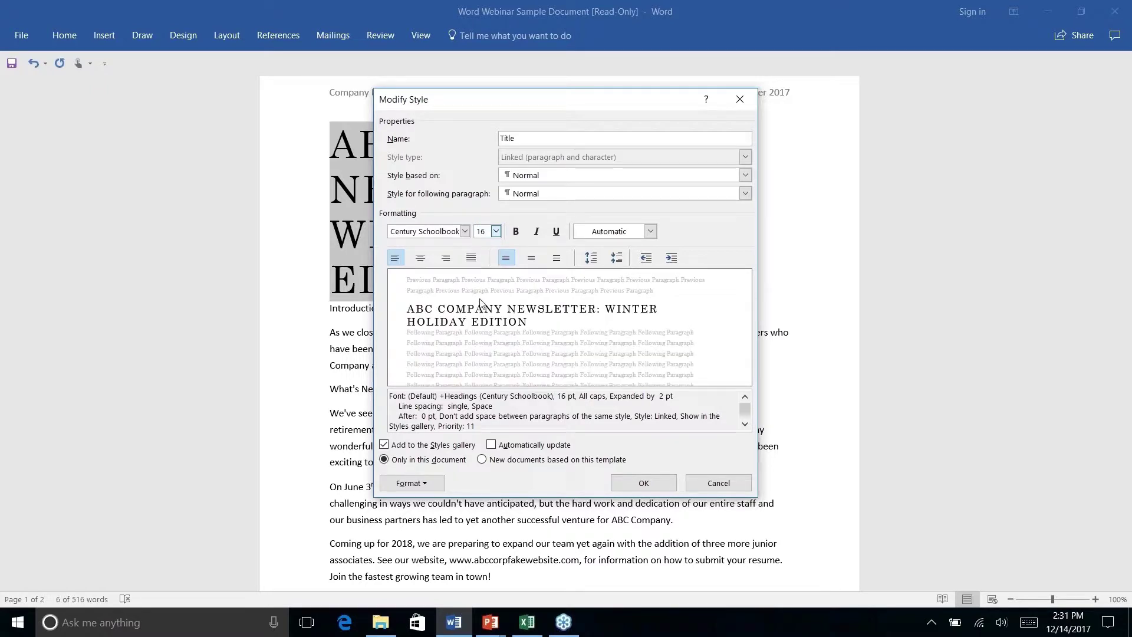
pyautogui.click(496, 232)
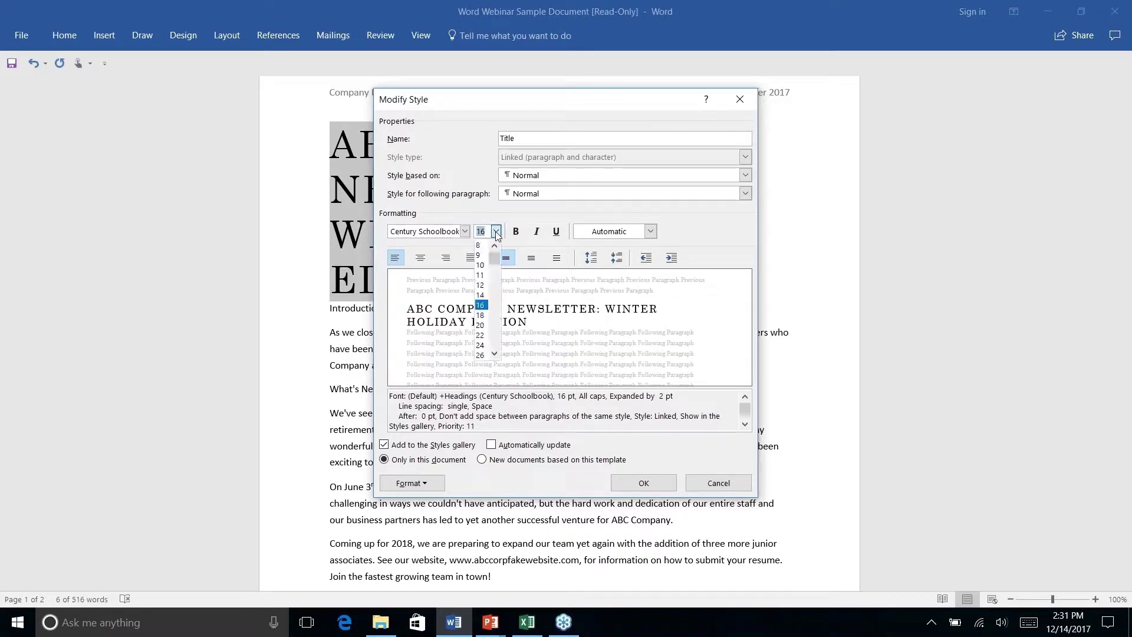
pyautogui.click(481, 315)
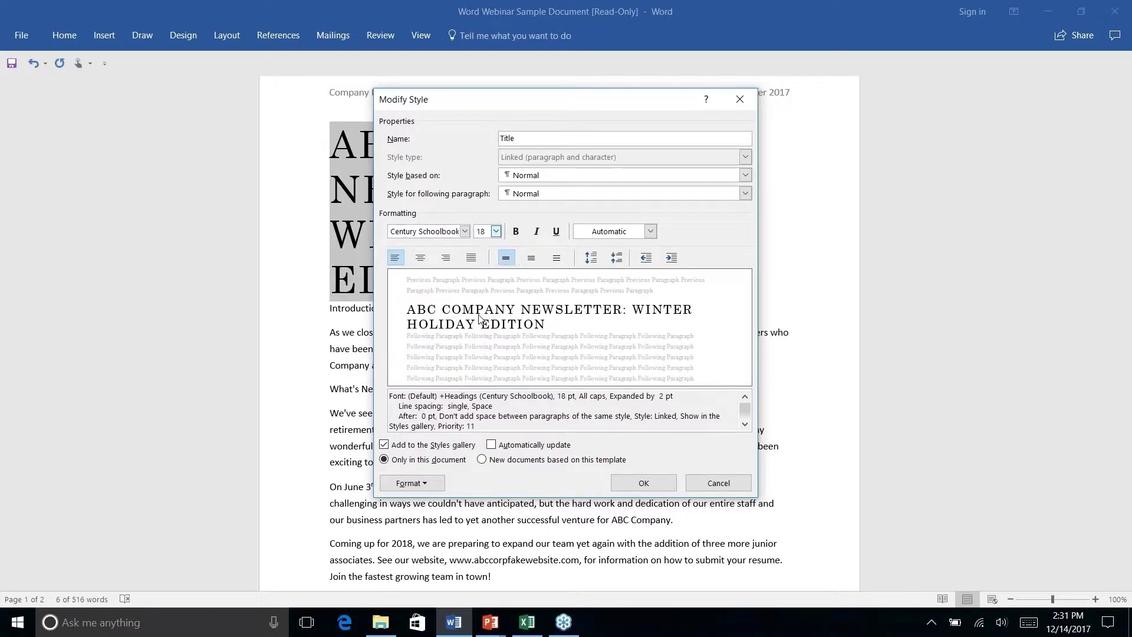
pyautogui.click(496, 232)
pyautogui.click(481, 325)
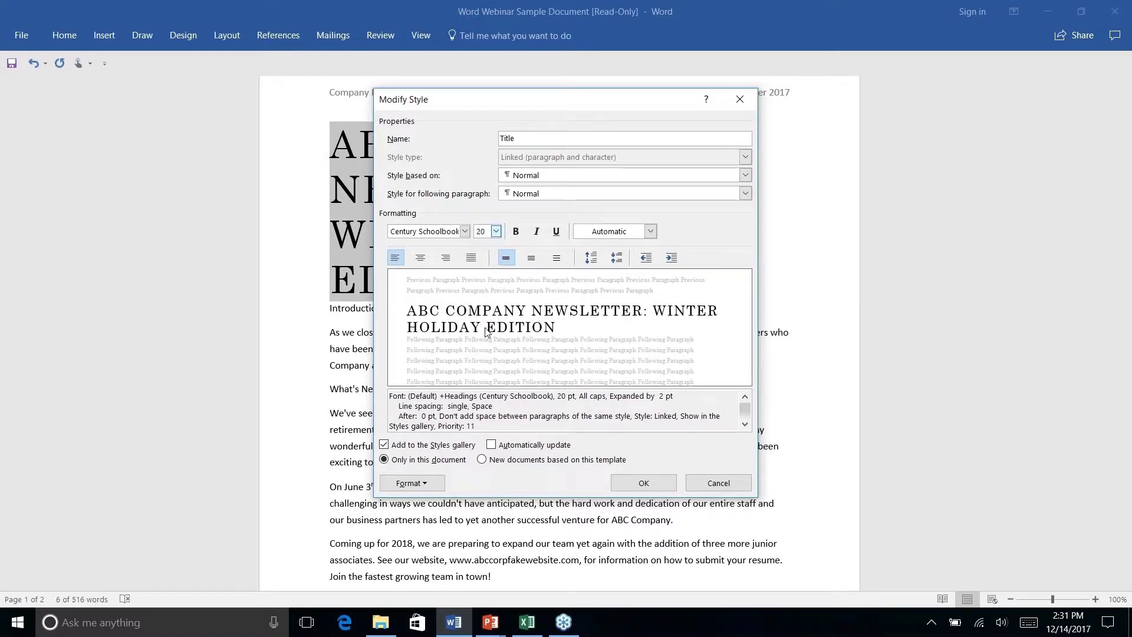
pyautogui.click(645, 490)
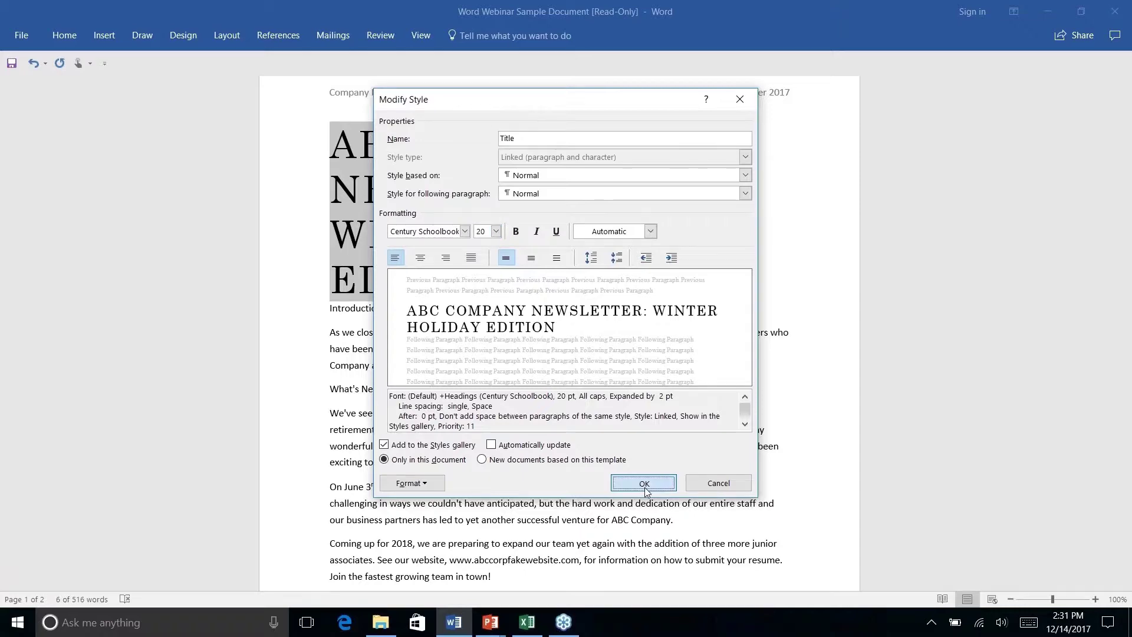
# Insert a line break before "Winter Holiday Edition" in the newsletter title.
pyautogui.click(694, 136)
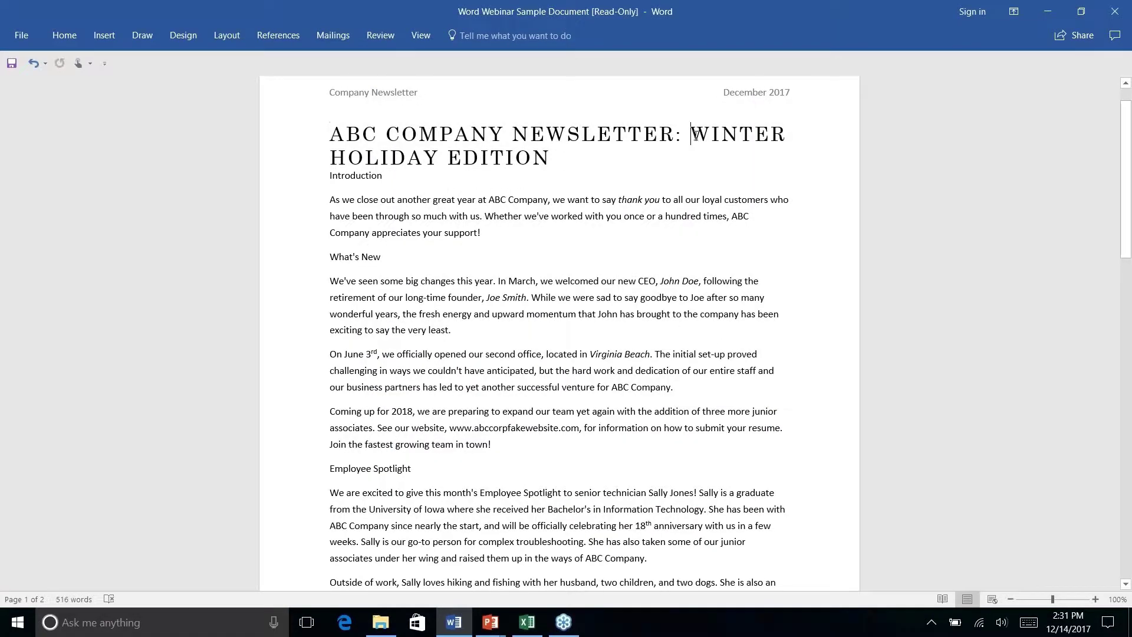
pyautogui.hotkey('shift', 'Return')
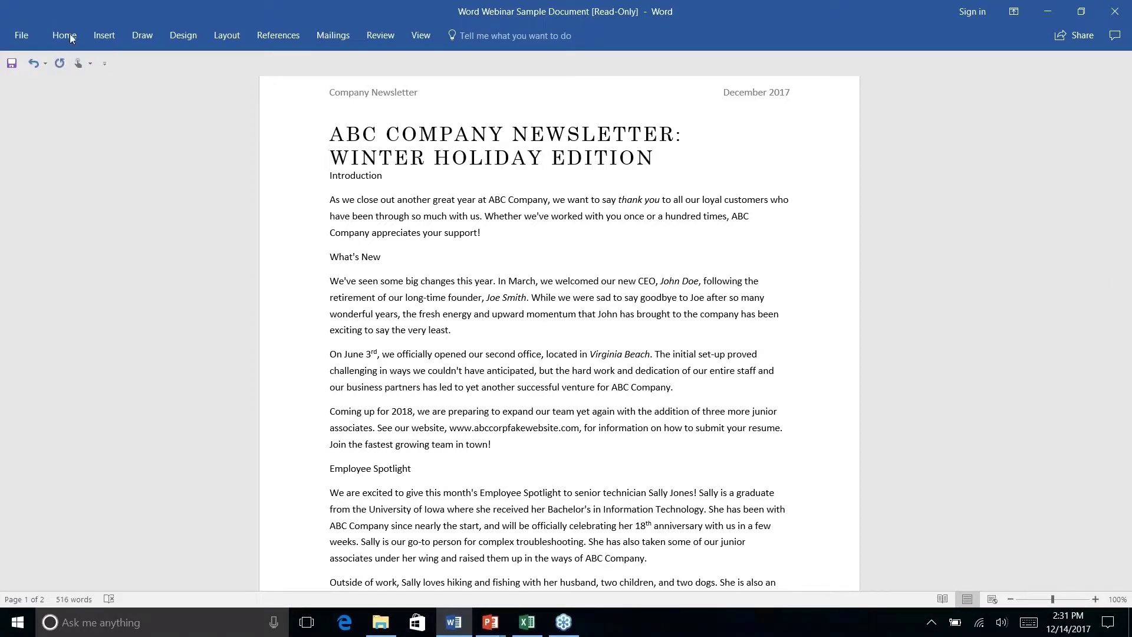
# Apply the Heading 1 style to the "Introduction" line and collapse the ribbon.
pyautogui.doubleClick(337, 176)
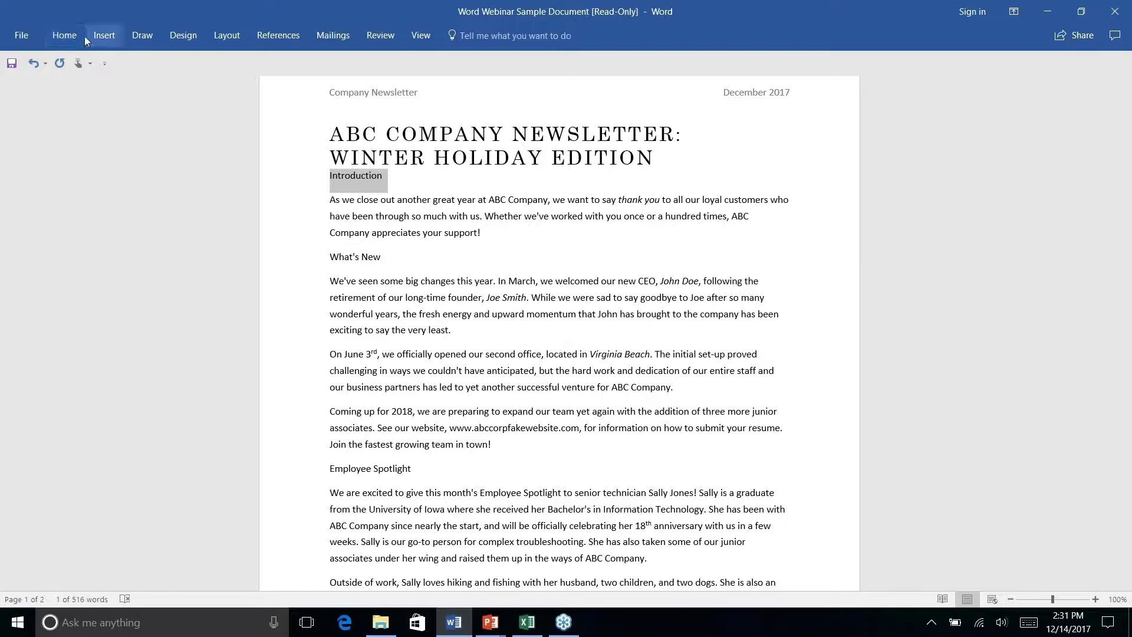
pyautogui.click(66, 35)
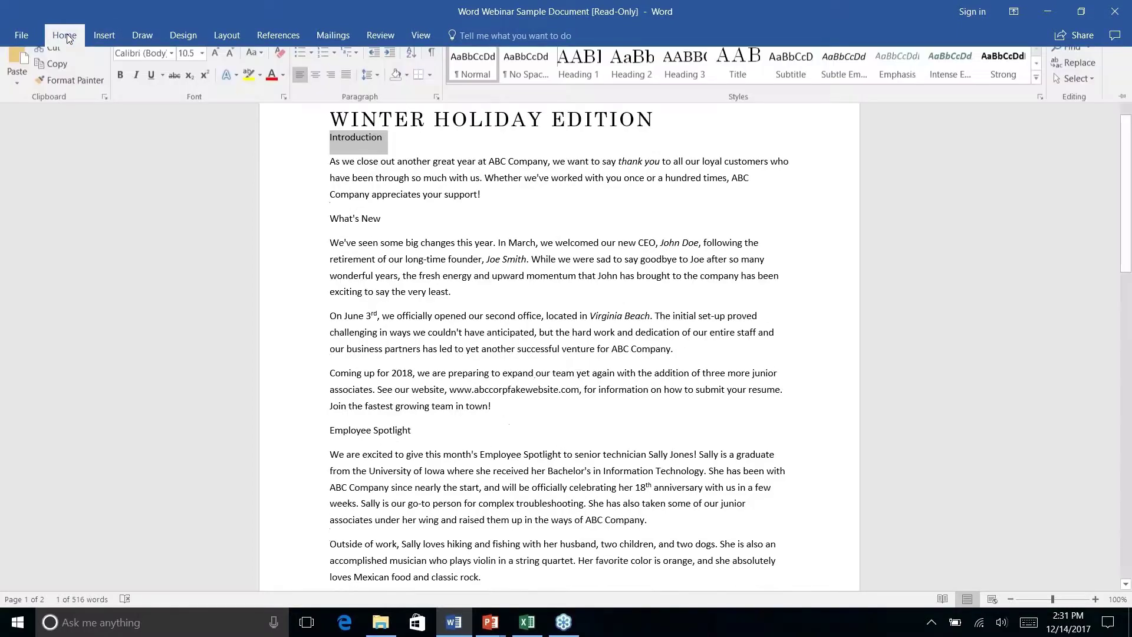
pyautogui.click(570, 72)
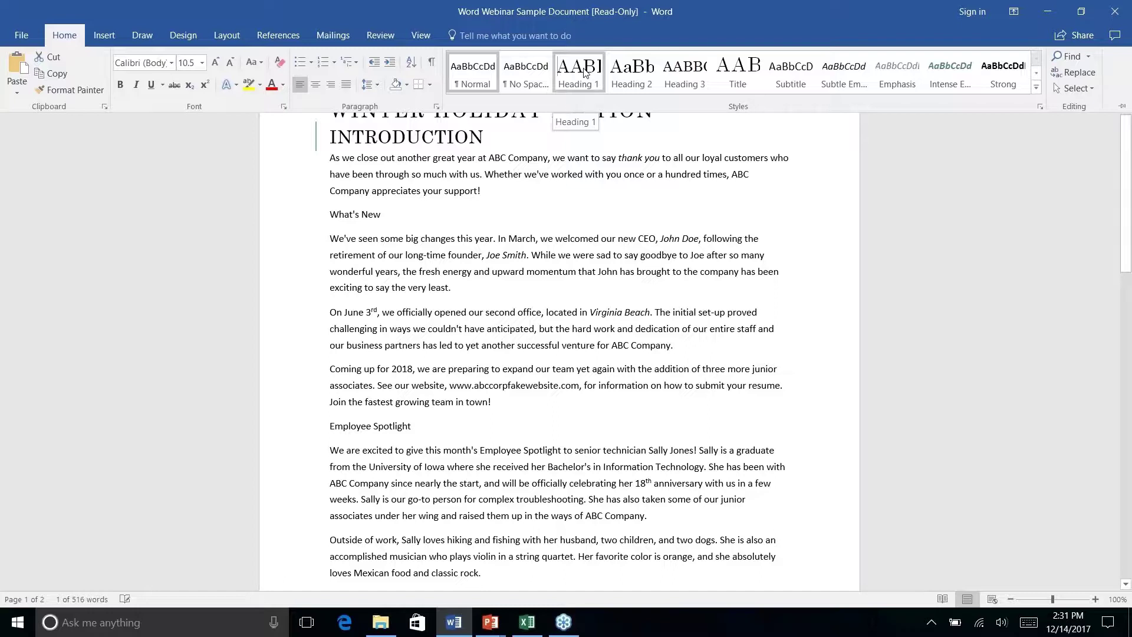
pyautogui.tripleClick(413, 137)
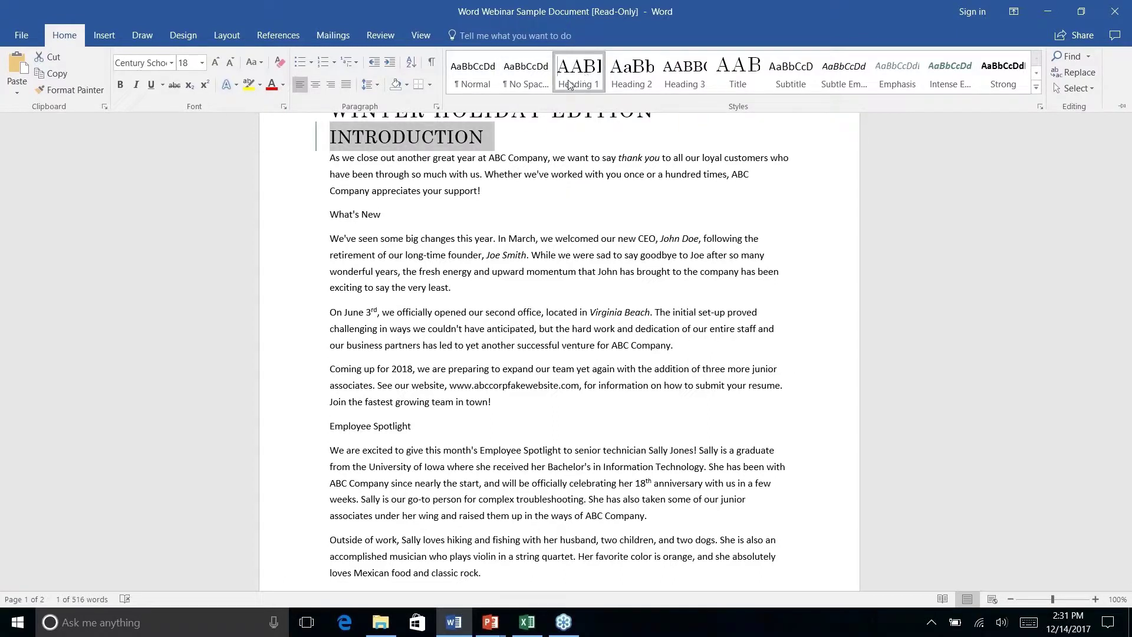
pyautogui.hotkey('ctrl', 'F1')
# Apply the Heading 2 style to the "What's New" line and collapse the ribbon.
pyautogui.doubleClick(371, 214)
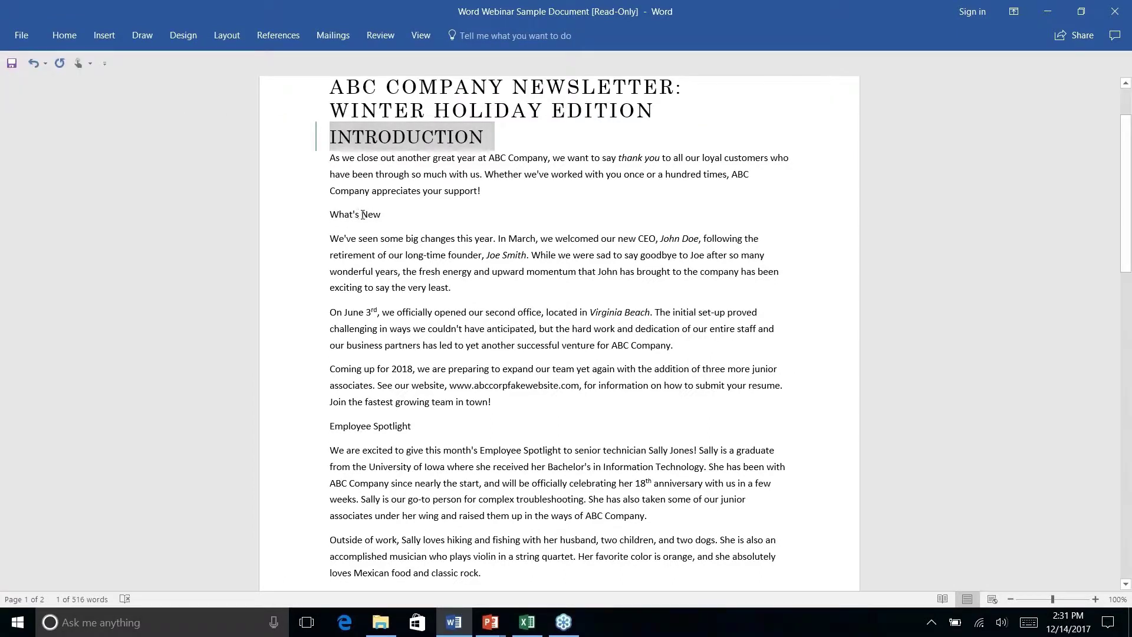
pyautogui.click(381, 214)
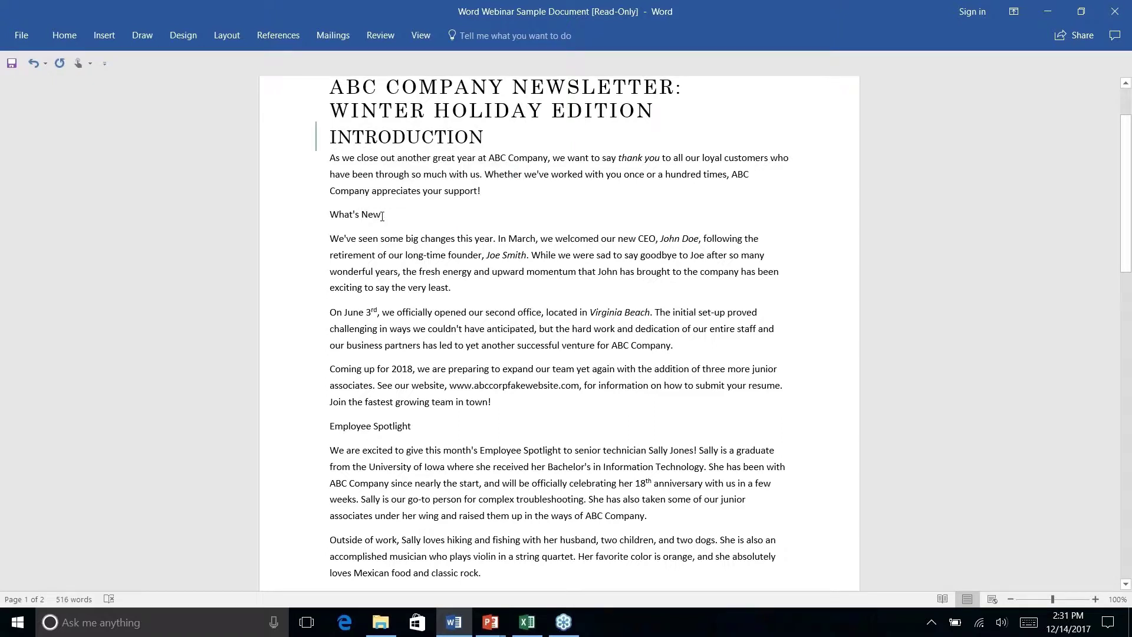
pyautogui.click(310, 212)
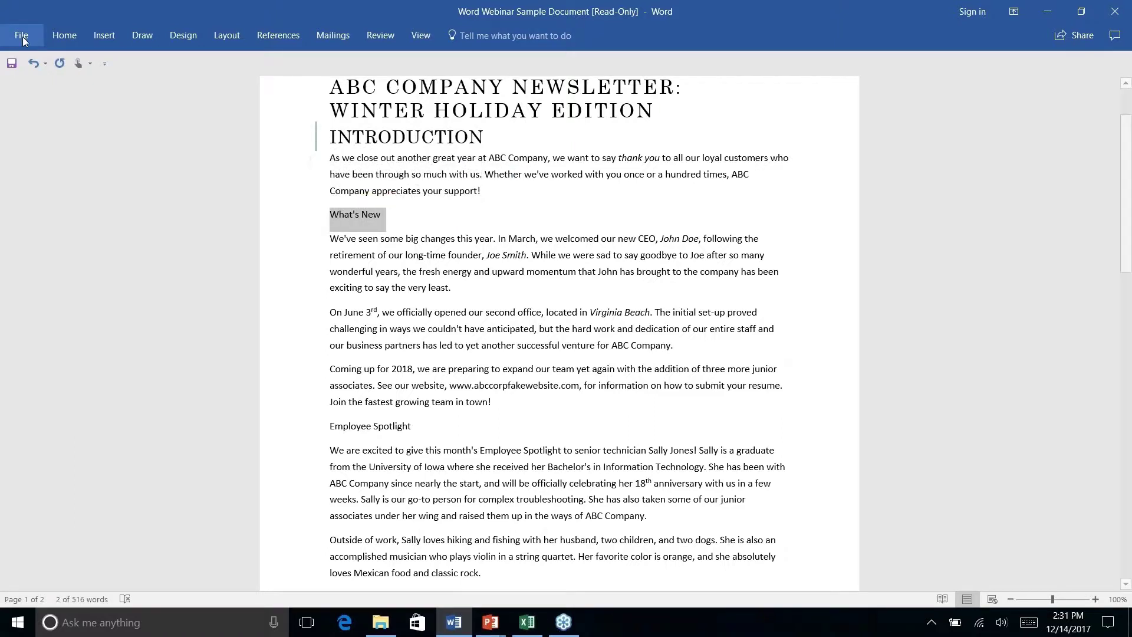
pyautogui.click(66, 35)
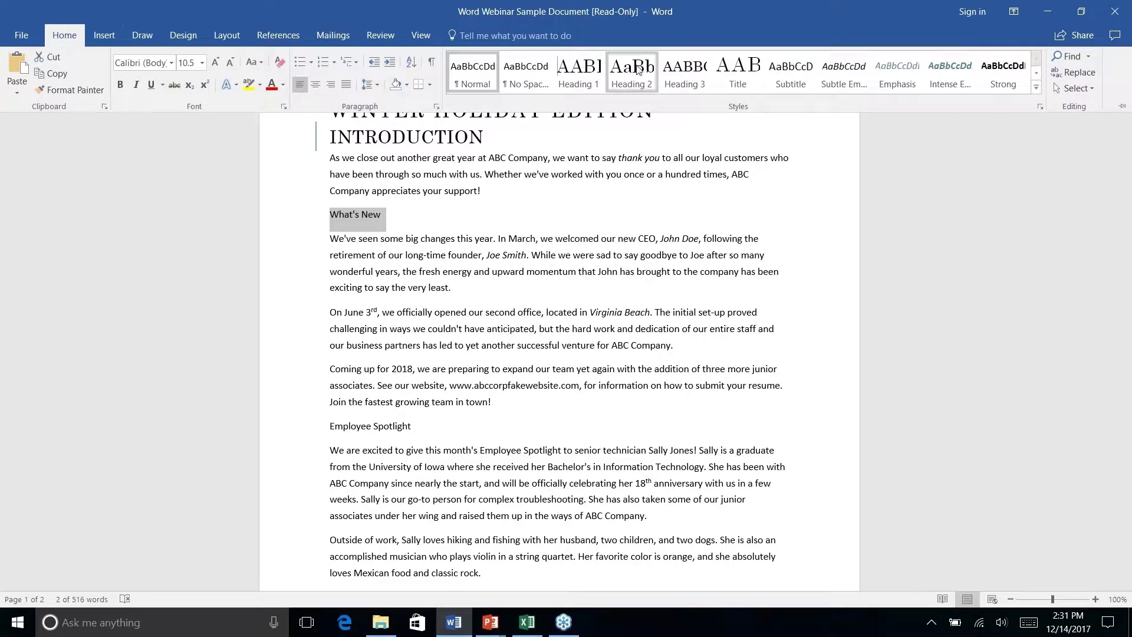
pyautogui.click(632, 72)
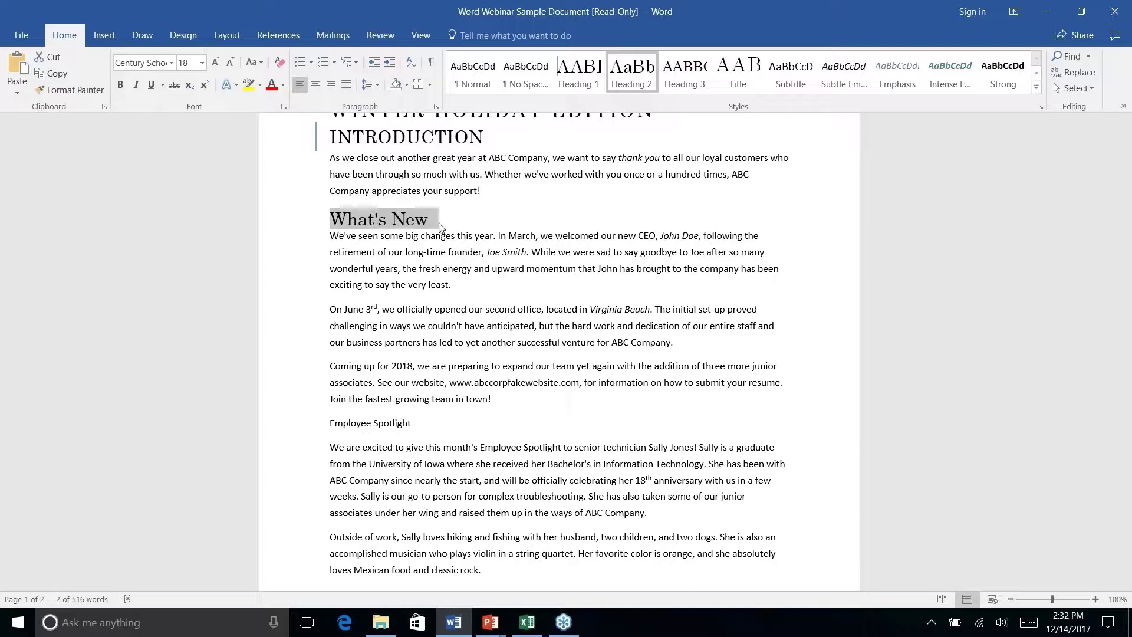
pyautogui.hotkey('ctrl', 'F1')
# Apply the Heading 1 style to the "Employee Spotlight" line and collapse the ribbon.
pyautogui.rightClick(371, 425)
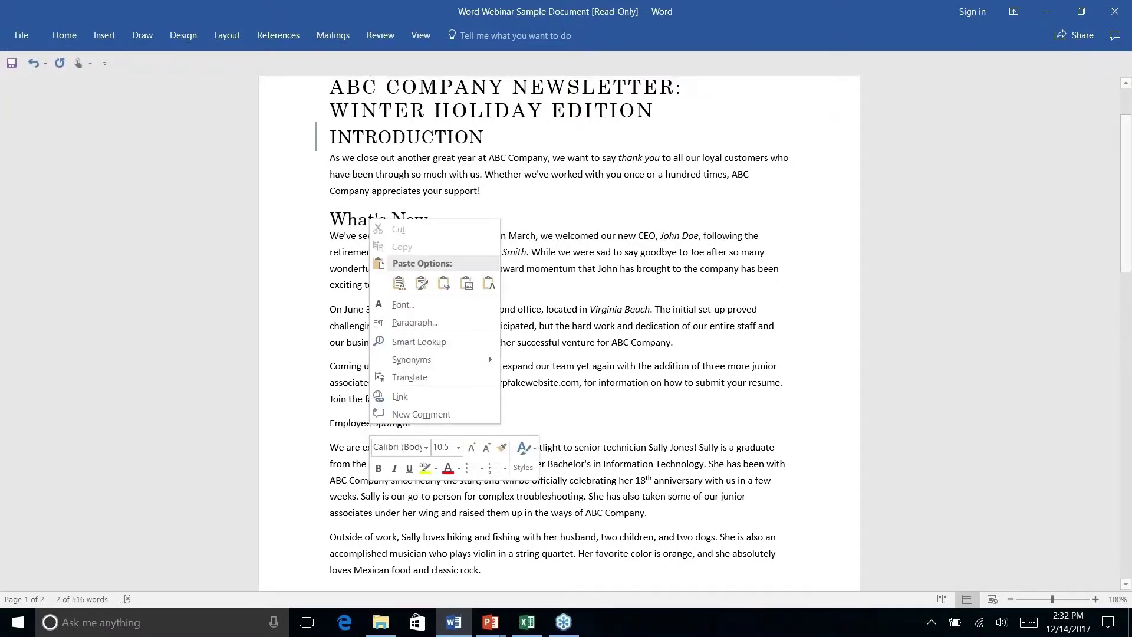
pyautogui.press('Escape')
pyautogui.moveTo(334, 424); pyautogui.dragTo(416, 425)
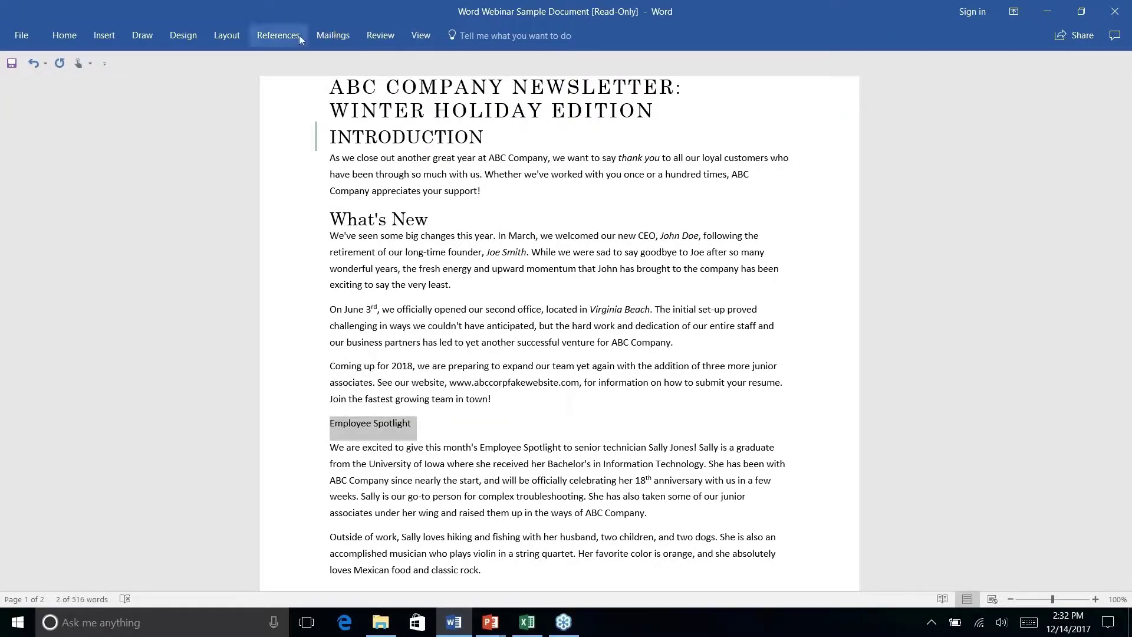
pyautogui.click(64, 35)
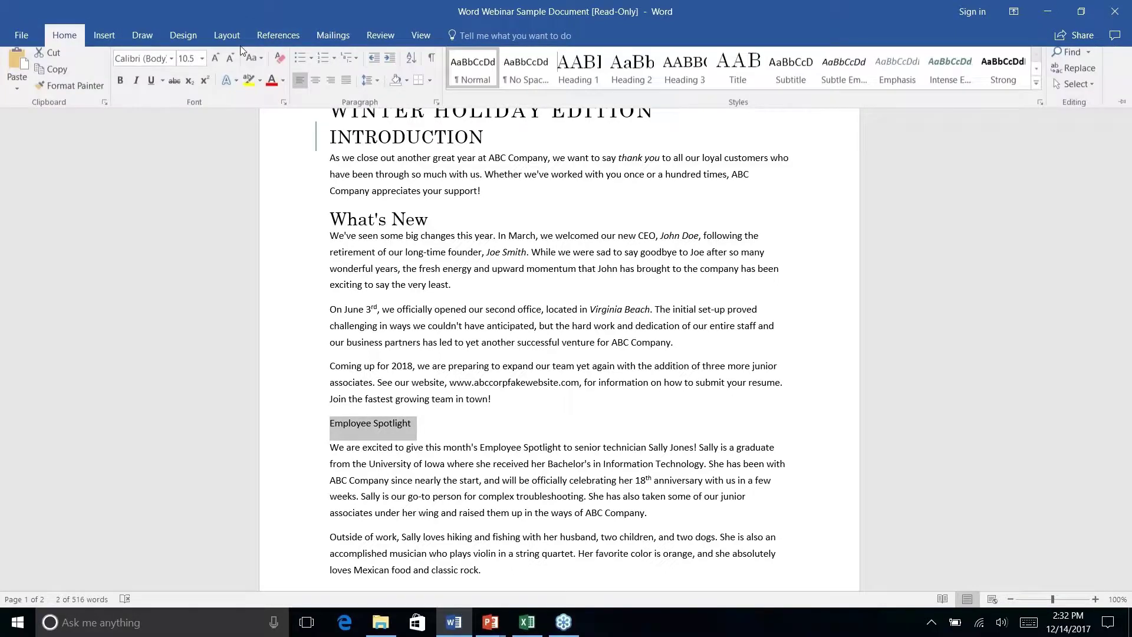
pyautogui.click(578, 74)
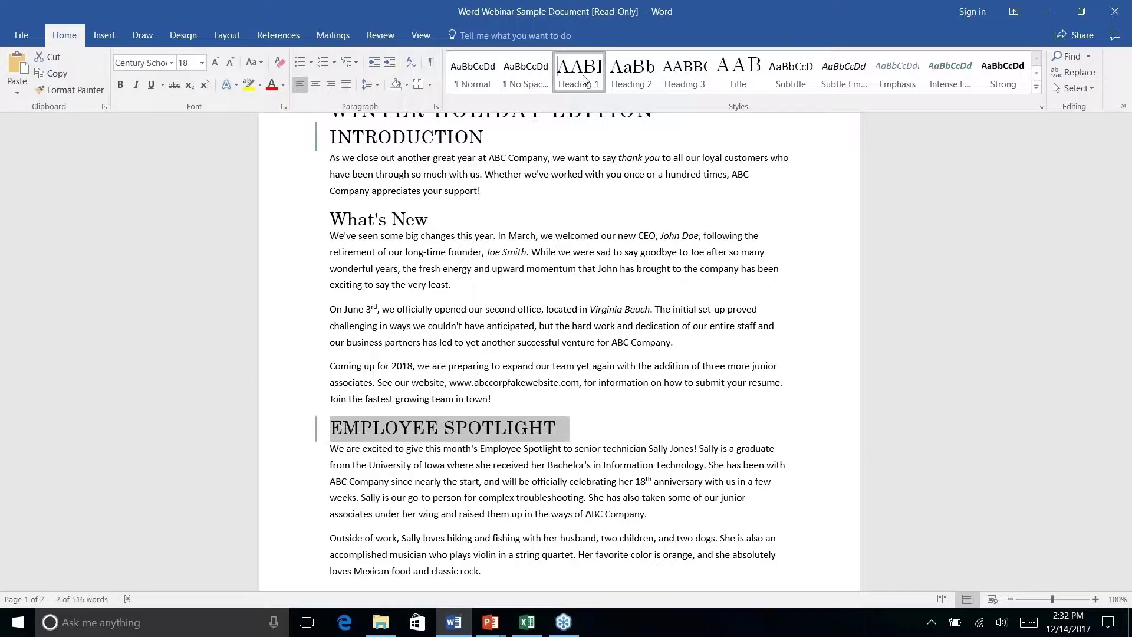
pyautogui.hotkey('ctrl', 'F1')
# Apply the Heading 1 style to the "History Lesson" line near the end of page 1.
pyautogui.scroll(-5, 560, 330)
pyautogui.tripleClick(360, 361)
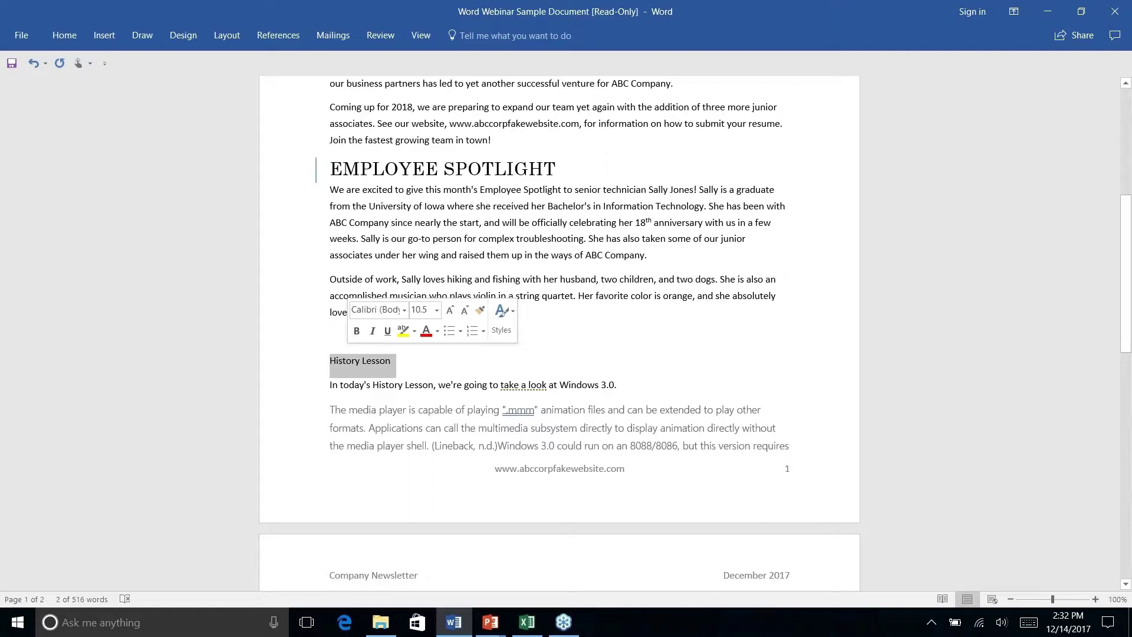
pyautogui.click(65, 35)
pyautogui.click(581, 74)
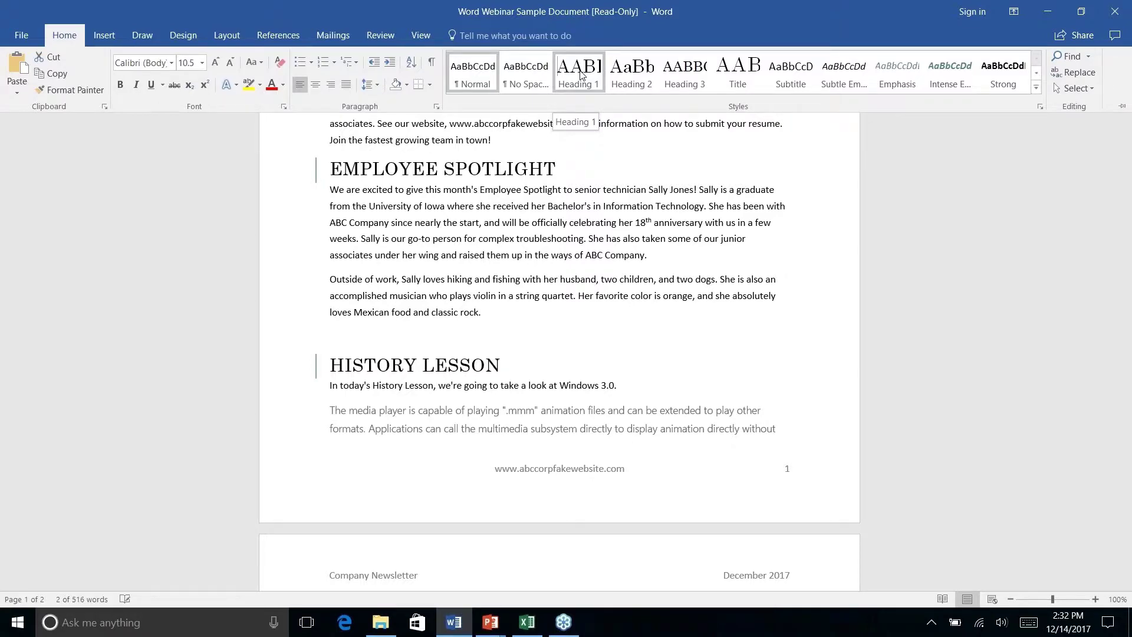
# Check which style the References heading on page 2 uses.
pyautogui.scroll(-8, 559, 318)
pyautogui.click(531, 290)
pyautogui.scroll(1, 531, 291)
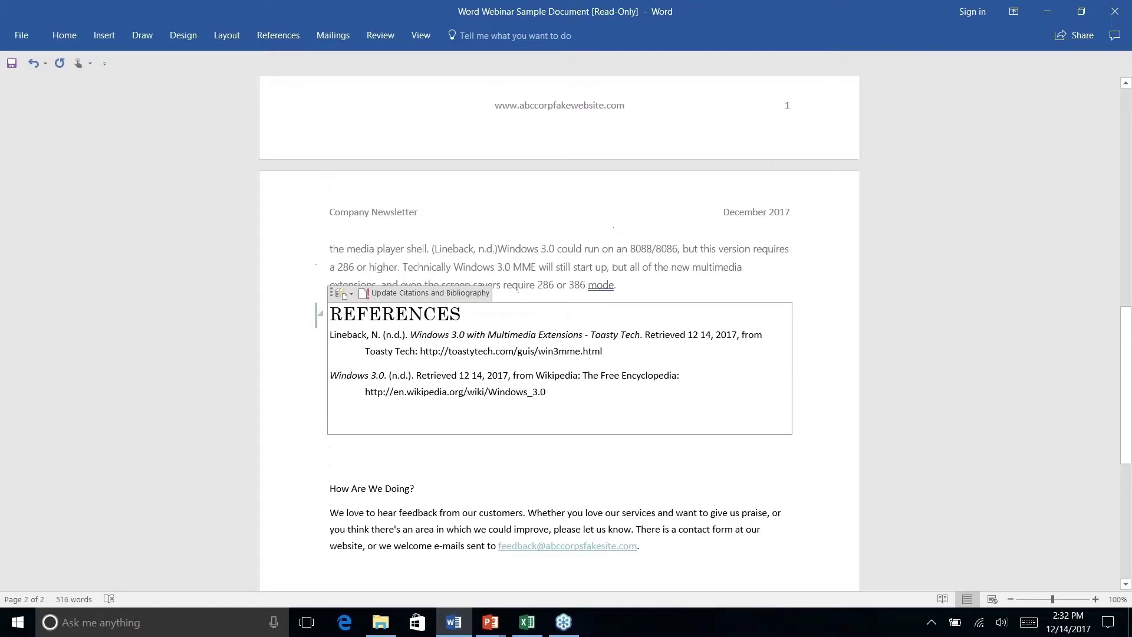
pyautogui.click(52, 29)
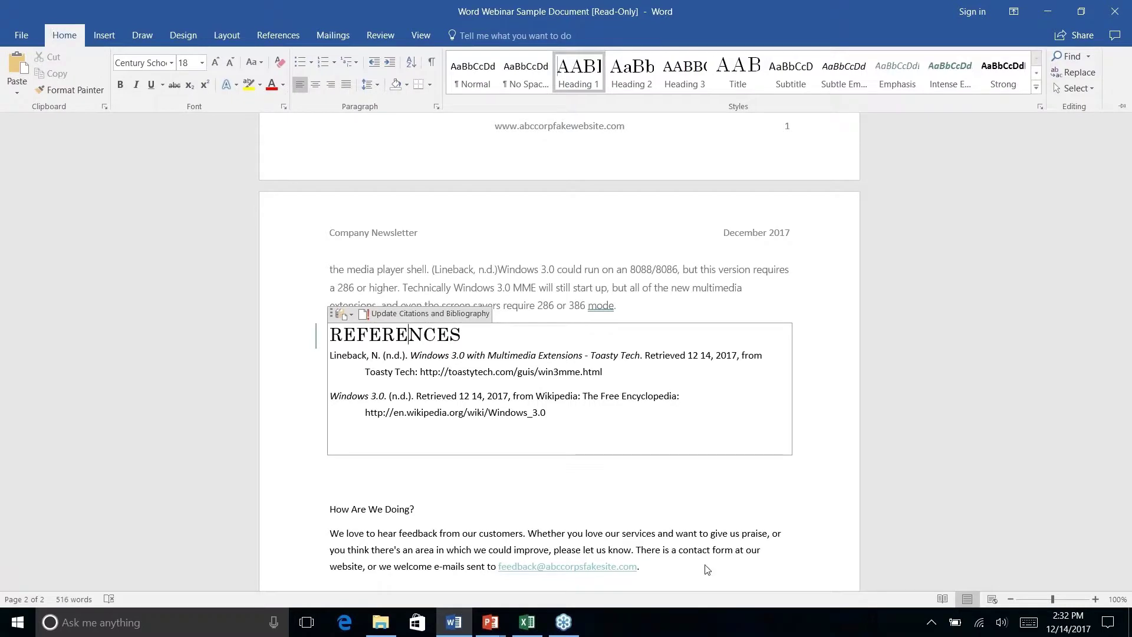
# Delete the last "i" of "Wikipedia" in the second reference and place the cursor on the blank line below the references.
pyautogui.rightClick(570, 401)
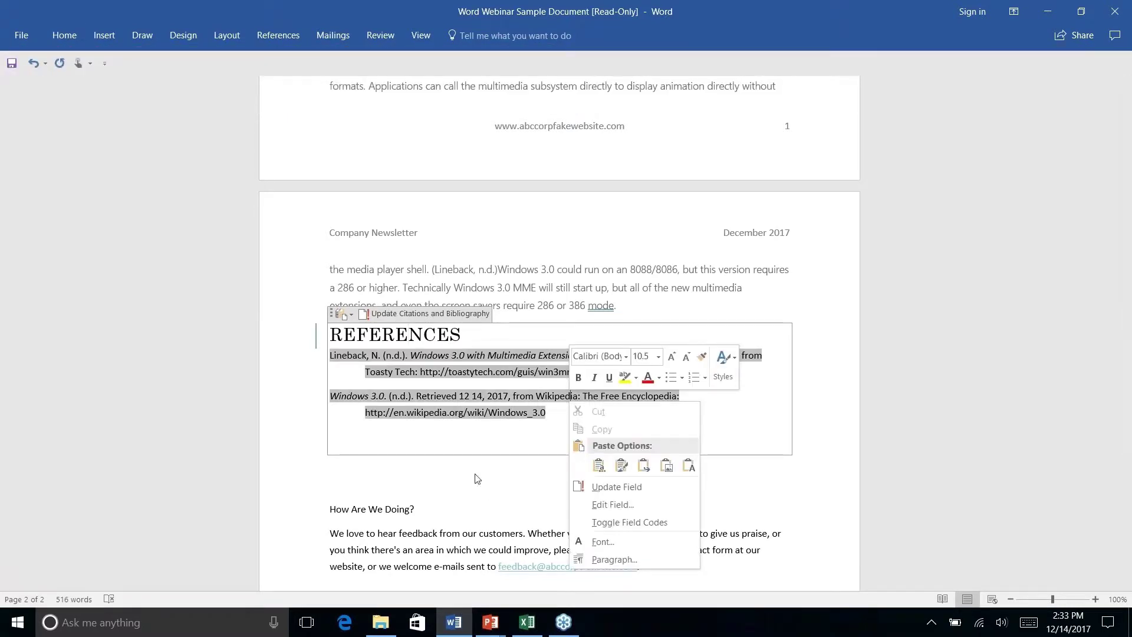
pyautogui.press('Escape')
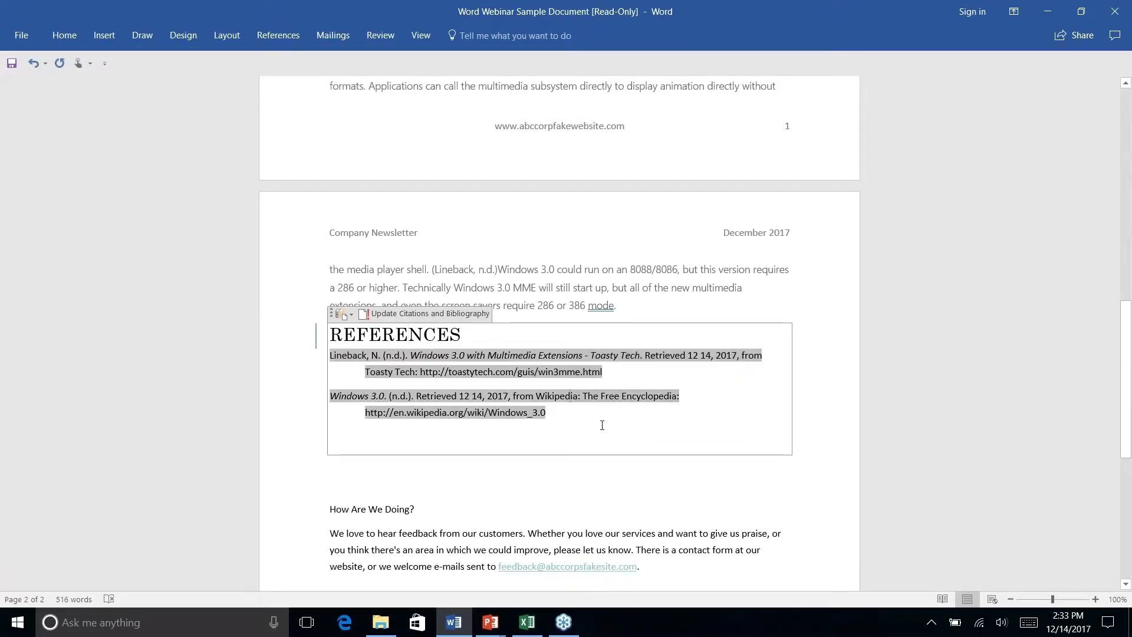
pyautogui.press('BackSpace')
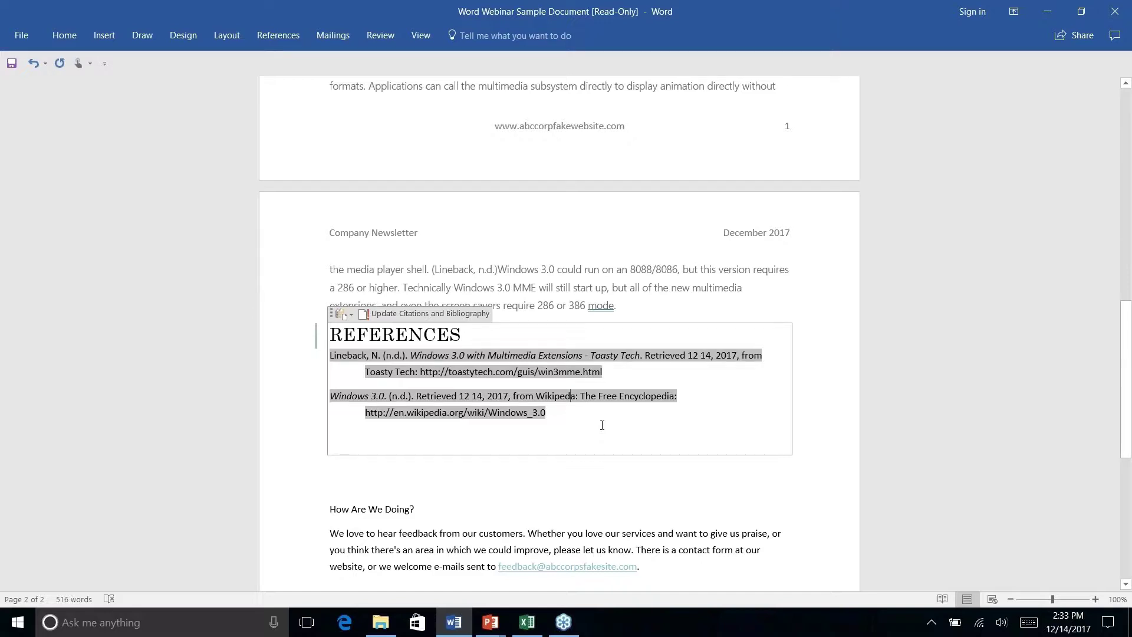
pyautogui.rightClick(678, 457)
pyautogui.click(546, 413)
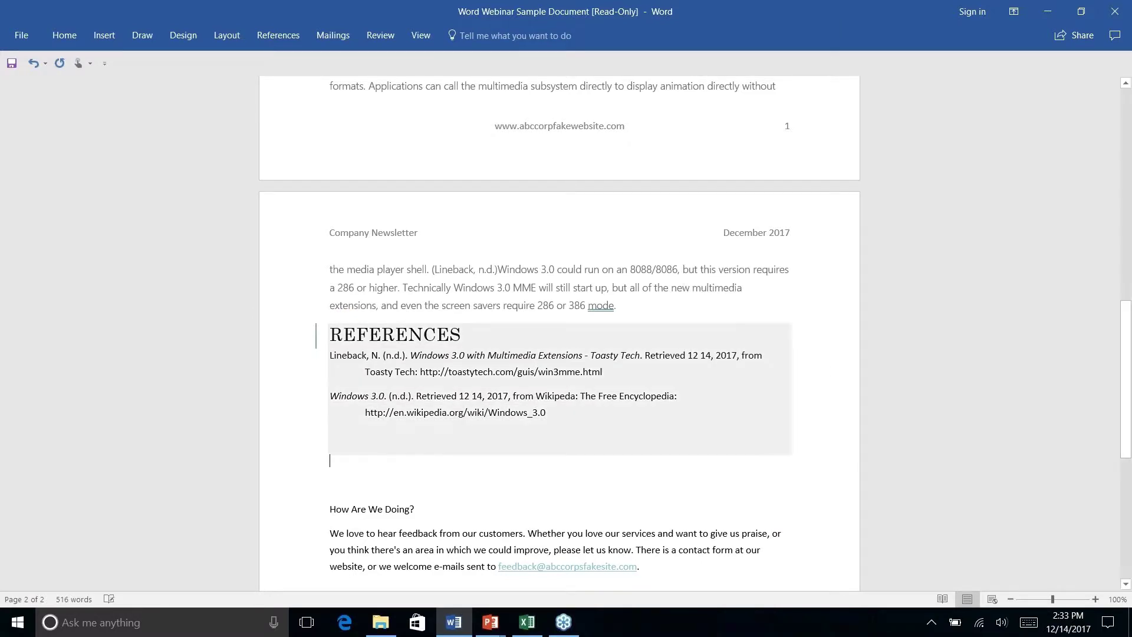
# Delete the References block and the surplus blank lines between the History Lesson text and "How Are We Doing?".
pyautogui.moveTo(580, 417); pyautogui.dragTo(330, 335)
pyautogui.press('Delete')
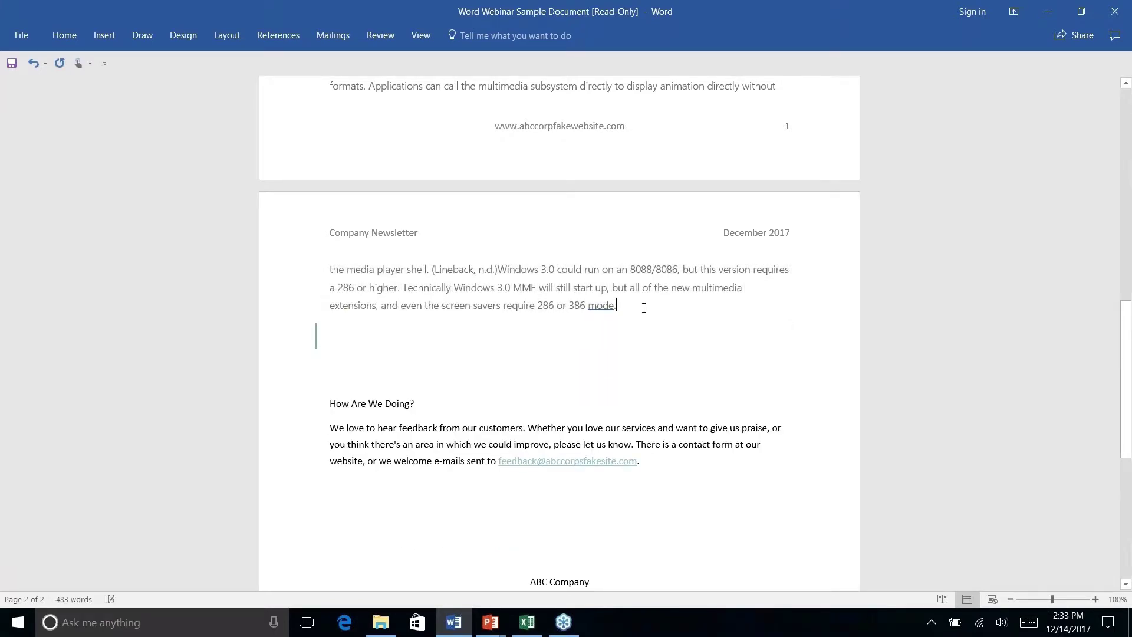
pyautogui.press('Delete')
pyautogui.press('Delete')
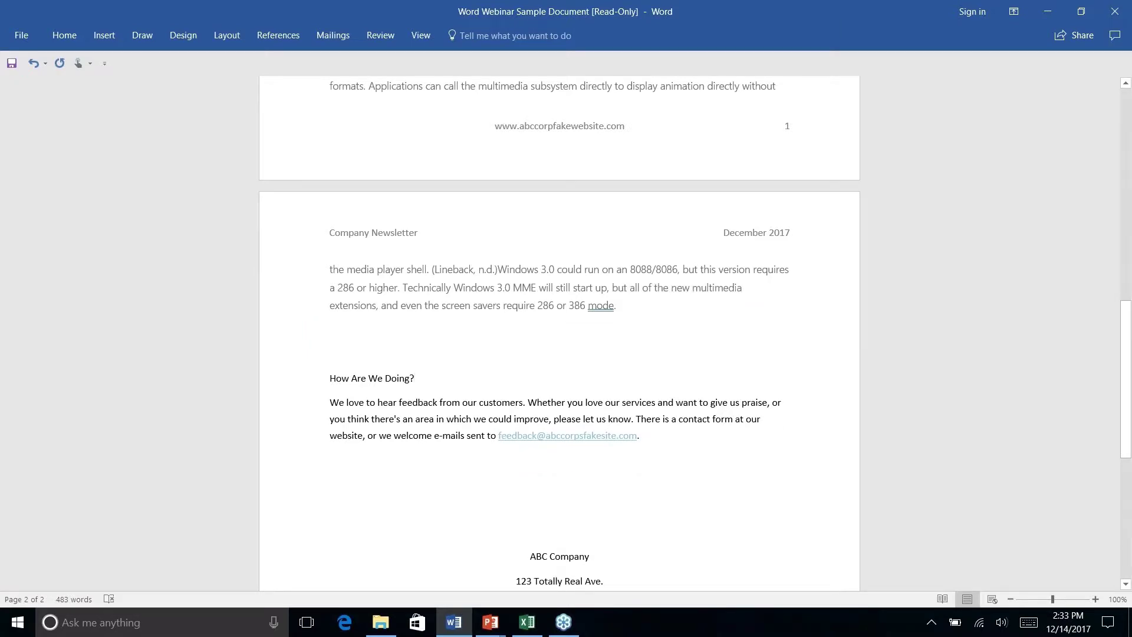
pyautogui.press('Up')
pyautogui.press('Down')
# Apply the Heading 1 style to the "How Are We Doing?" line on page 2.
pyautogui.scroll(4, 559, 330)
pyautogui.rightClick(475, 351)
pyautogui.press('Escape')
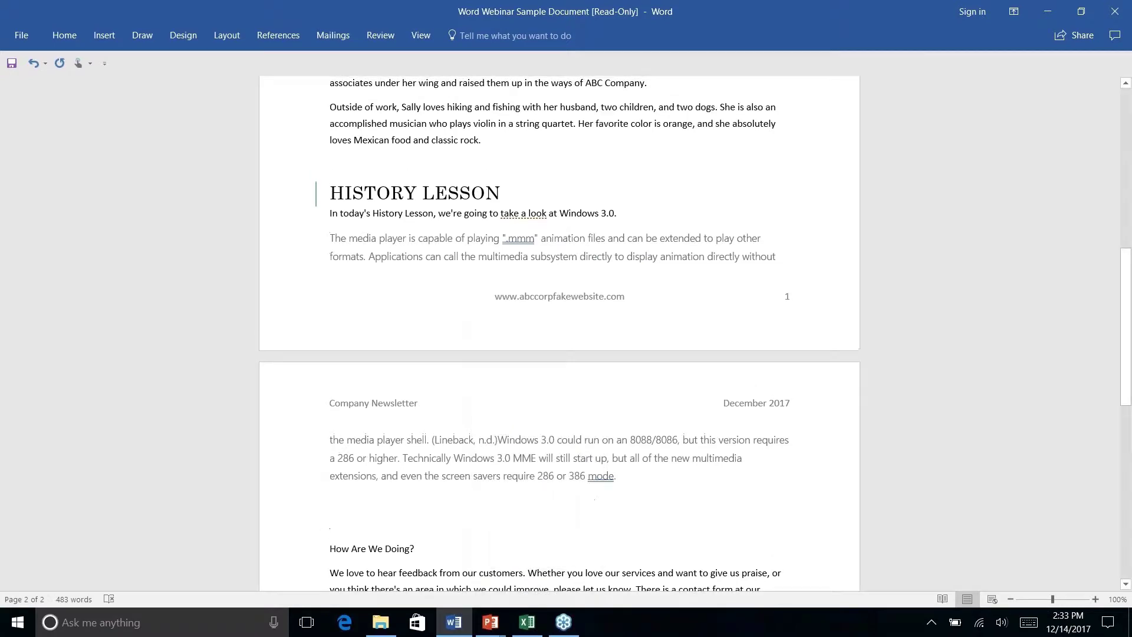
pyautogui.scroll(3, 559, 331)
pyautogui.scroll(-8, 409, 273)
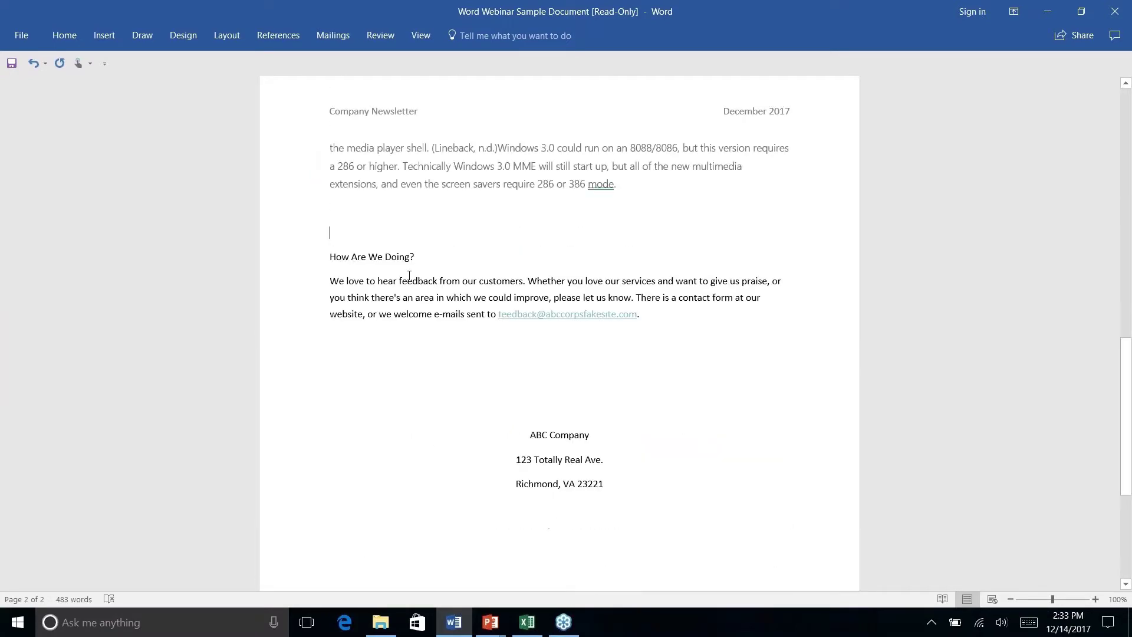
pyautogui.rightClick(410, 277)
pyautogui.tripleClick(381, 279)
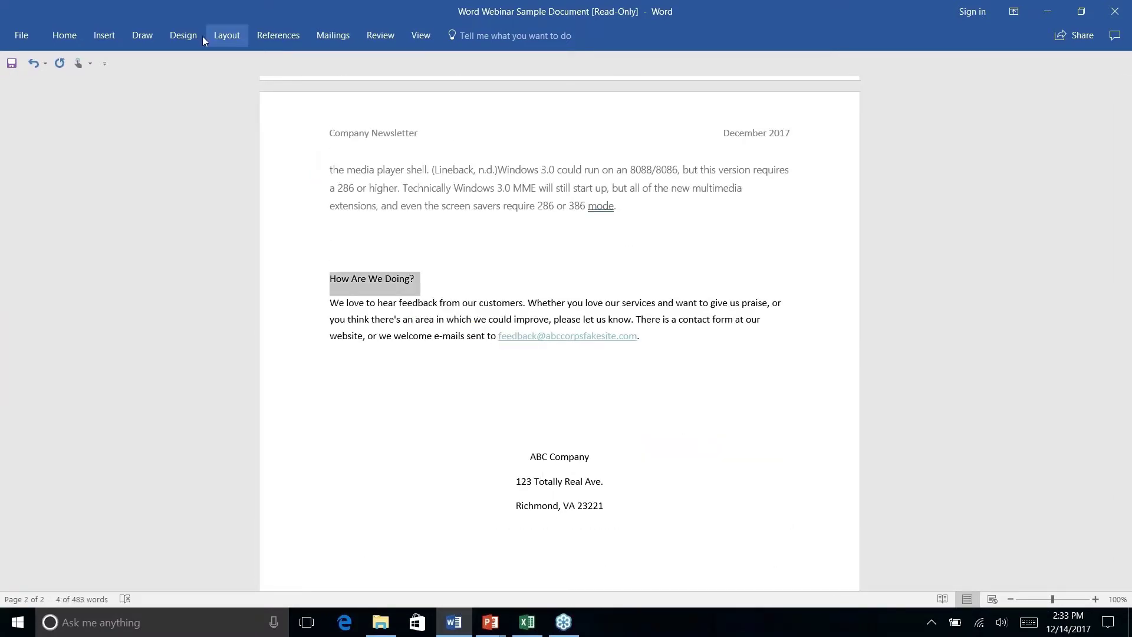
pyautogui.click(64, 36)
pyautogui.click(581, 70)
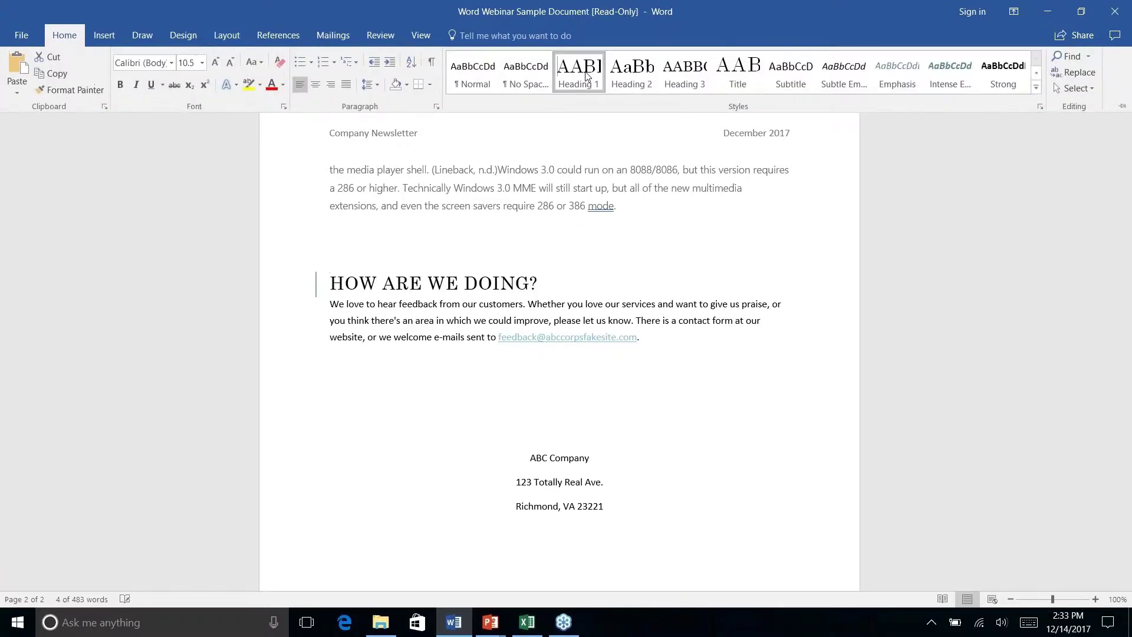
pyautogui.hotkey('ctrl', 'F1')
# Insert a blank line between the newsletter title and the Introduction heading on page 1.
pyautogui.scroll(-3, 559, 354)
pyautogui.scroll(15, 559, 354)
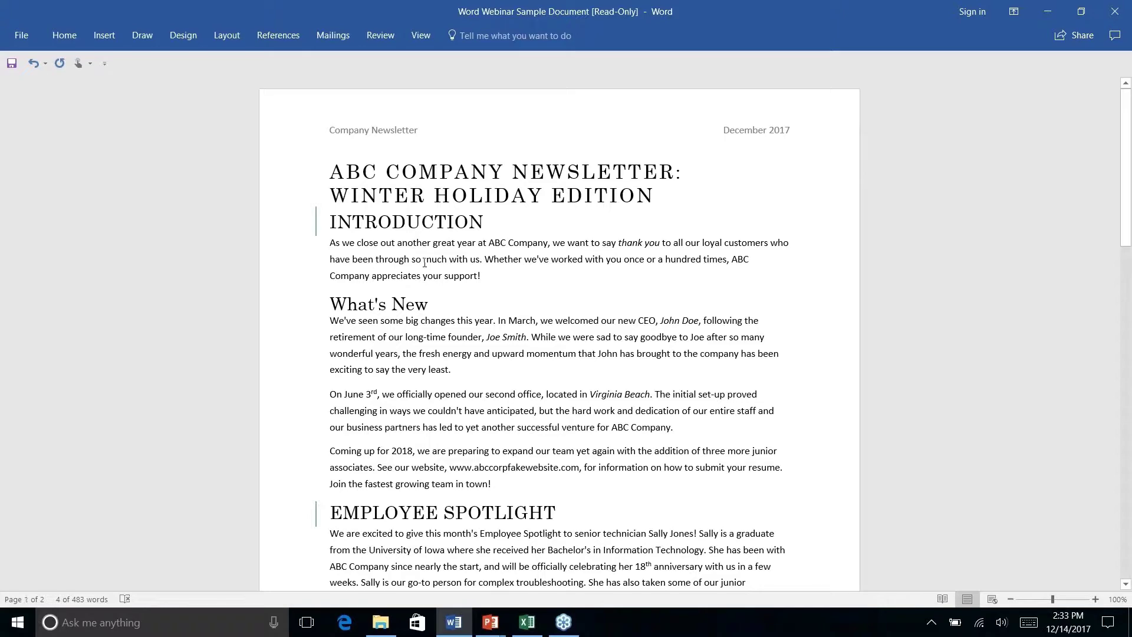
pyautogui.click(391, 233)
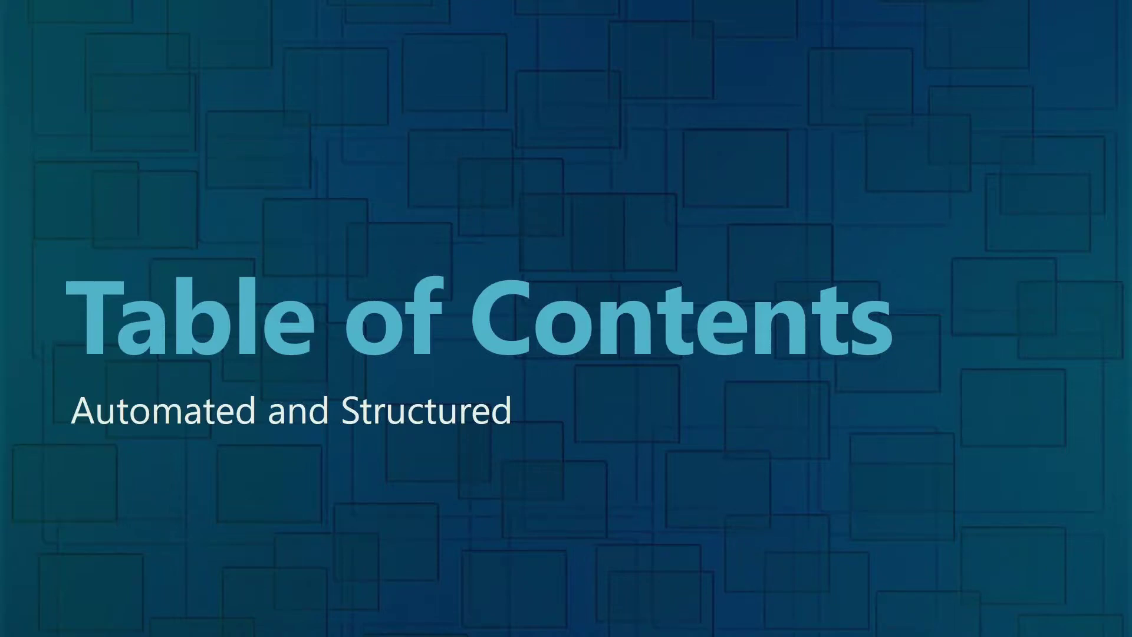
pyautogui.hotkey('alt', 'Tab')
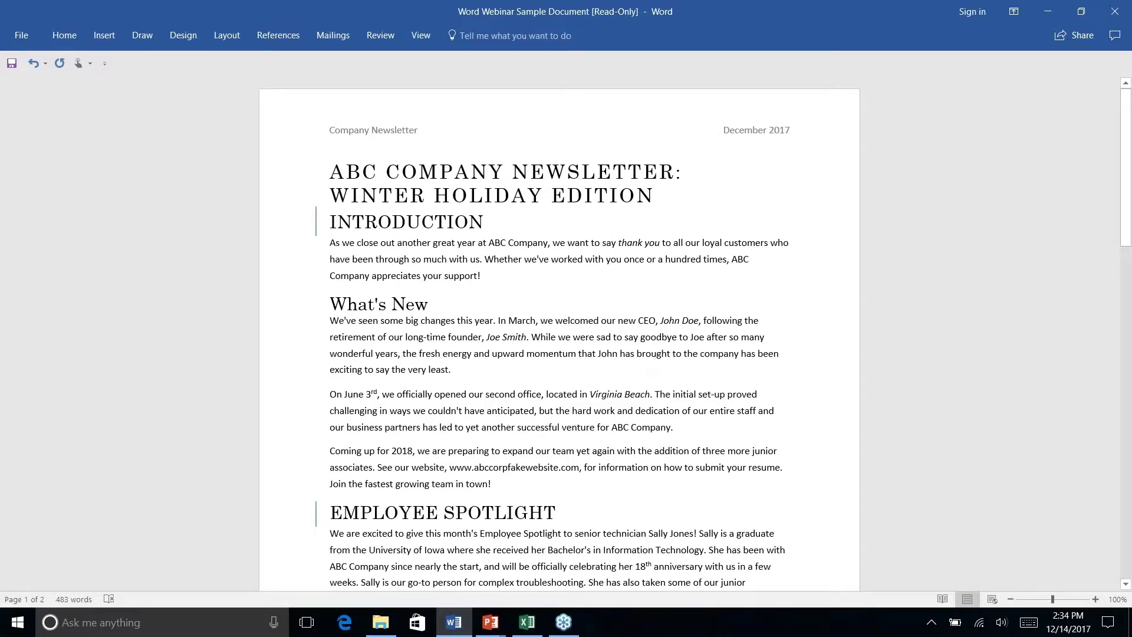
pyautogui.press('Return')
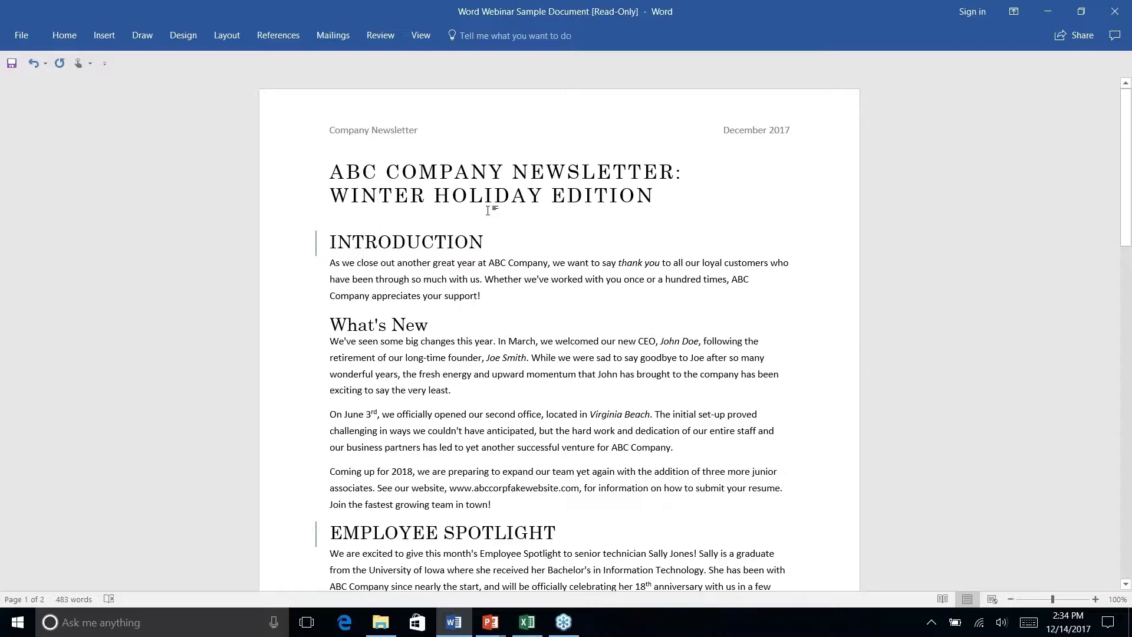
# Insert the Automatic Table 1 table of contents on the blank line above the Introduction heading.
pyautogui.click(330, 226)
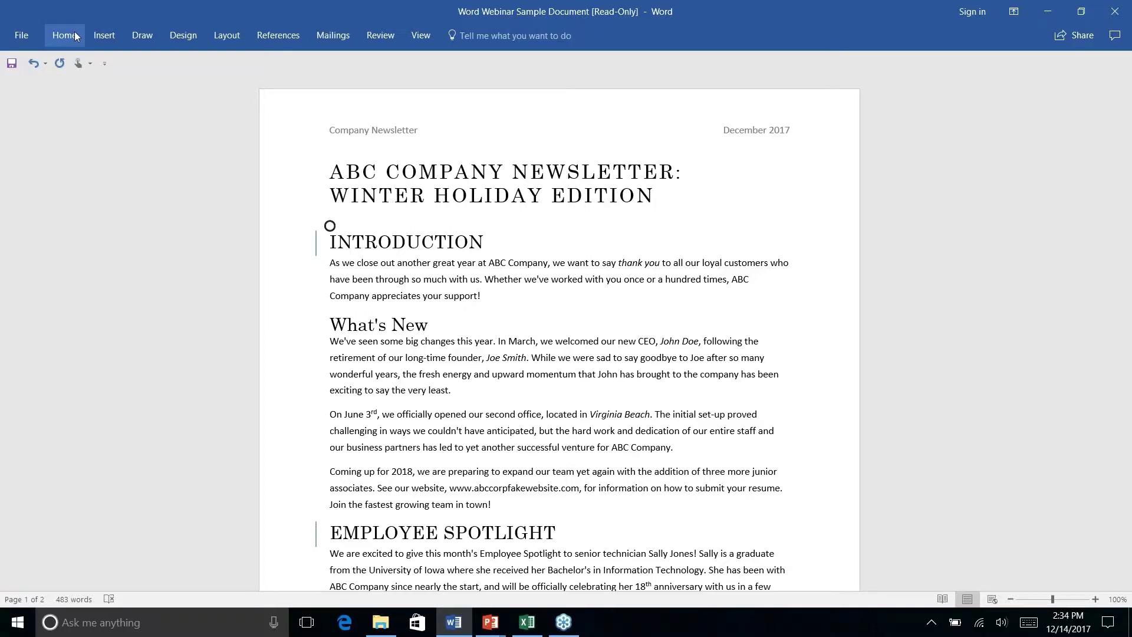
pyautogui.click(278, 35)
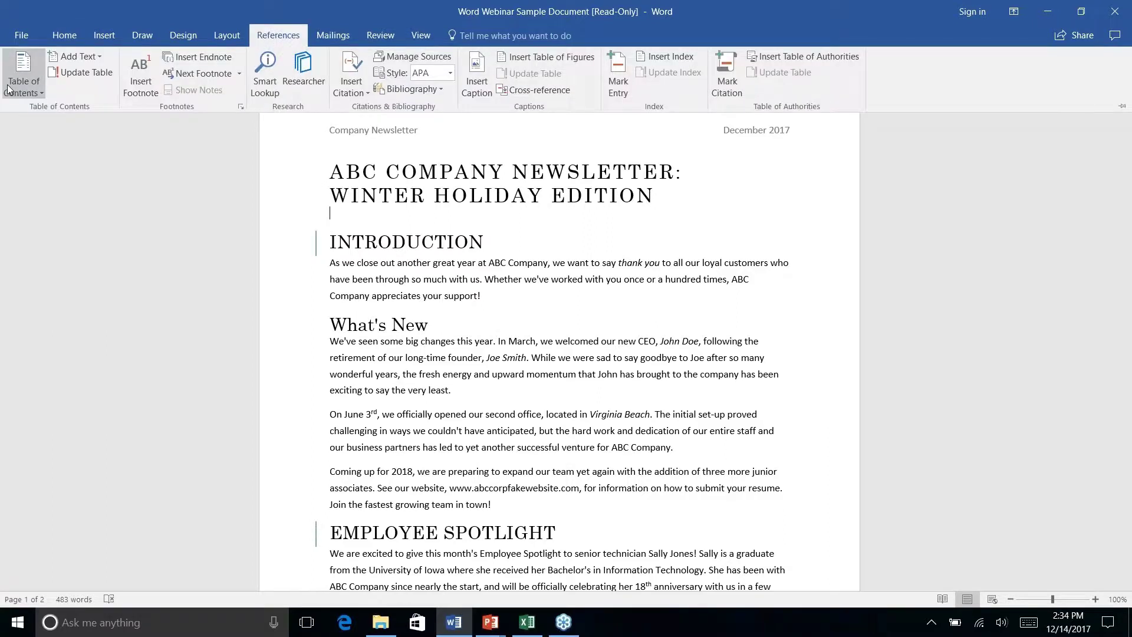
pyautogui.click(37, 92)
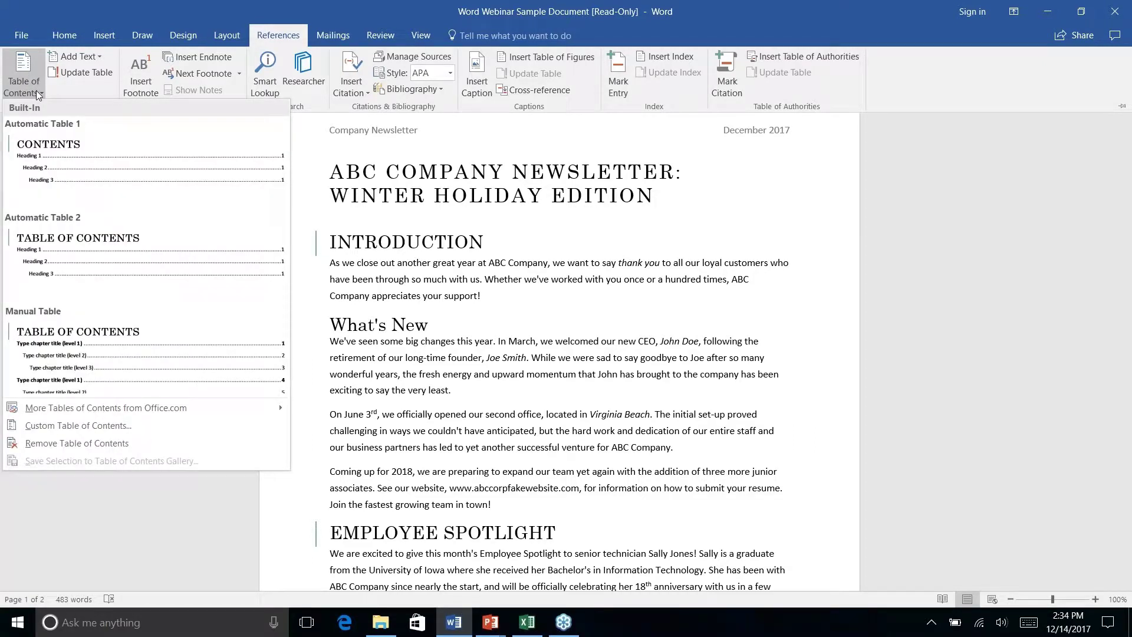
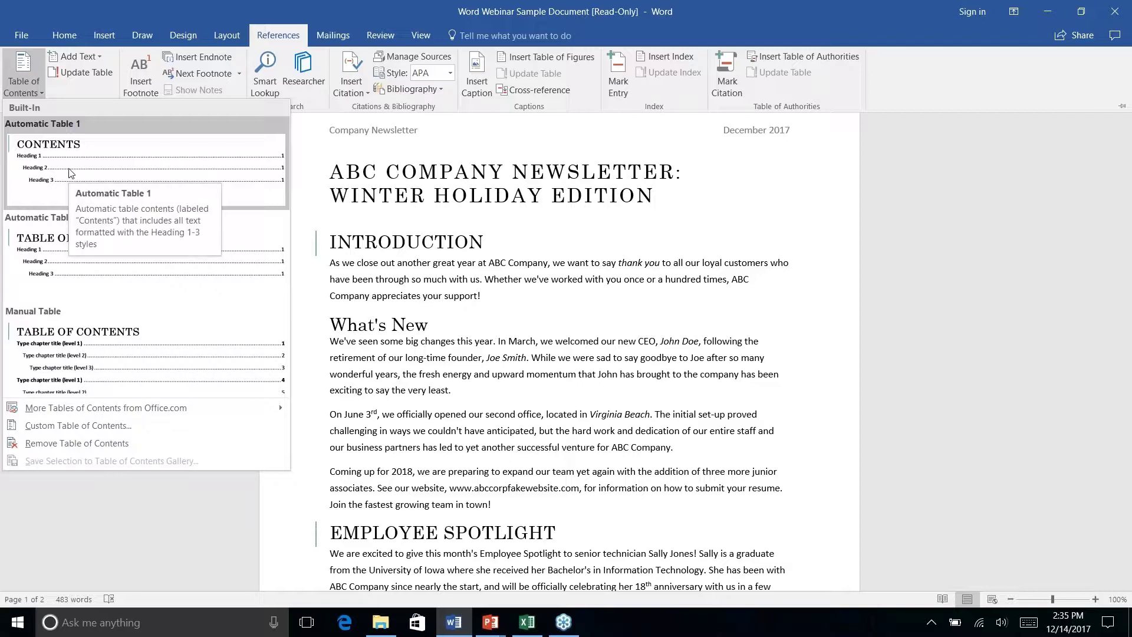
pyautogui.rightClick(49, 172)
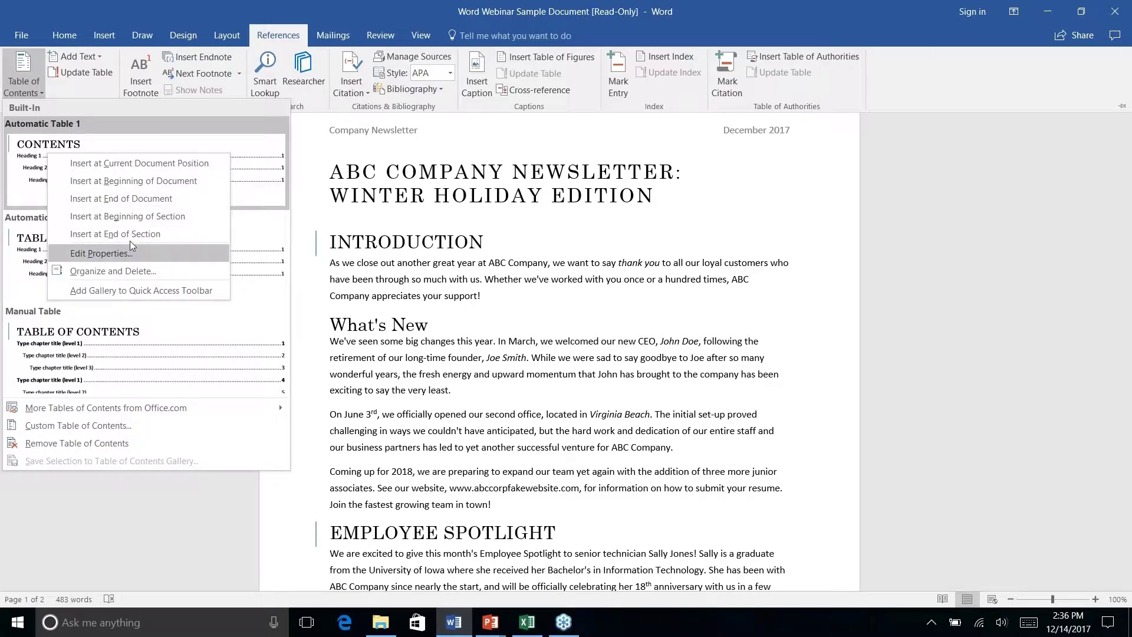
pyautogui.press('Escape')
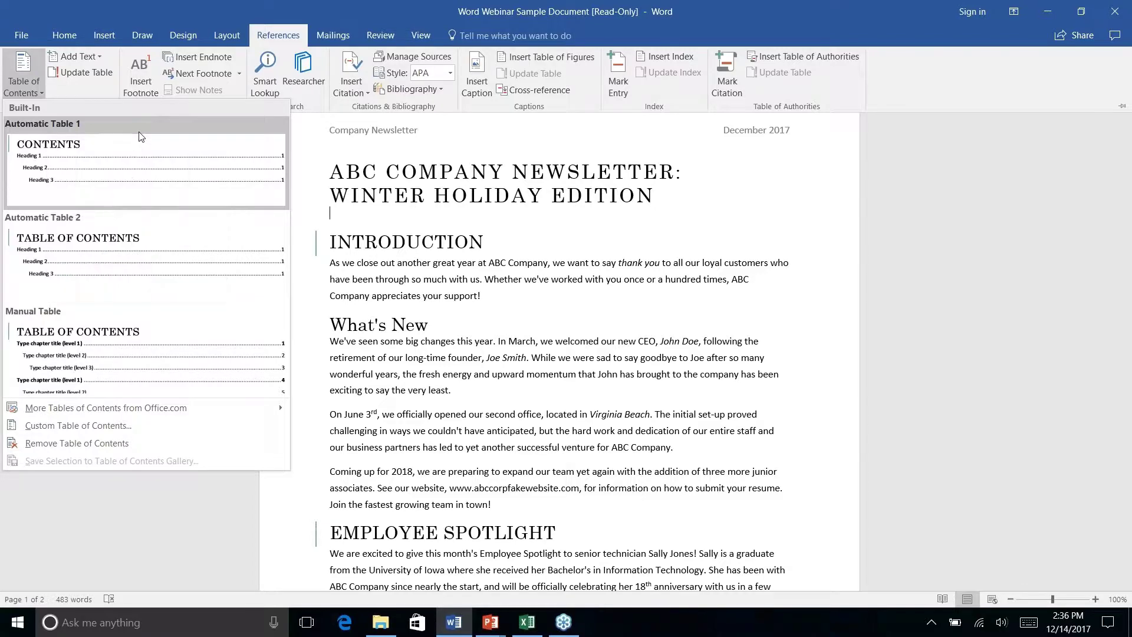
pyautogui.press('Escape')
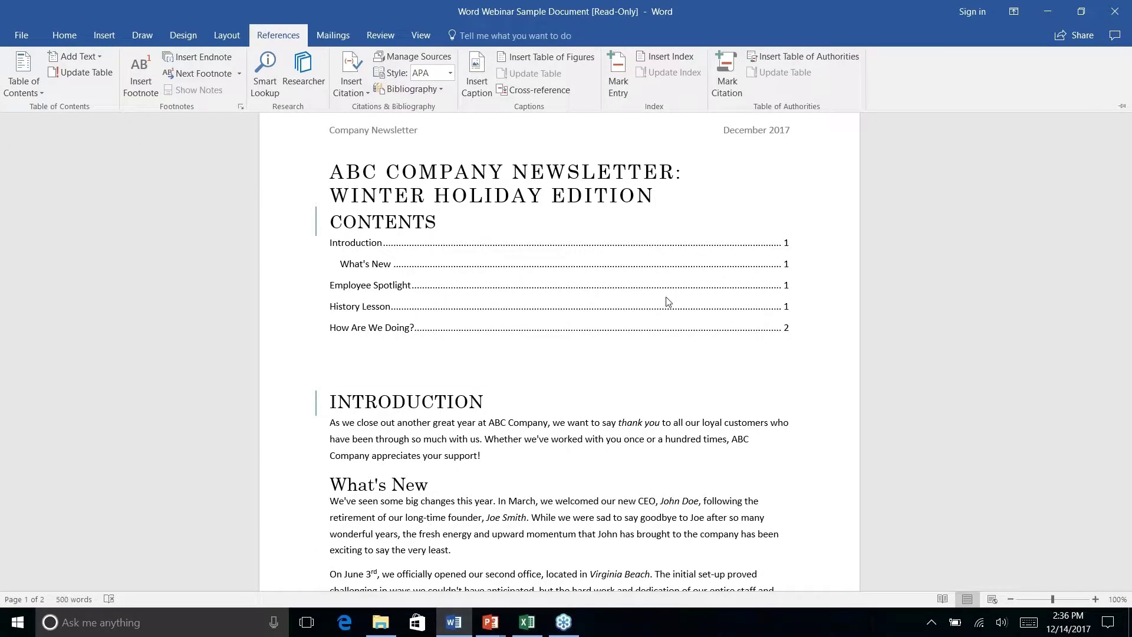
# Add a blank line between the newsletter title and the Contents heading.
pyautogui.click(784, 285)
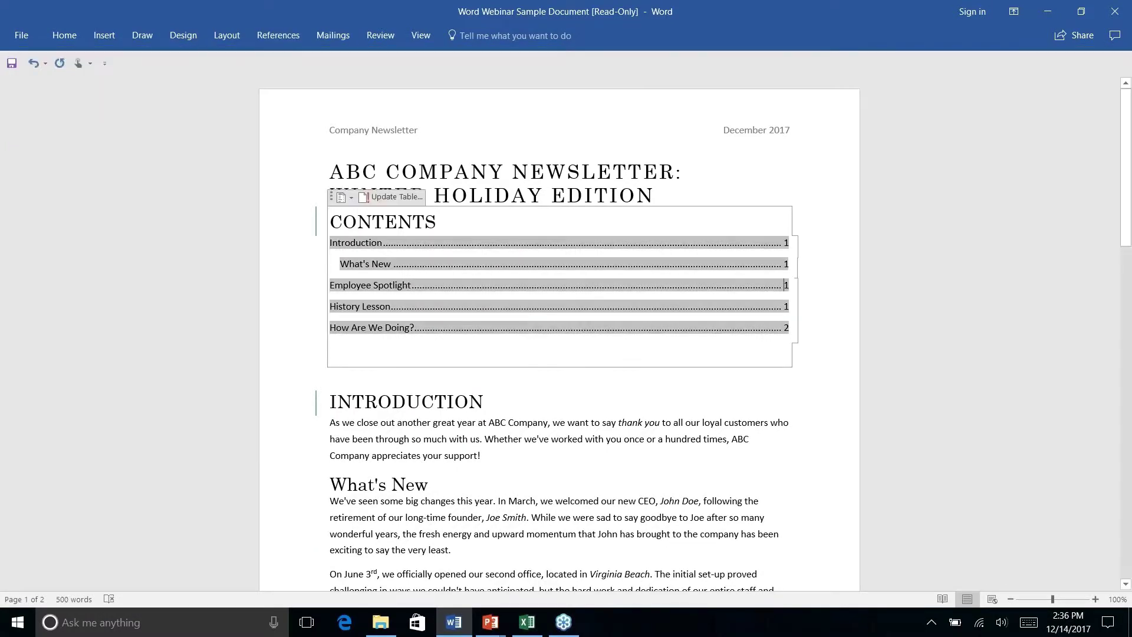
pyautogui.click(330, 213)
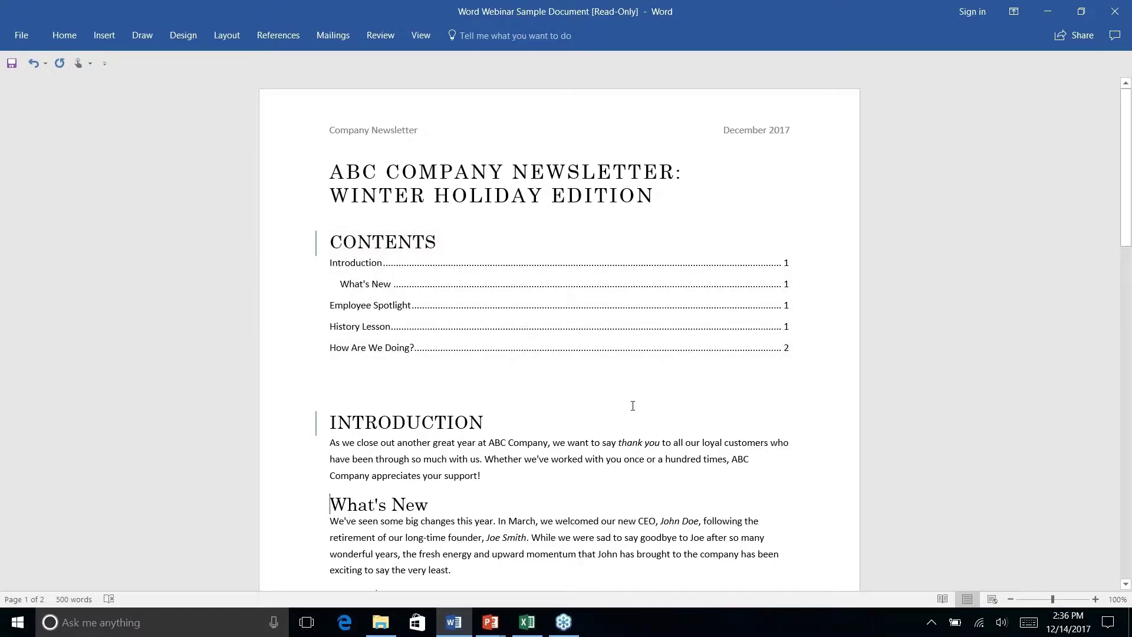
pyautogui.scroll(-3, 633, 407)
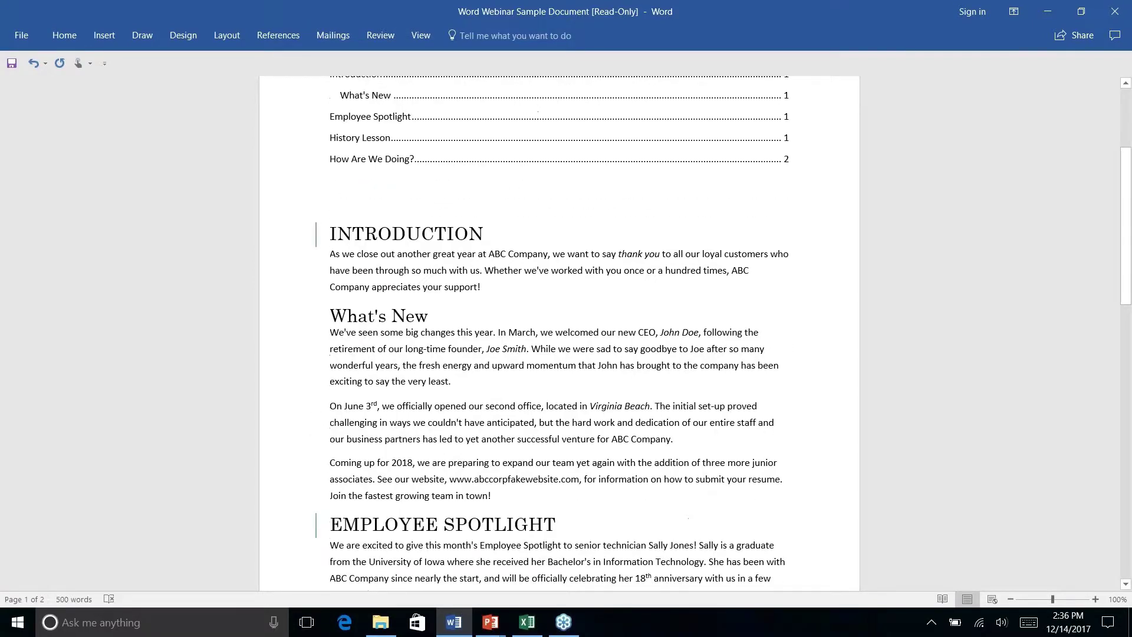
pyautogui.scroll(3, 628, 395)
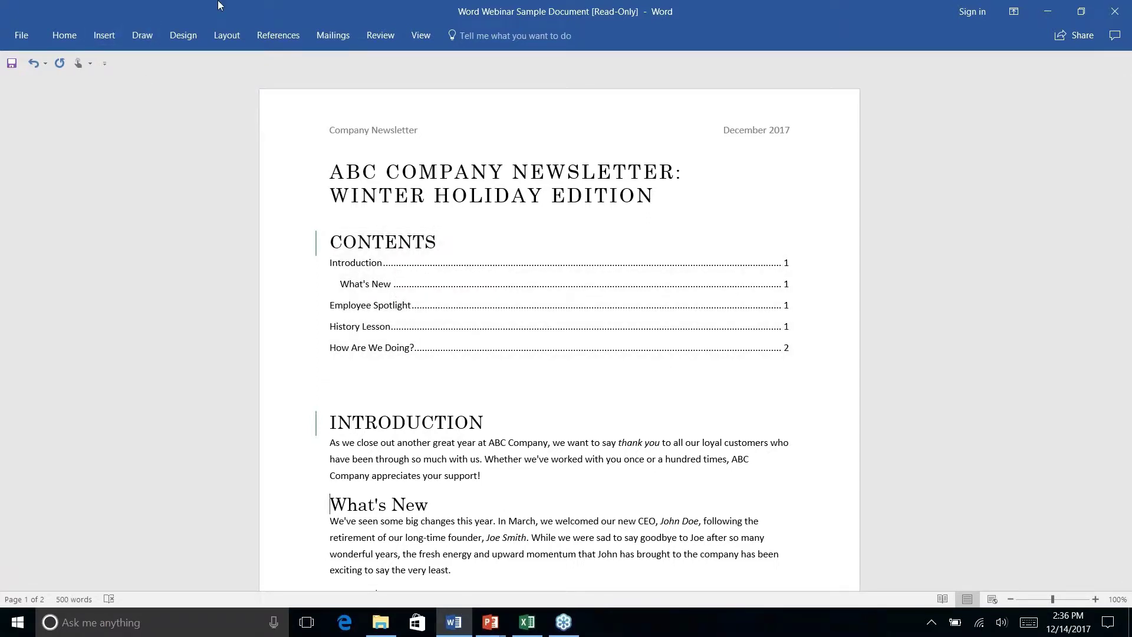
pyautogui.click(283, 36)
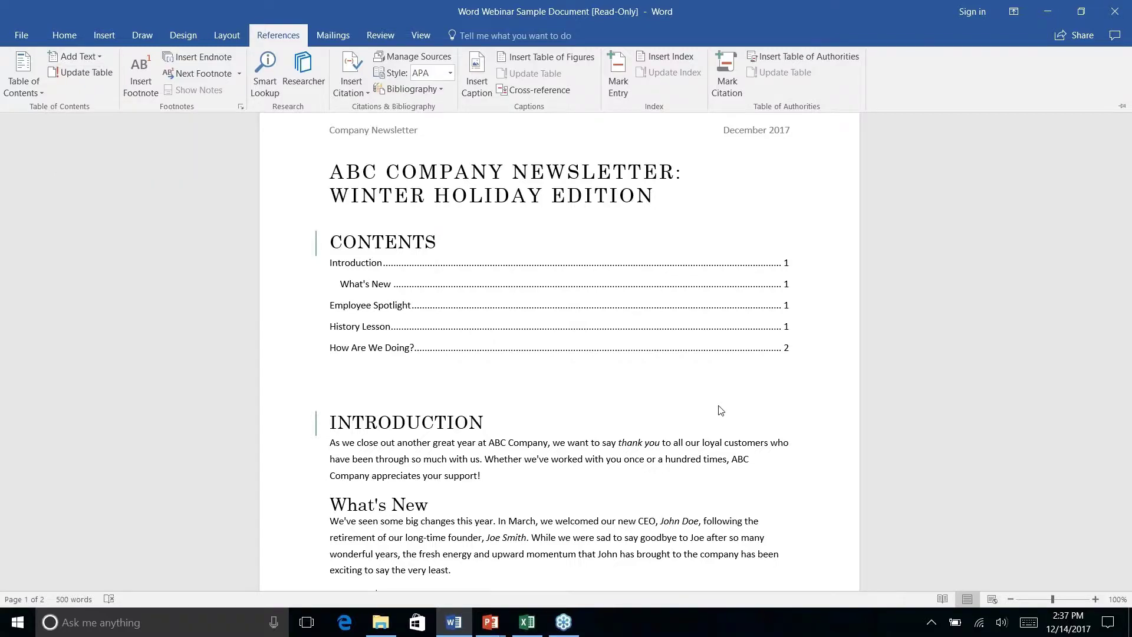
pyautogui.click(639, 381)
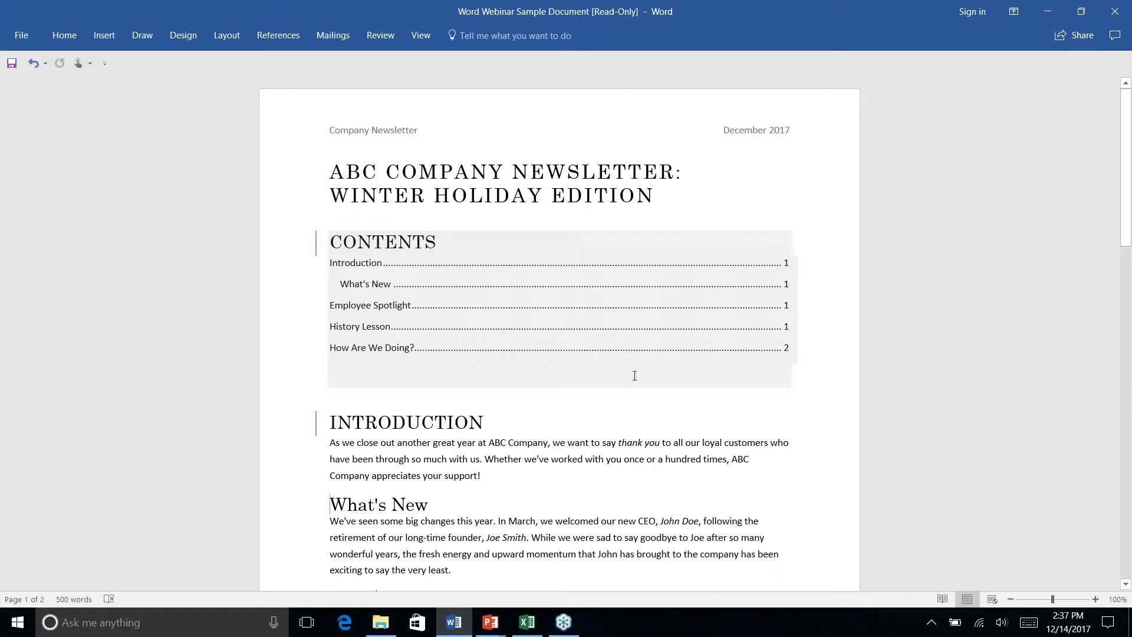
pyautogui.click(578, 355)
pyautogui.press('Down')
pyautogui.press('Down')
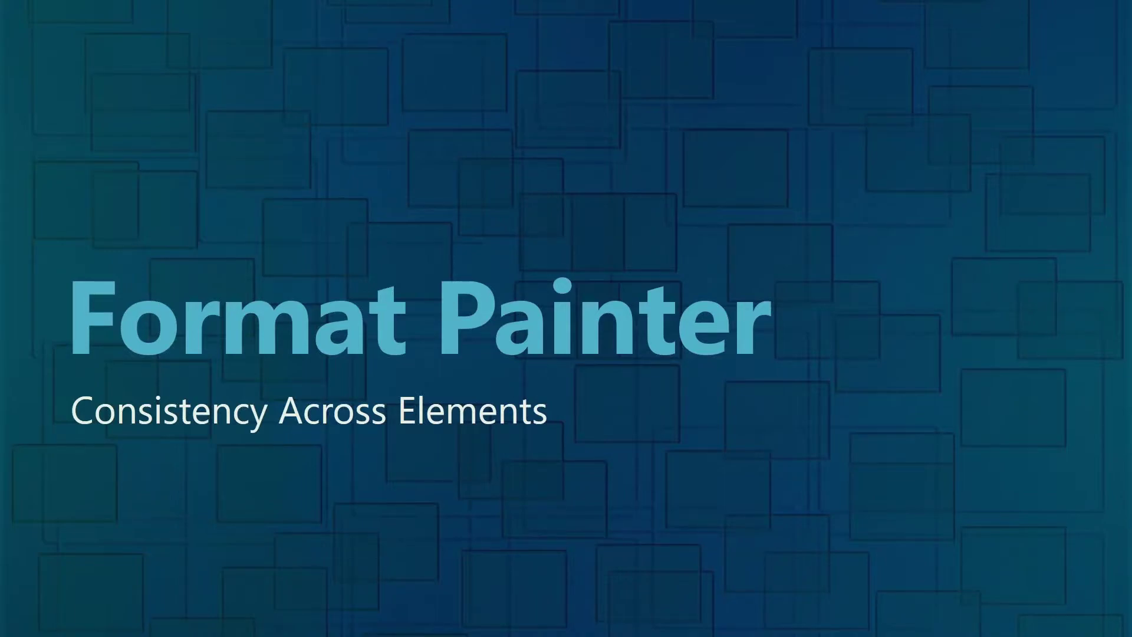
# Switch back to Word and place the cursor before "ABC Company" in the address block at the end of page 2.
pyautogui.hotkey('alt', 'Tab')
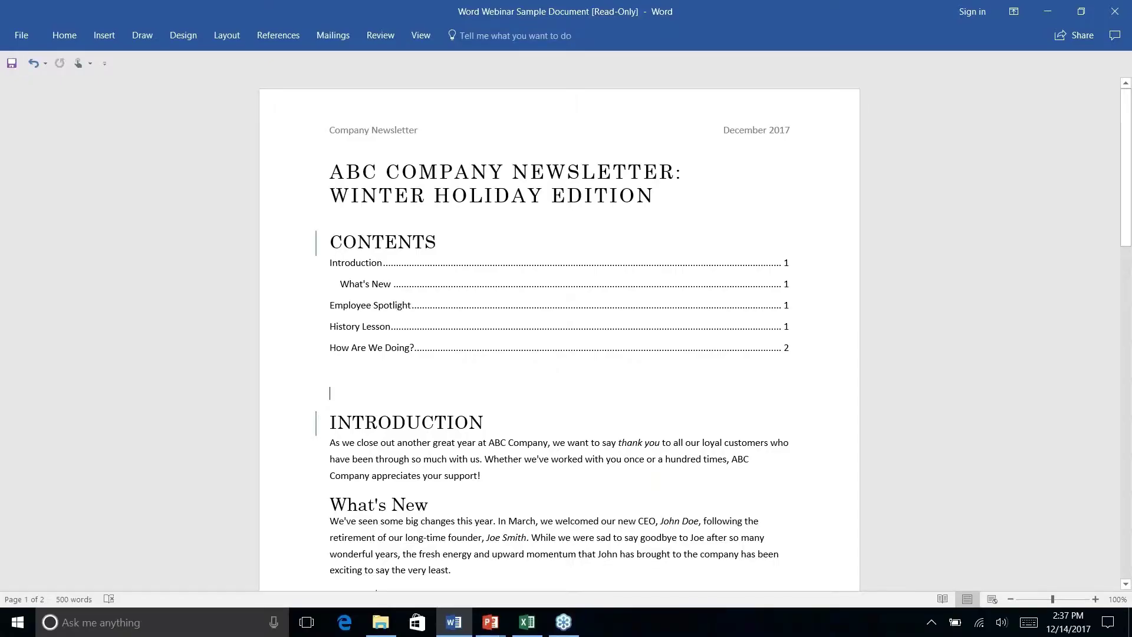
pyautogui.click(638, 307)
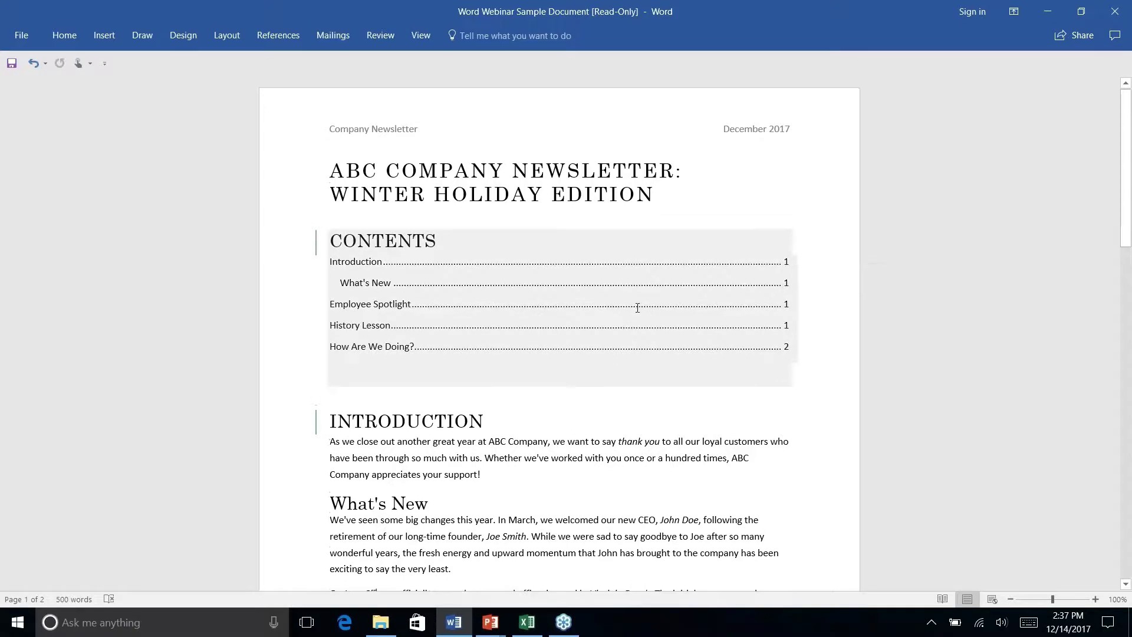
pyautogui.keyDown('ctrl'); pyautogui.click(638, 307); pyautogui.keyUp('ctrl')
pyautogui.scroll(-10, 638, 307)
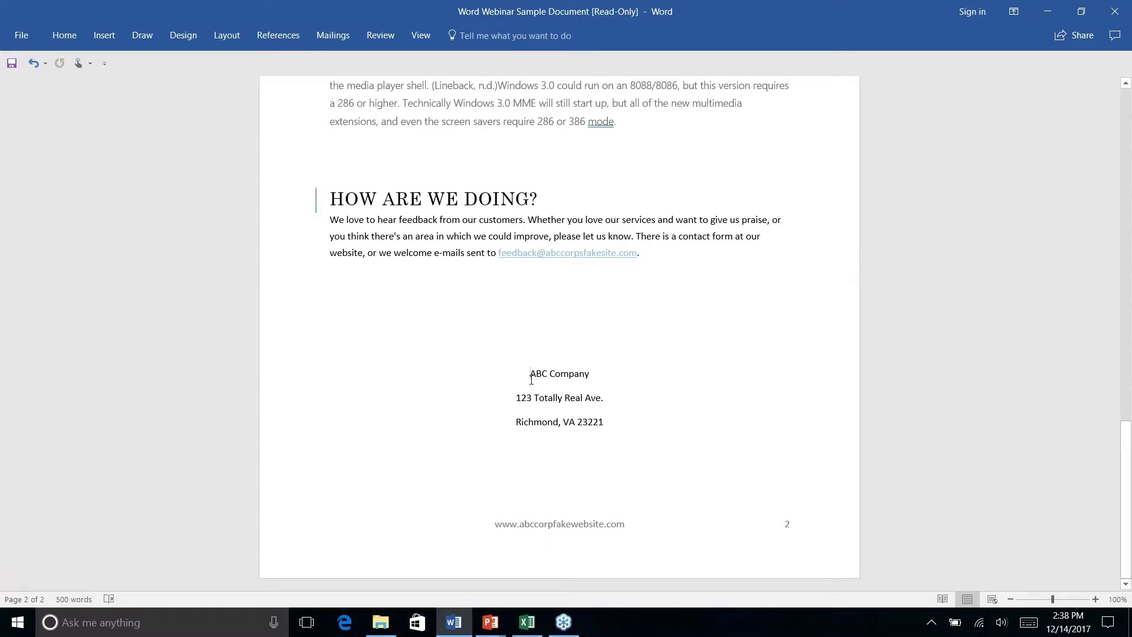
pyautogui.click(102, 36)
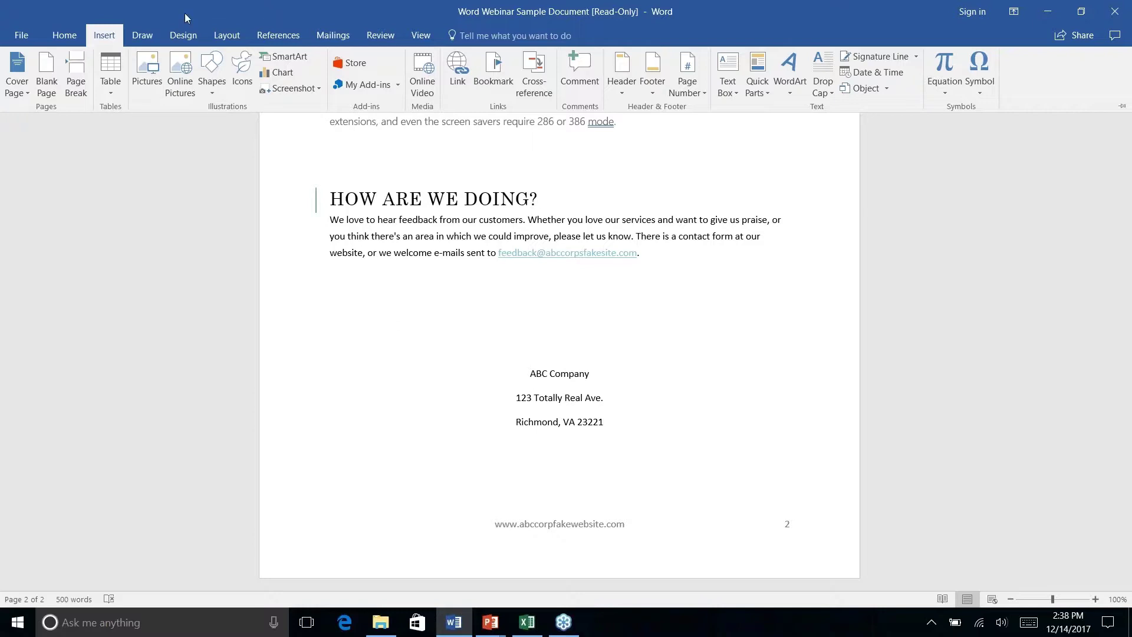
pyautogui.rightClick(212, 93)
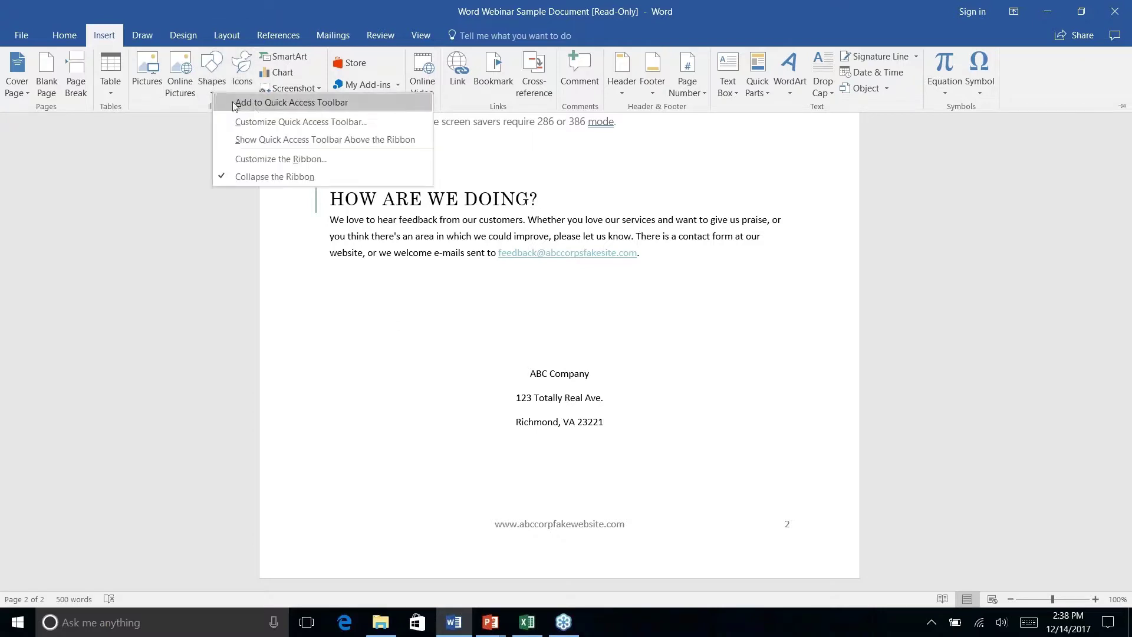
pyautogui.click(213, 68)
pyautogui.click(212, 66)
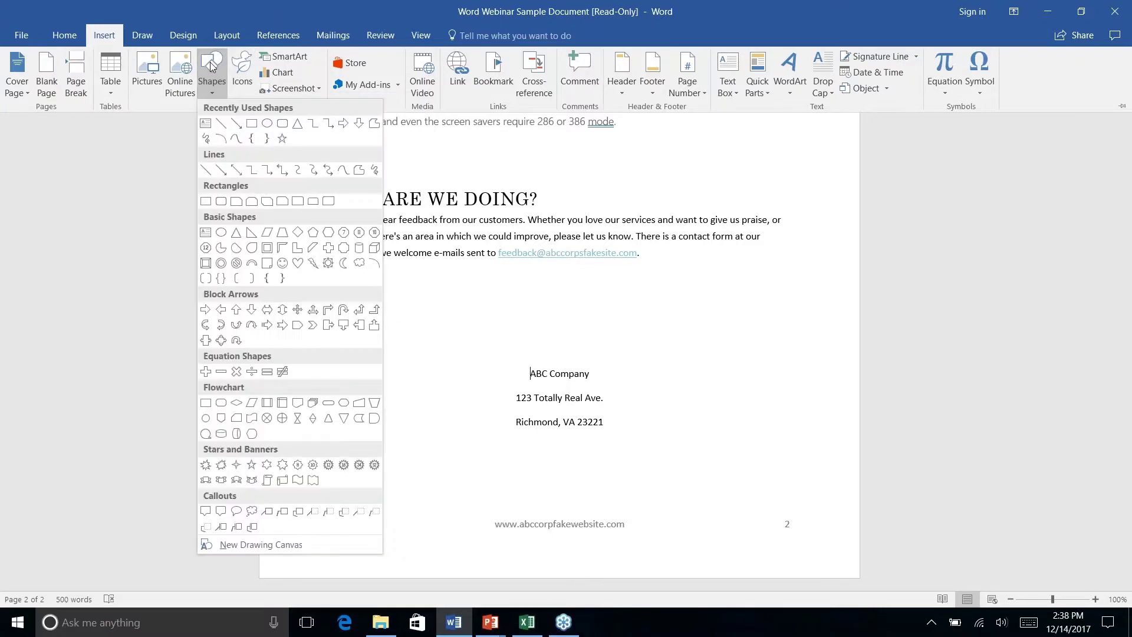
pyautogui.click(283, 123)
pyautogui.press('Escape')
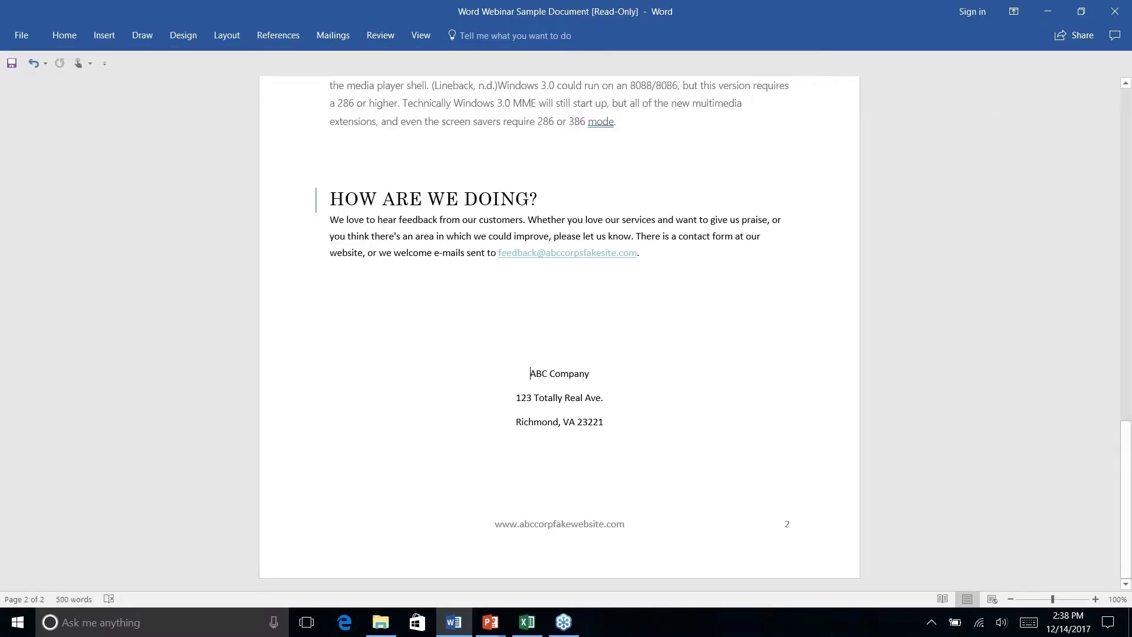
# Draw a rounded rectangle that covers the three-line company address block near the end of page 2.
pyautogui.click(134, 35)
pyautogui.click(104, 35)
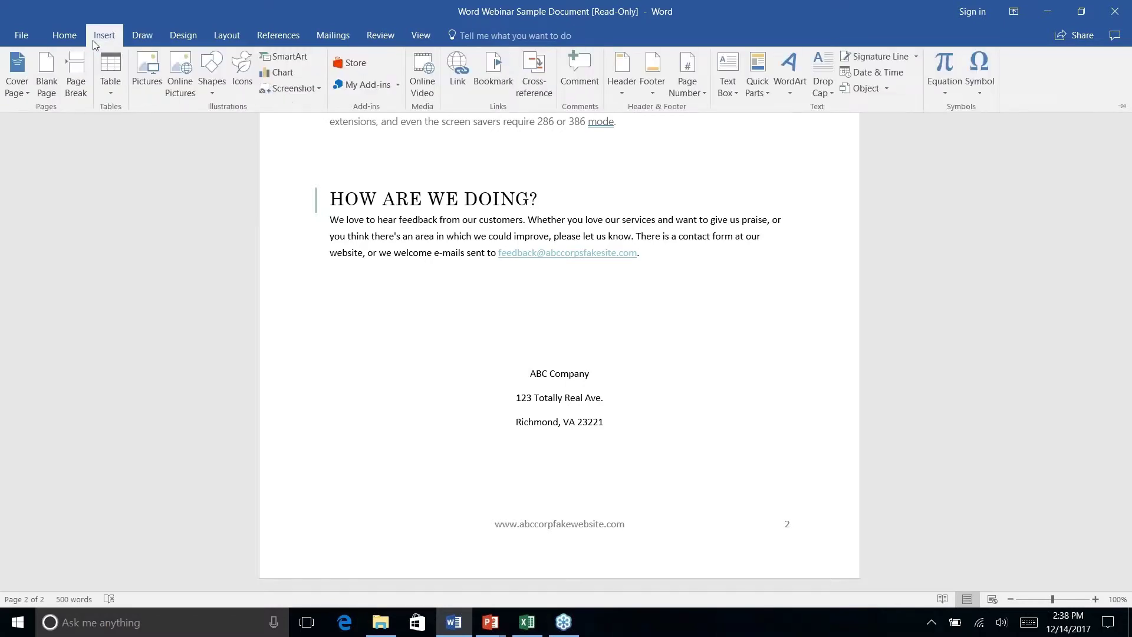
pyautogui.click(220, 91)
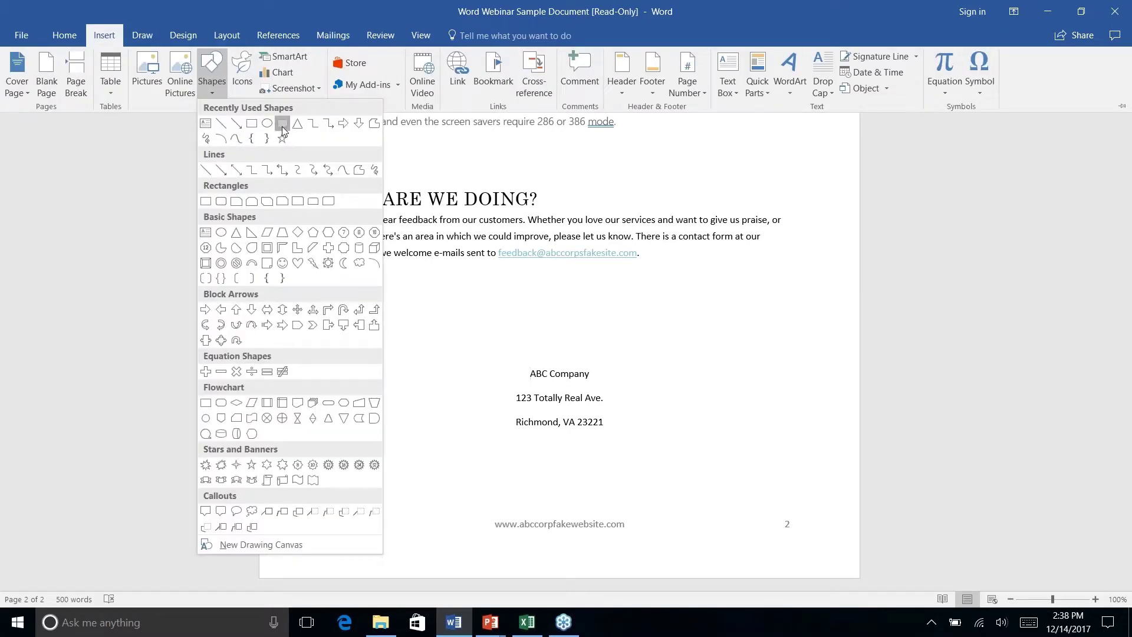
pyautogui.click(268, 124)
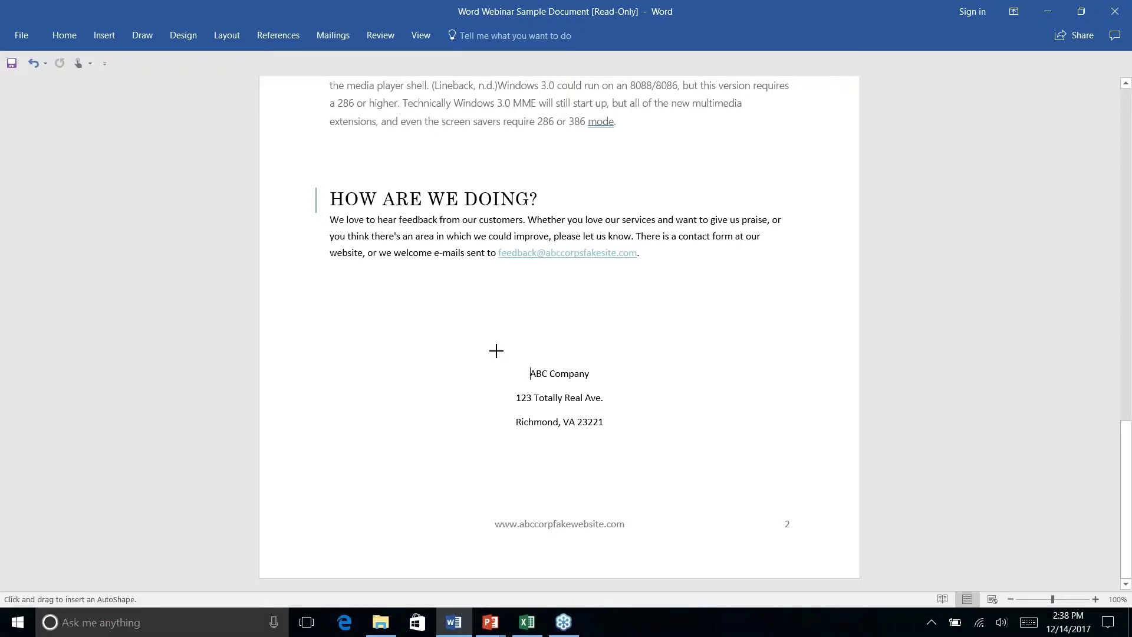
pyautogui.moveTo(496, 351); pyautogui.dragTo(622, 449)
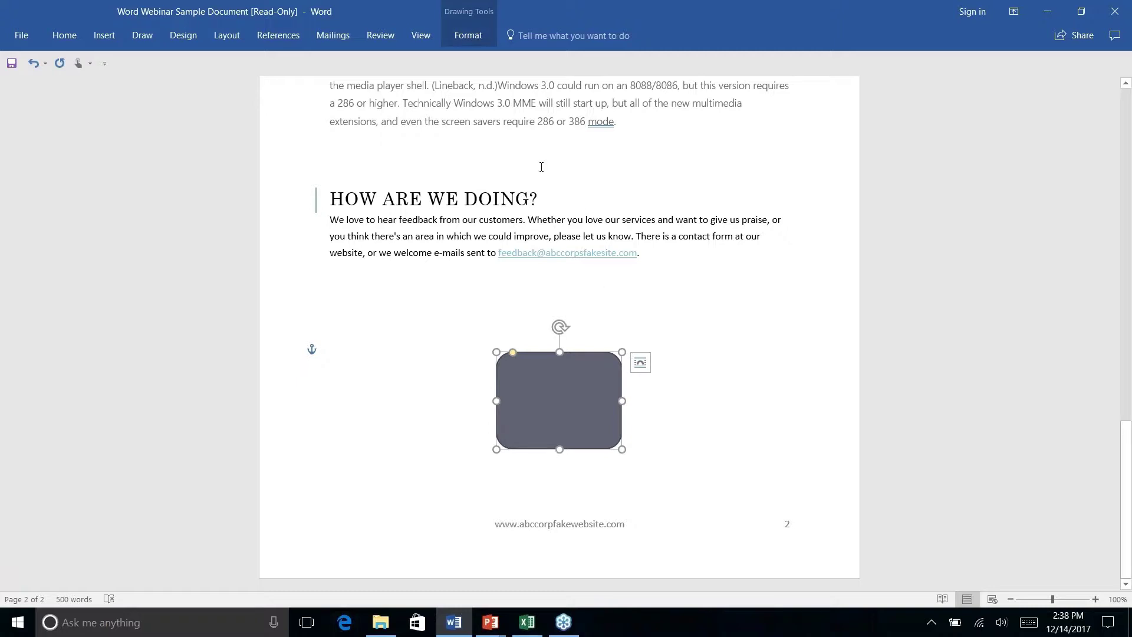
# Send the rounded rectangle near the end of page 2 behind the text of the company address block.
pyautogui.click(469, 39)
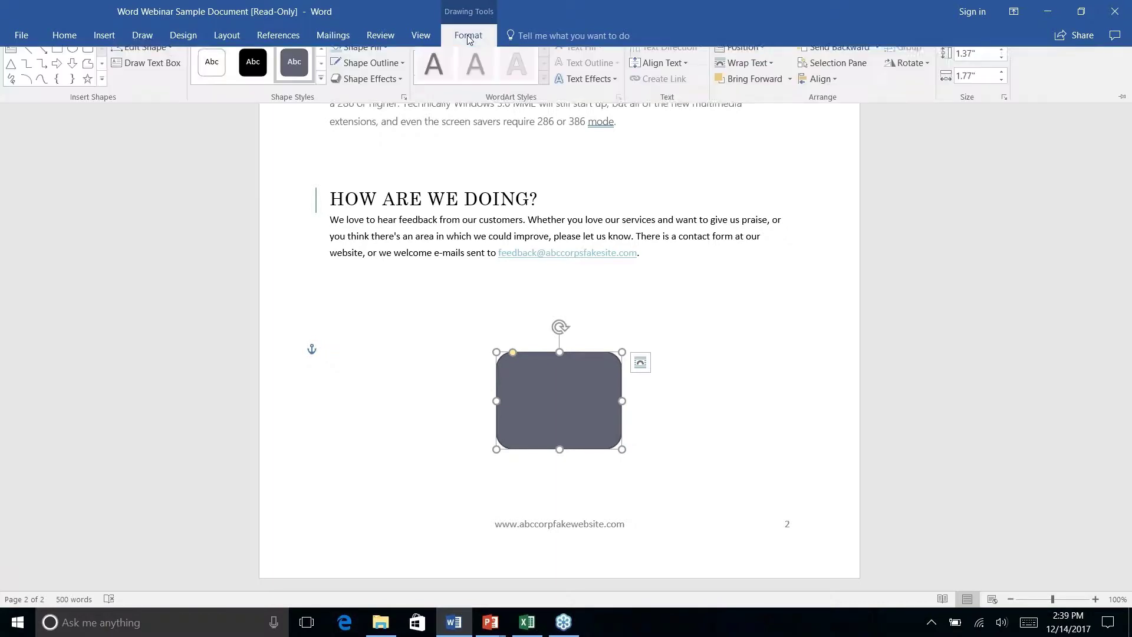
pyautogui.click(876, 57)
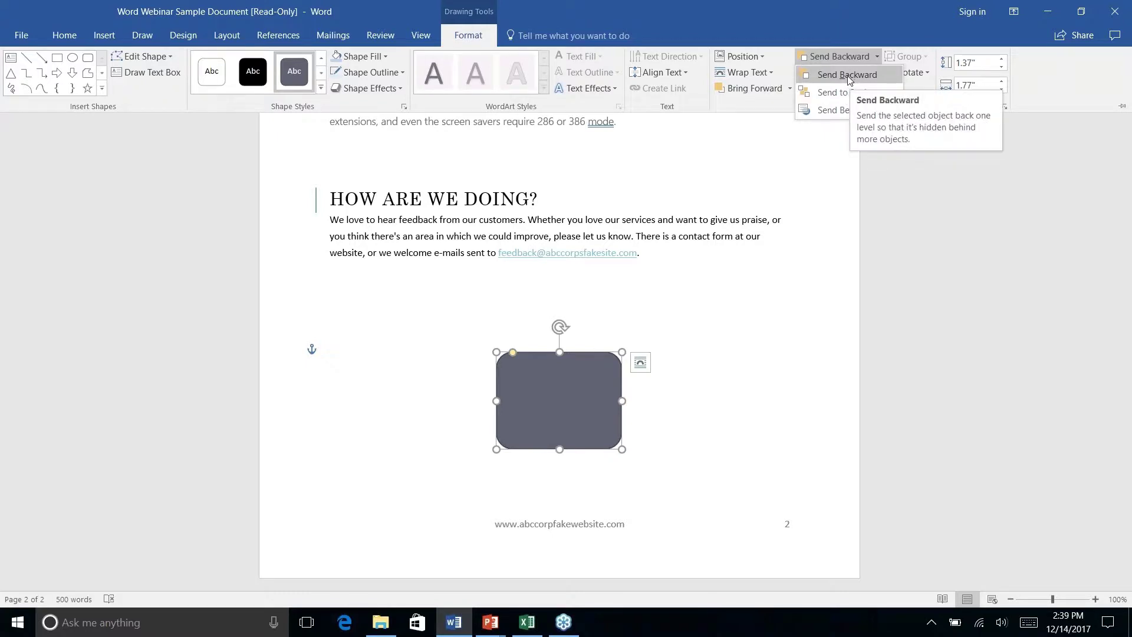
pyautogui.rightClick(847, 113)
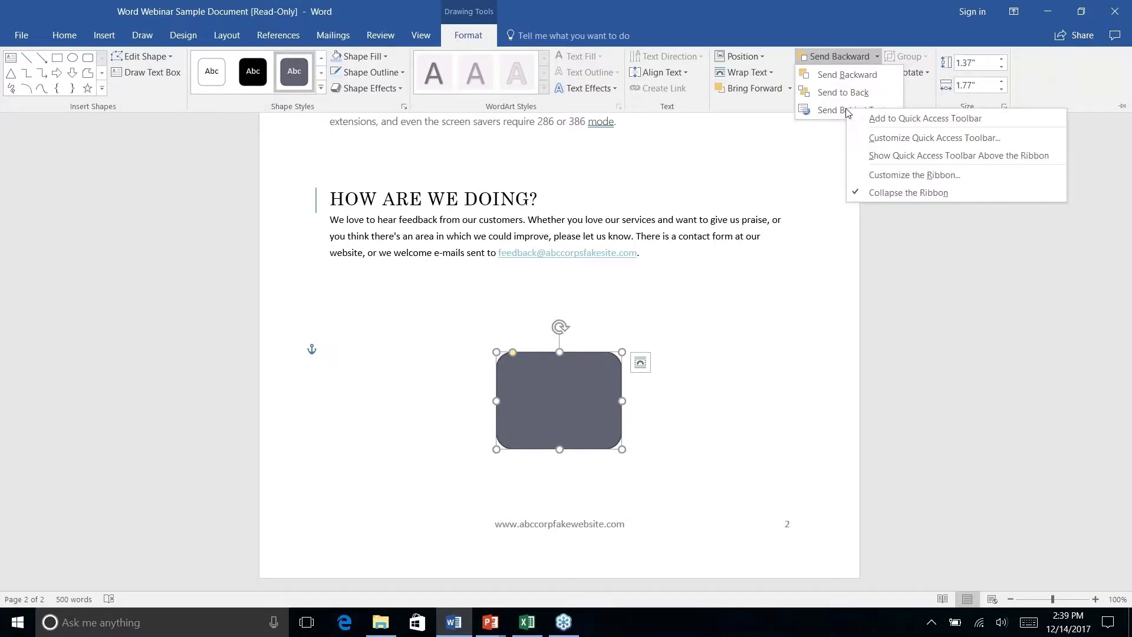
pyautogui.click(837, 111)
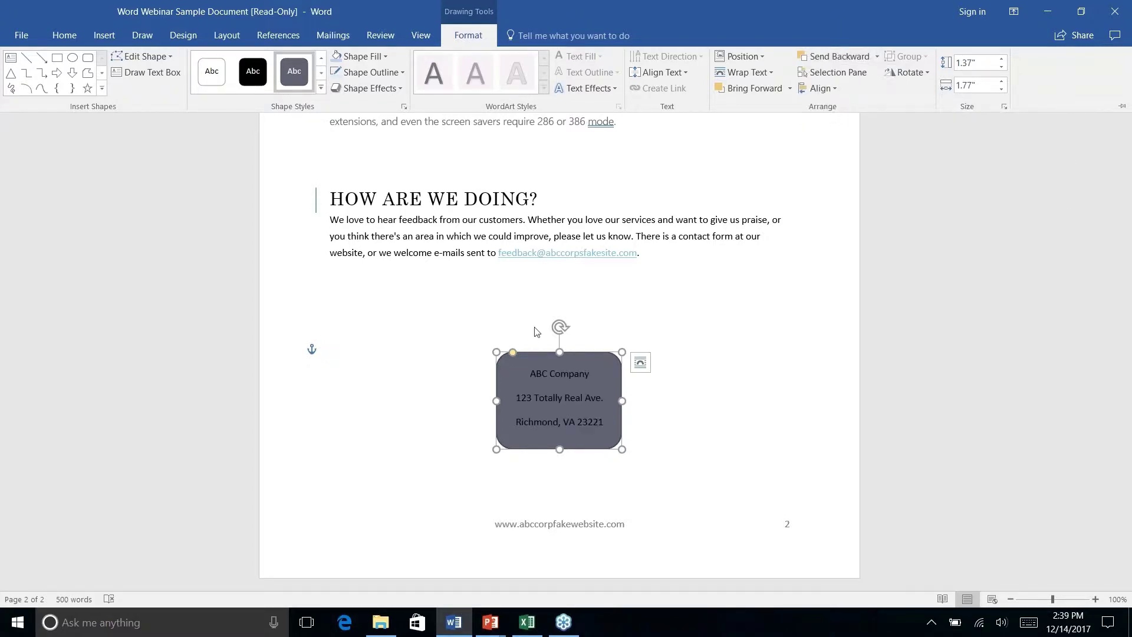
pyautogui.rightClick(674, 422)
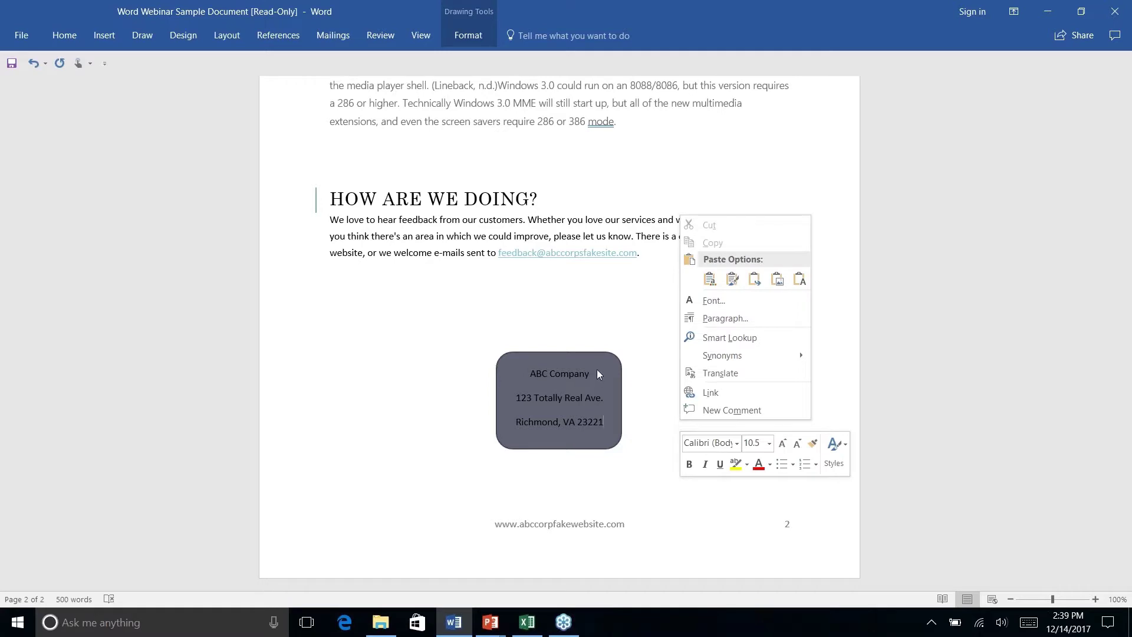
pyautogui.click(671, 393)
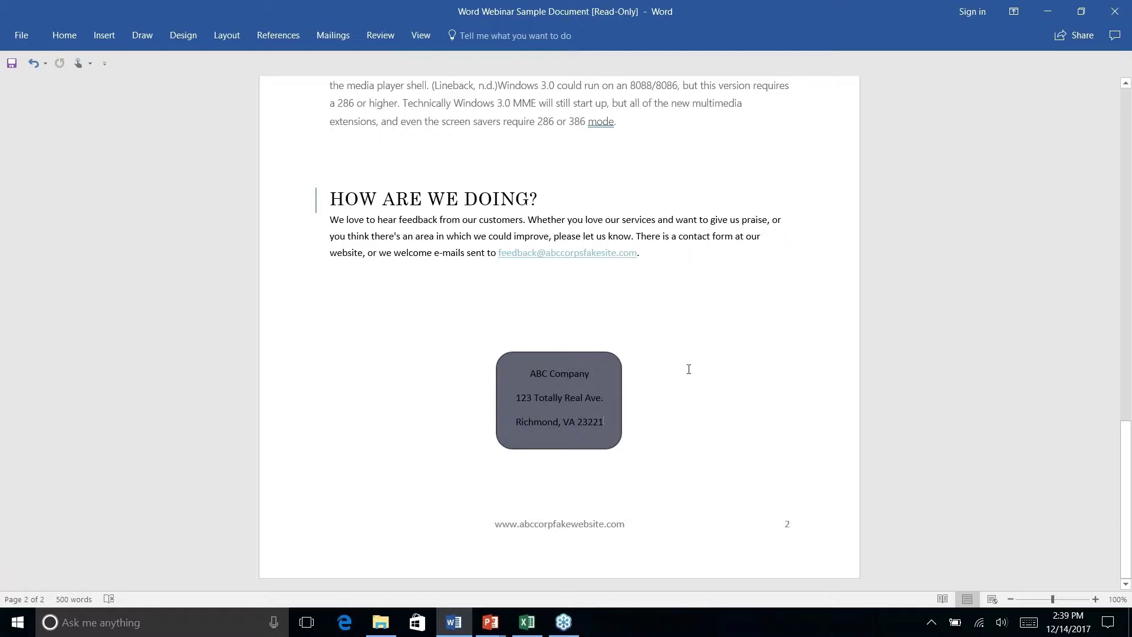
# Apply the light teal theme shape style from the fourth row of styles to the rounded rectangle behind the address block.
pyautogui.click(608, 381)
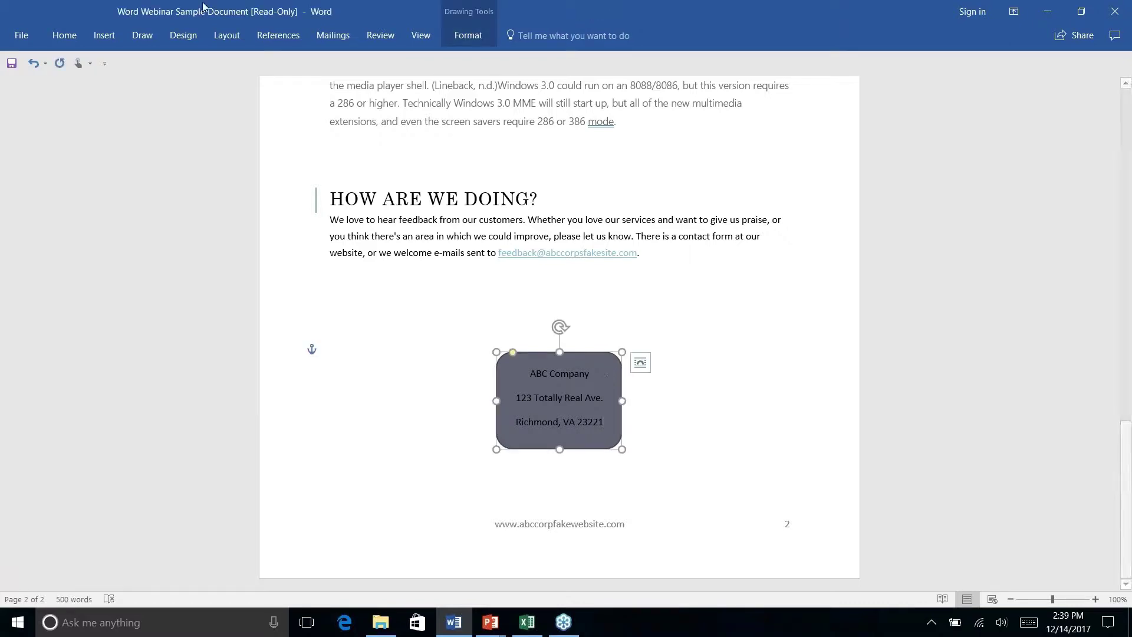
pyautogui.click(109, 37)
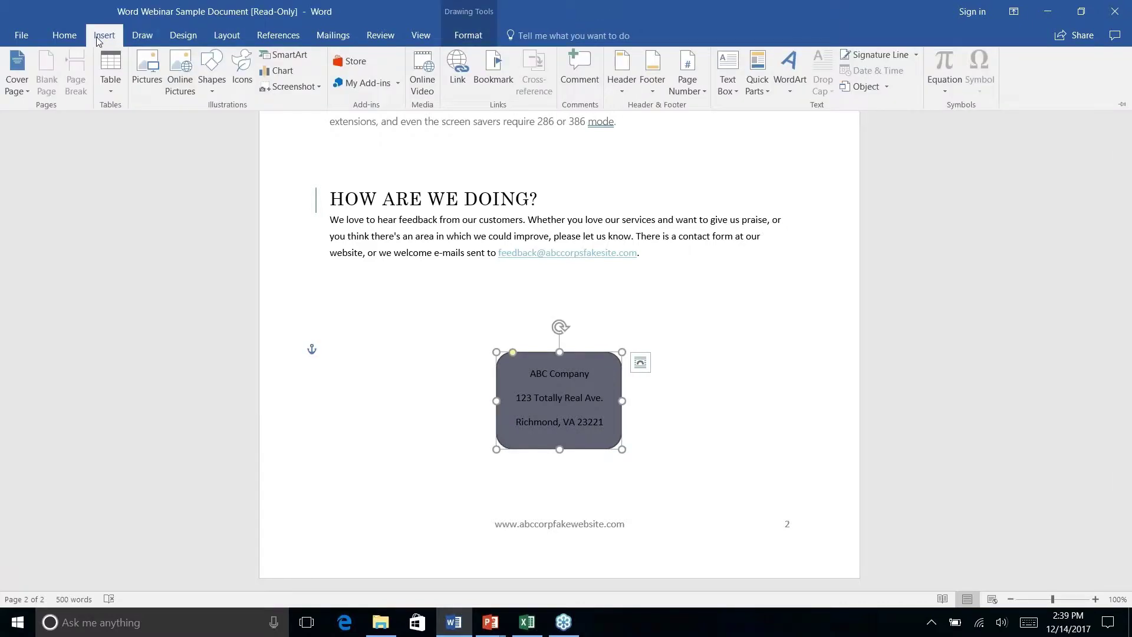
pyautogui.click(64, 35)
pyautogui.click(468, 35)
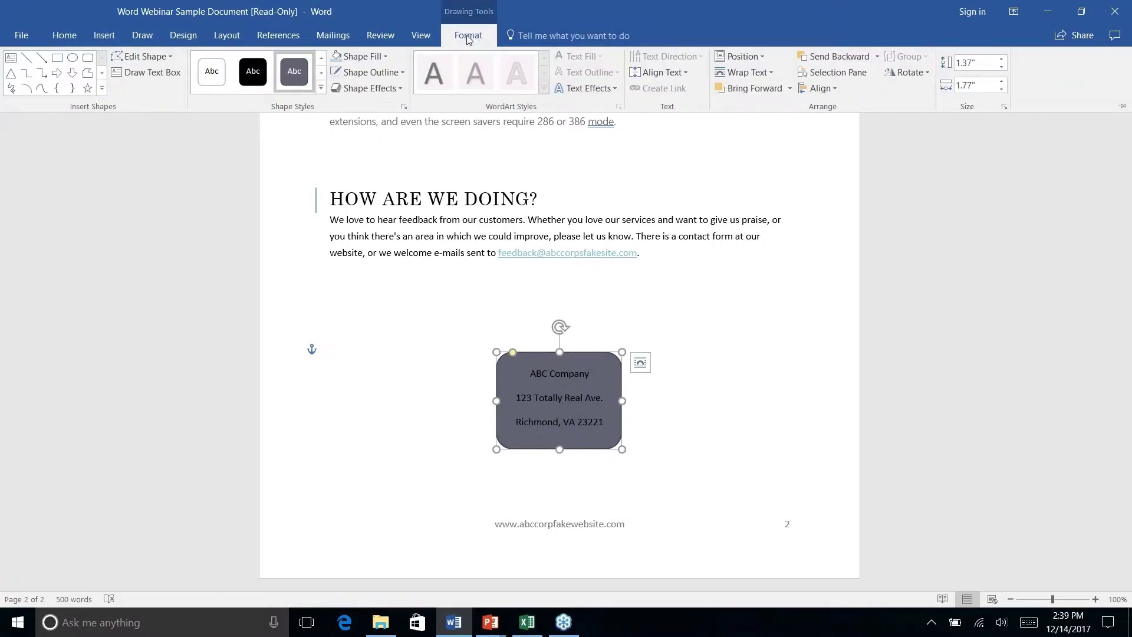
pyautogui.click(321, 87)
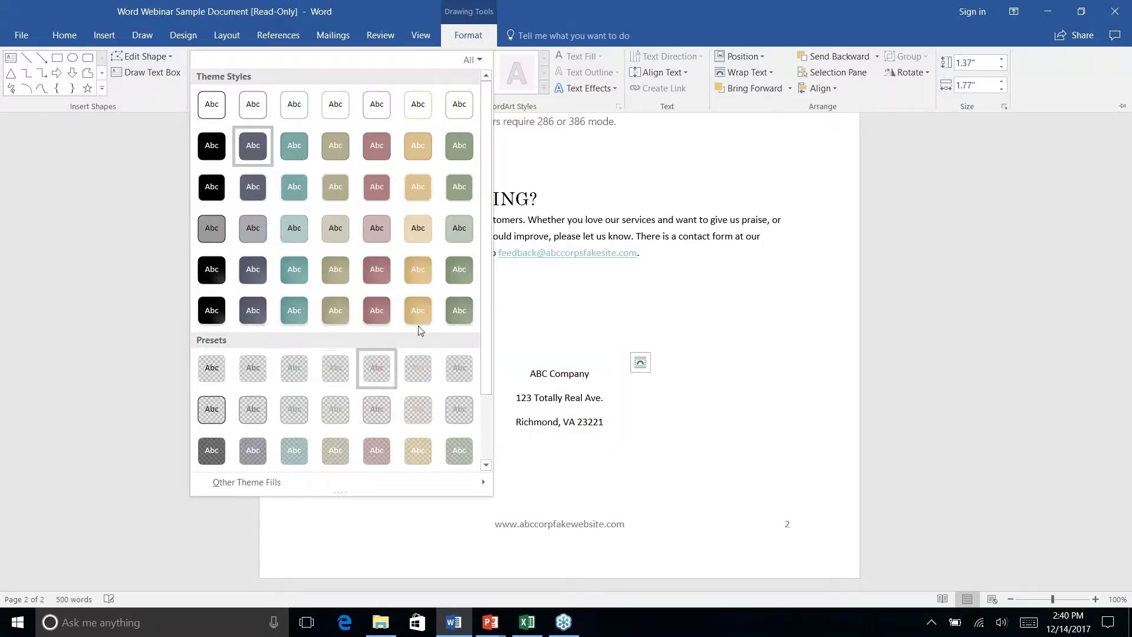
pyautogui.scroll(-1, 423, 328)
pyautogui.scroll(1, 422, 328)
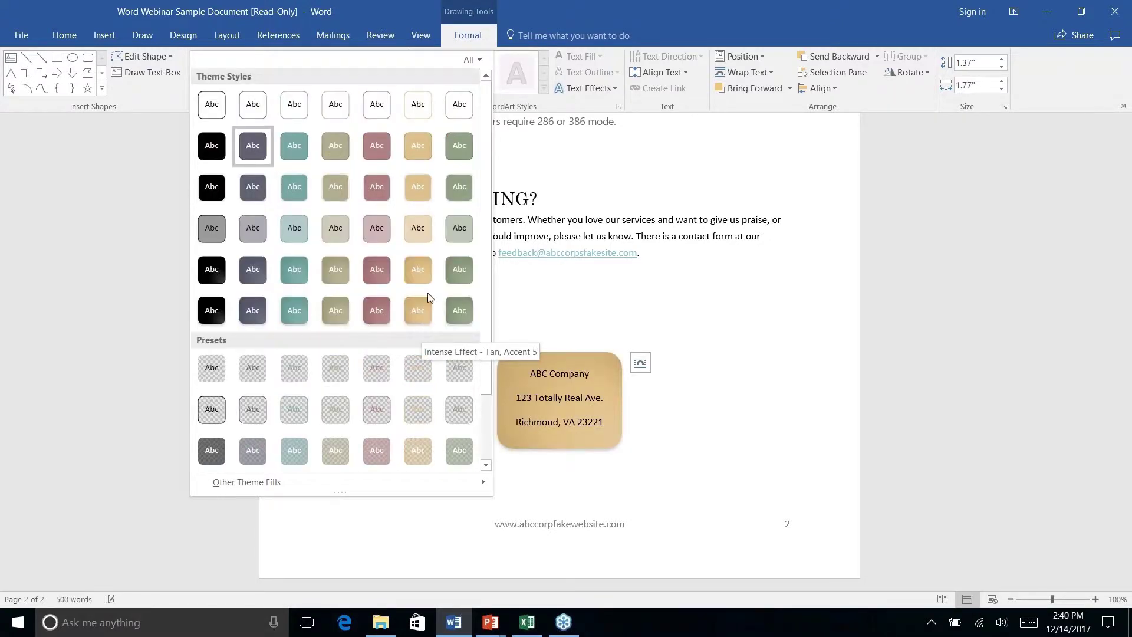
pyautogui.rightClick(294, 232)
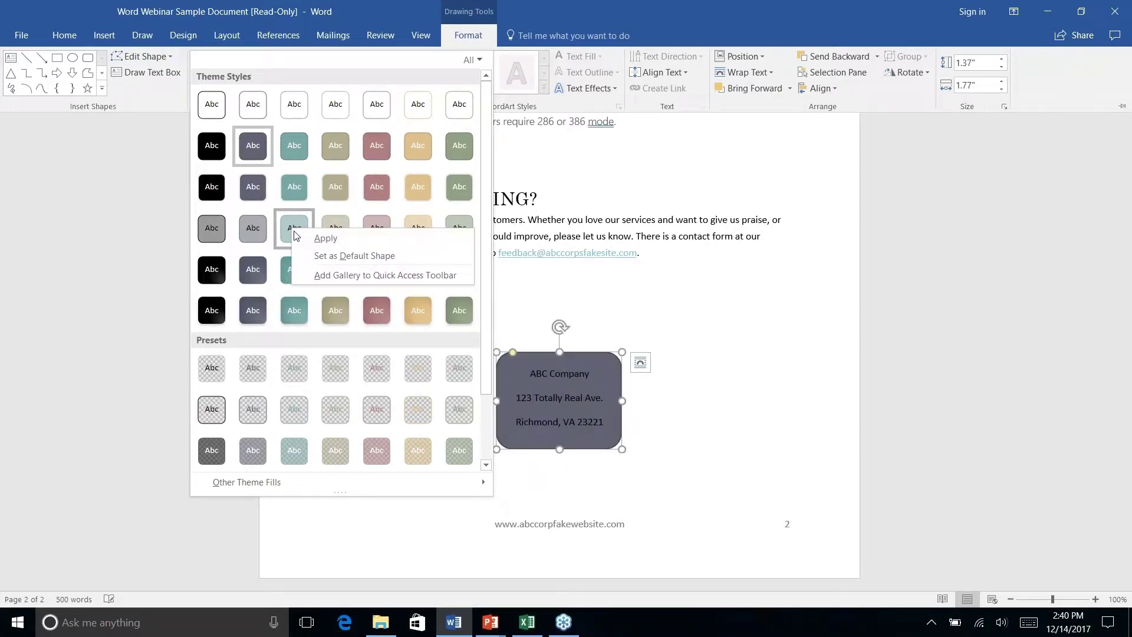
pyautogui.click(287, 224)
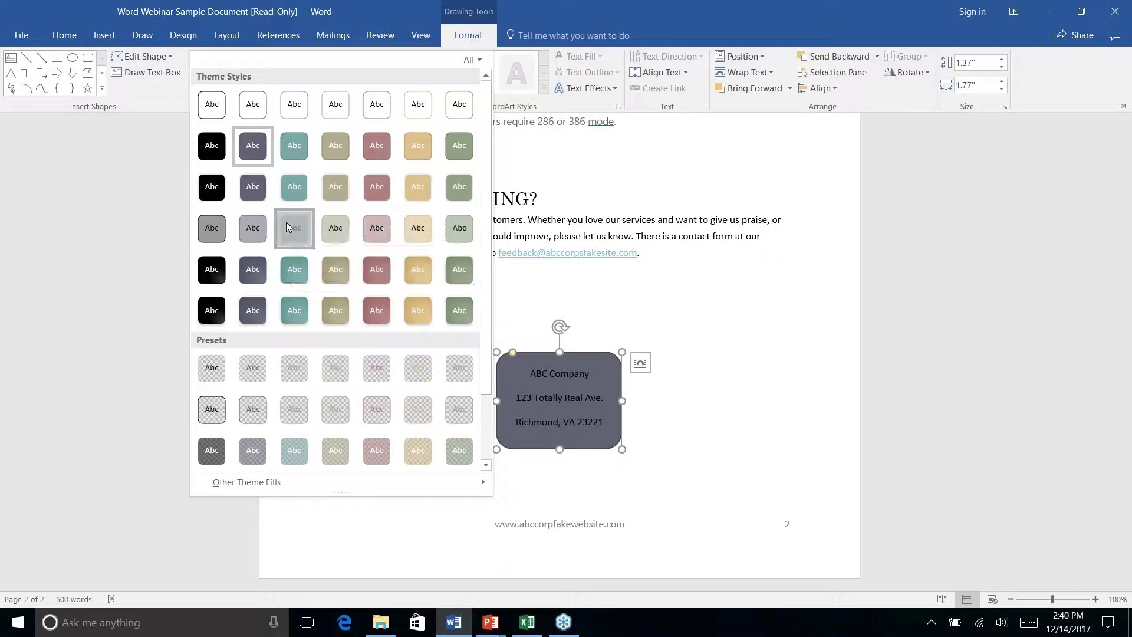
pyautogui.click(287, 224)
pyautogui.hotkey('ctrl', 'F1')
pyautogui.rightClick(667, 430)
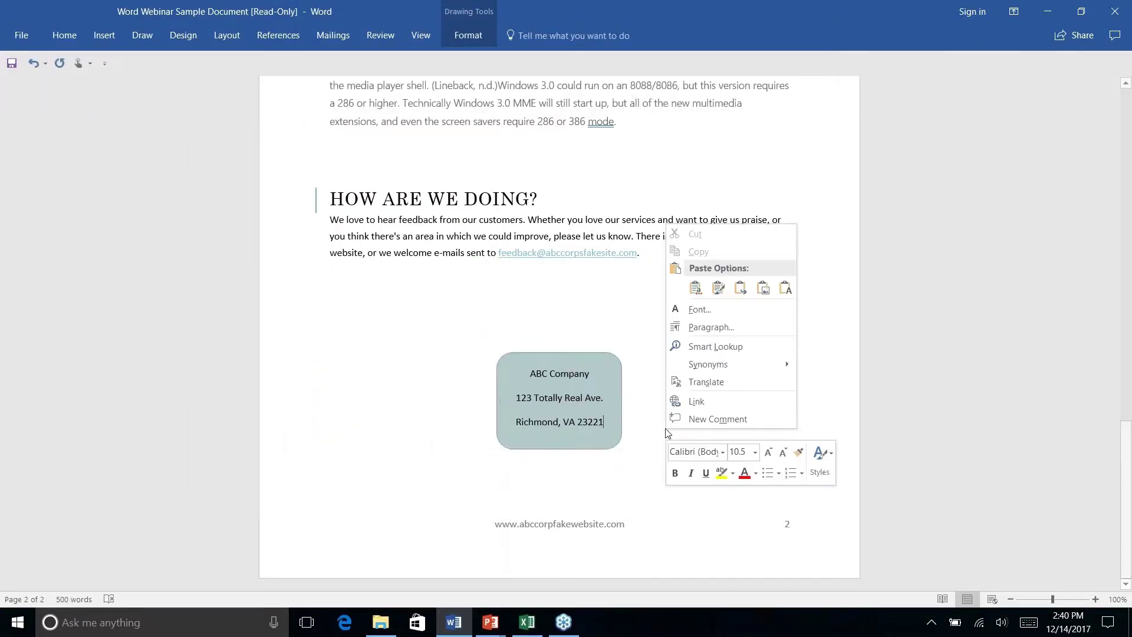
pyautogui.click(621, 305)
# Give the address block's rounded rectangle a darkest-shade teal outline with a weight of 2¼ pt.
pyautogui.click(603, 367)
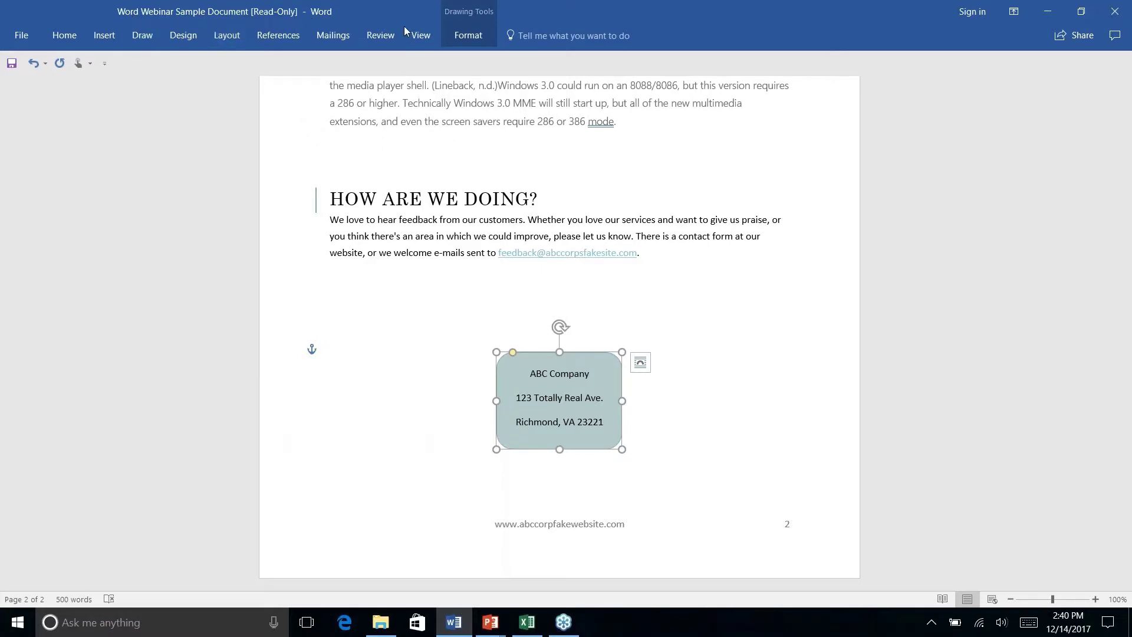
pyautogui.click(453, 37)
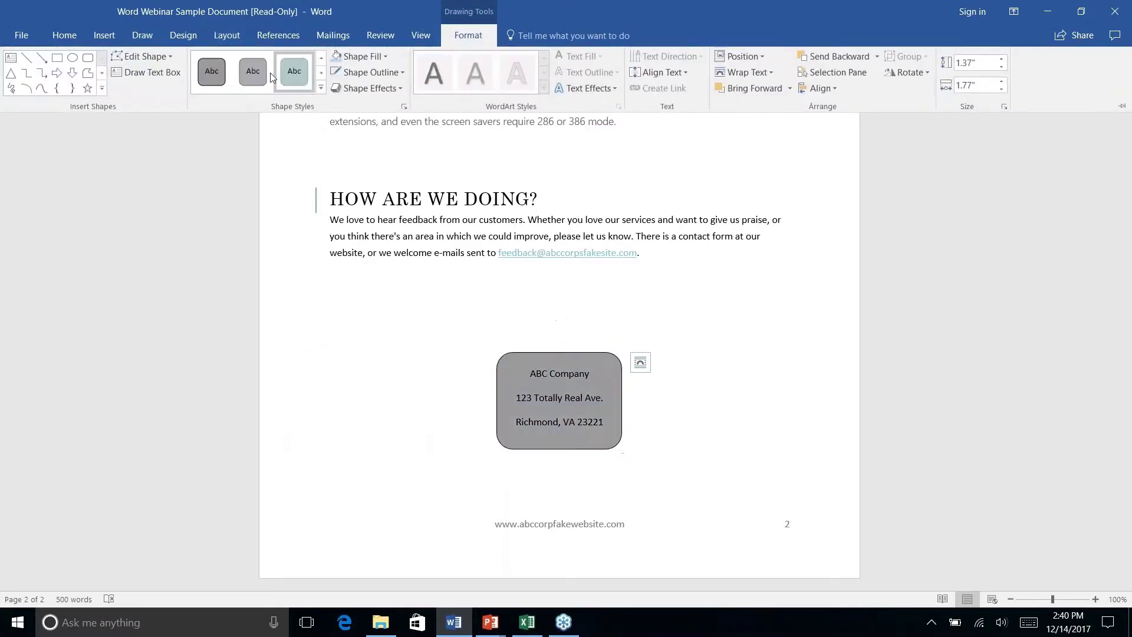
pyautogui.click(384, 72)
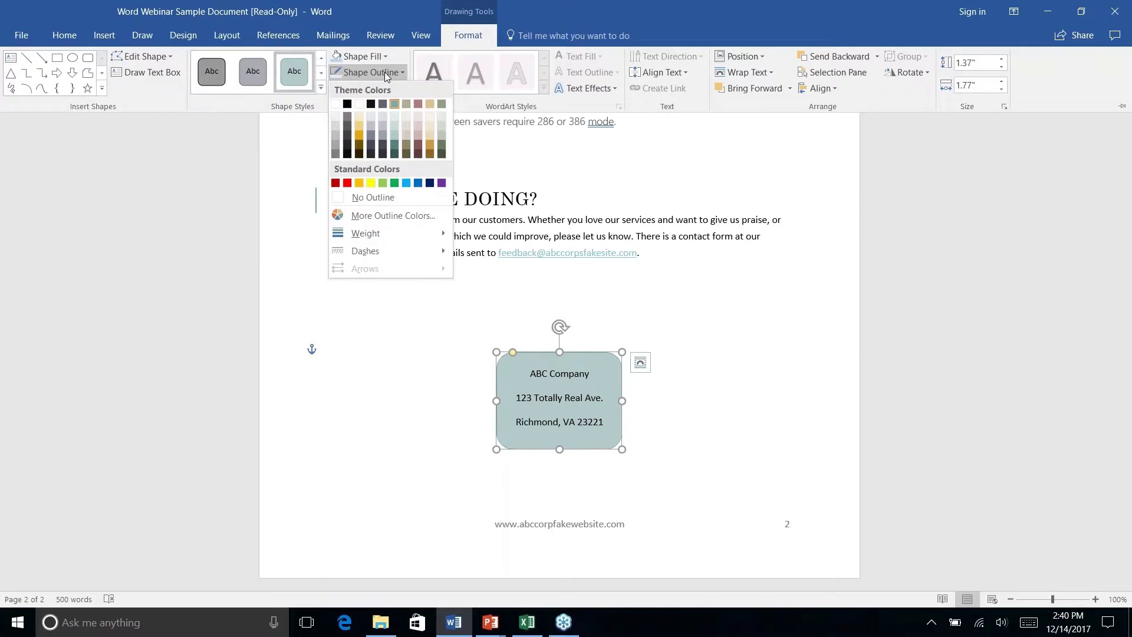
pyautogui.click(395, 155)
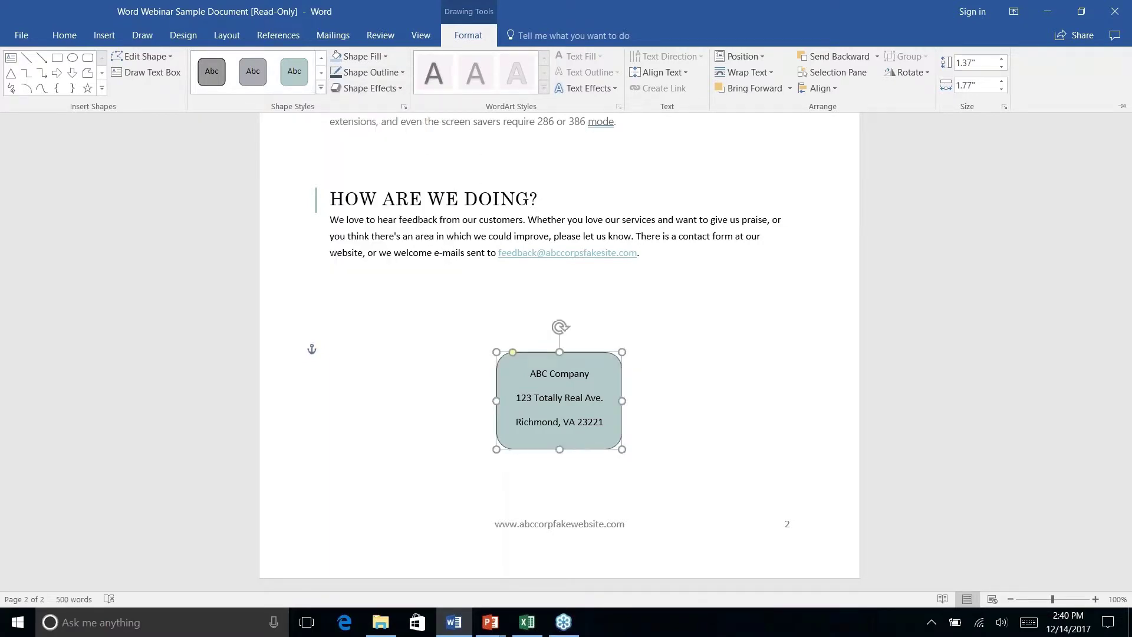
pyautogui.click(405, 73)
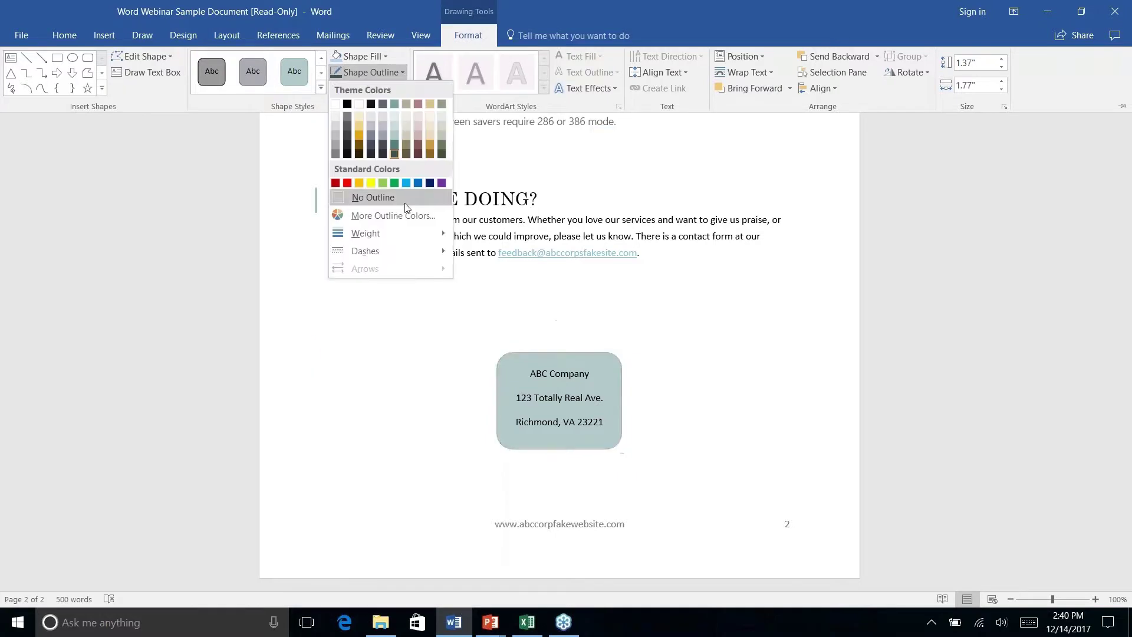
pyautogui.moveTo(409, 242)
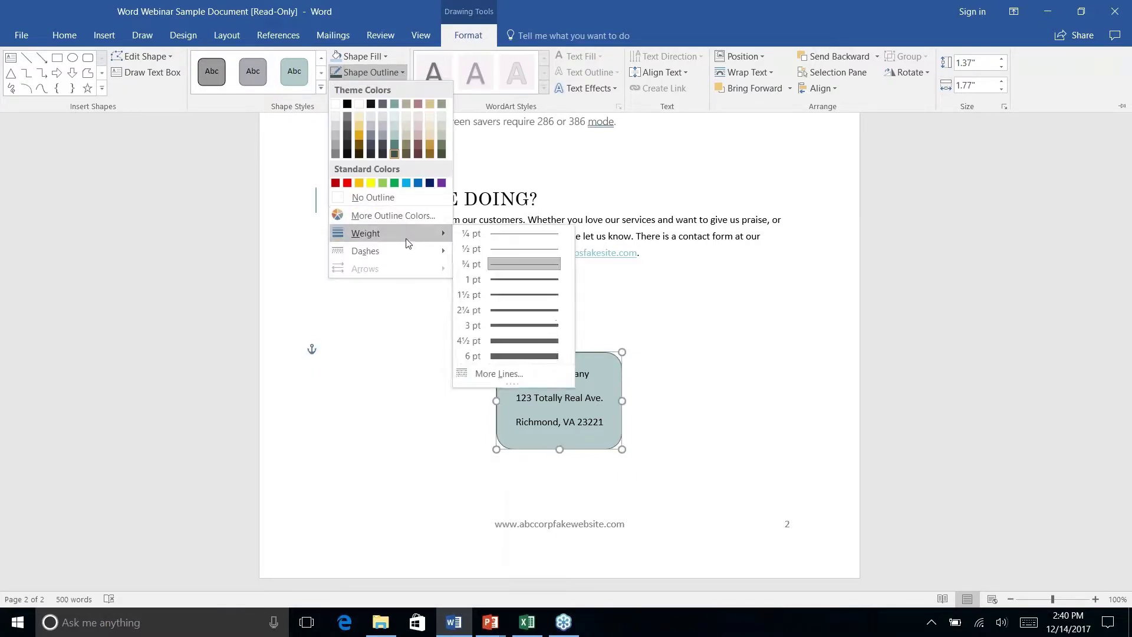
pyautogui.click(505, 310)
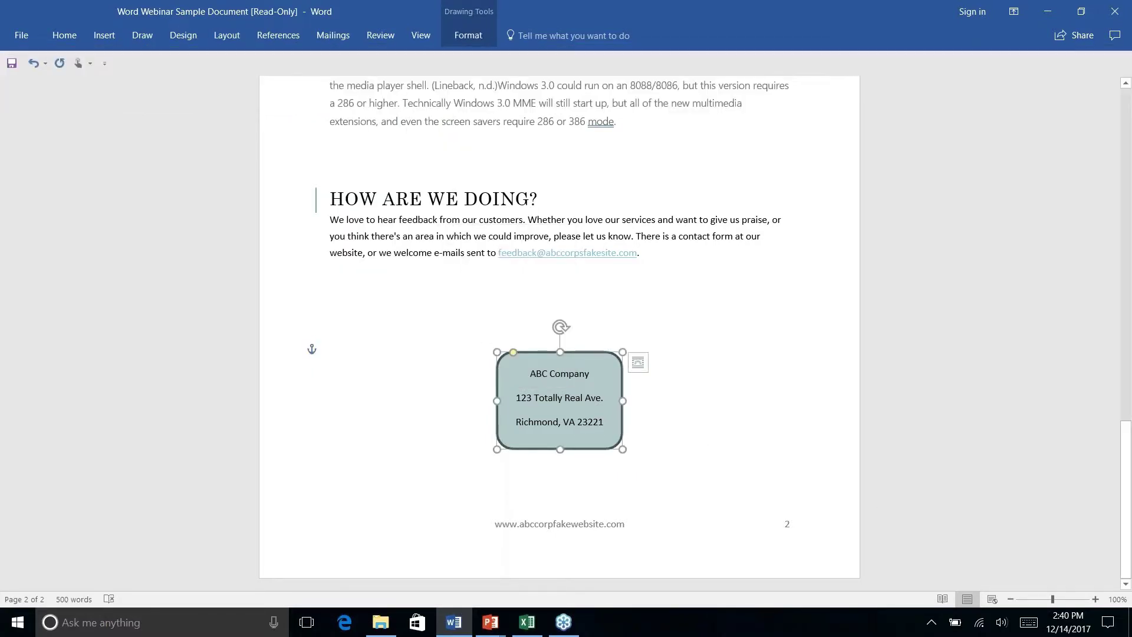
pyautogui.click(603, 422)
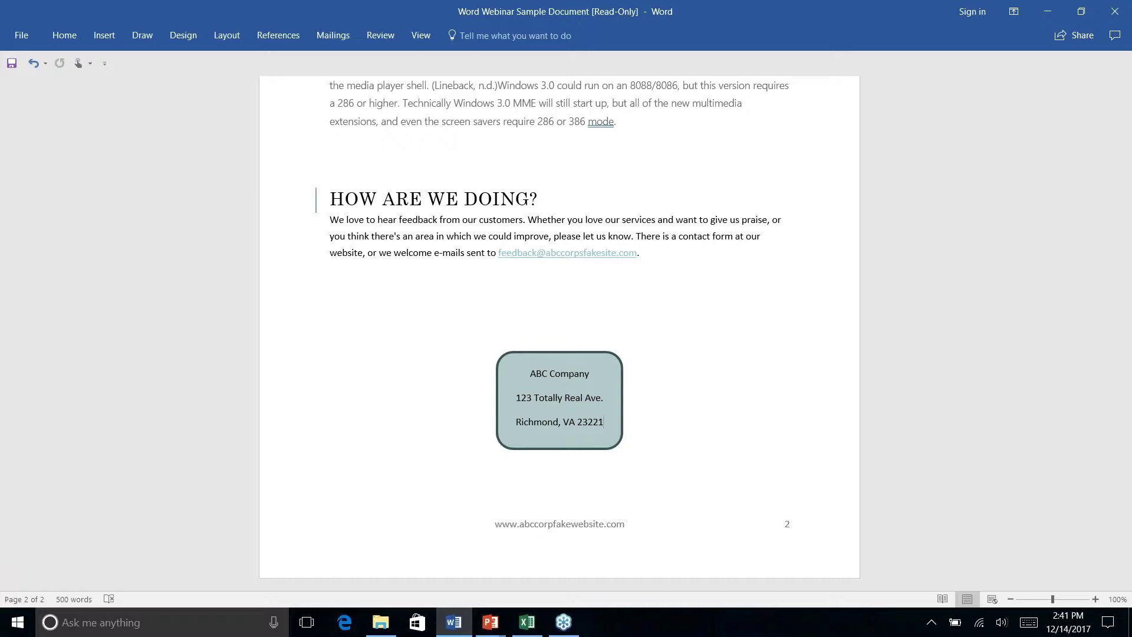
# Draw a rounded rectangle about 0.42" high and 3.14" wide over the History Lesson heading on page 2.
pyautogui.scroll(2, 560, 330)
pyautogui.scroll(15, 559, 333)
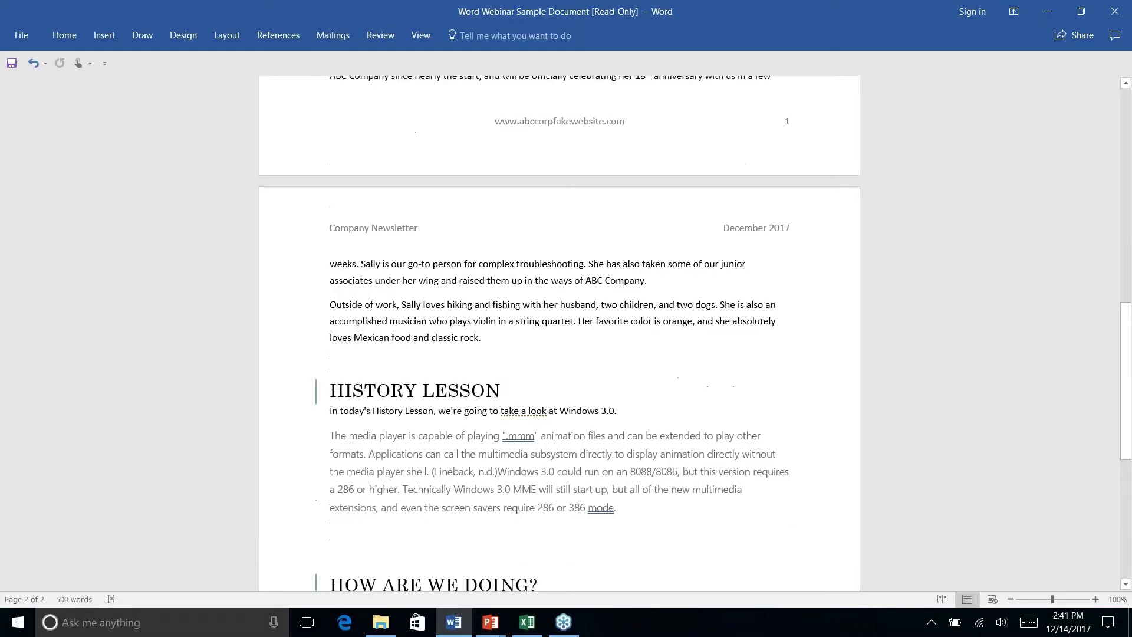
pyautogui.scroll(-9, 559, 333)
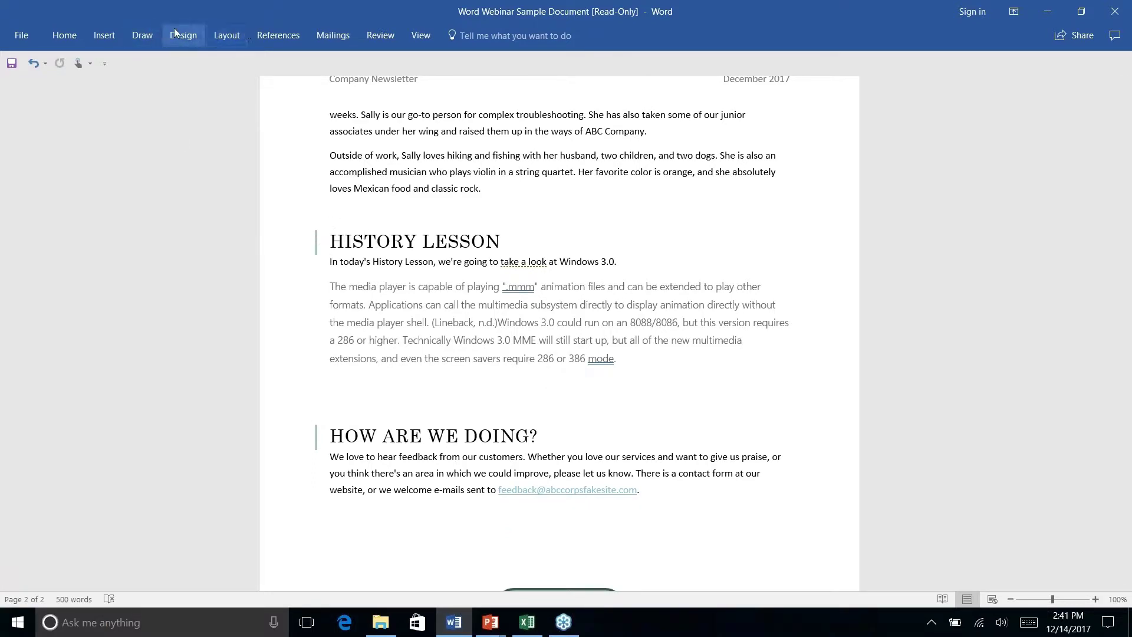
pyautogui.click(105, 35)
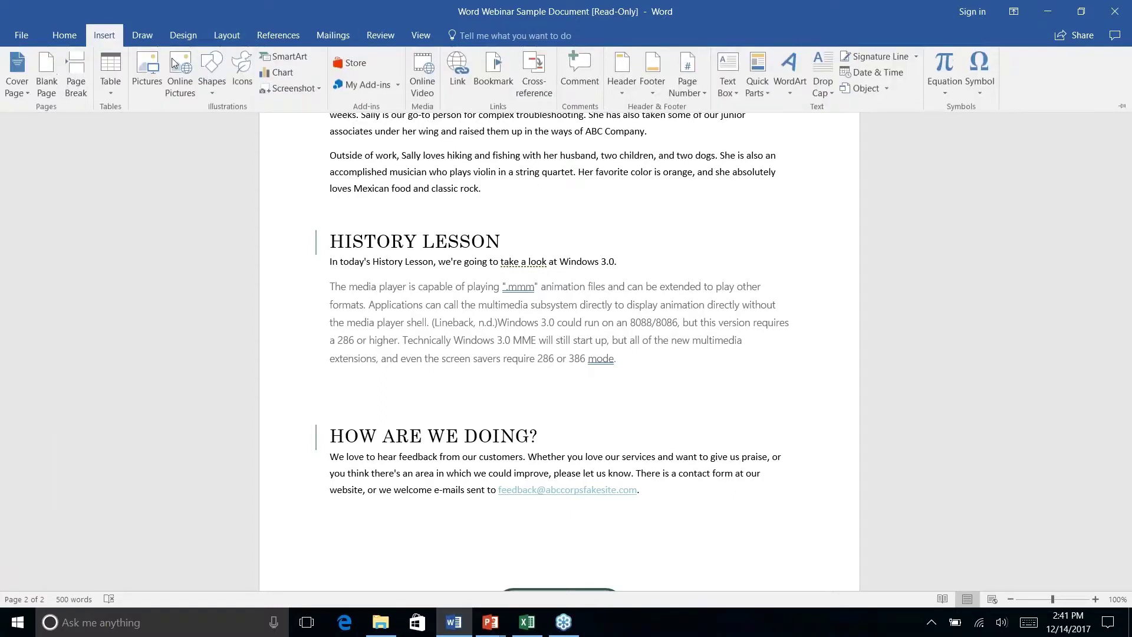
pyautogui.click(207, 90)
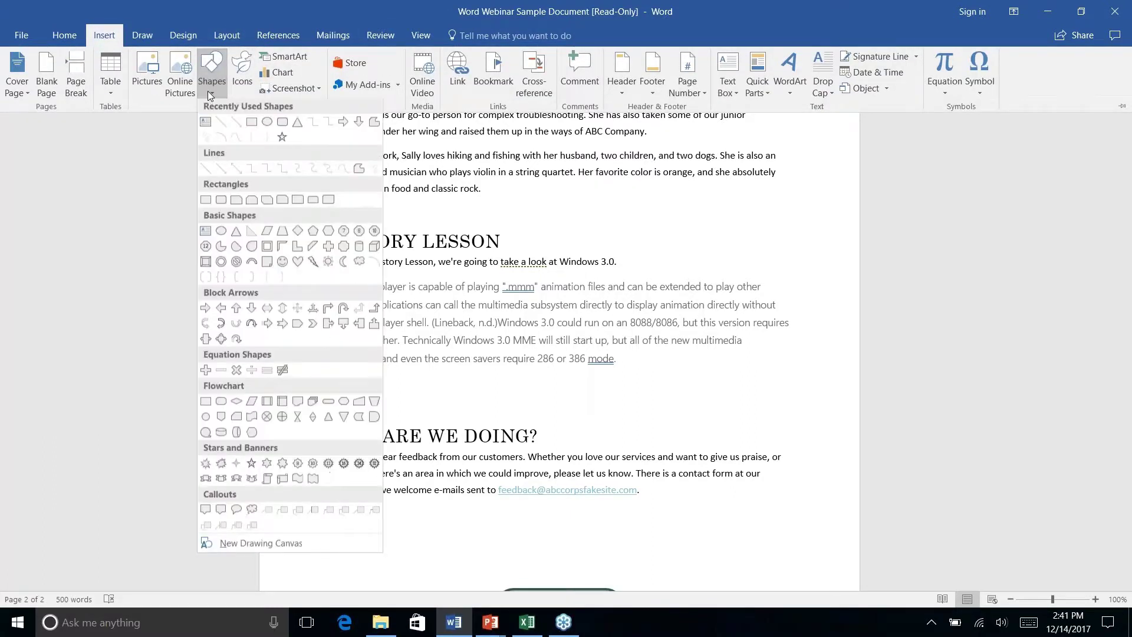
pyautogui.click(283, 121)
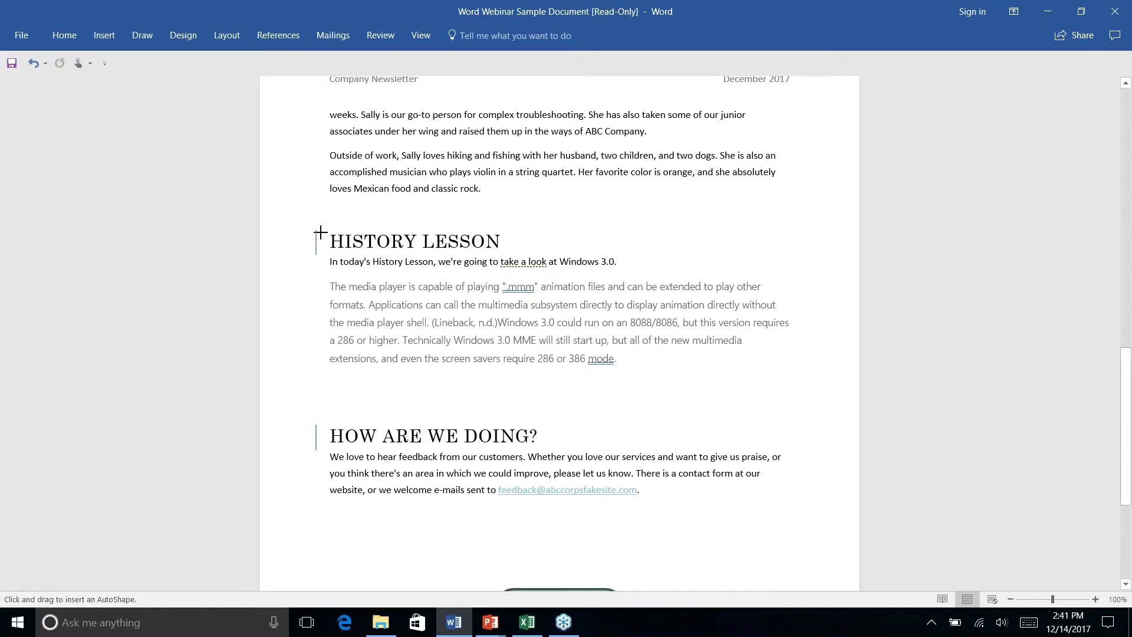
pyautogui.moveTo(322, 225)
pyautogui.mouseDown()
pyautogui.moveTo(572, 246)
pyautogui.moveTo(546, 255)
pyautogui.mouseUp()
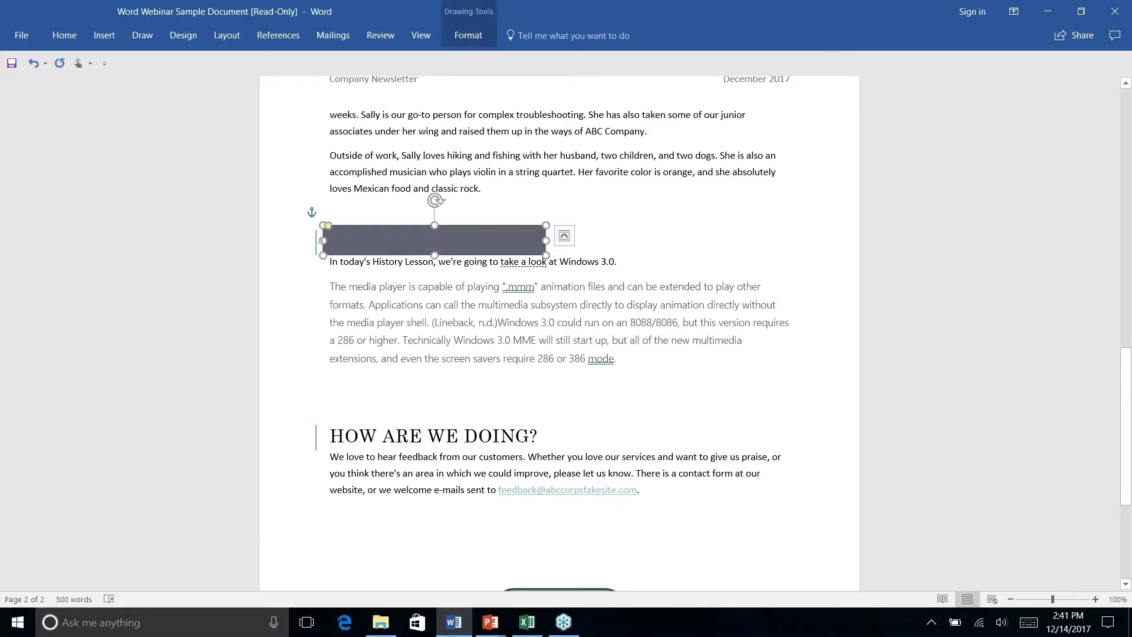
# Send the rounded rectangle covering the History Lesson heading behind the text.
pyautogui.click(466, 35)
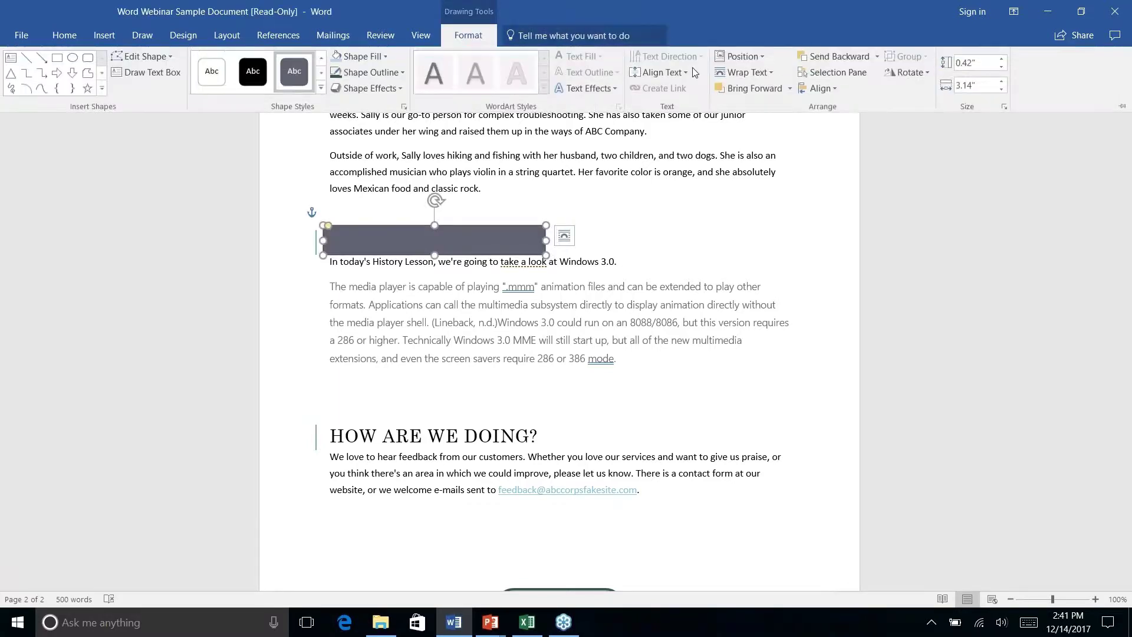
pyautogui.click(878, 57)
pyautogui.click(848, 112)
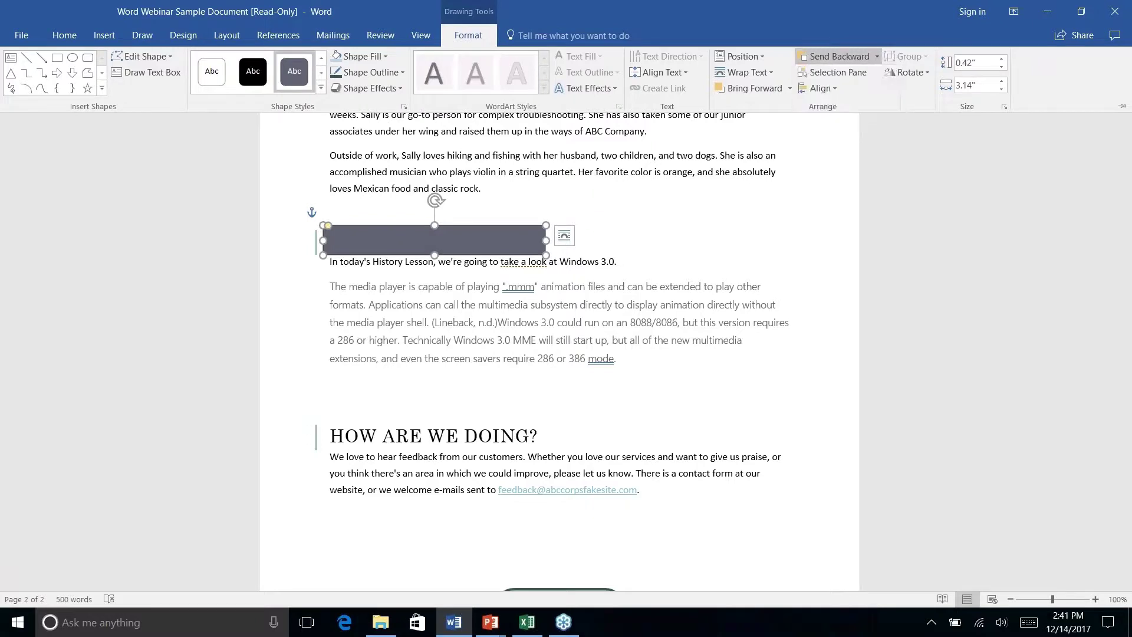
pyautogui.hotkey('ctrl', 'F1')
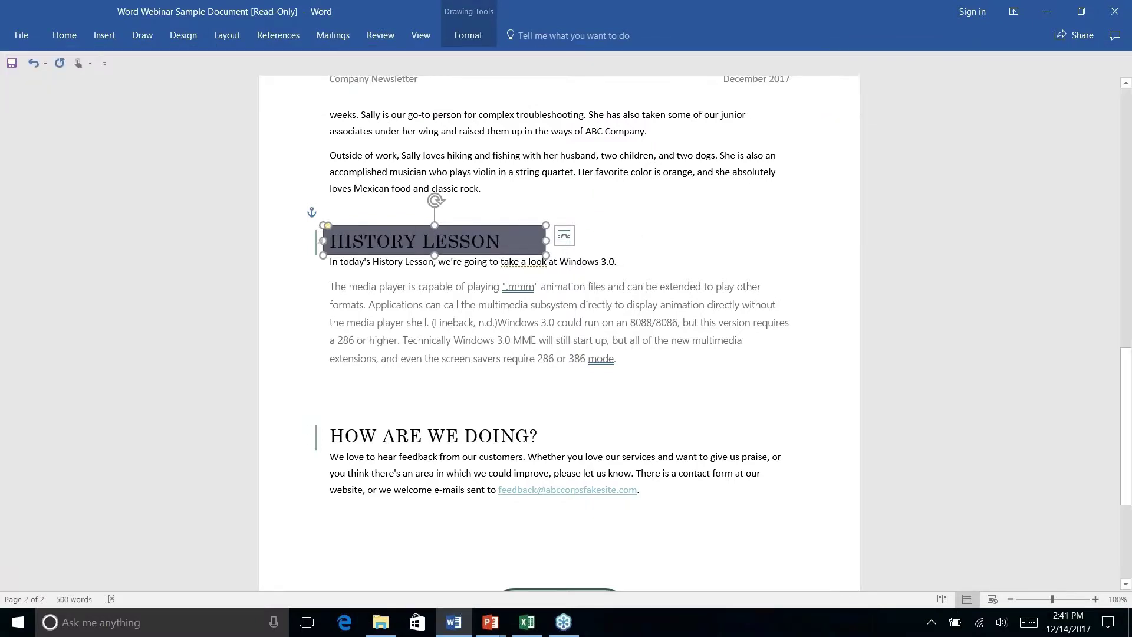
pyautogui.click(395, 261)
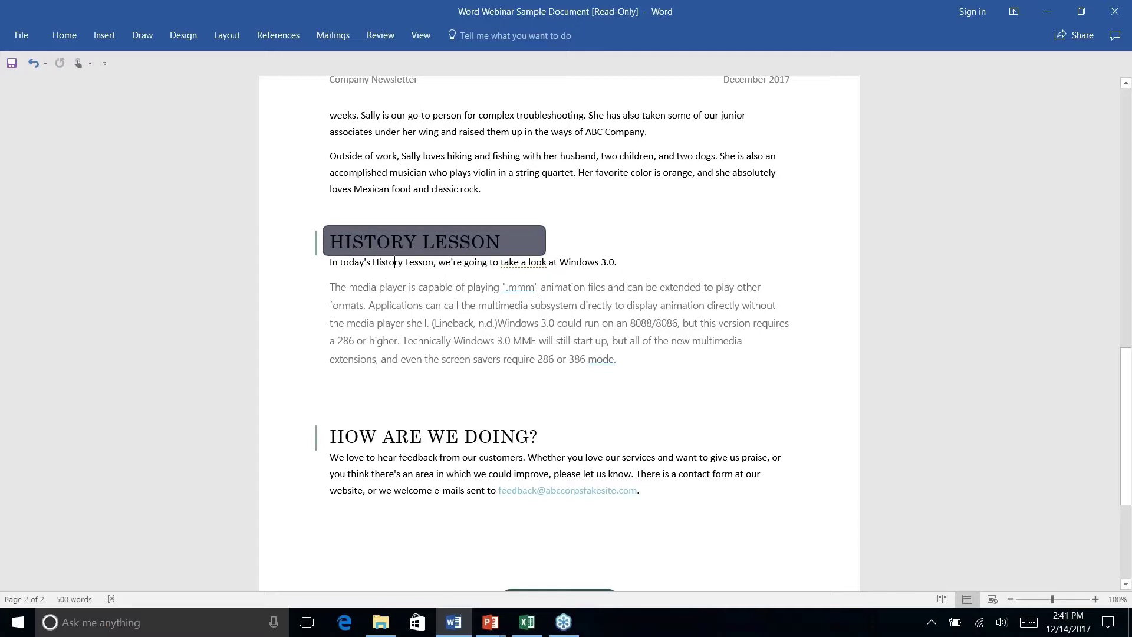
pyautogui.scroll(1, 539, 300)
pyautogui.scroll(-4, 539, 300)
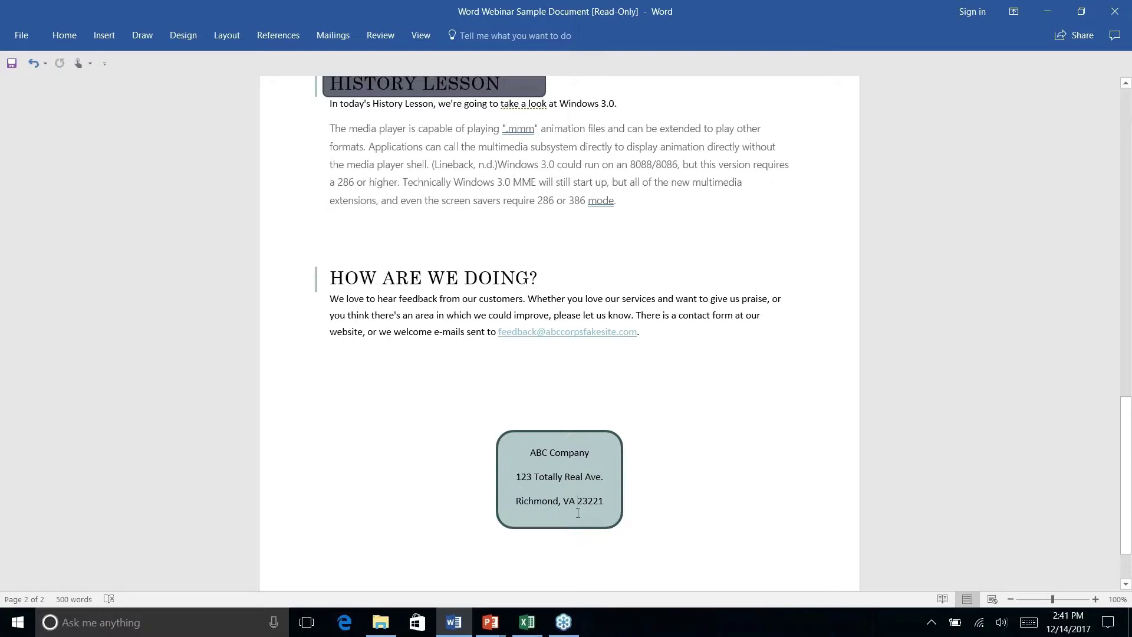
pyautogui.click(65, 36)
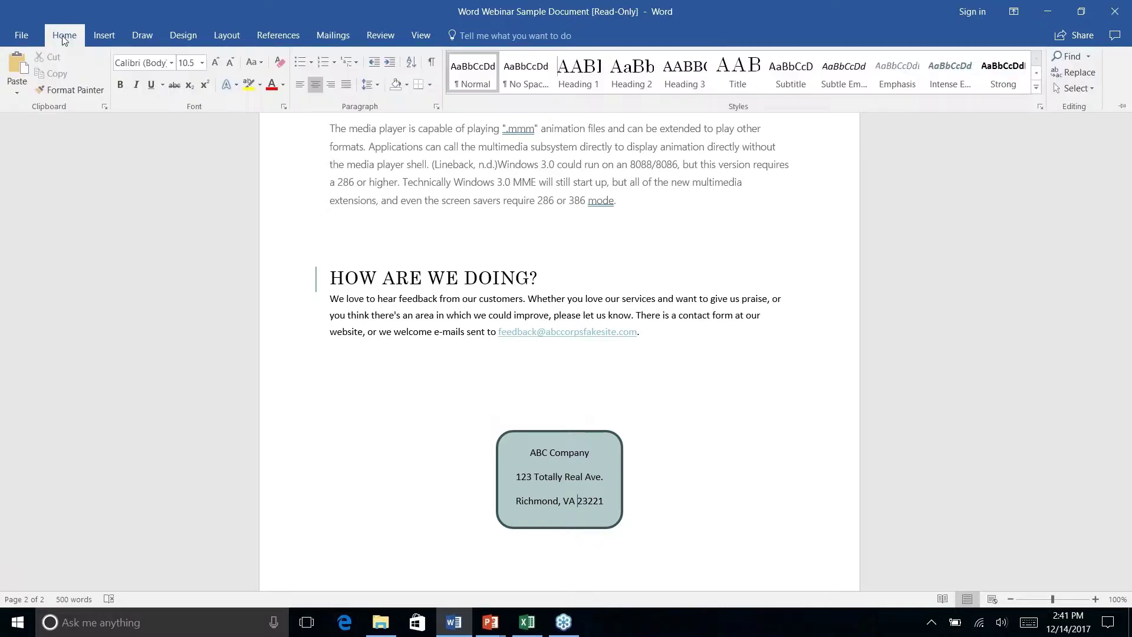
pyautogui.click(489, 488)
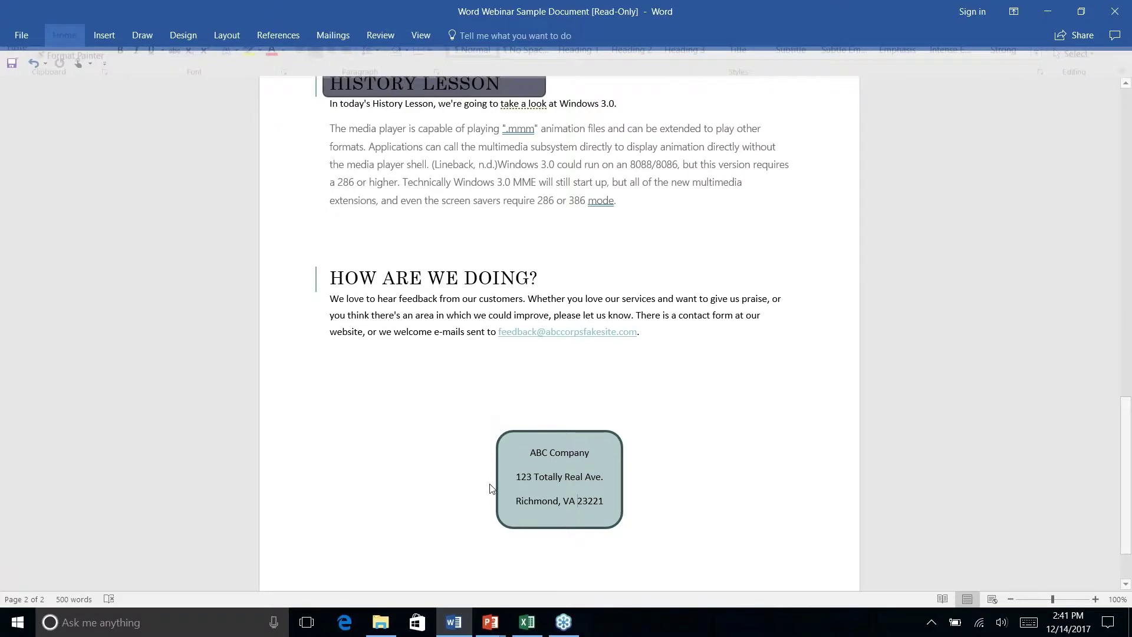
pyautogui.click(494, 445)
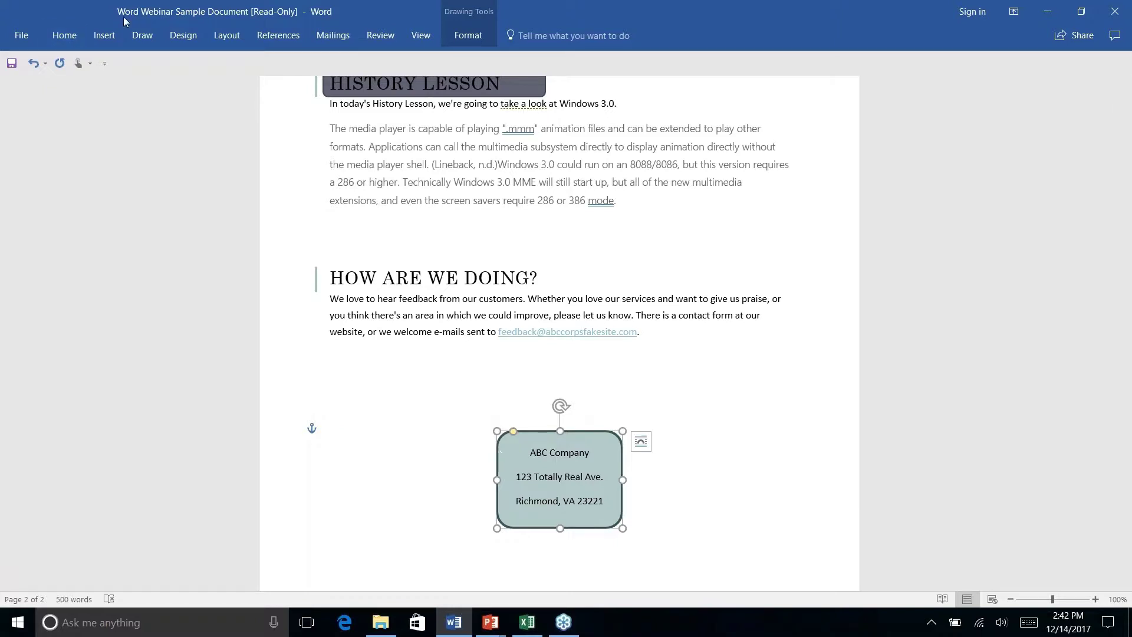
pyautogui.click(63, 38)
pyautogui.click(65, 93)
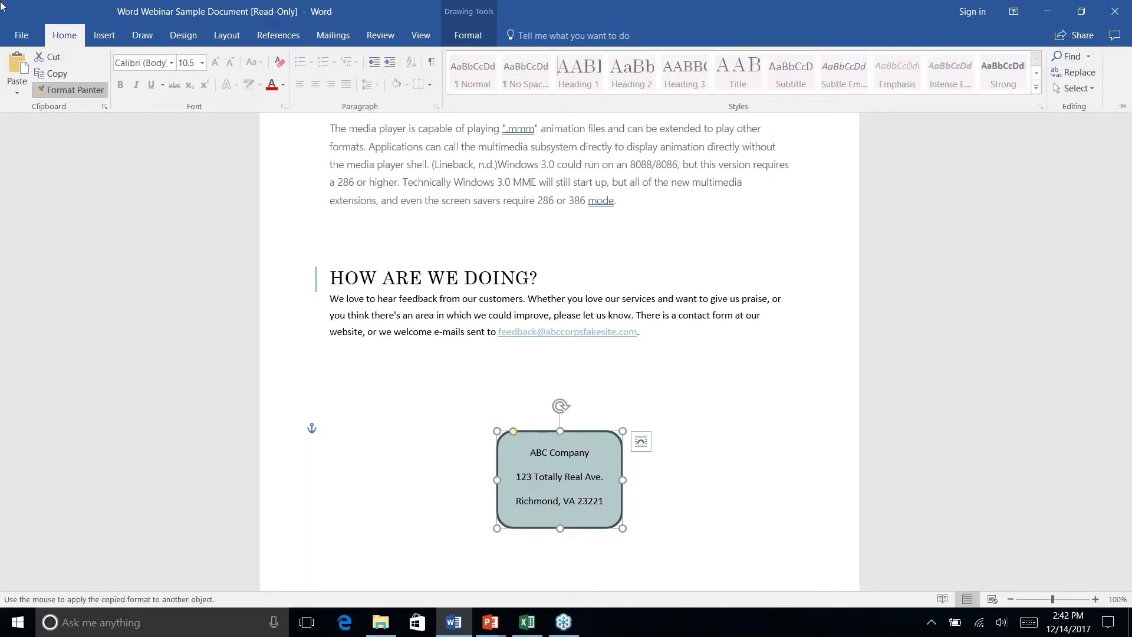
pyautogui.click(58, 94)
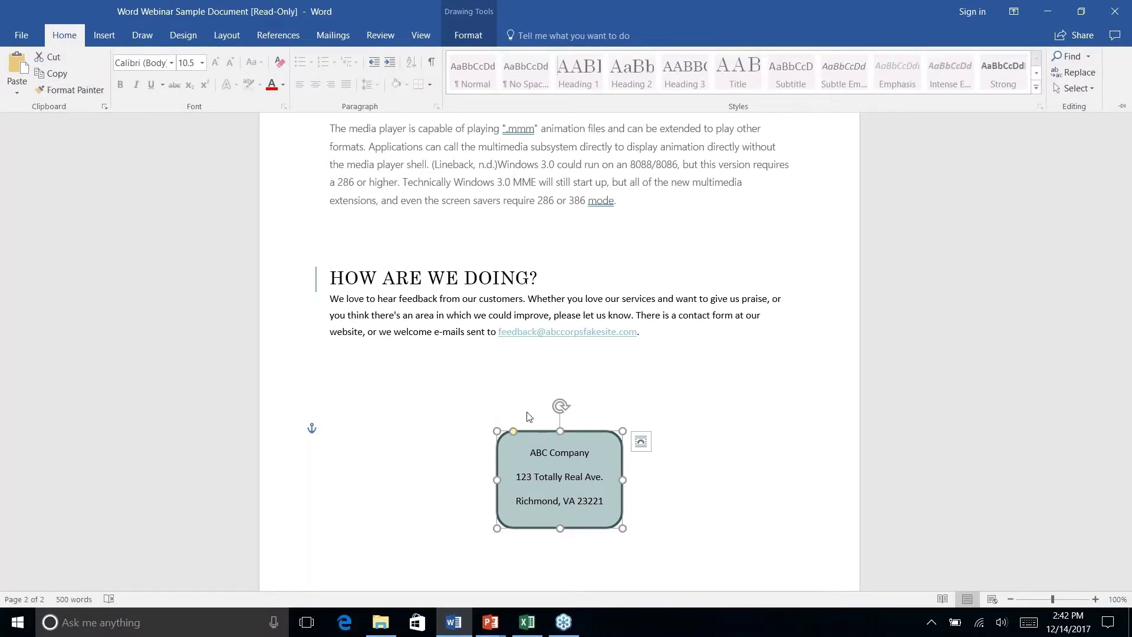
pyautogui.click(533, 417)
pyautogui.click(495, 477)
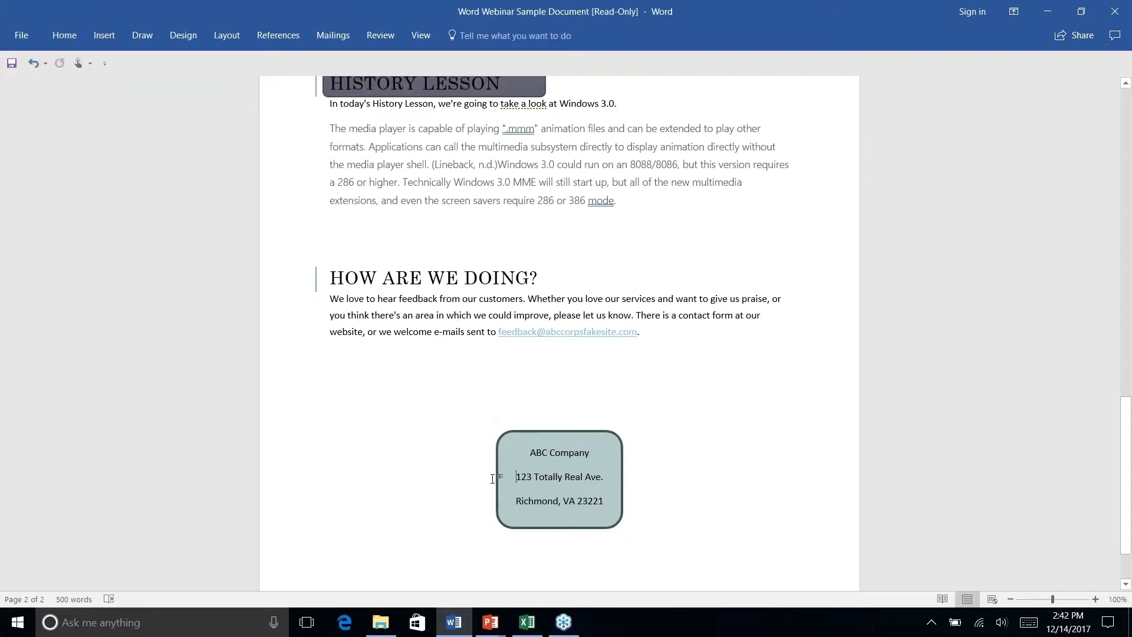
# Copy the address block rounded rectangle's formatting onto the rounded rectangle behind the History Lesson heading with Format Painter.
pyautogui.click(498, 443)
pyautogui.click(64, 34)
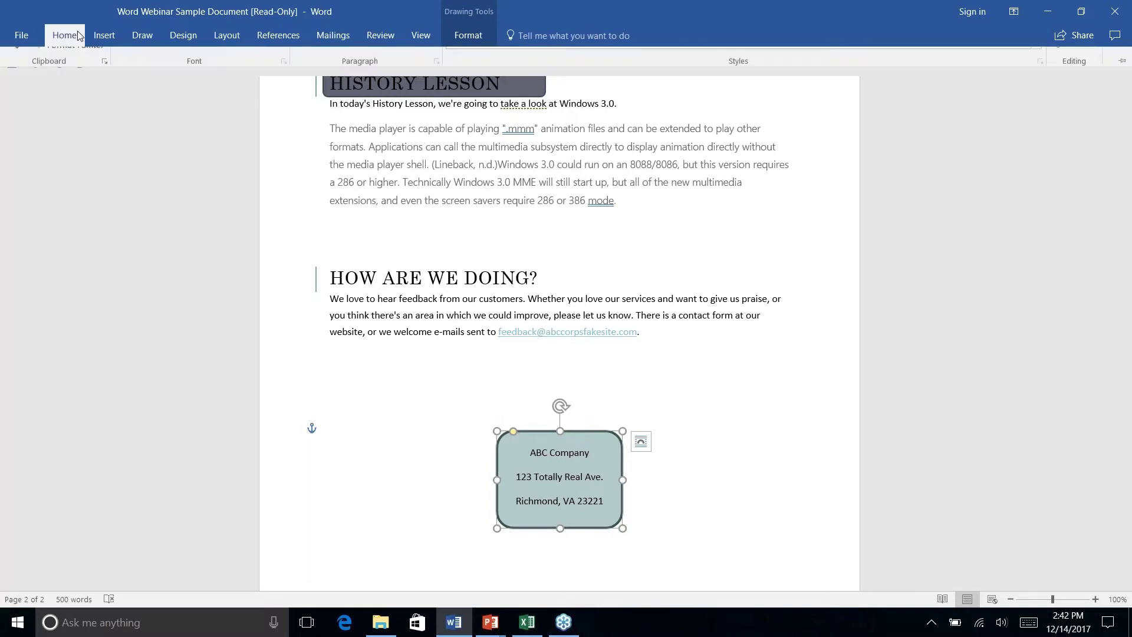
pyautogui.click(59, 92)
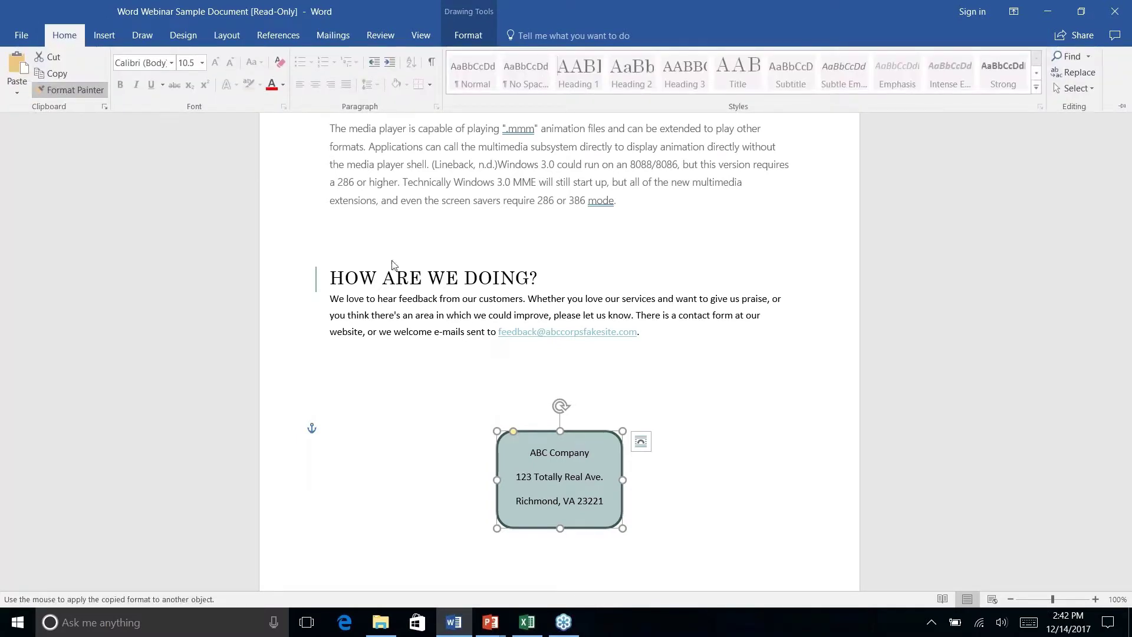
pyautogui.scroll(-2, 394, 265)
pyautogui.scroll(6, 541, 248)
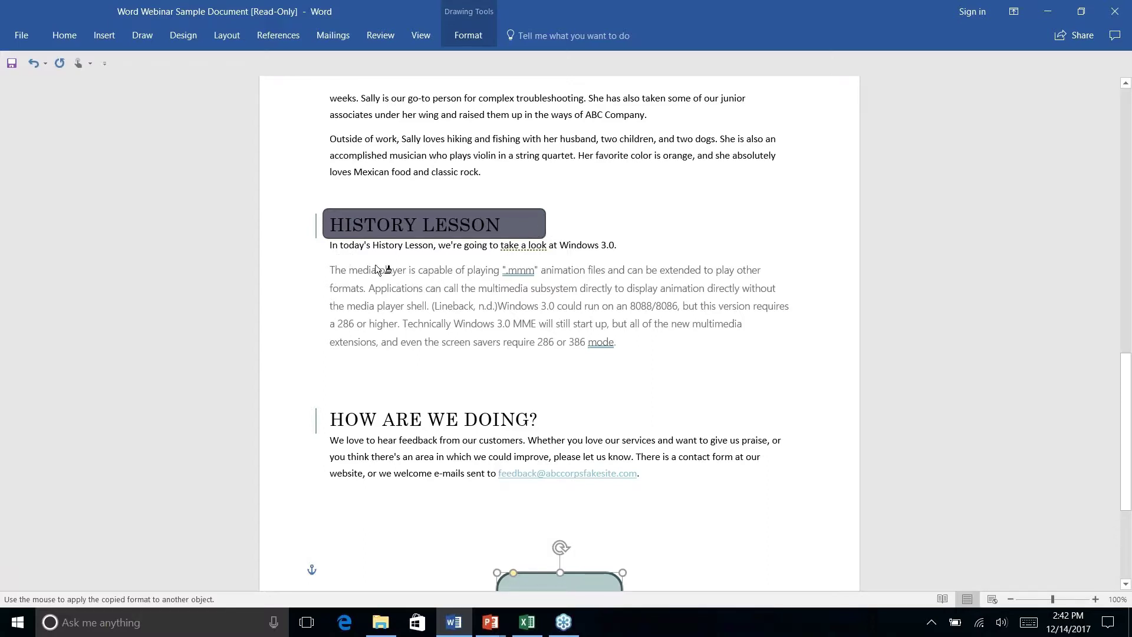
pyautogui.click(643, 342)
pyautogui.click(64, 35)
pyautogui.click(70, 90)
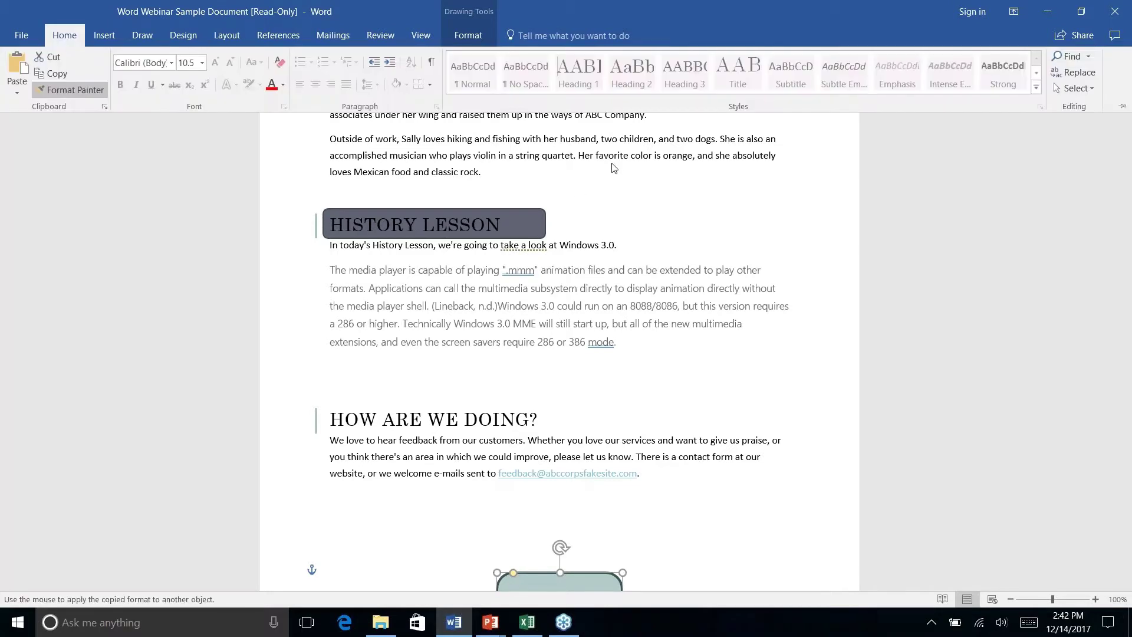
pyautogui.click(536, 220)
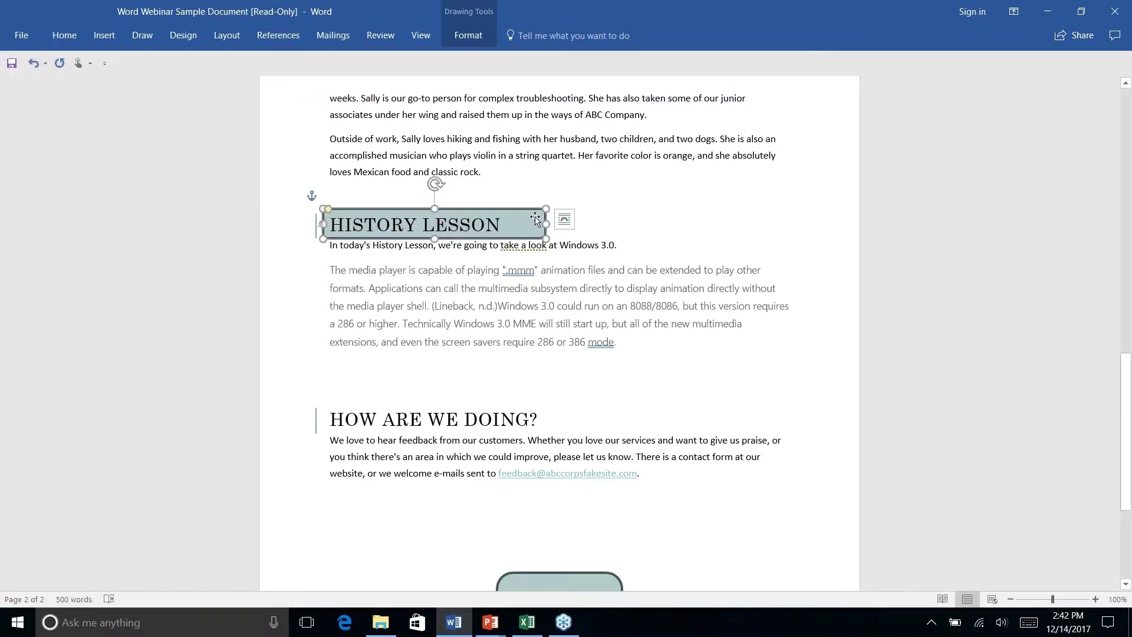
pyautogui.click(649, 220)
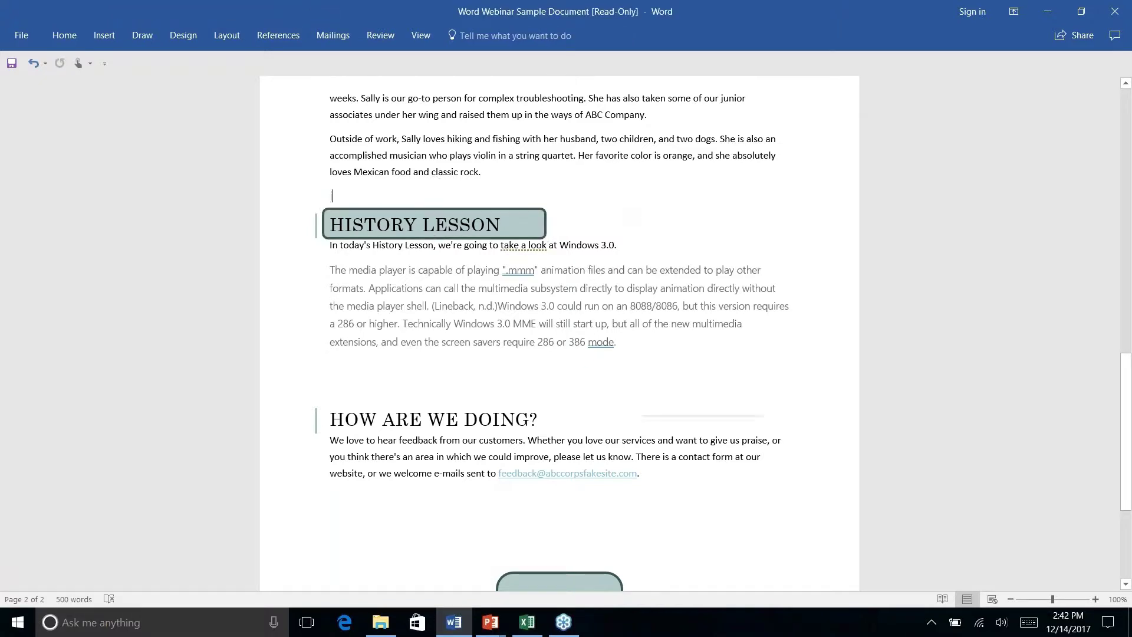
pyautogui.rightClick(635, 211)
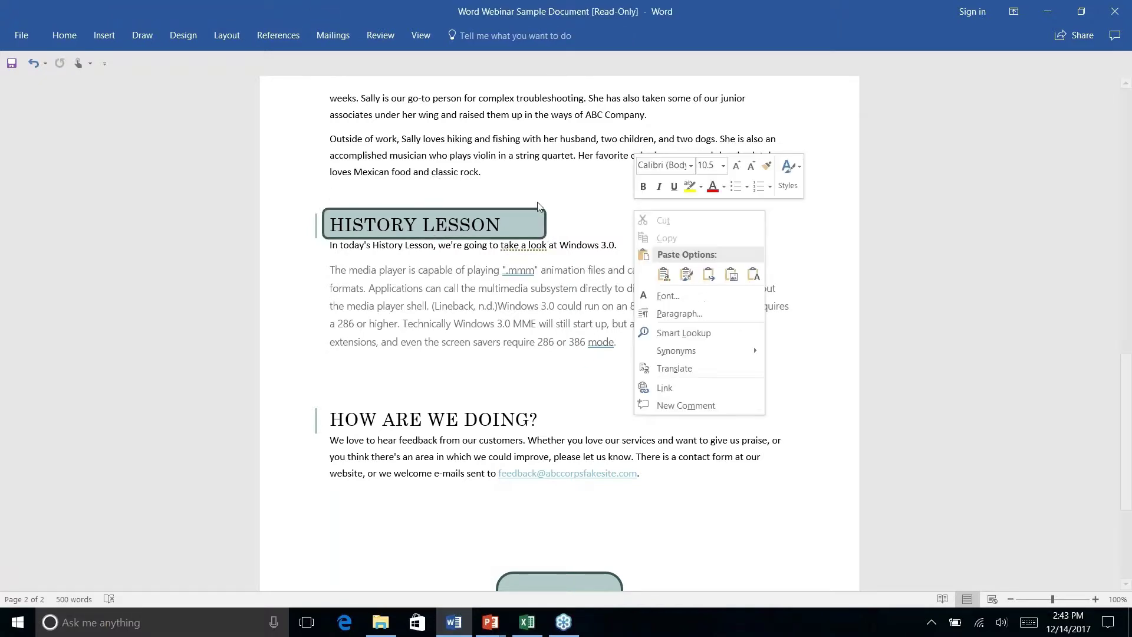
pyautogui.click(379, 505)
pyautogui.scroll(1, 379, 506)
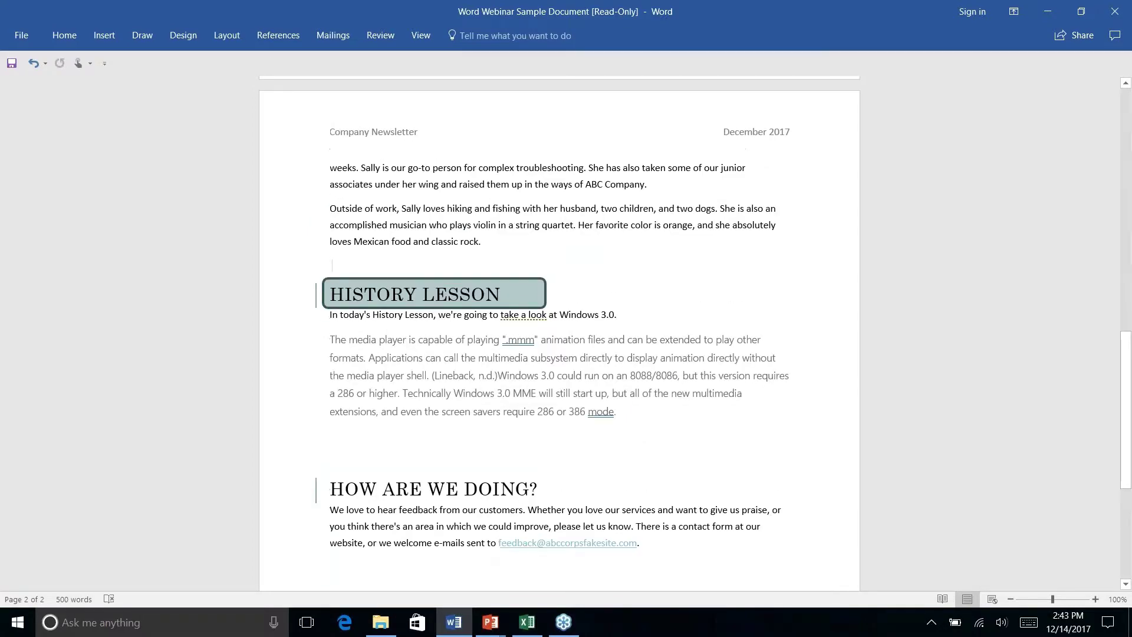
pyautogui.scroll(-3, 559, 333)
pyautogui.scroll(1, 559, 334)
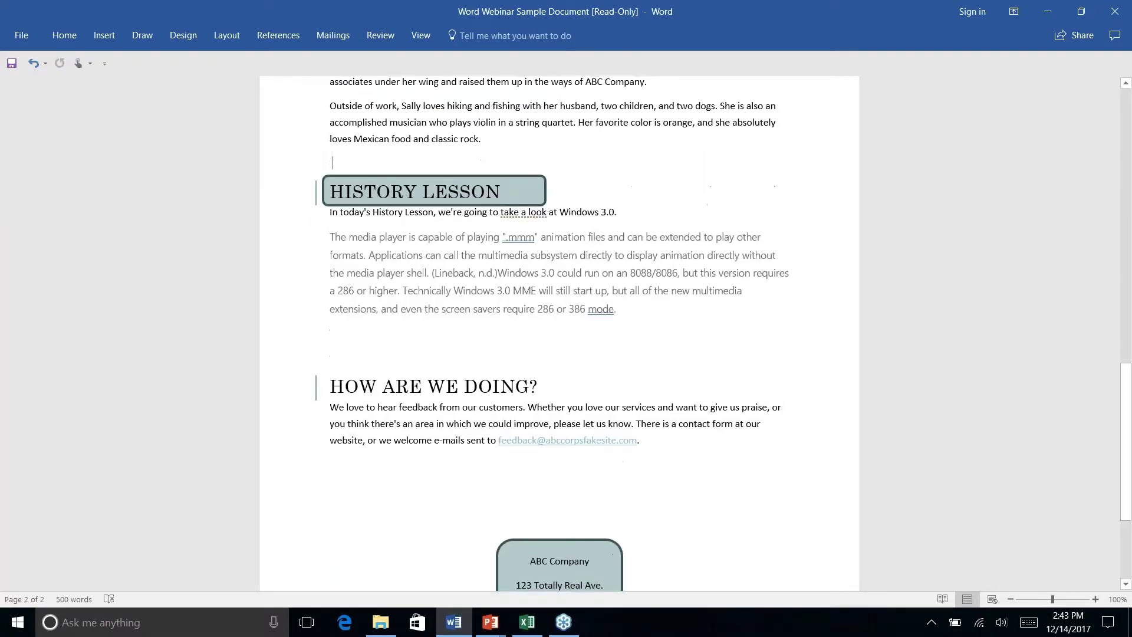
pyautogui.scroll(-2, 559, 334)
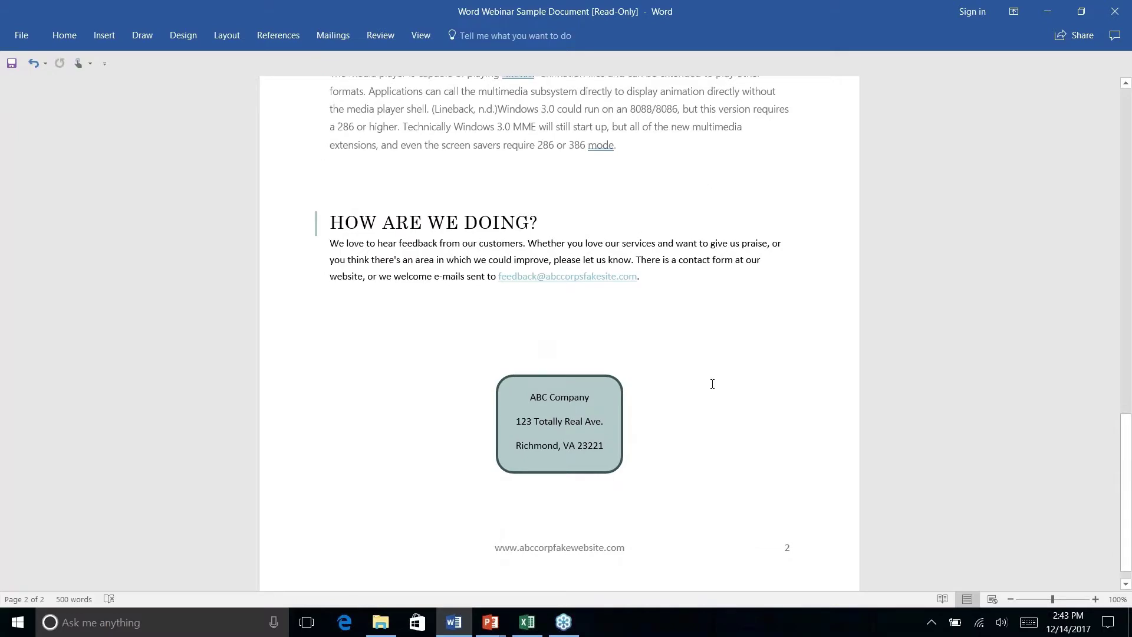
pyautogui.scroll(5, 597, 437)
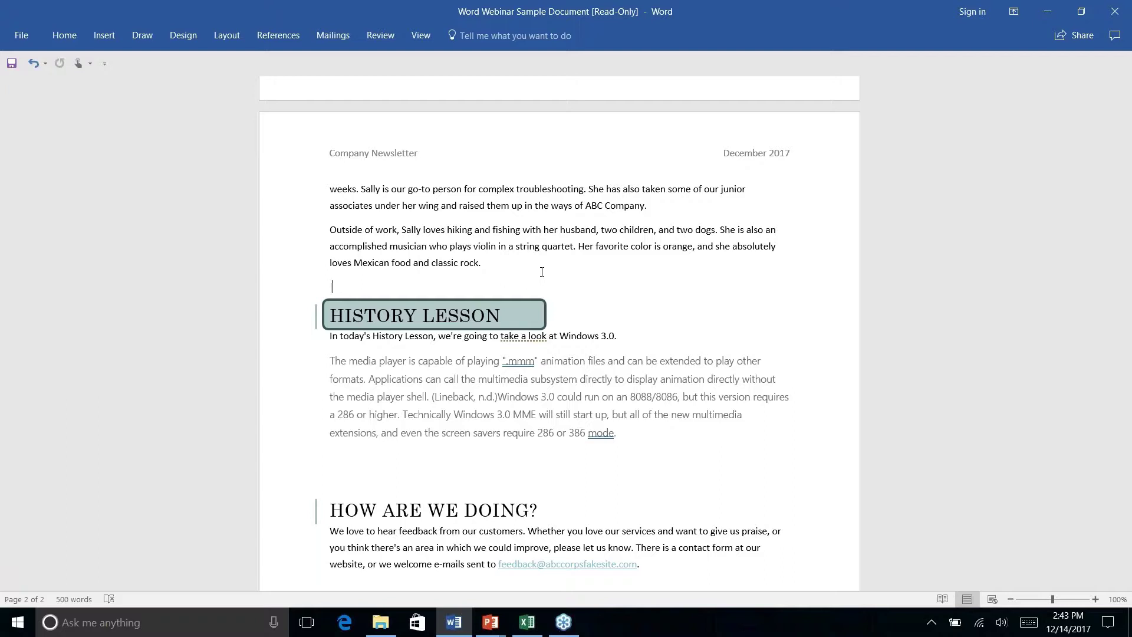
pyautogui.hotkey('alt', 'Tab')
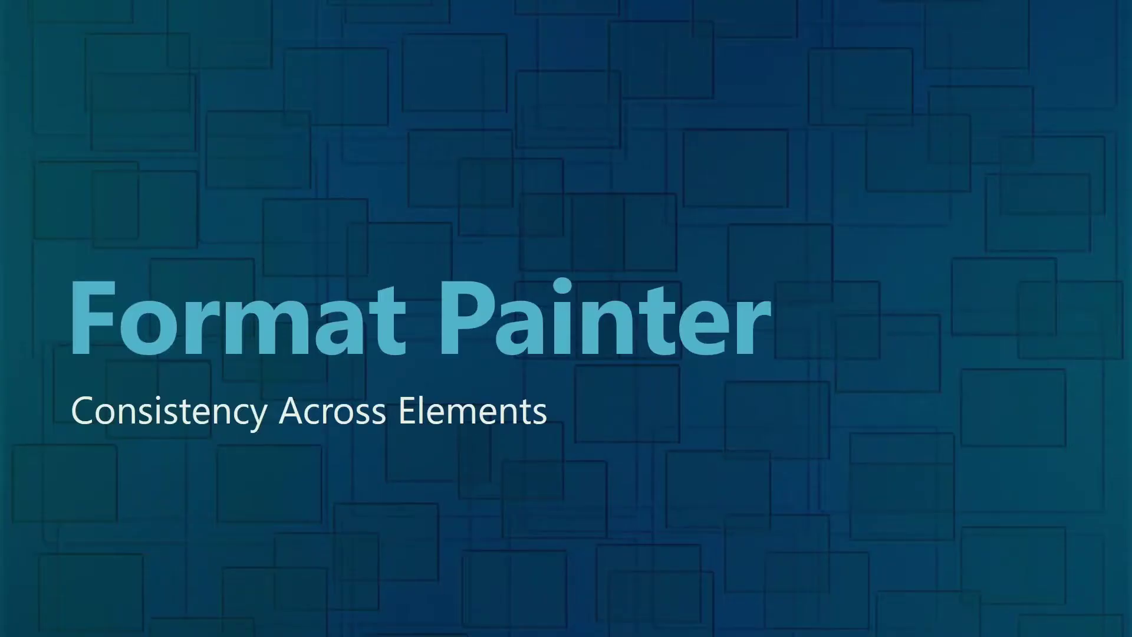
pyautogui.press('Right')
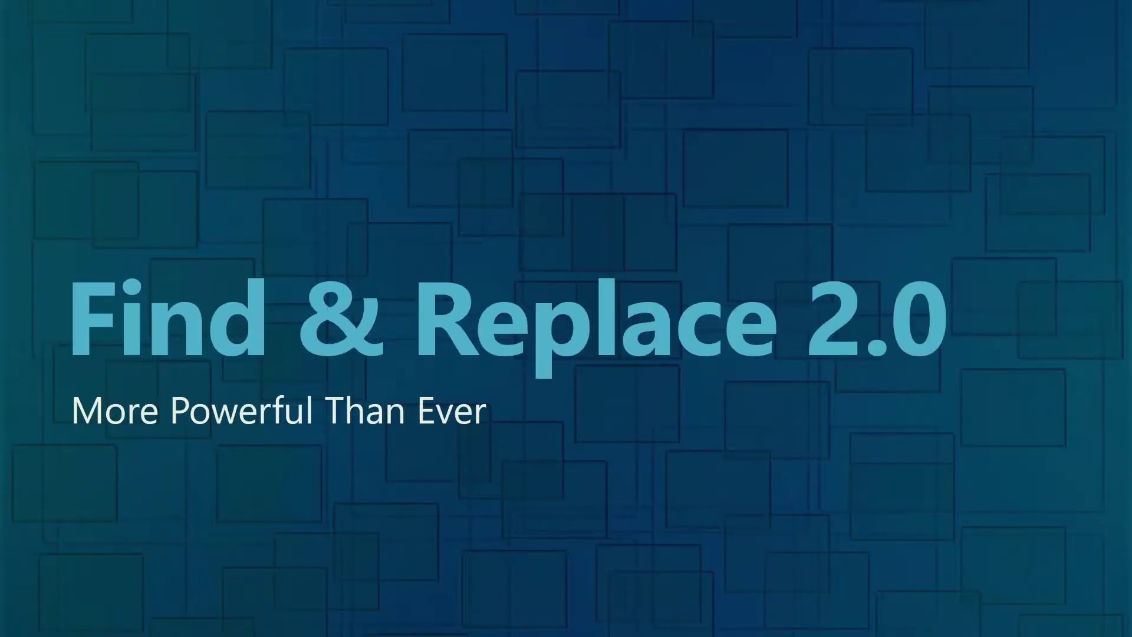
pyautogui.hotkey('alt', 'Tab')
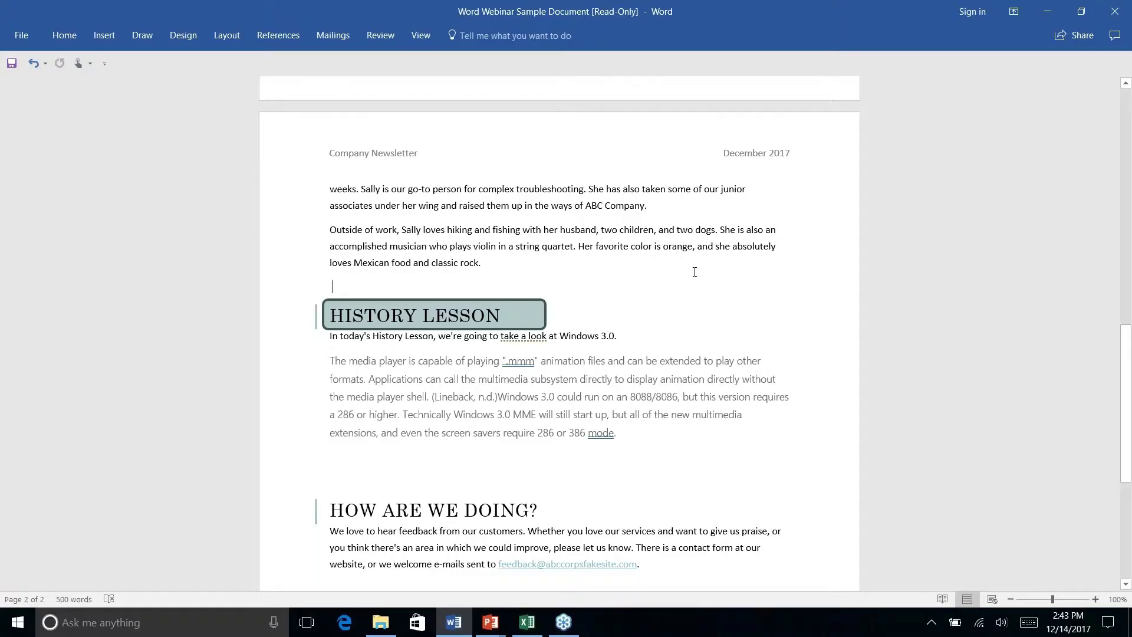
# Open Find and Replace for the newsletter with the replace options showing.
pyautogui.scroll(-5, 695, 272)
pyautogui.scroll(12, 695, 271)
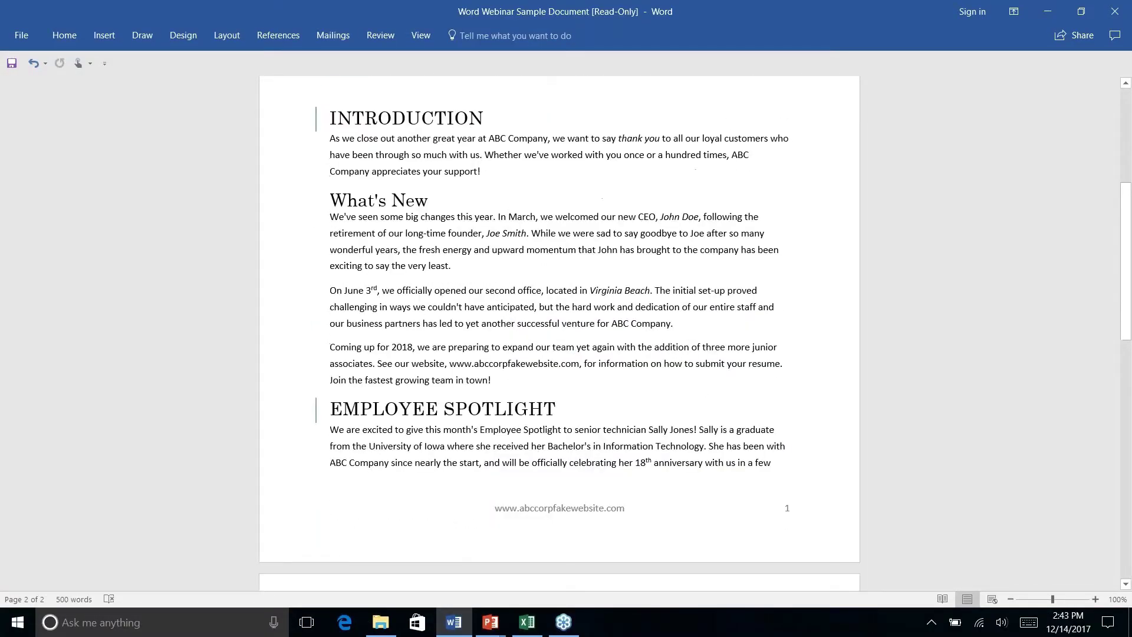
pyautogui.scroll(5, 559, 334)
pyautogui.scroll(-3, 559, 333)
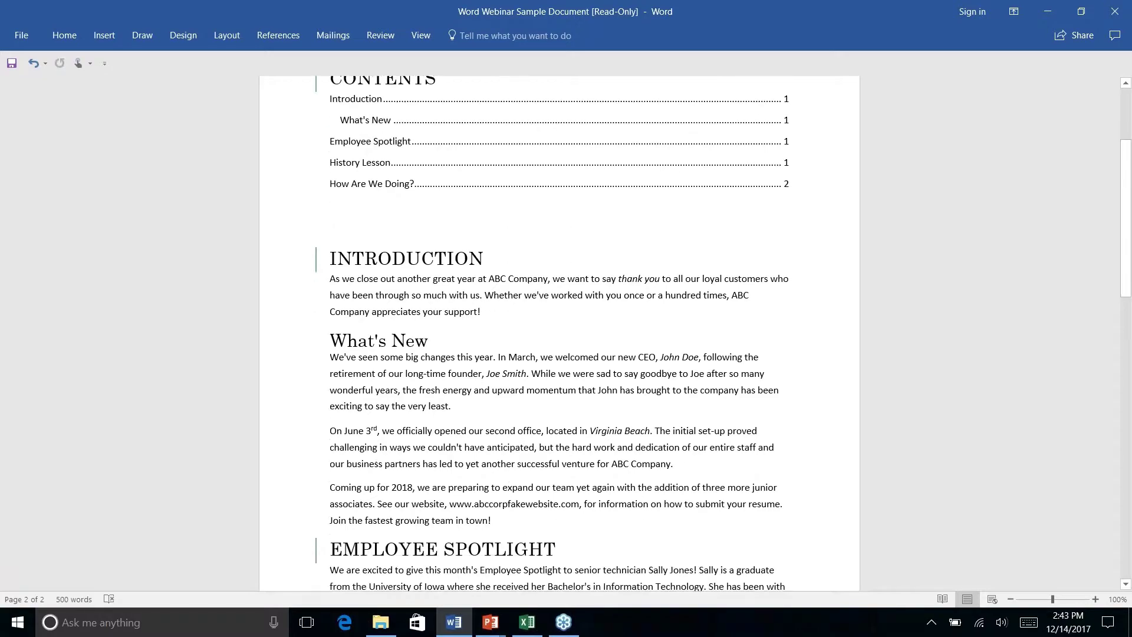
pyautogui.scroll(-4, 366, 134)
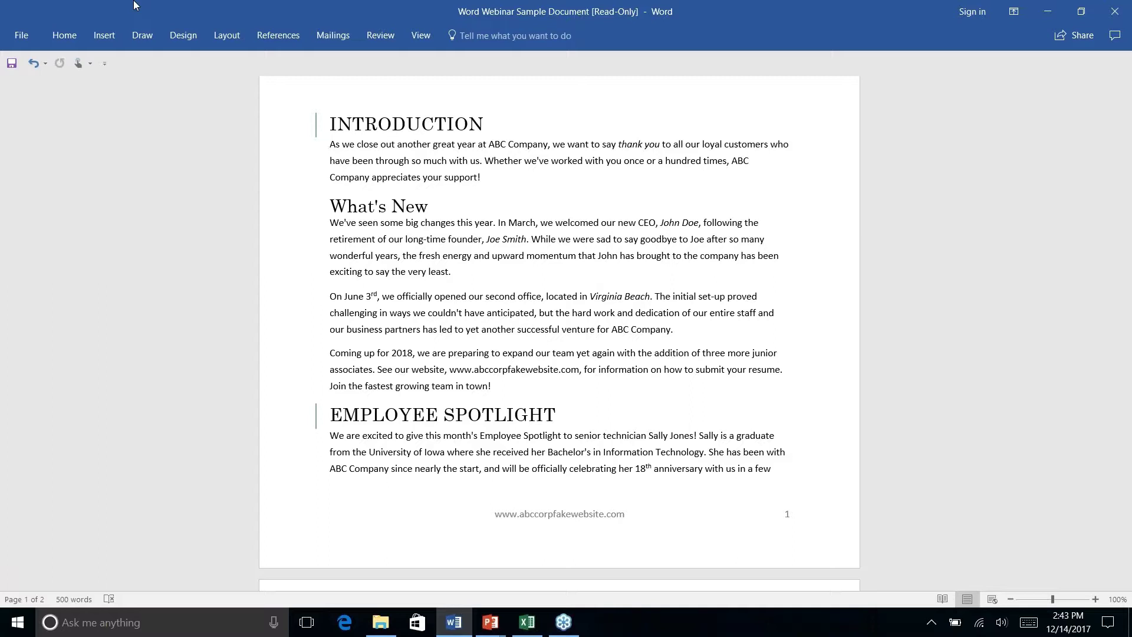
pyautogui.click(66, 41)
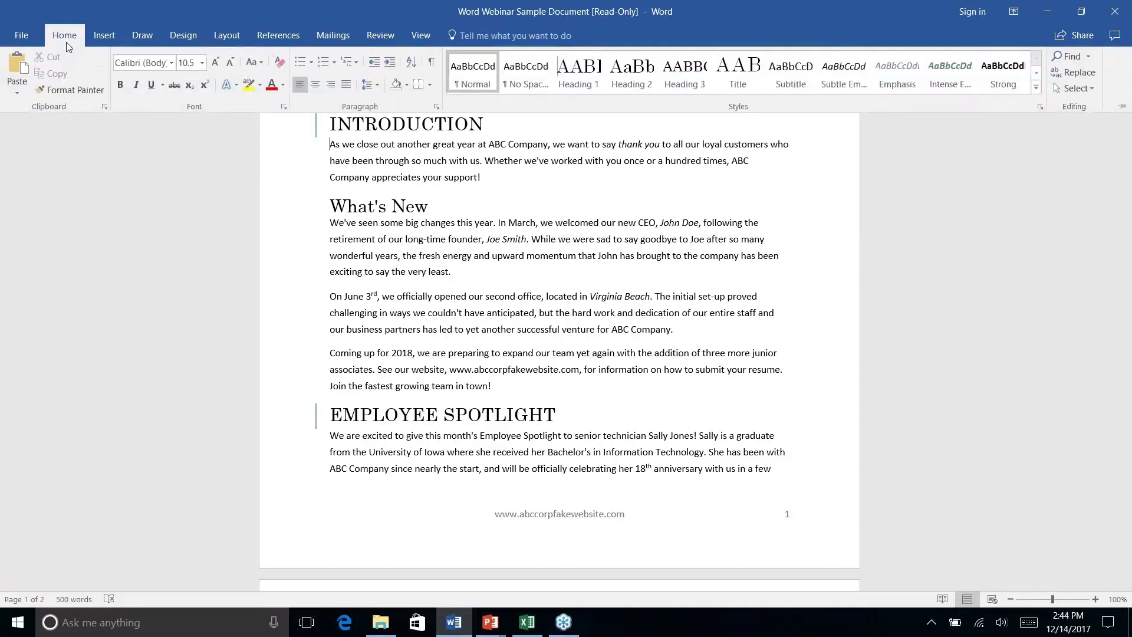
pyautogui.rightClick(1072, 78)
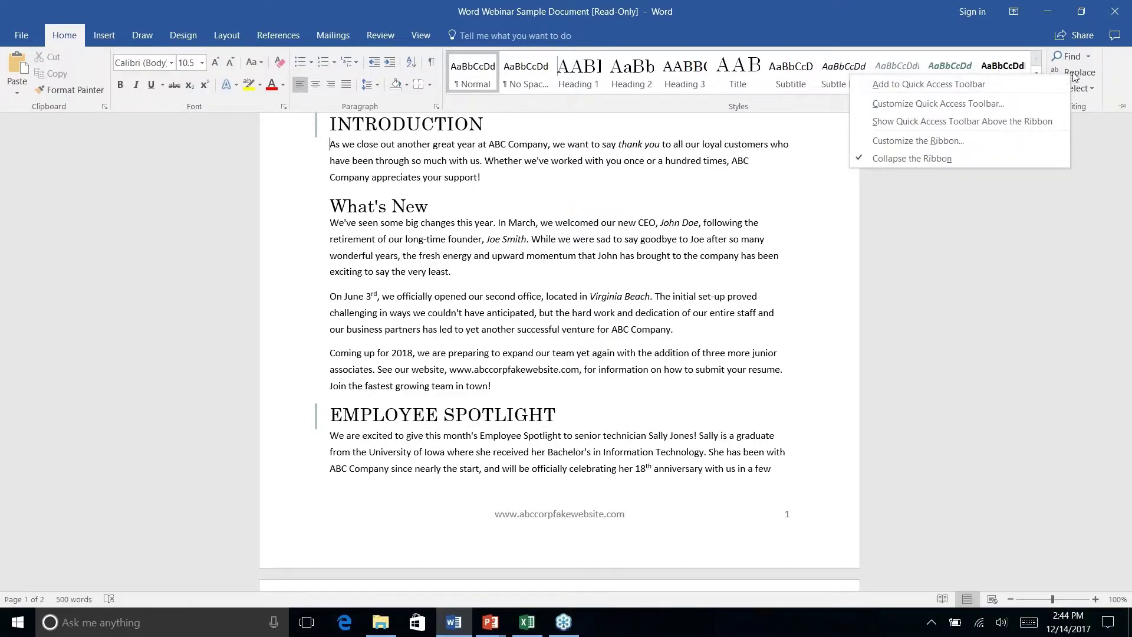
pyautogui.click(1077, 72)
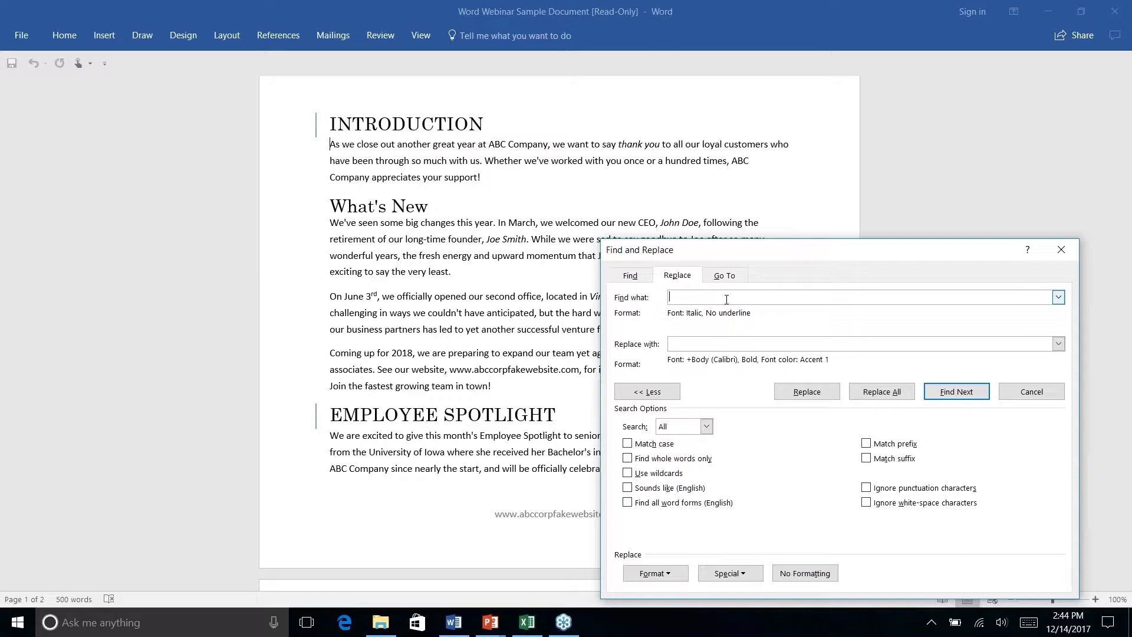
pyautogui.click(629, 276)
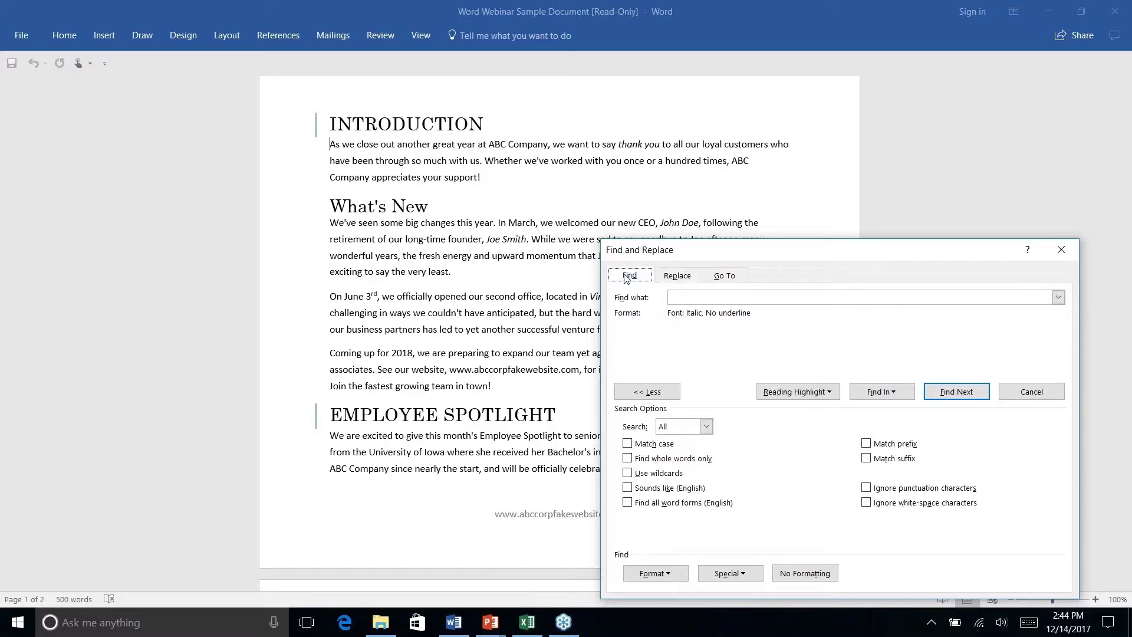
pyautogui.click(677, 275)
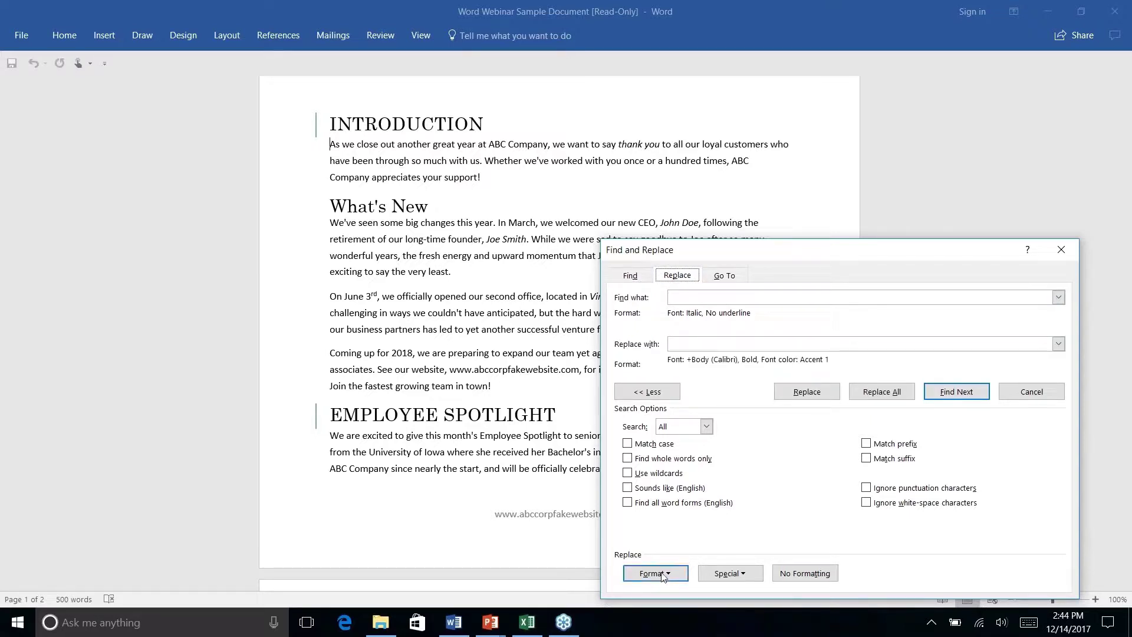
# Specify an italic font style with no underline as the formatting to find.
pyautogui.click(693, 298)
pyautogui.click(673, 576)
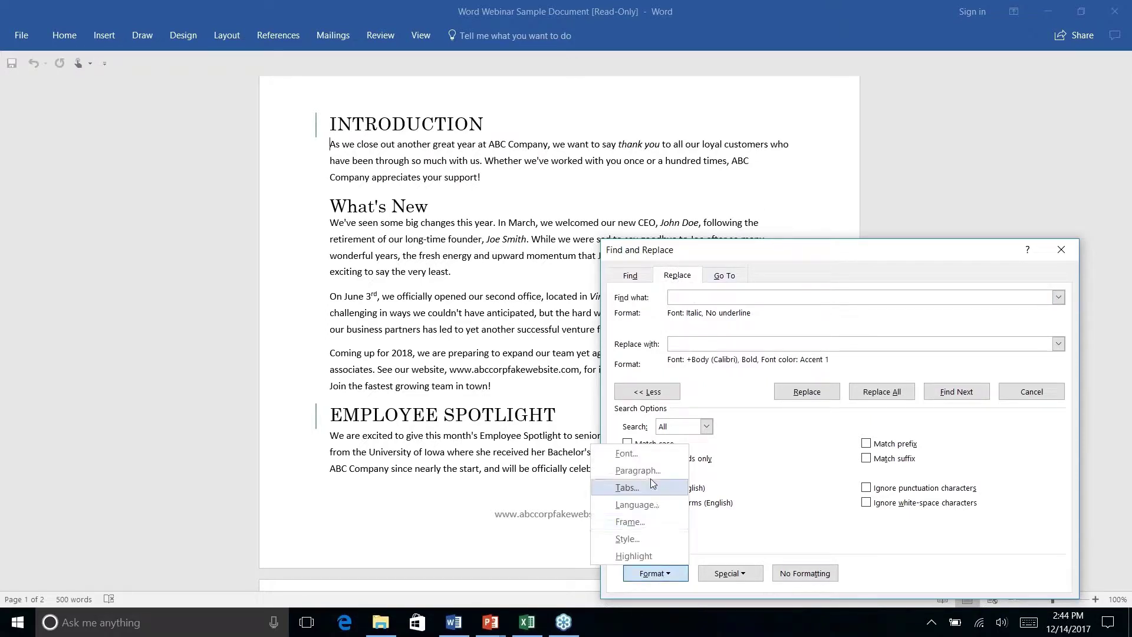
pyautogui.click(633, 457)
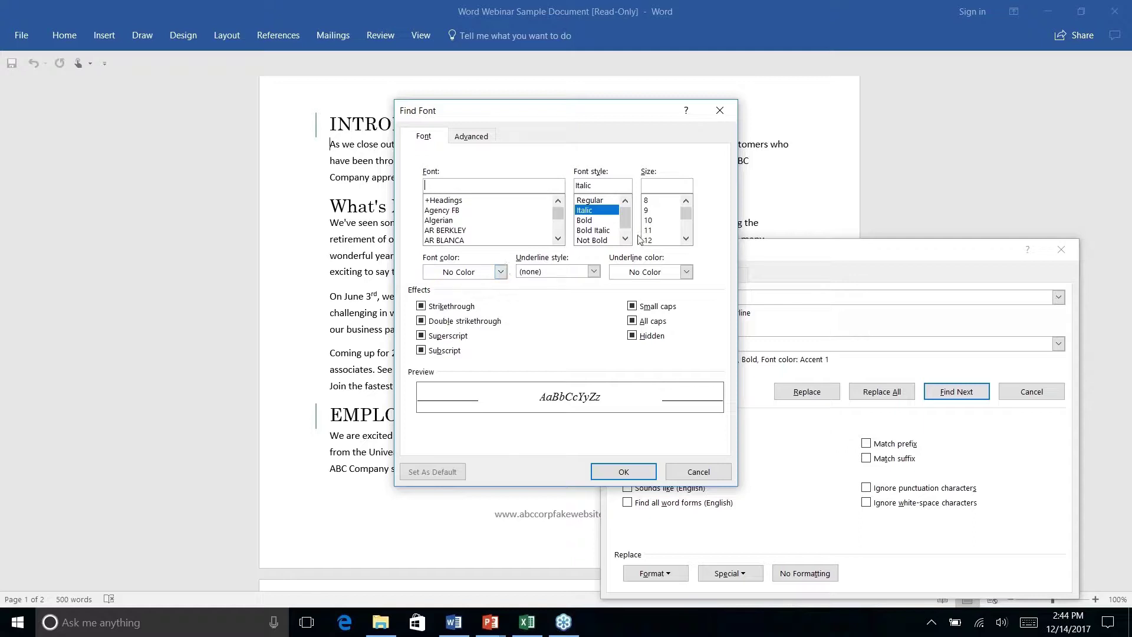
pyautogui.click(621, 473)
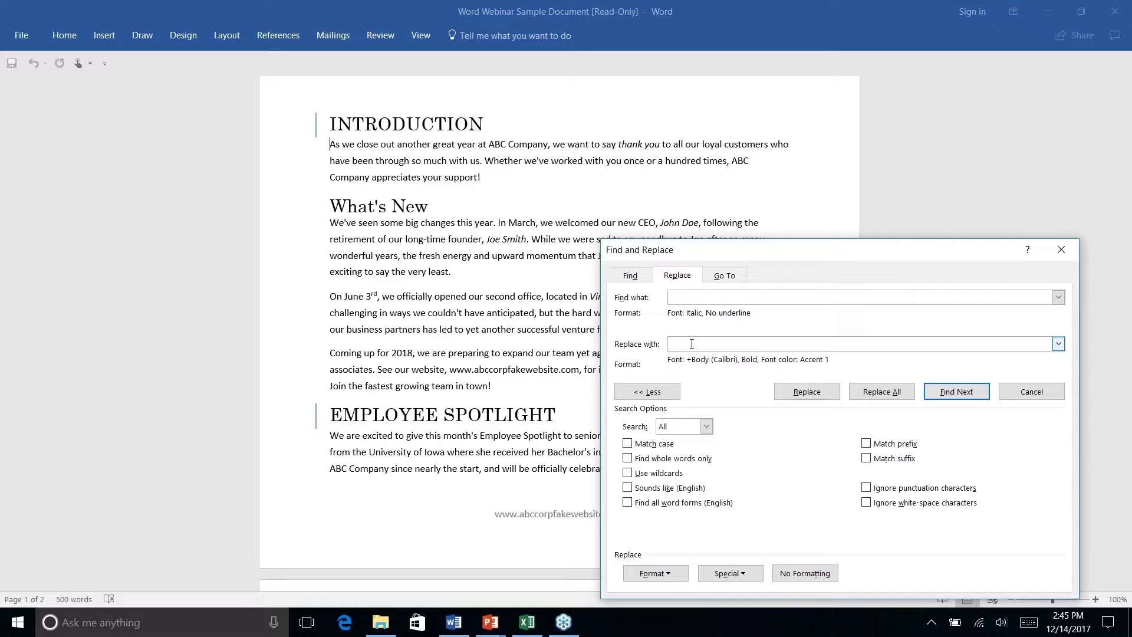
# Specify bold text in a darker Accent 2 teal font color as the replacement formatting.
pyautogui.click(654, 573)
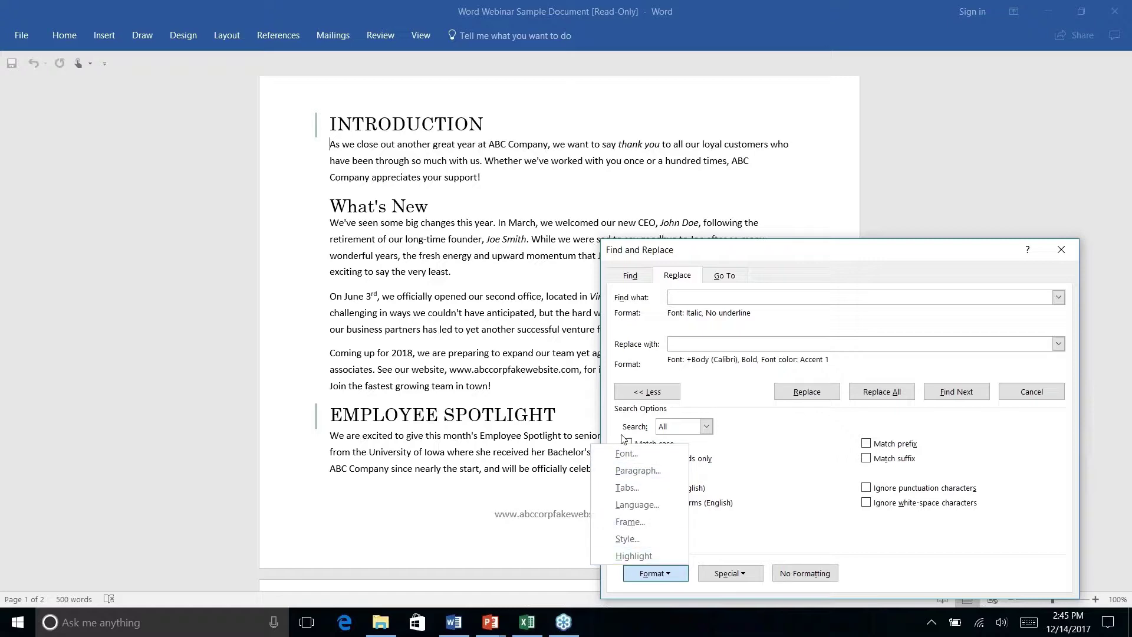
pyautogui.click(626, 454)
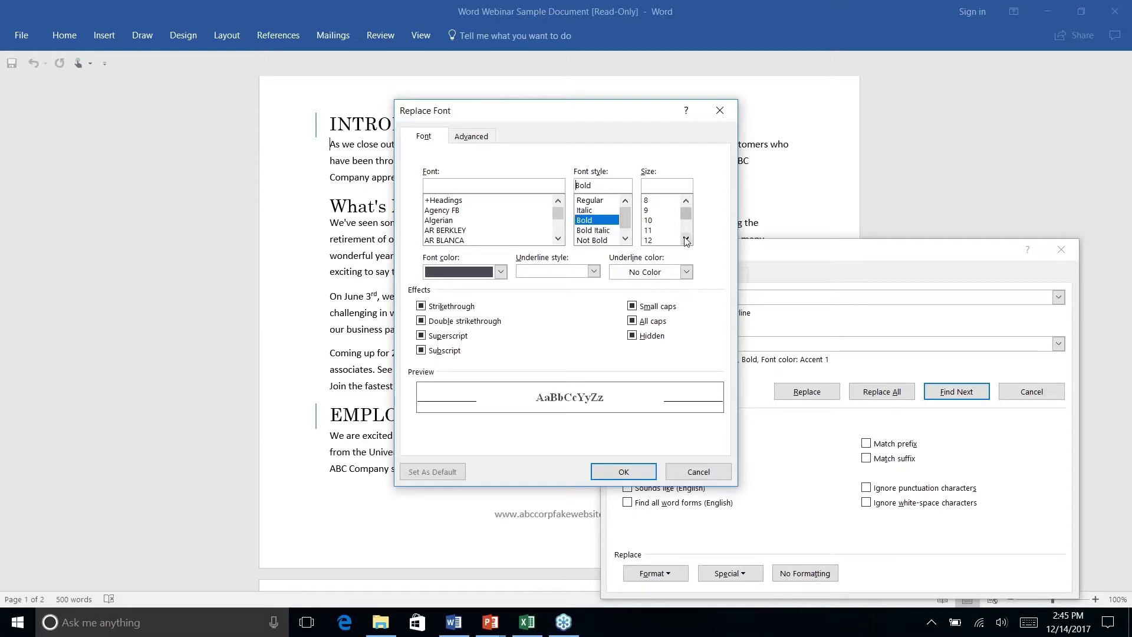
pyautogui.click(500, 272)
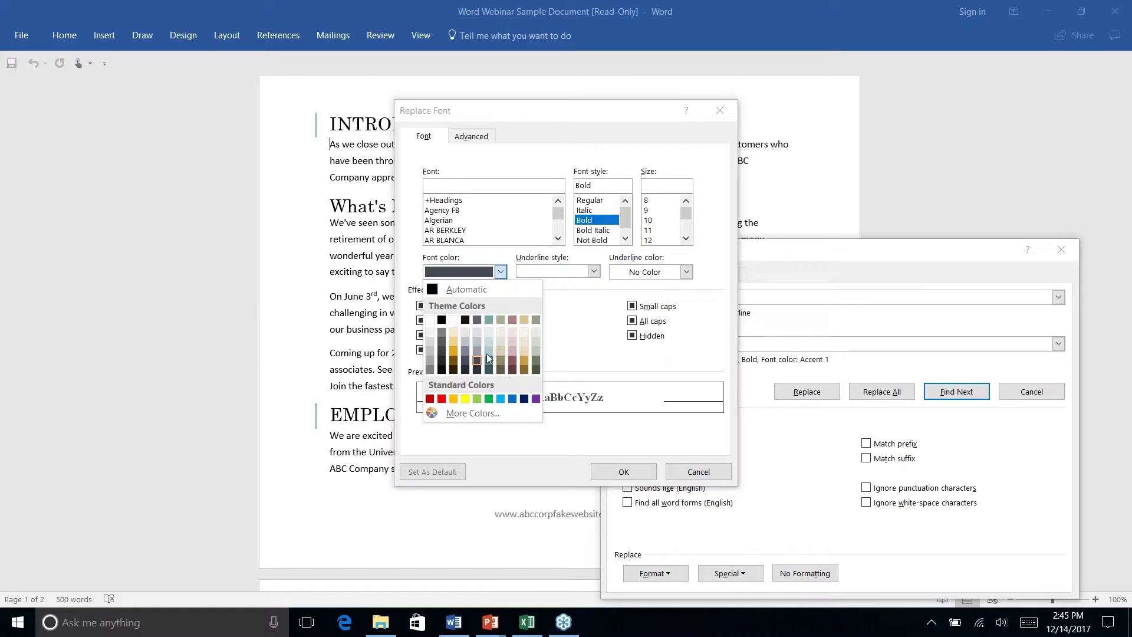
pyautogui.click(489, 360)
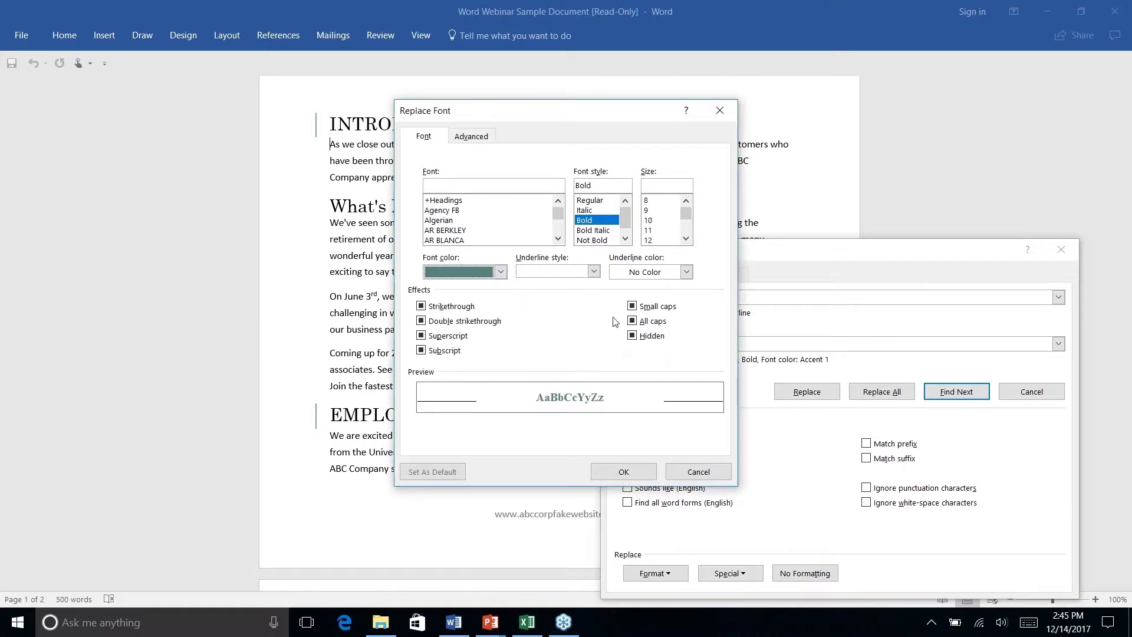
pyautogui.click(623, 474)
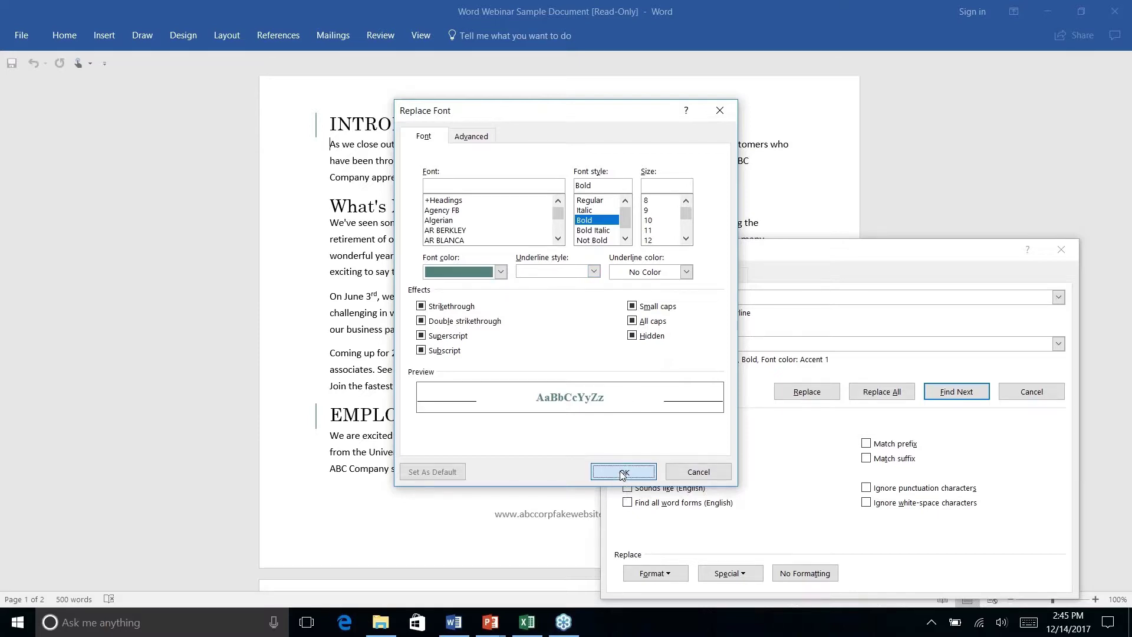
# Replace the first italic match individually, replace all remaining matches at once, and close Find and Replace.
pyautogui.click(961, 395)
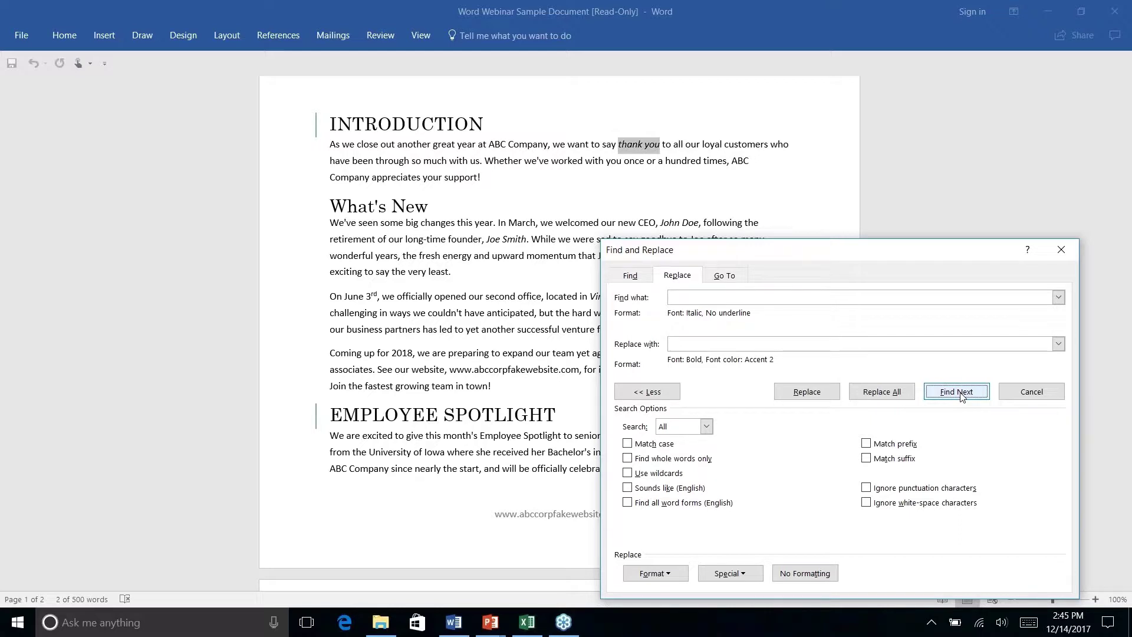
pyautogui.click(807, 392)
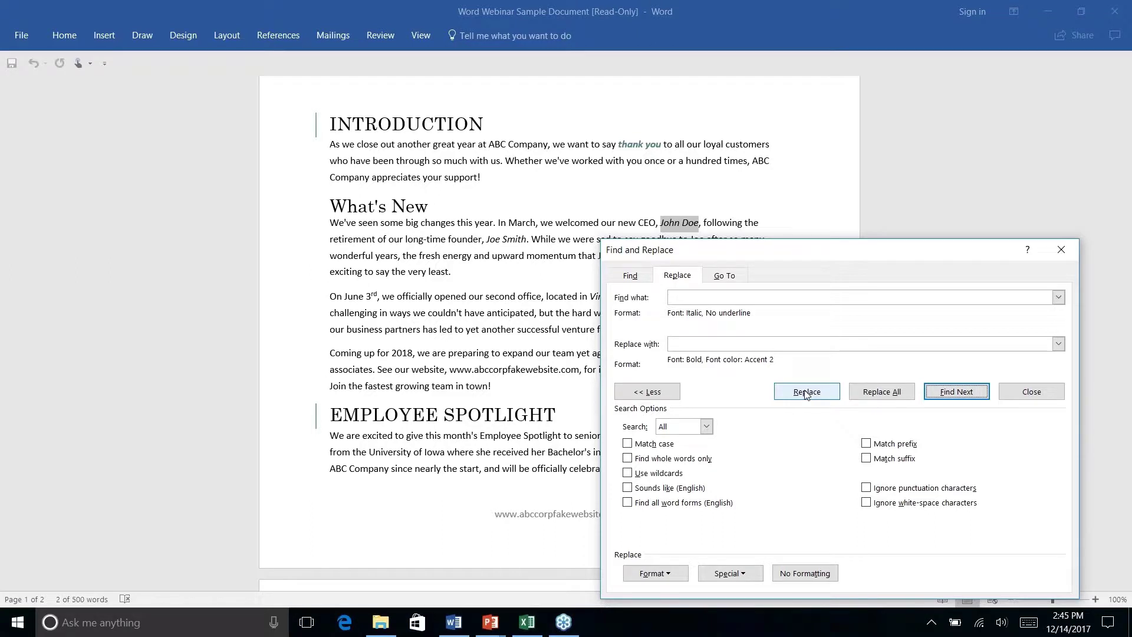
pyautogui.click(882, 393)
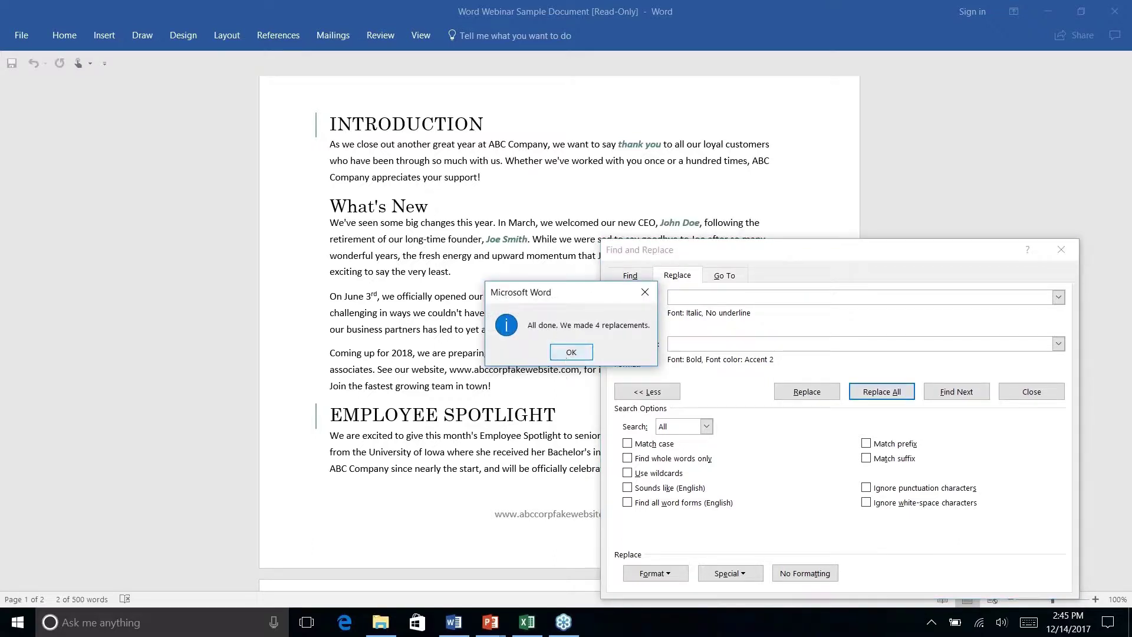
pyautogui.click(566, 354)
pyautogui.click(1061, 250)
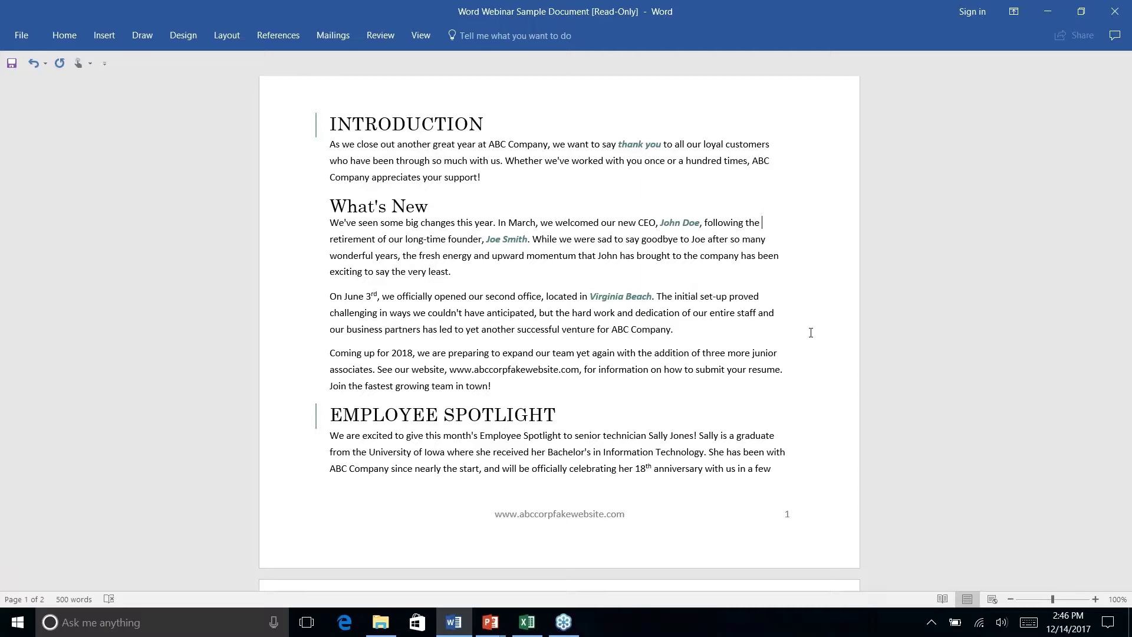
pyautogui.hotkey('alt', 'Tab')
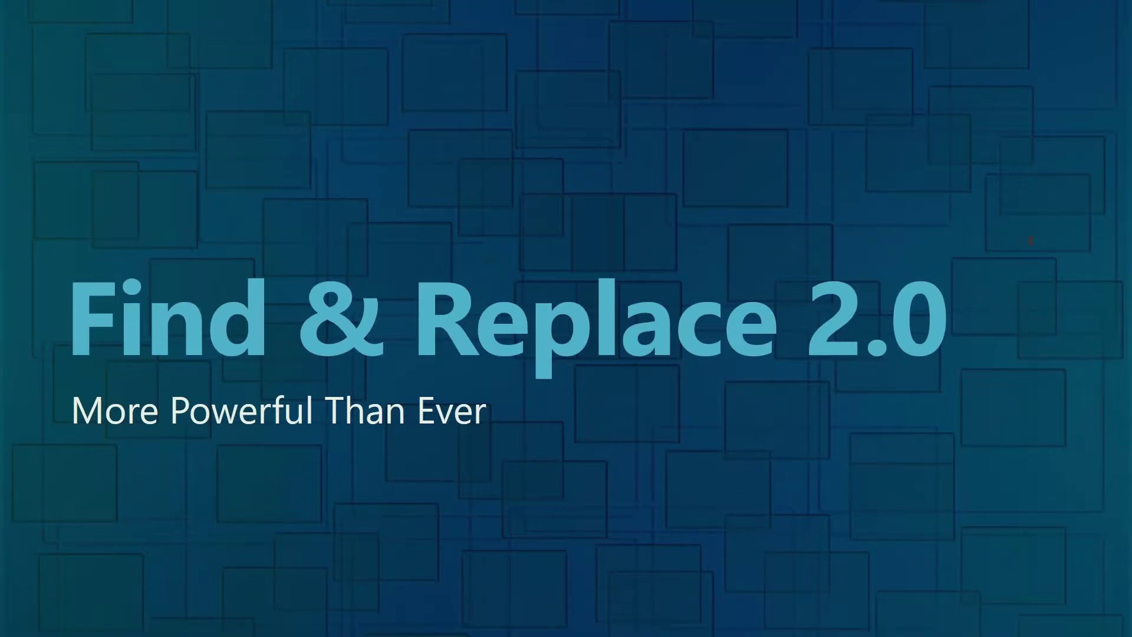
pyautogui.press('Right')
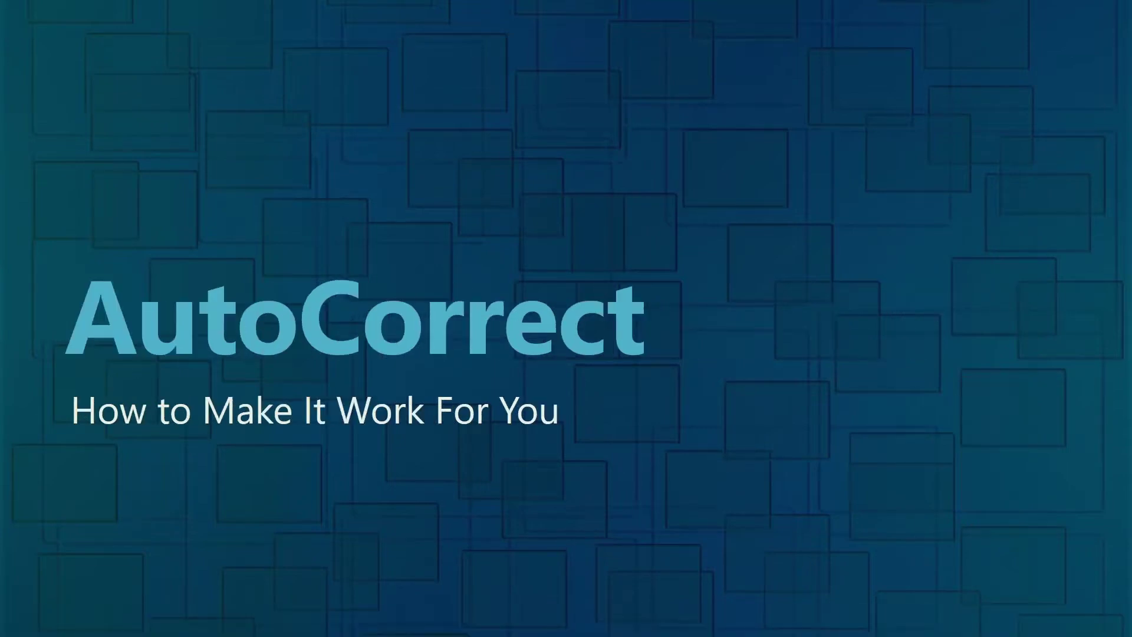
pyautogui.hotkey('alt', 'Tab')
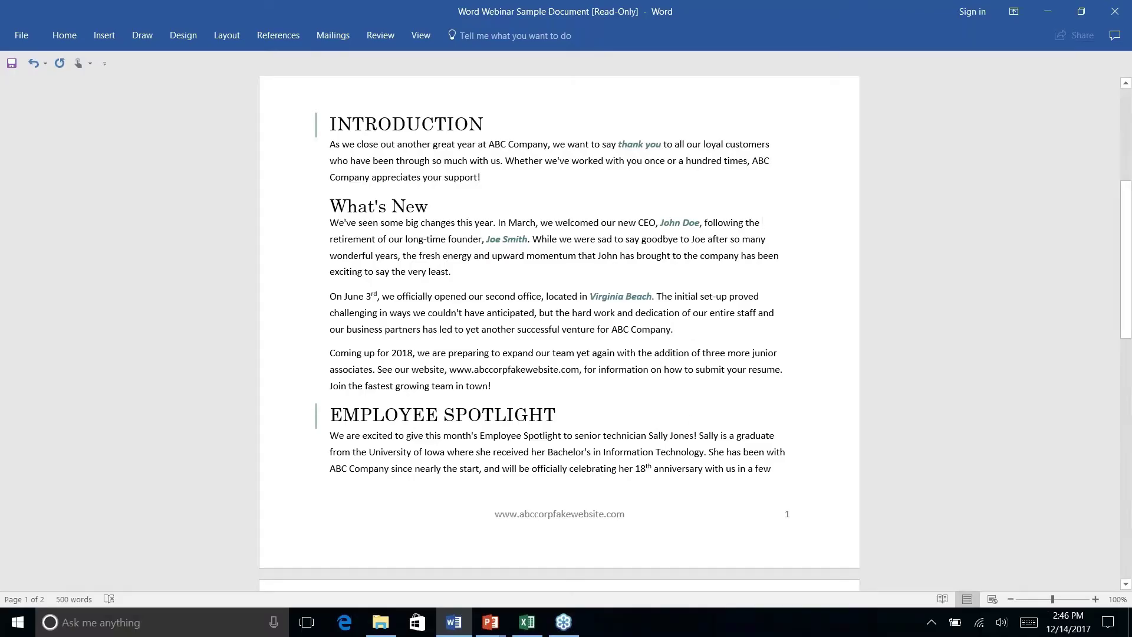
pyautogui.hotkey('alt', 'Tab')
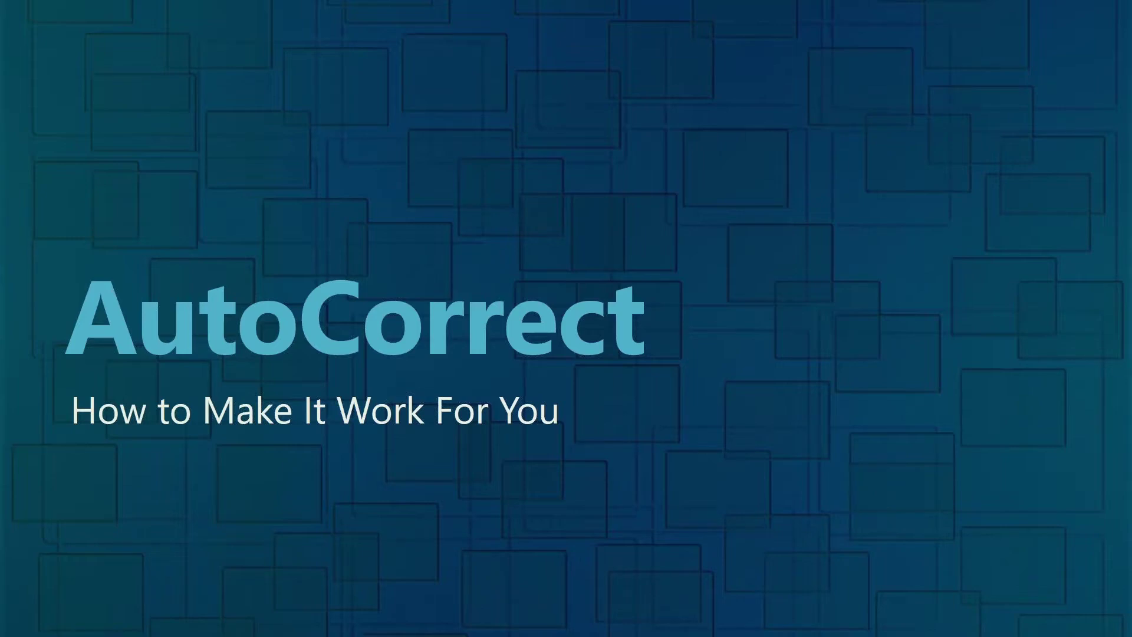
pyautogui.hotkey('alt', 'Tab')
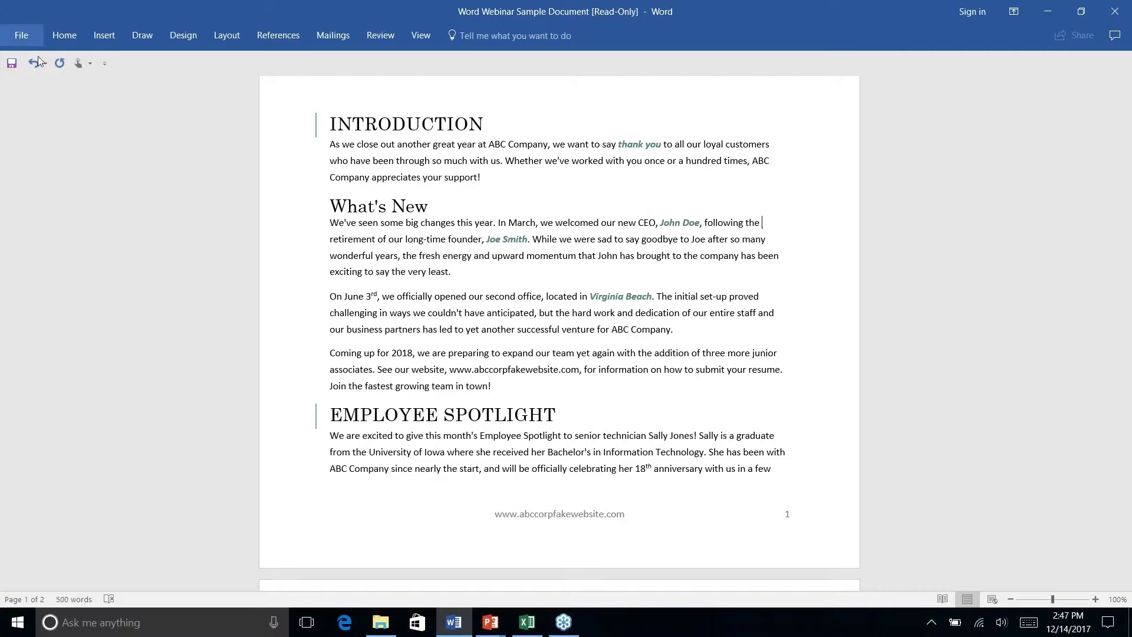
# Misspell "anticipated" in the second office paragraph by deleting its letter p.
pyautogui.click(446, 296)
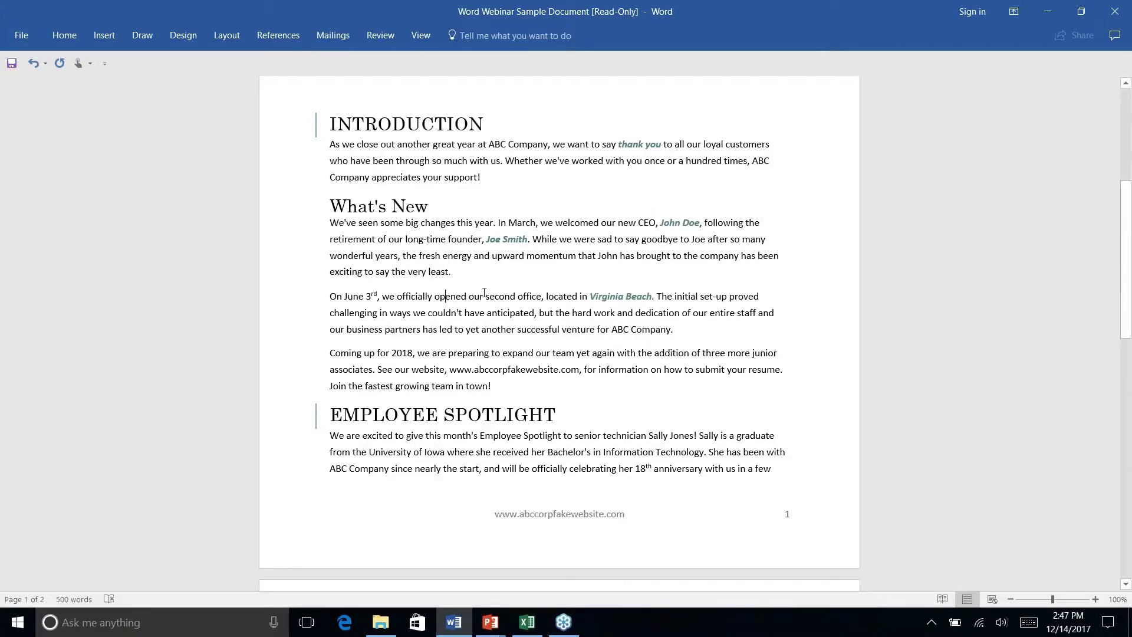
pyautogui.click(514, 313)
pyautogui.press('BackSpace')
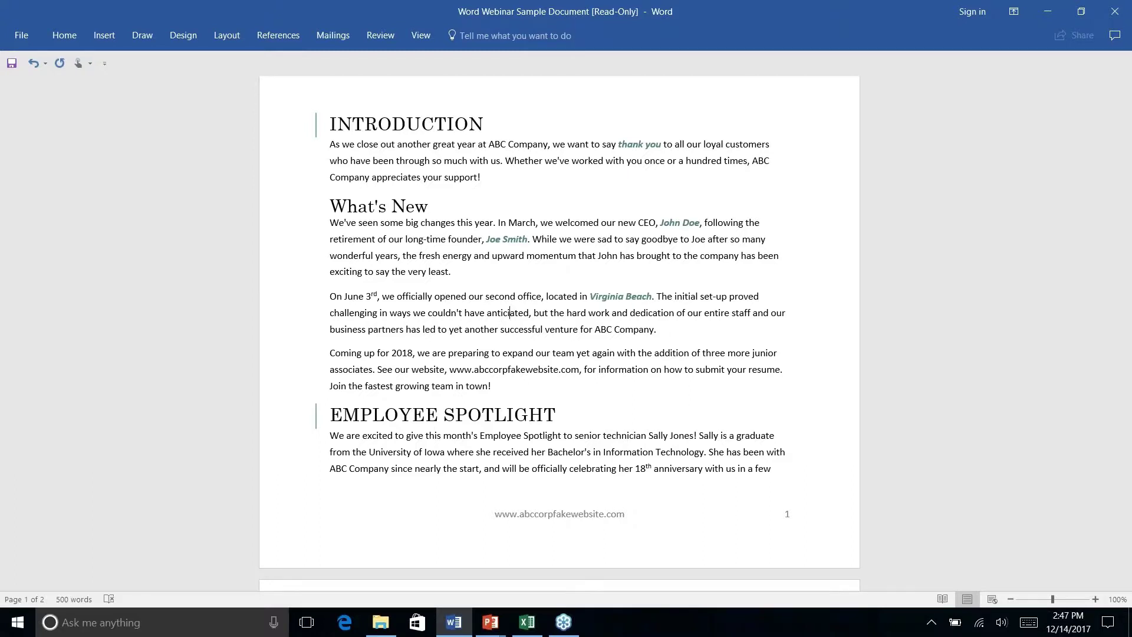
# View the AutoCorrect options offered with the "anticipated" spelling suggestion, then dismiss them without changes.
pyautogui.rightClick(510, 312)
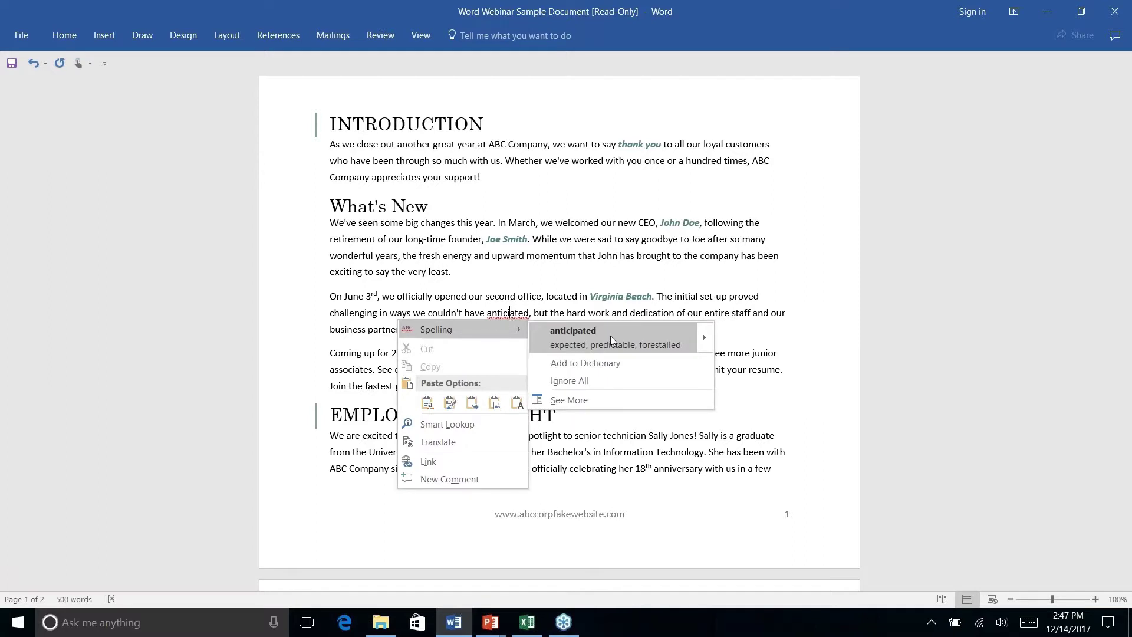
pyautogui.moveTo(706, 336)
pyautogui.moveTo(704, 337)
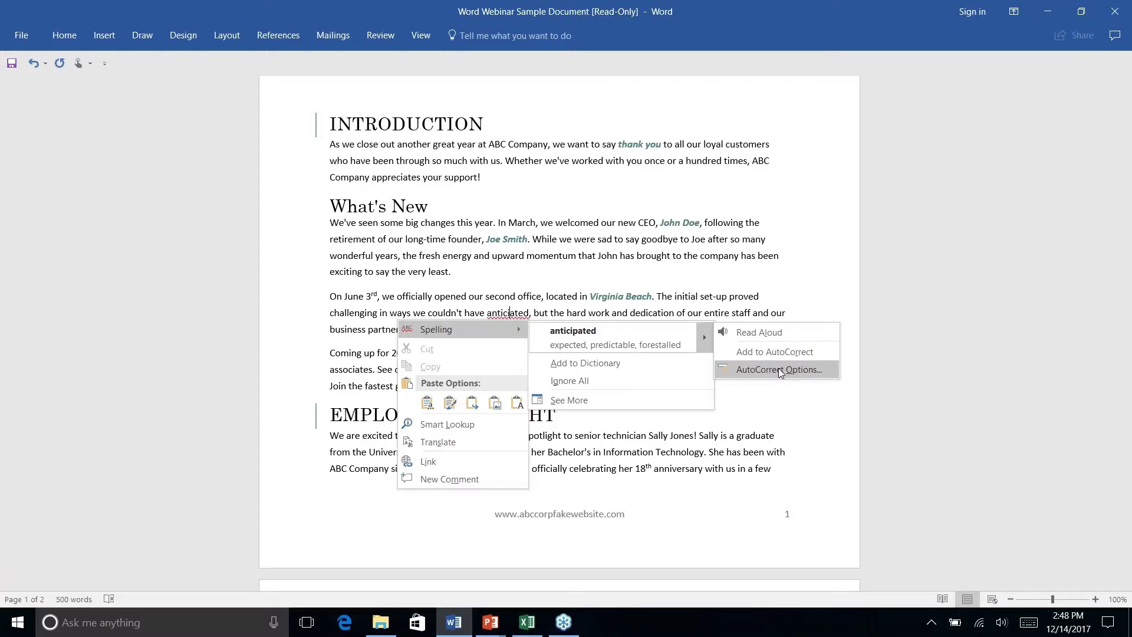
pyautogui.click(779, 369)
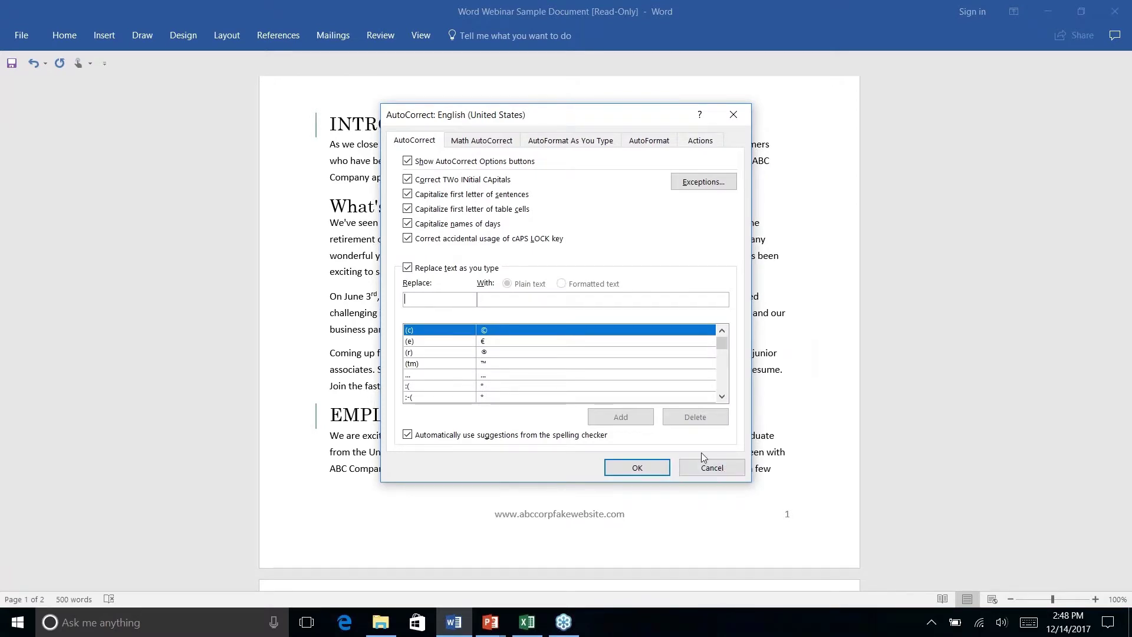
pyautogui.click(707, 471)
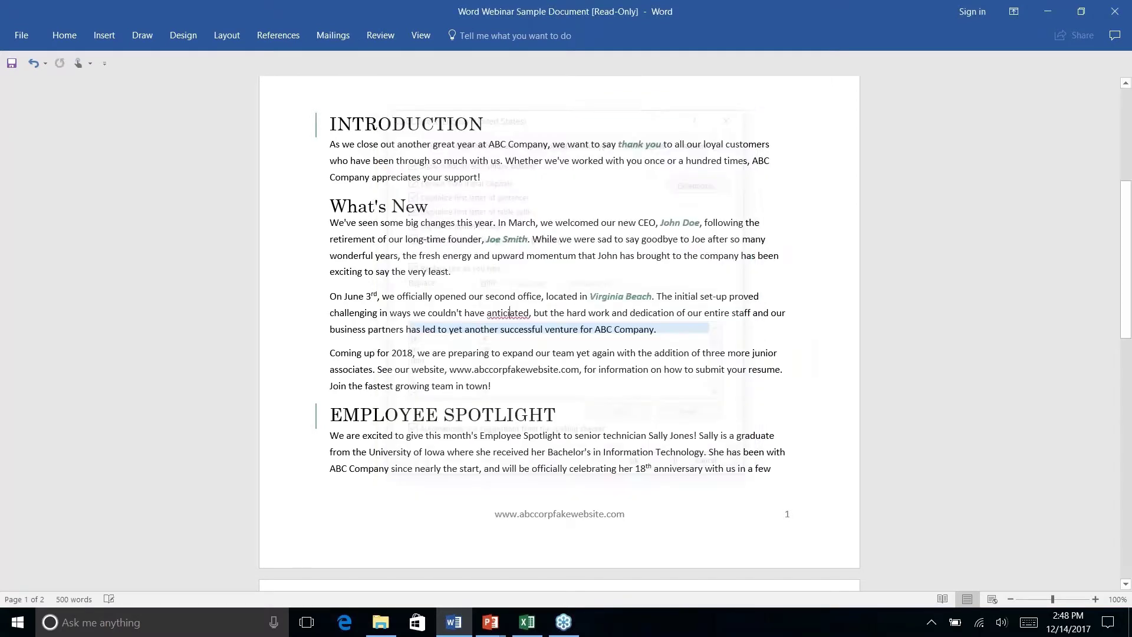
# Open the Proofing section of Word Options and review its spelling and grammar correction settings.
pyautogui.click(26, 37)
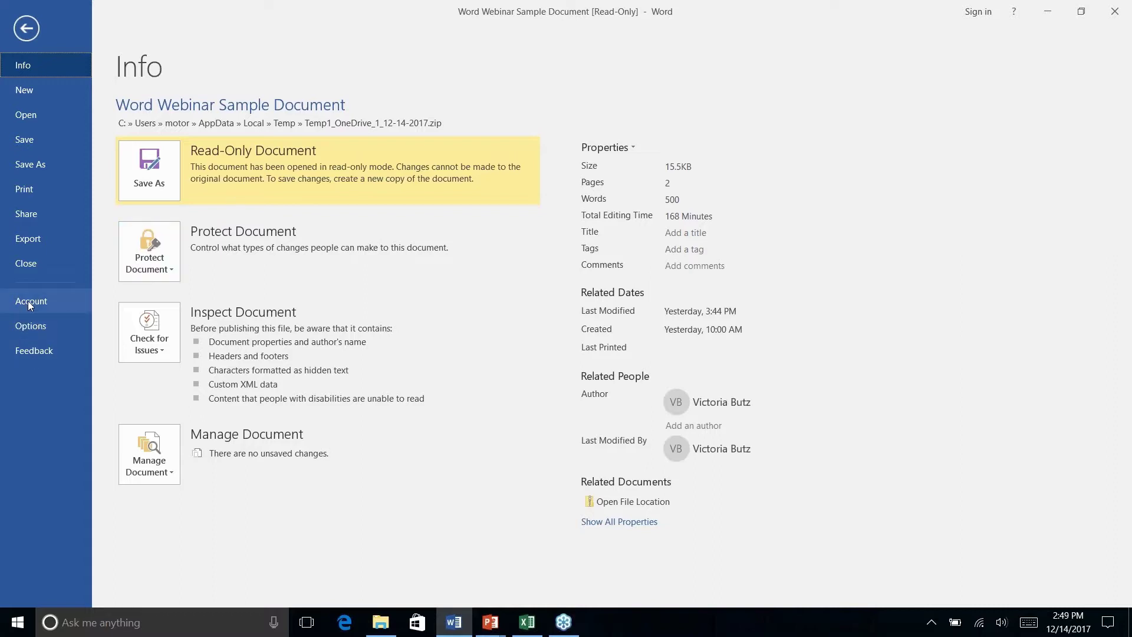
pyautogui.click(30, 326)
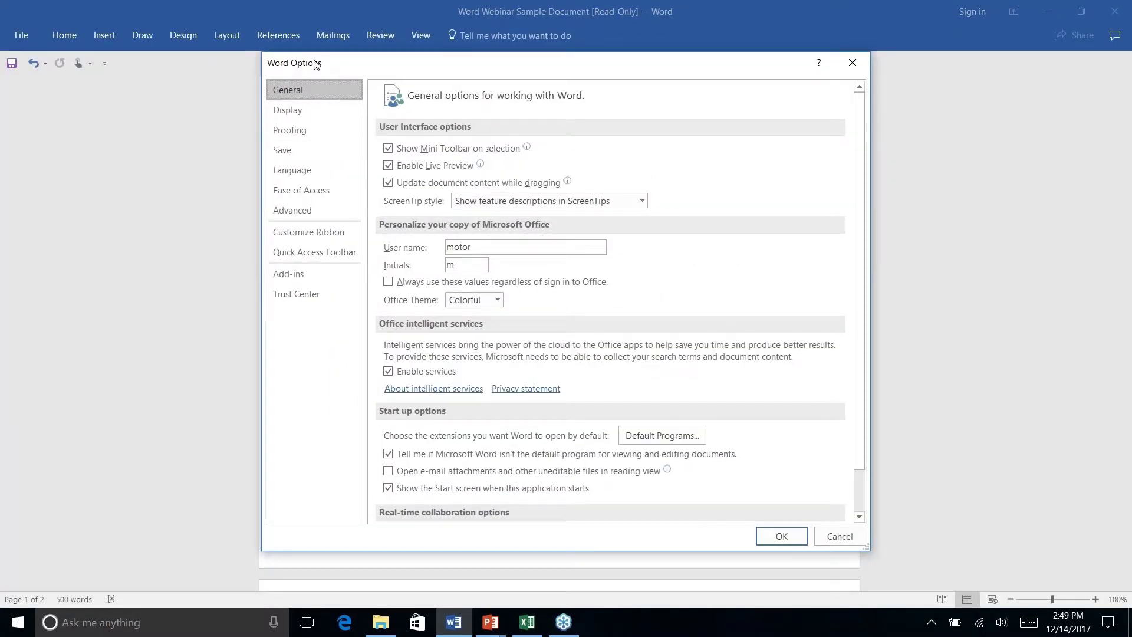
pyautogui.click(297, 136)
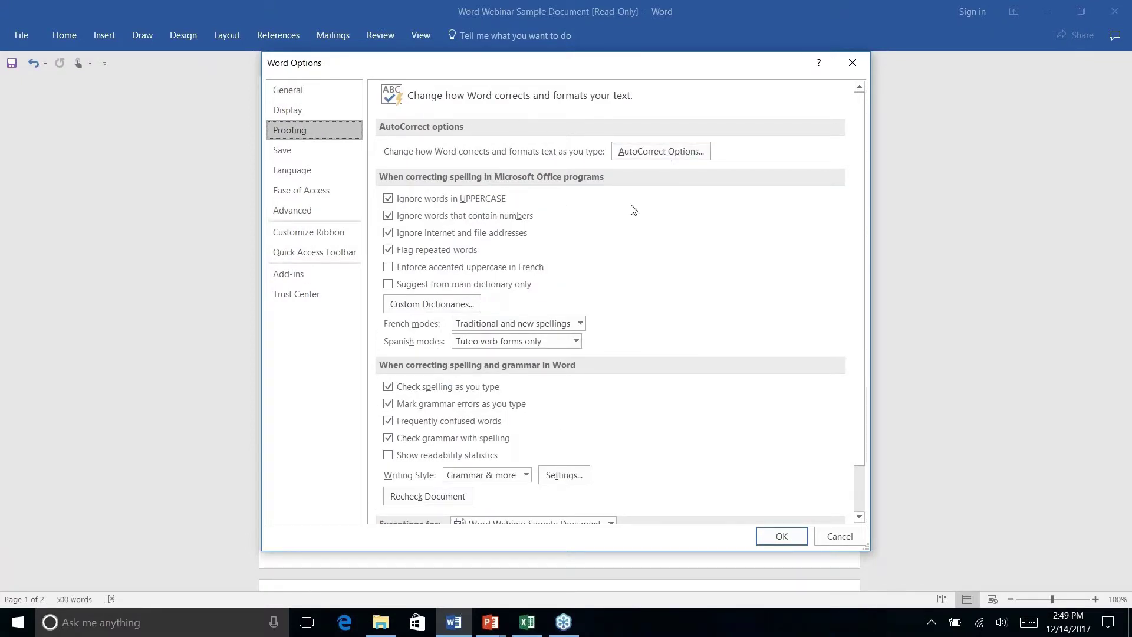
pyautogui.scroll(-2, 647, 213)
pyautogui.scroll(2, 647, 212)
pyautogui.scroll(-3, 615, 230)
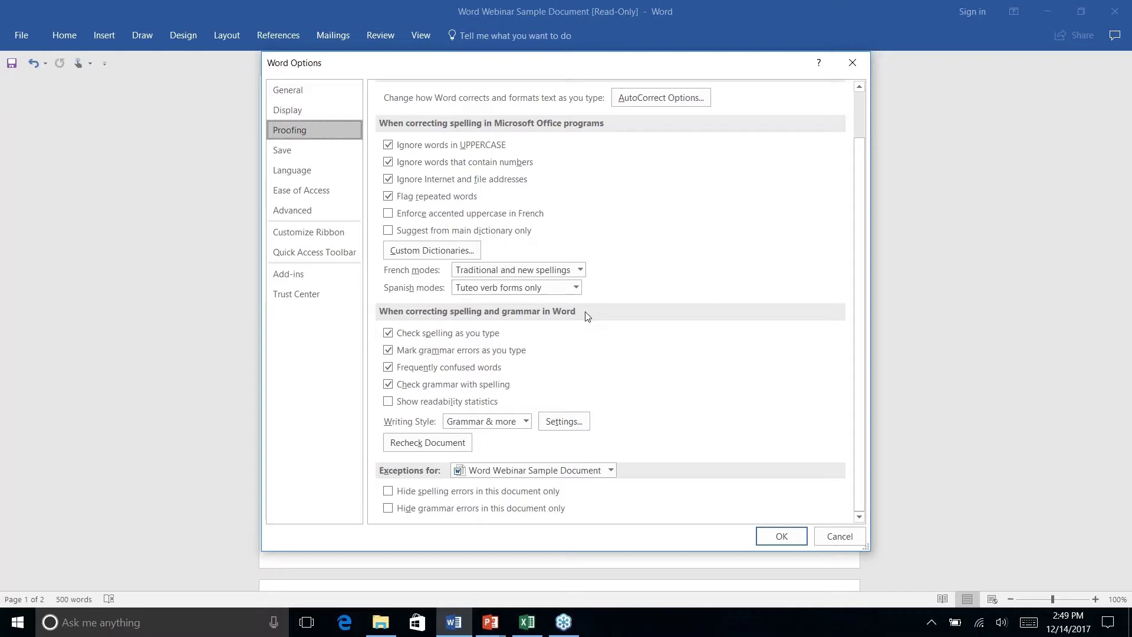
pyautogui.scroll(3, 588, 317)
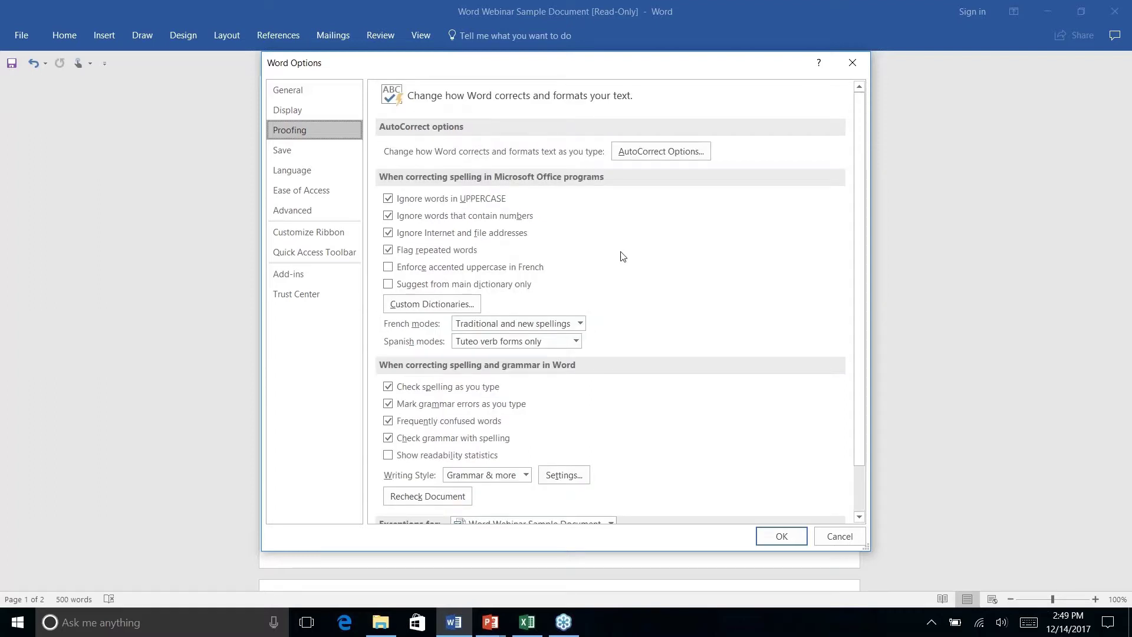
# Open the AutoCorrect options from the Proofing settings and examine the list of replace-as-you-type entries.
pyautogui.click(679, 152)
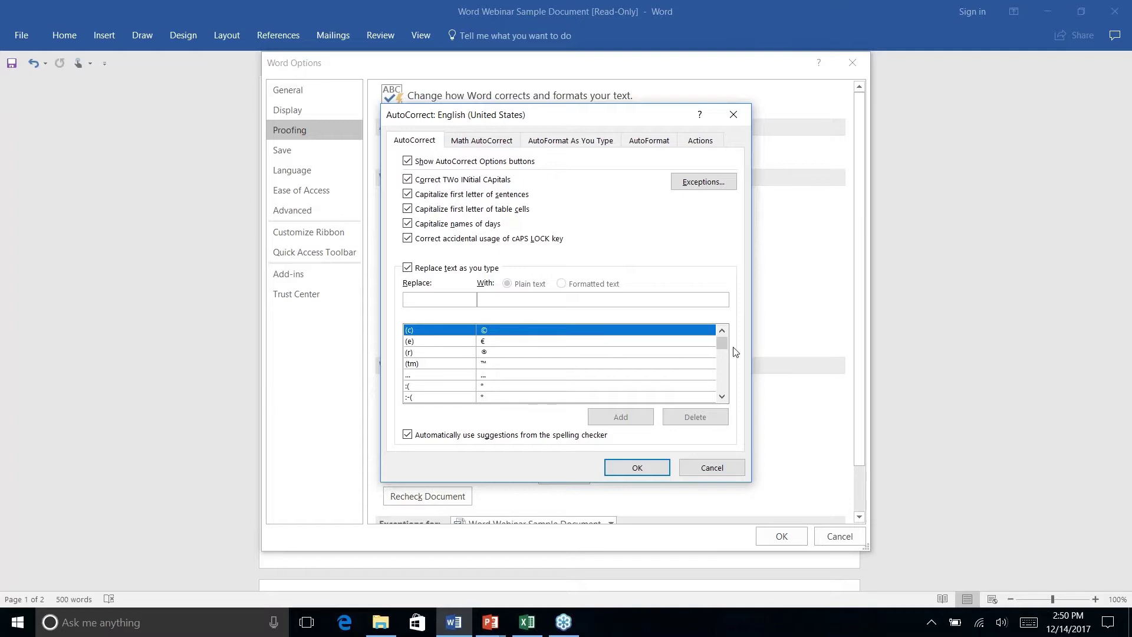
pyautogui.moveTo(723, 347); pyautogui.dragTo(724, 362)
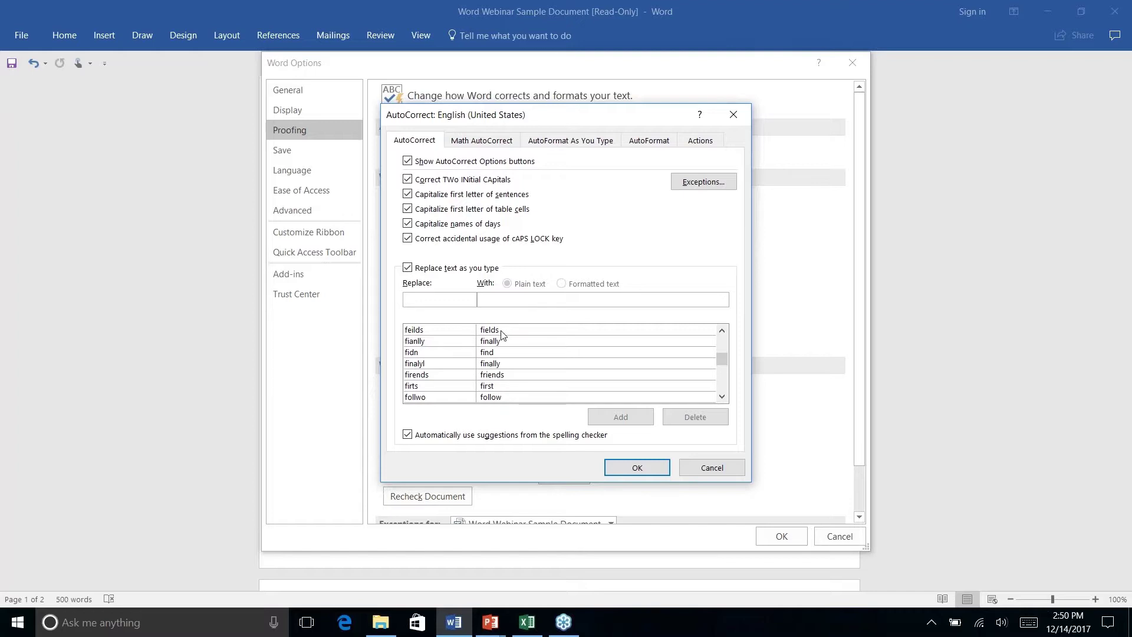
pyautogui.click(424, 301)
# Review the AutoCorrect exceptions for other corrections, first letters and initial caps, then dismiss them without changes.
pyautogui.click(698, 185)
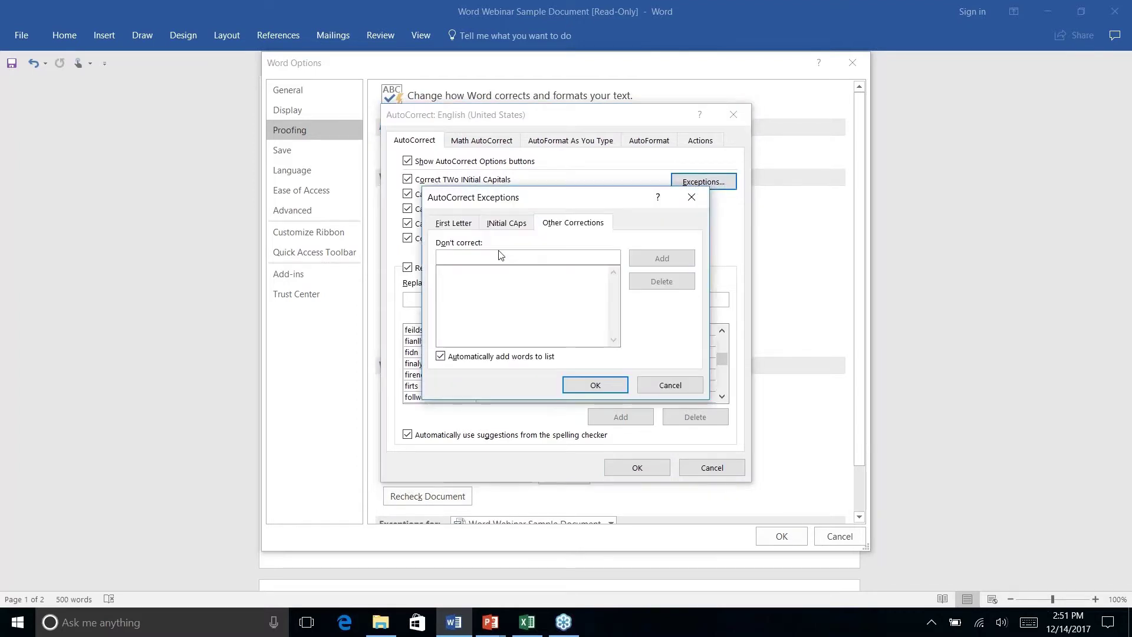
pyautogui.click(500, 258)
pyautogui.click(454, 223)
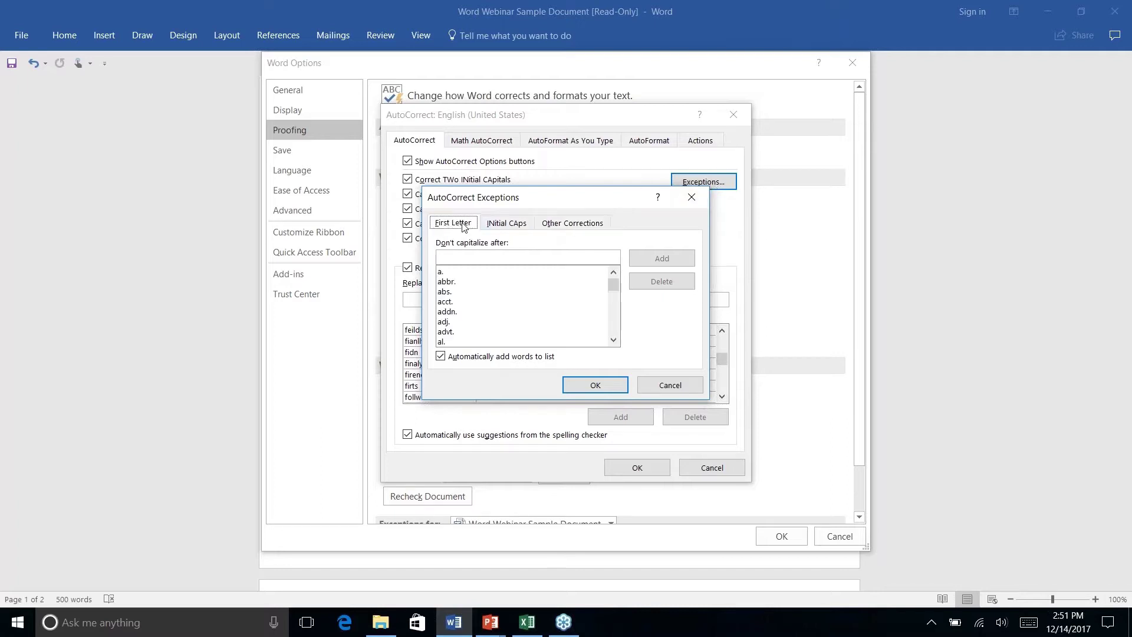
pyautogui.click(509, 224)
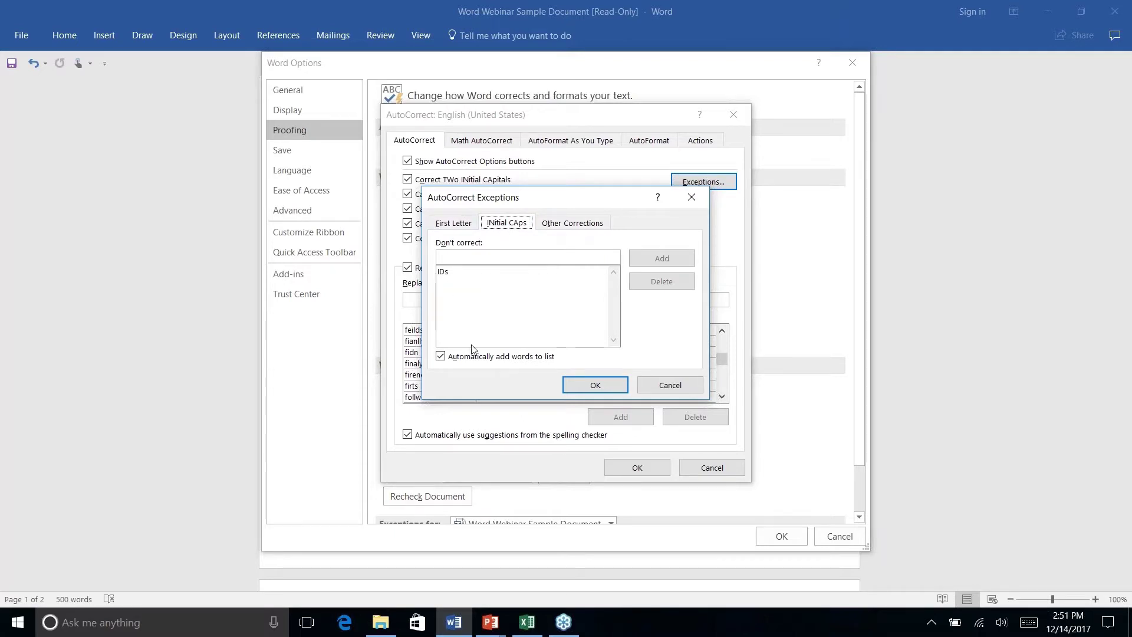
pyautogui.click(676, 384)
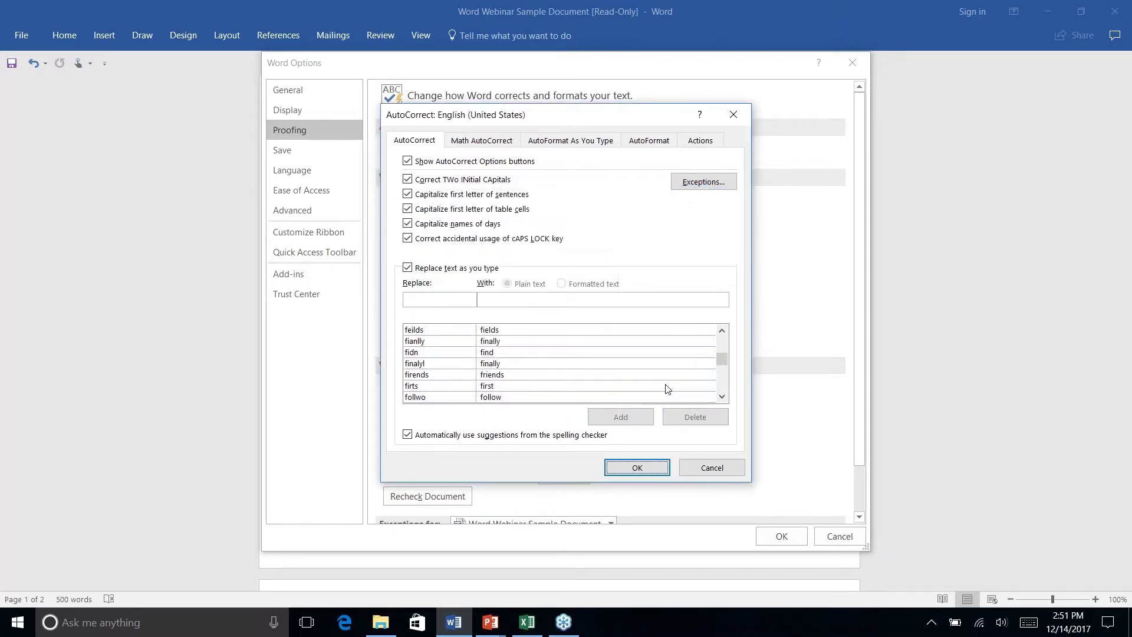
# Review the AutoFormat As You Type settings, then leave AutoCorrect and Word Options without saving changes.
pyautogui.click(571, 142)
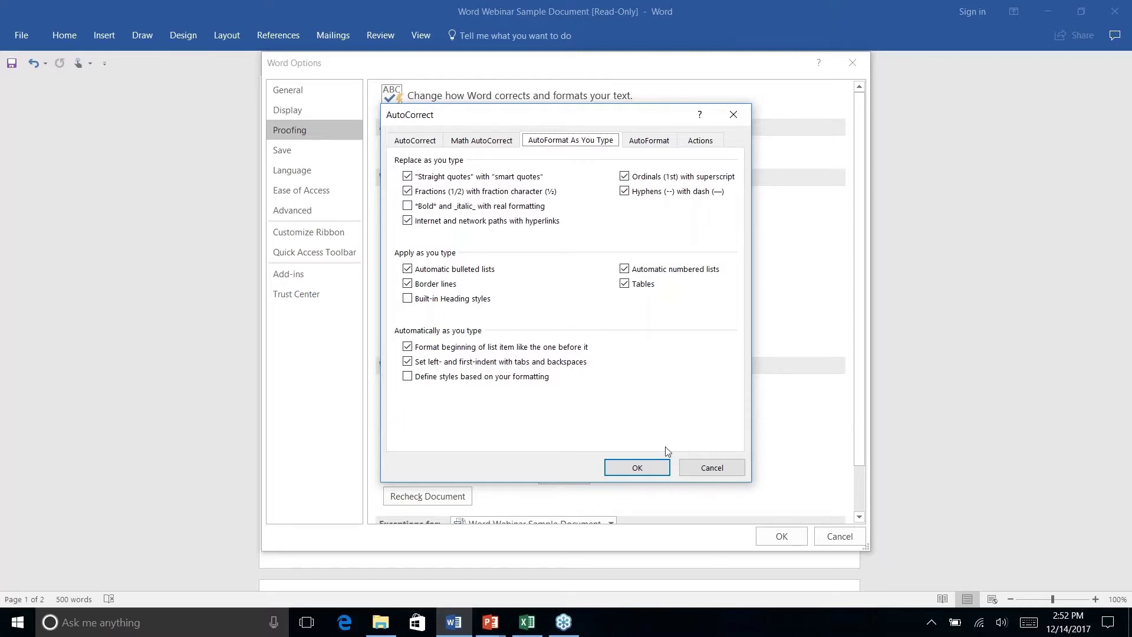
pyautogui.click(711, 469)
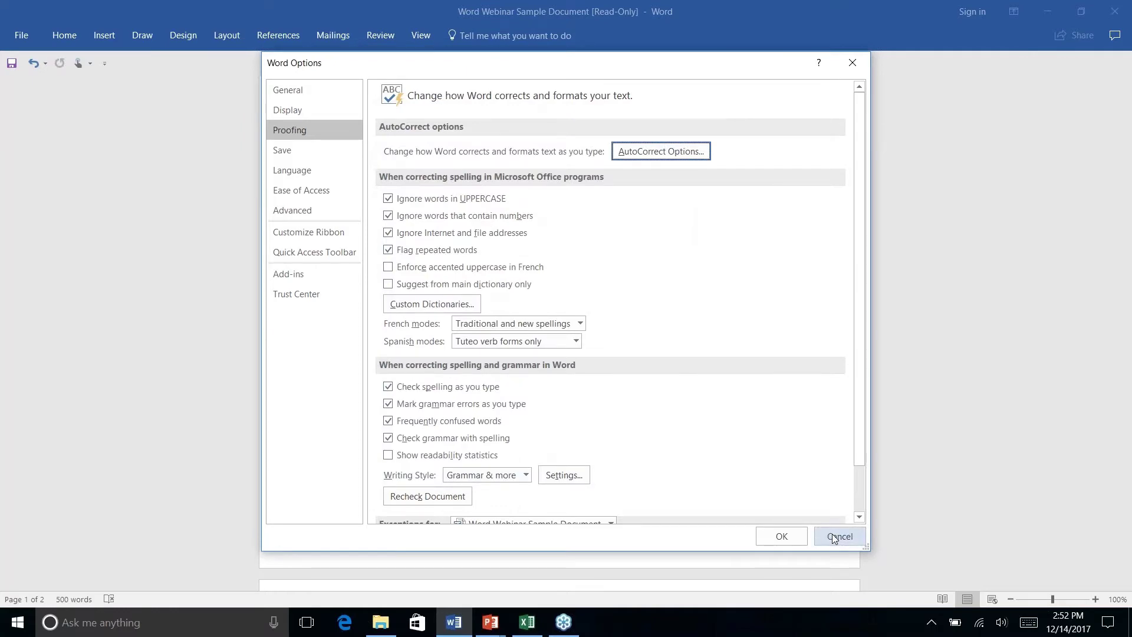
pyautogui.click(834, 537)
# Apply the Normal style to the feedback e-mail address at the end of the How Are We Doing? paragraph.
pyautogui.scroll(-1, 510, 268)
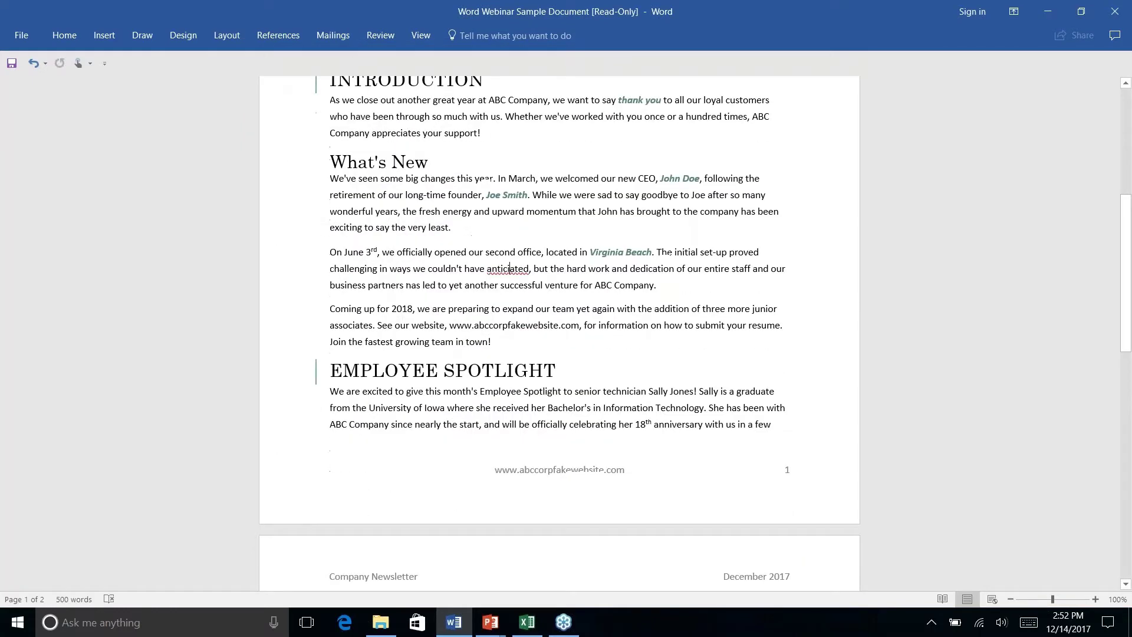
pyautogui.scroll(-15, 510, 268)
pyautogui.scroll(2, 643, 383)
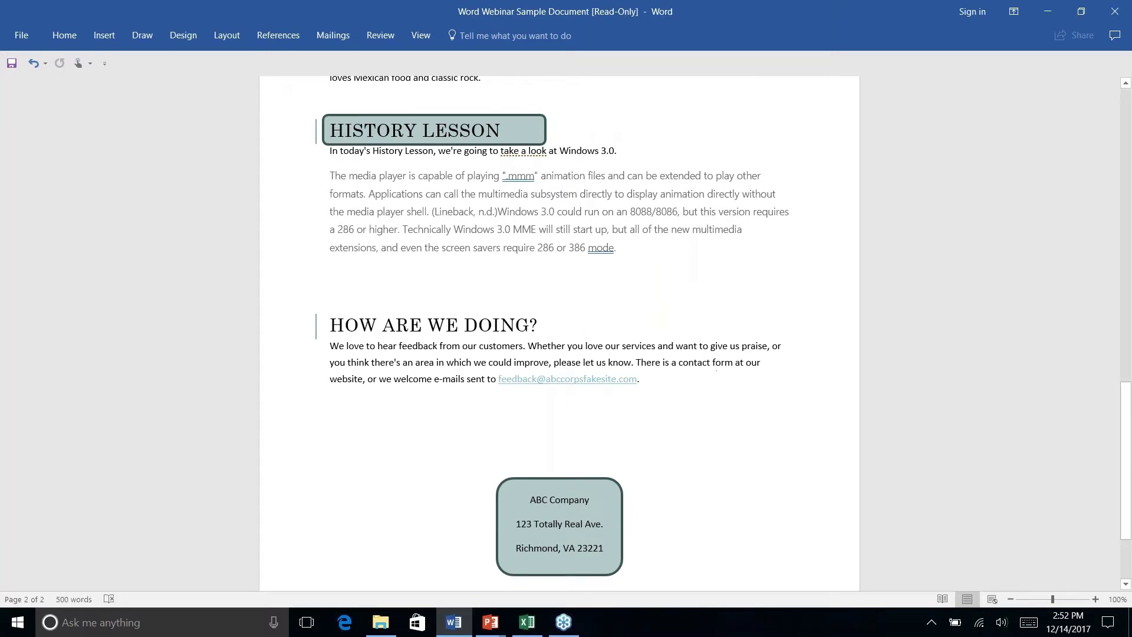
pyautogui.click(65, 37)
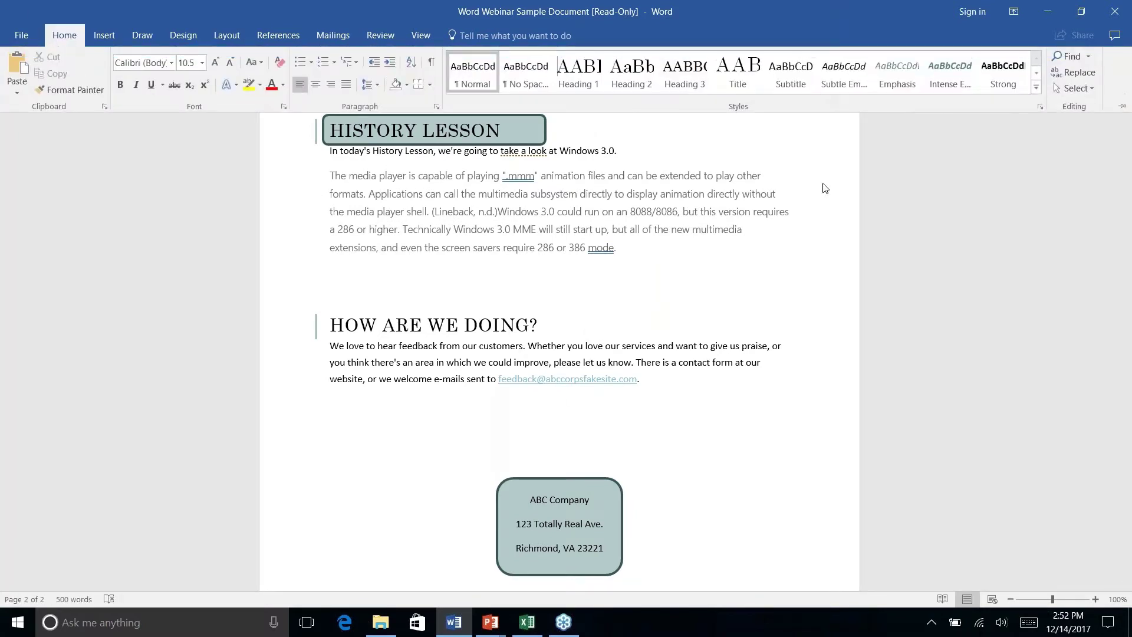
pyautogui.rightClick(638, 382)
pyautogui.press('Escape')
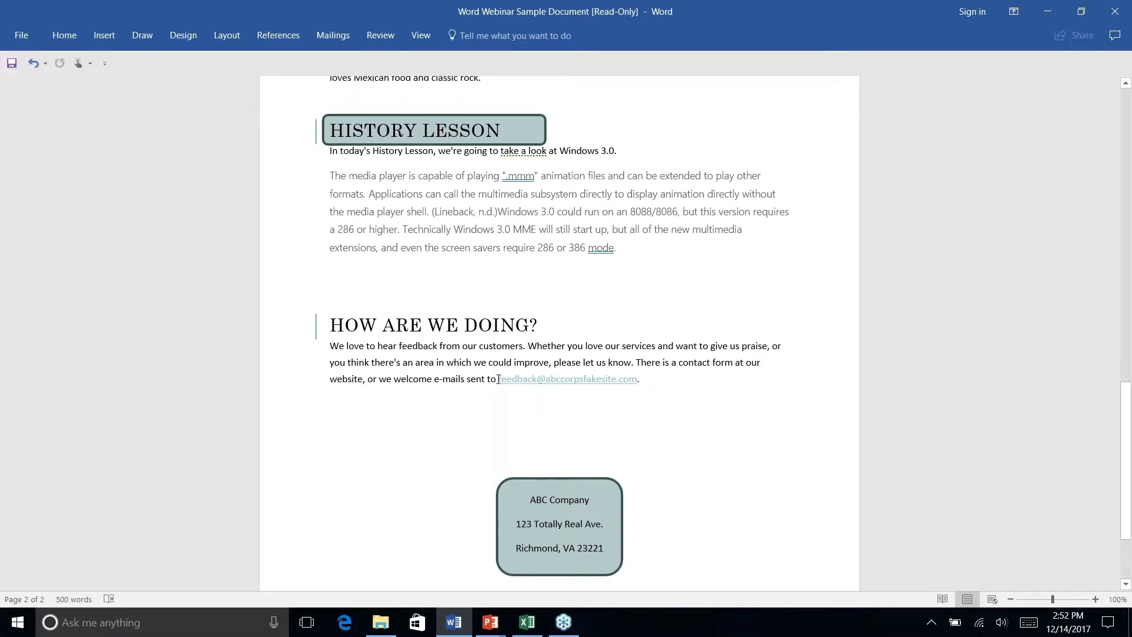
pyautogui.moveTo(499, 379); pyautogui.dragTo(649, 380)
pyautogui.click(688, 398)
pyautogui.moveTo(488, 380); pyautogui.dragTo(644, 382)
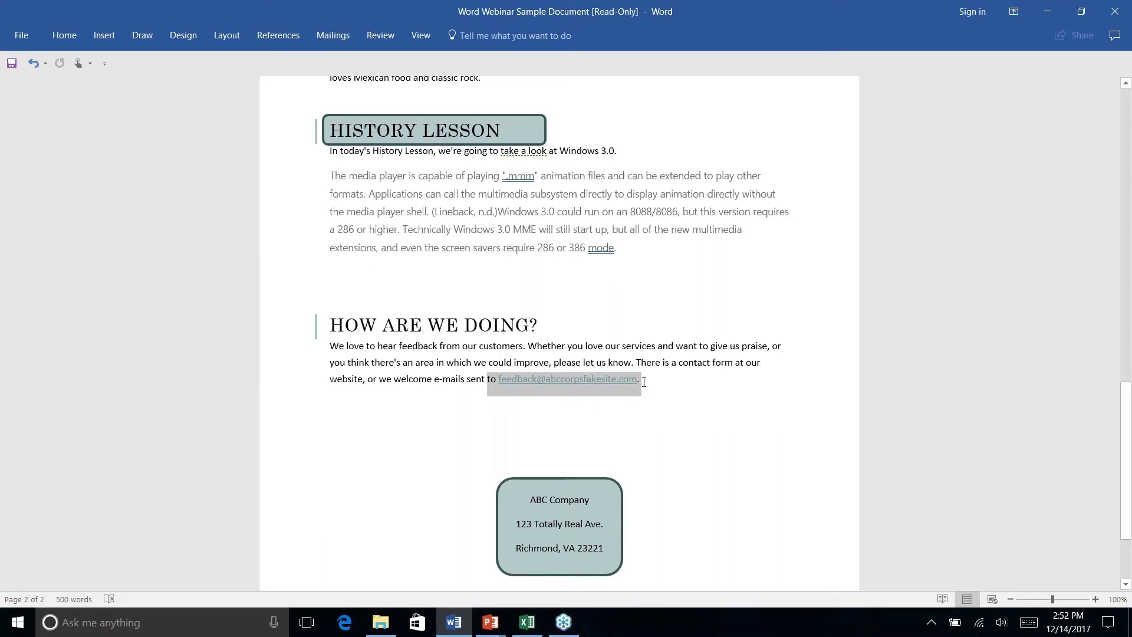
pyautogui.click(66, 34)
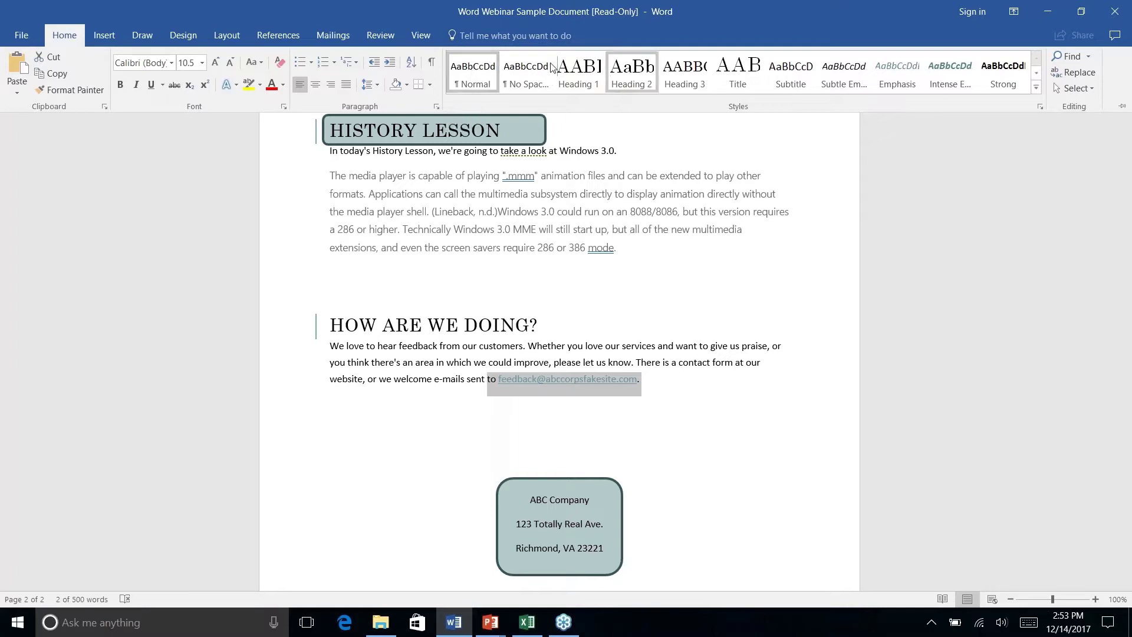
pyautogui.click(478, 71)
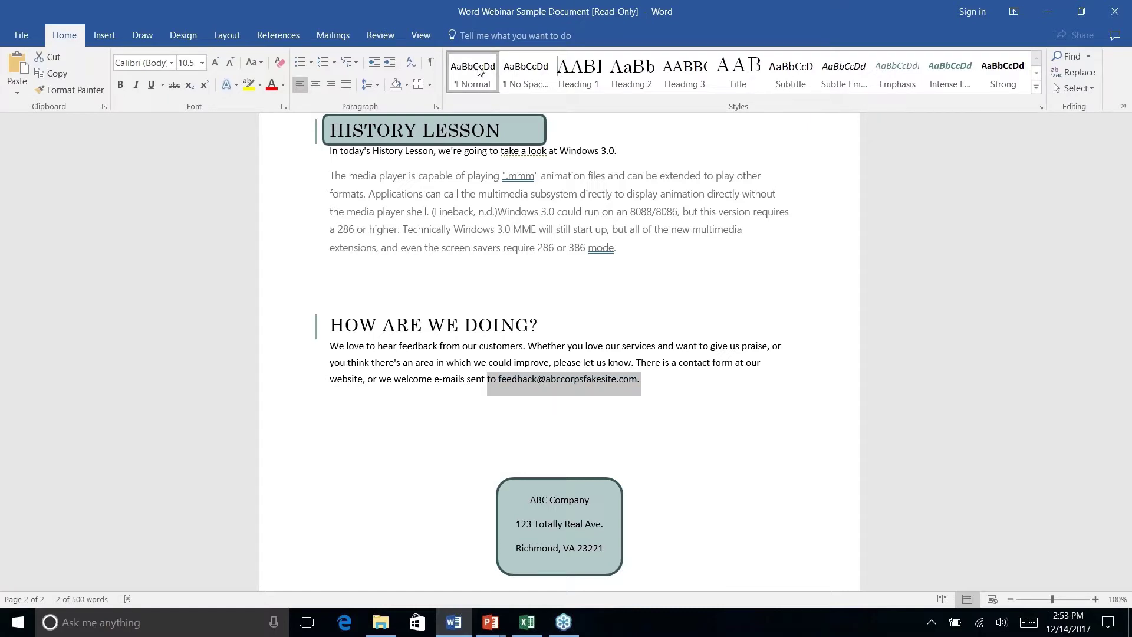
pyautogui.hotkey('ctrl', 'F1')
pyautogui.rightClick(659, 384)
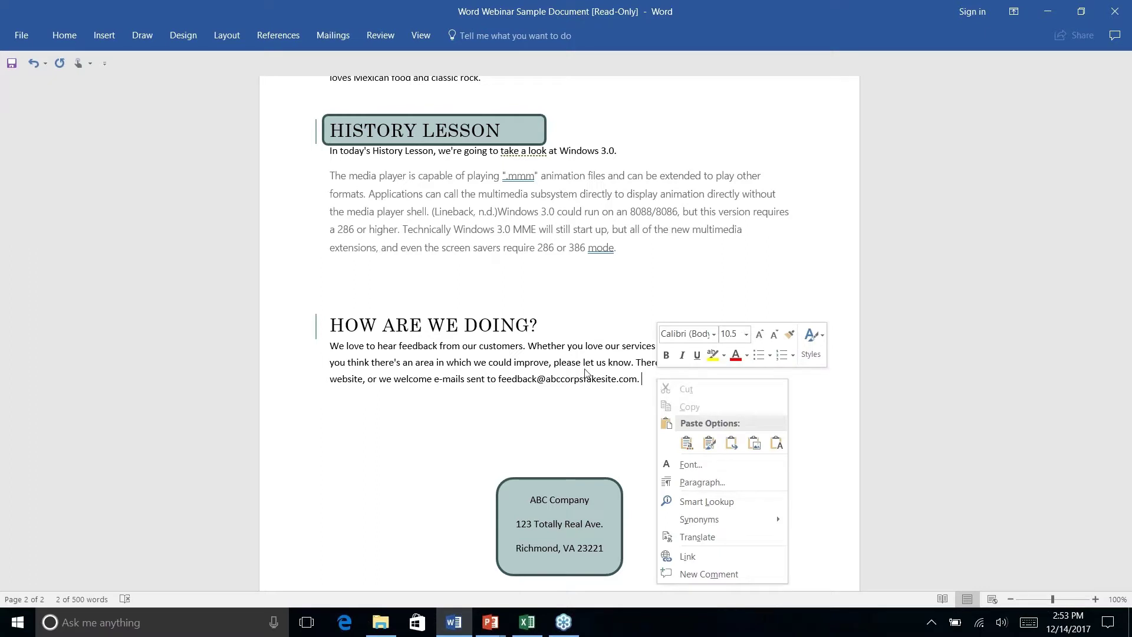
pyautogui.click(586, 387)
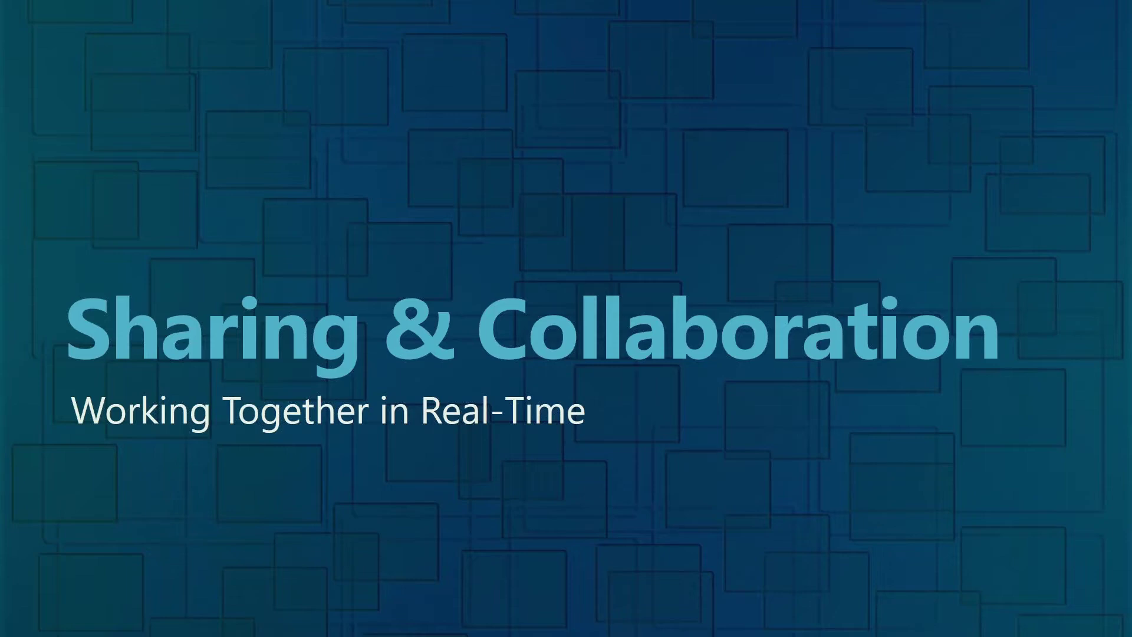
# Return to the newsletter document and view the Save As dialog, then cancel without saving a copy.
pyautogui.hotkey('alt', 'Tab')
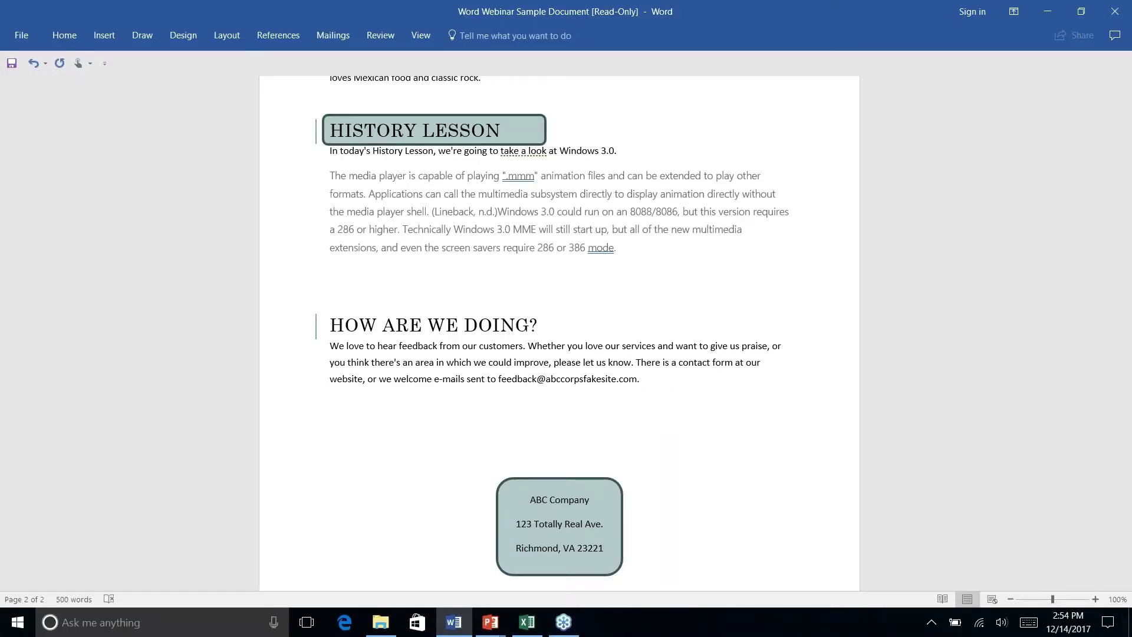
pyautogui.scroll(-1, 559, 330)
pyautogui.scroll(-1, 559, 330)
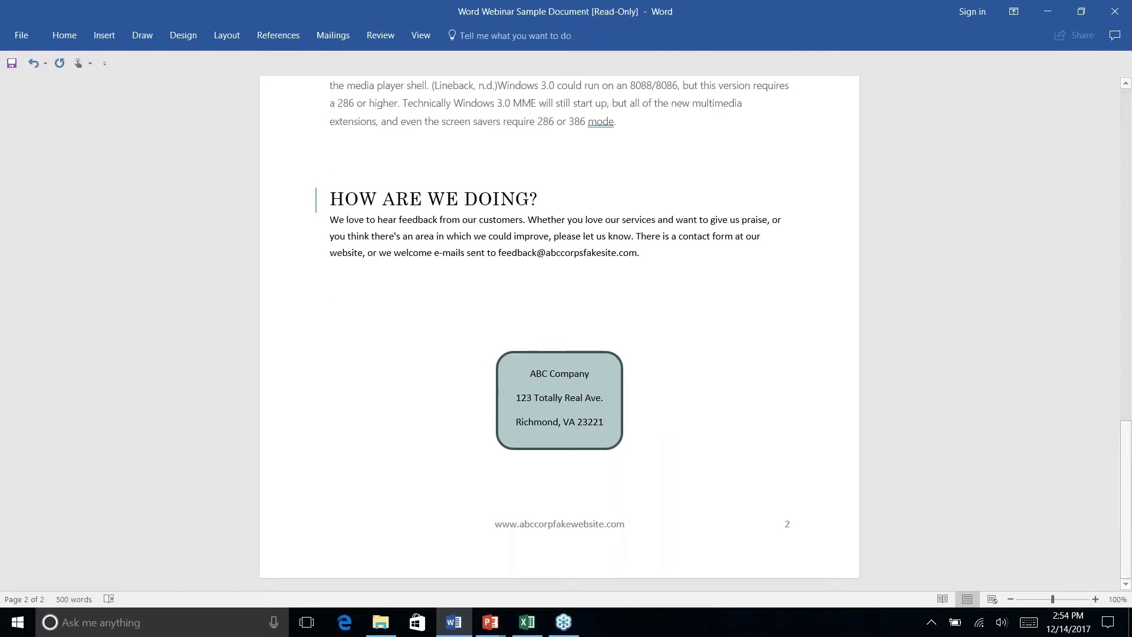
pyautogui.click(23, 34)
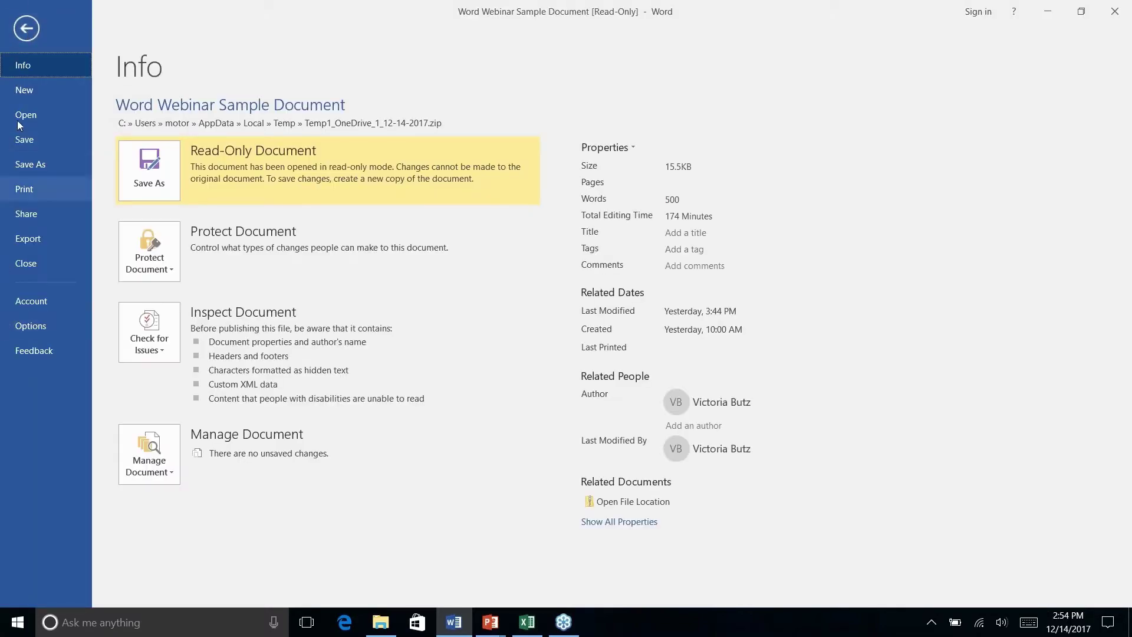
pyautogui.click(26, 28)
pyautogui.click(16, 34)
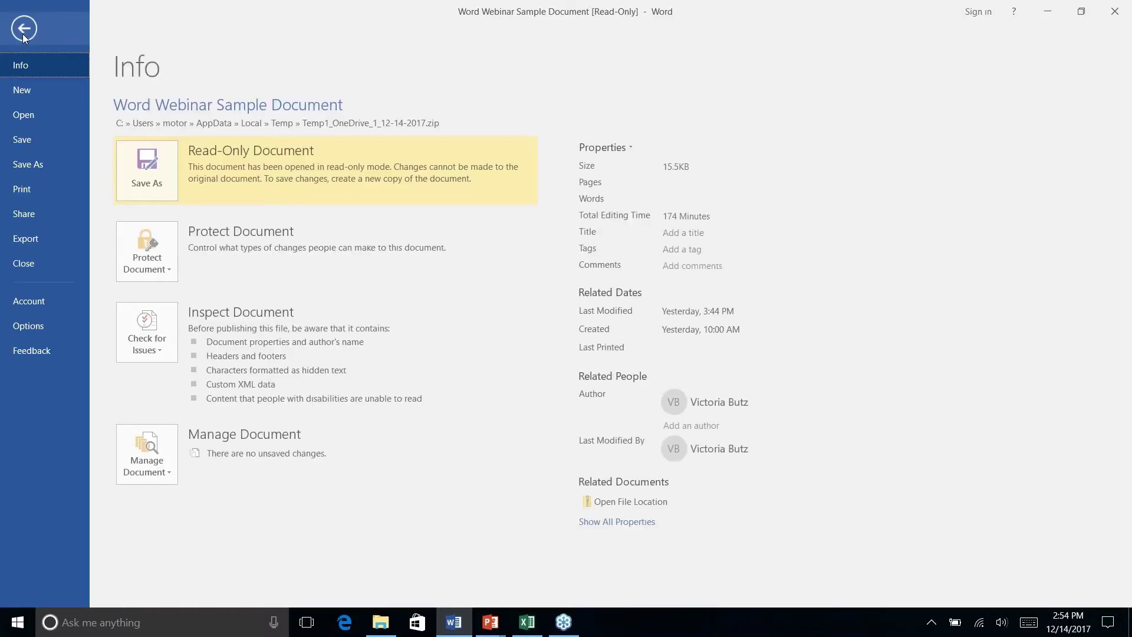
pyautogui.click(25, 139)
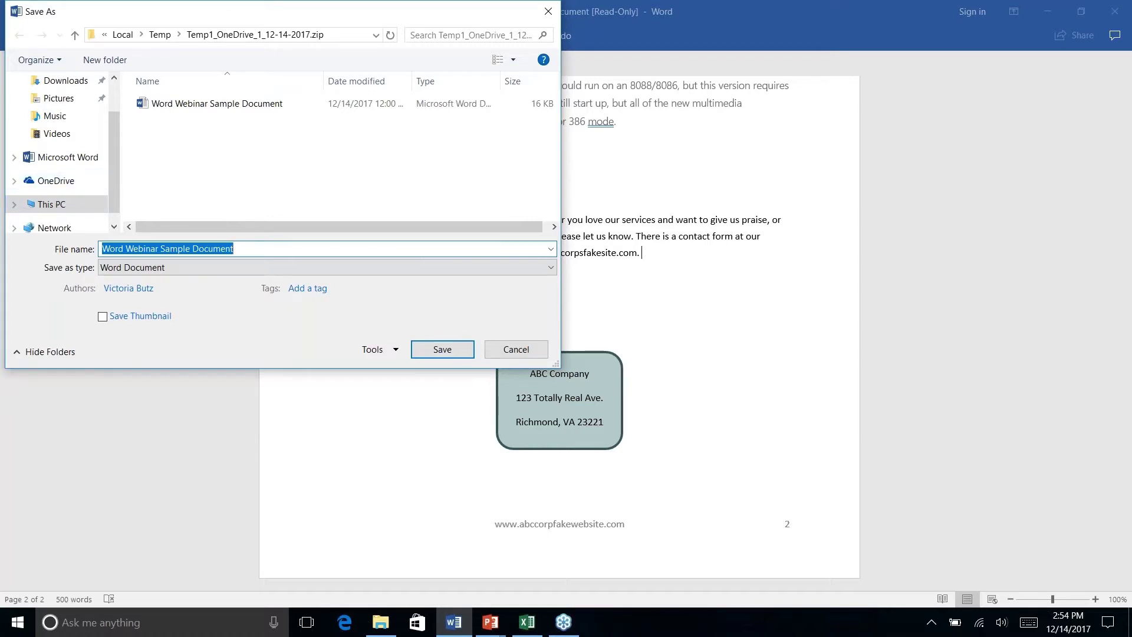
pyautogui.click(516, 349)
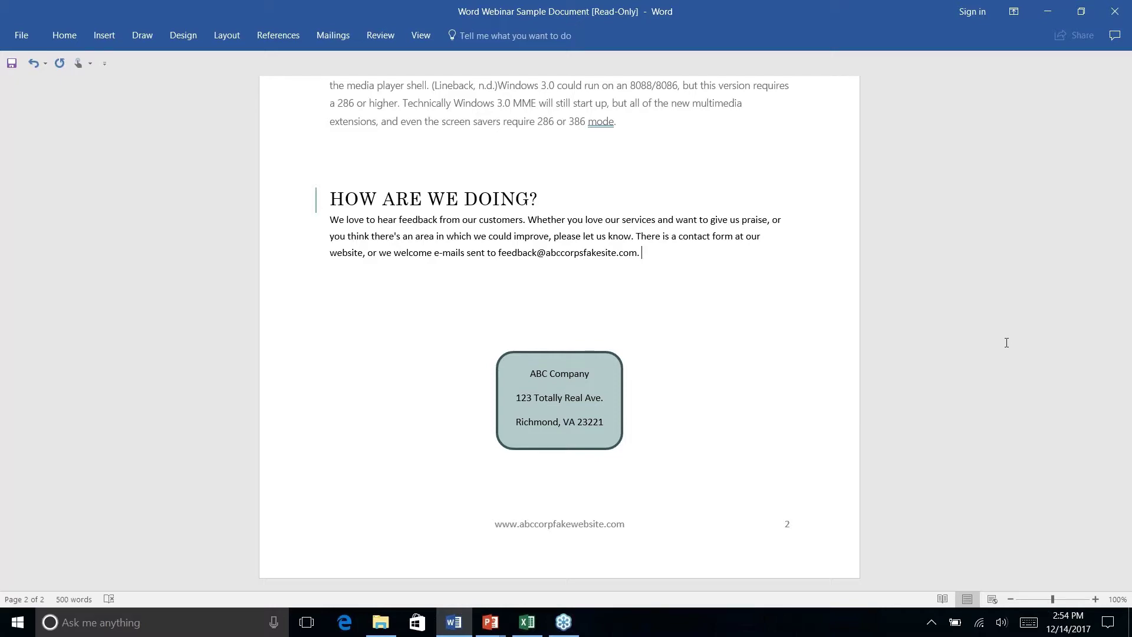
pyautogui.scroll(6, 1007, 342)
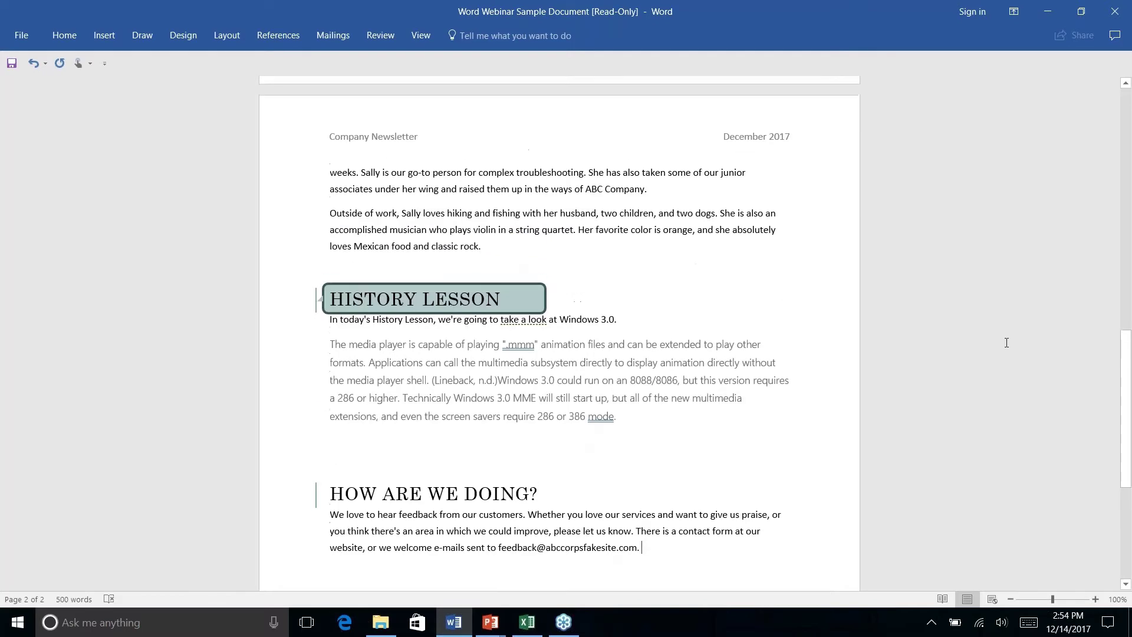
pyautogui.scroll(-1, 1007, 342)
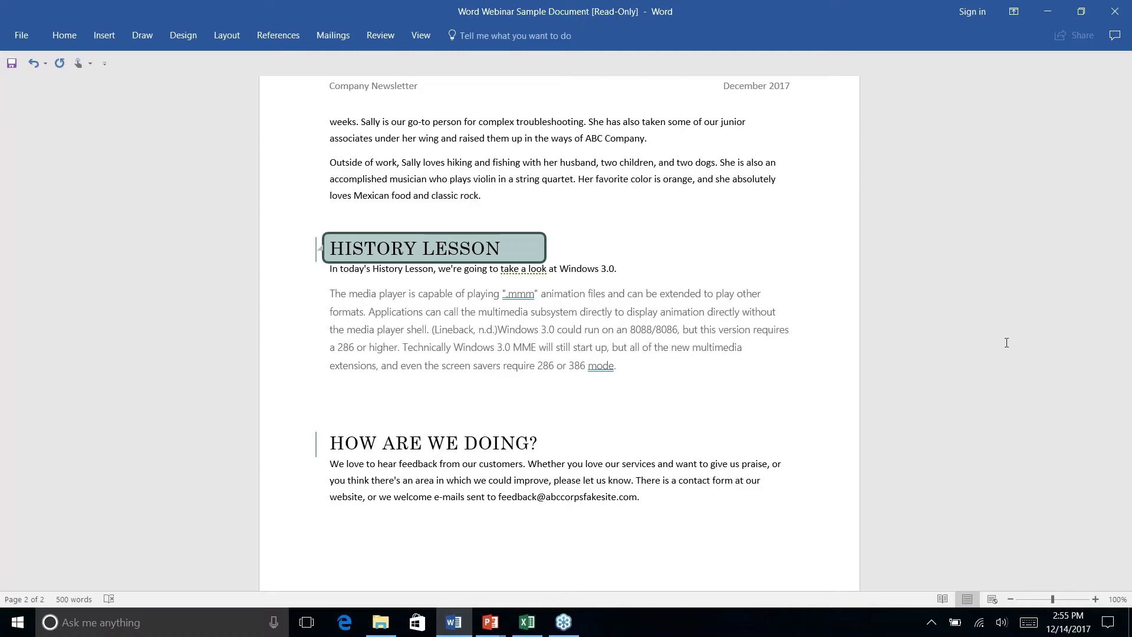
pyautogui.hotkey('alt', 'Tab')
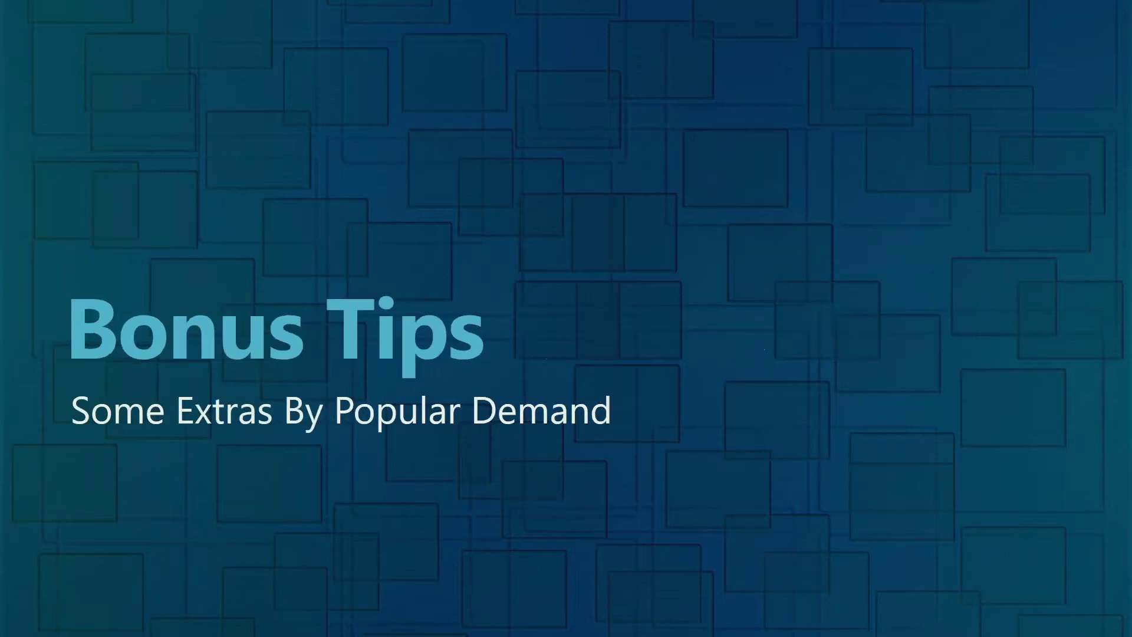
pyautogui.hotkey('alt', 'Tab')
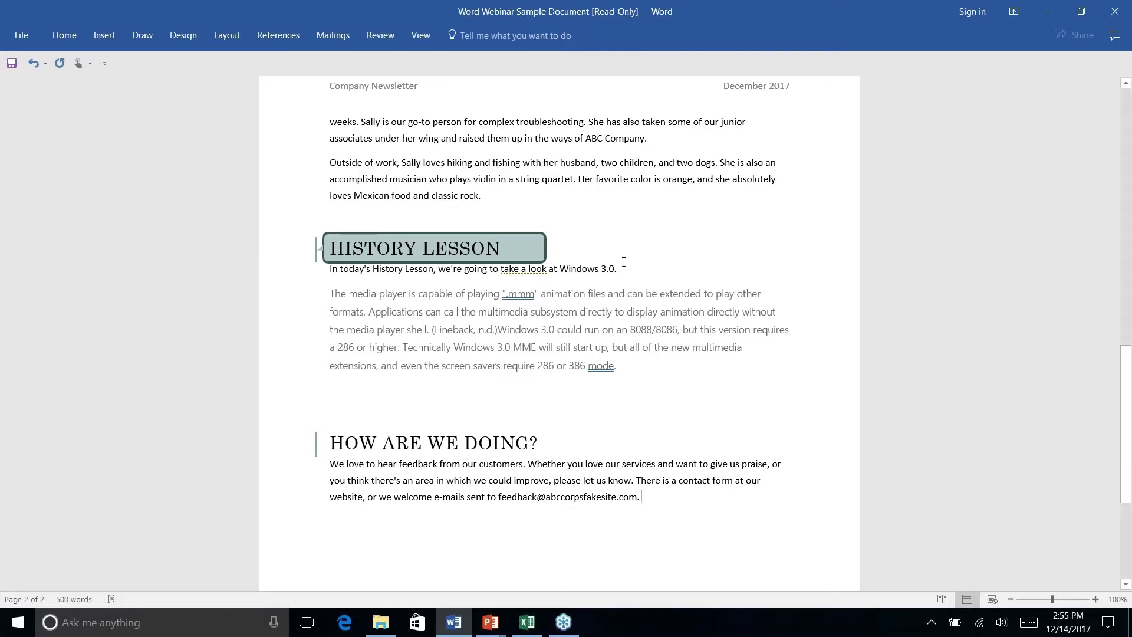
# Look over the newsletter's layout from the title and Contents through the What's New and Employee Spotlight sections.
pyautogui.scroll(12, 624, 261)
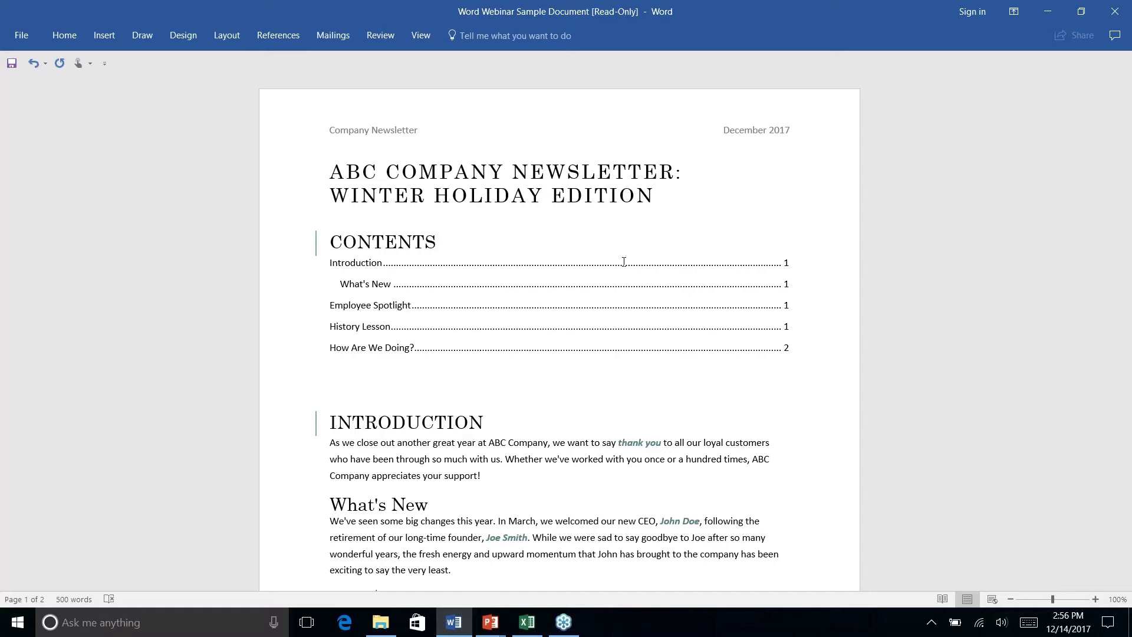
pyautogui.scroll(-10, 624, 261)
pyautogui.scroll(8, 624, 261)
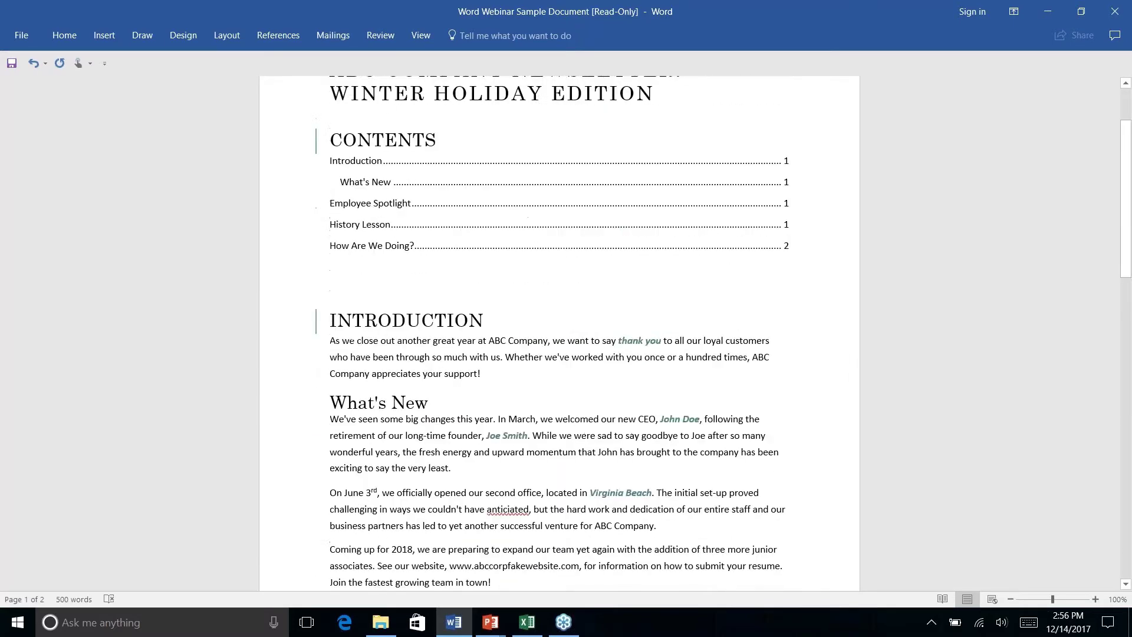
pyautogui.scroll(2, 559, 330)
pyautogui.scroll(-5, 559, 331)
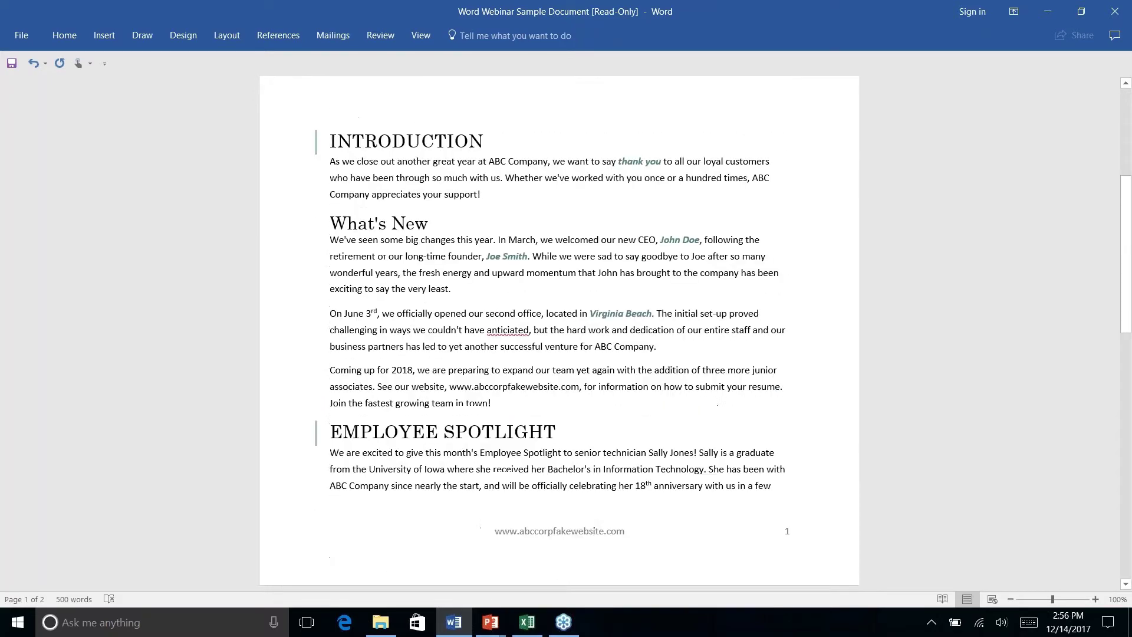
pyautogui.scroll(-3, 559, 331)
pyautogui.scroll(8, 559, 331)
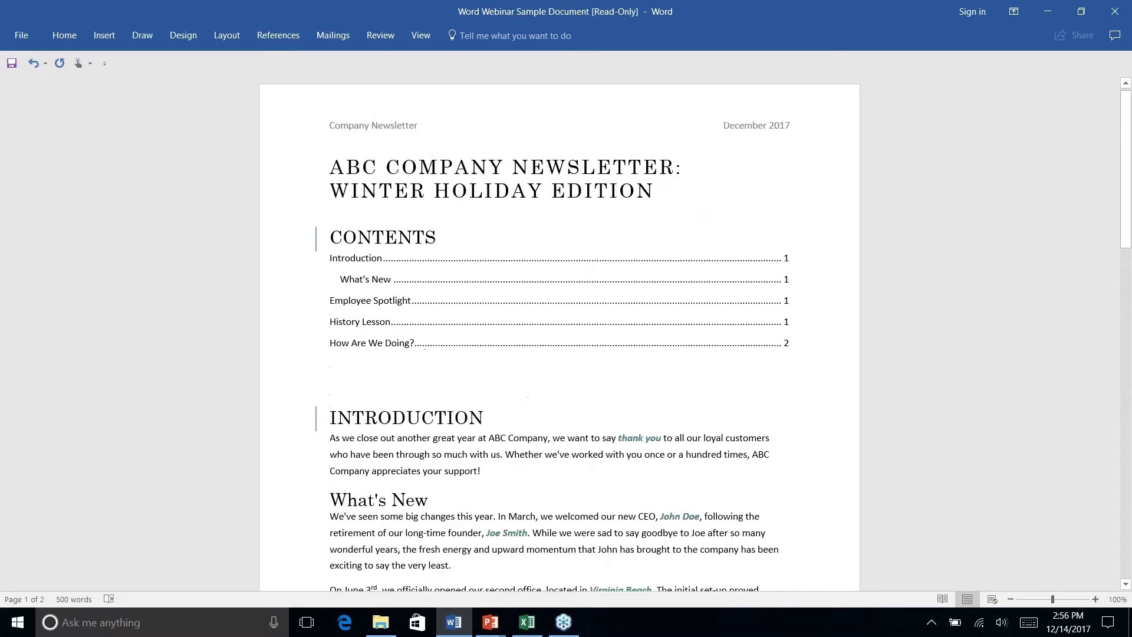
pyautogui.scroll(-5, 624, 263)
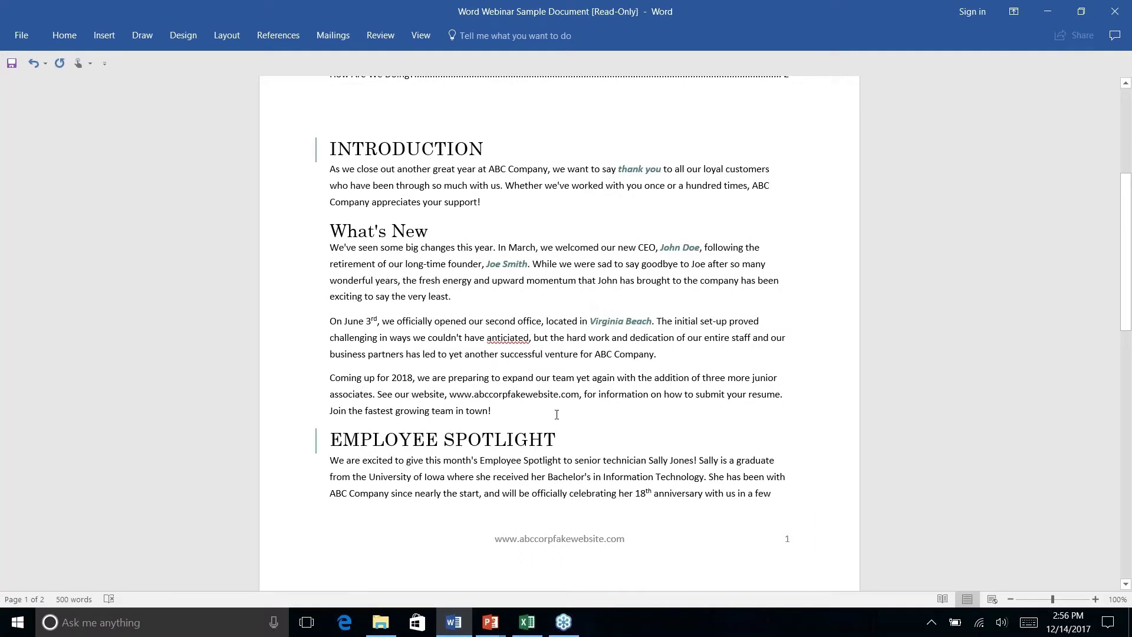
# Insert a Next Page section break after "Join the fastest growing team in town!", just before the Employee Spotlight heading.
pyautogui.click(518, 410)
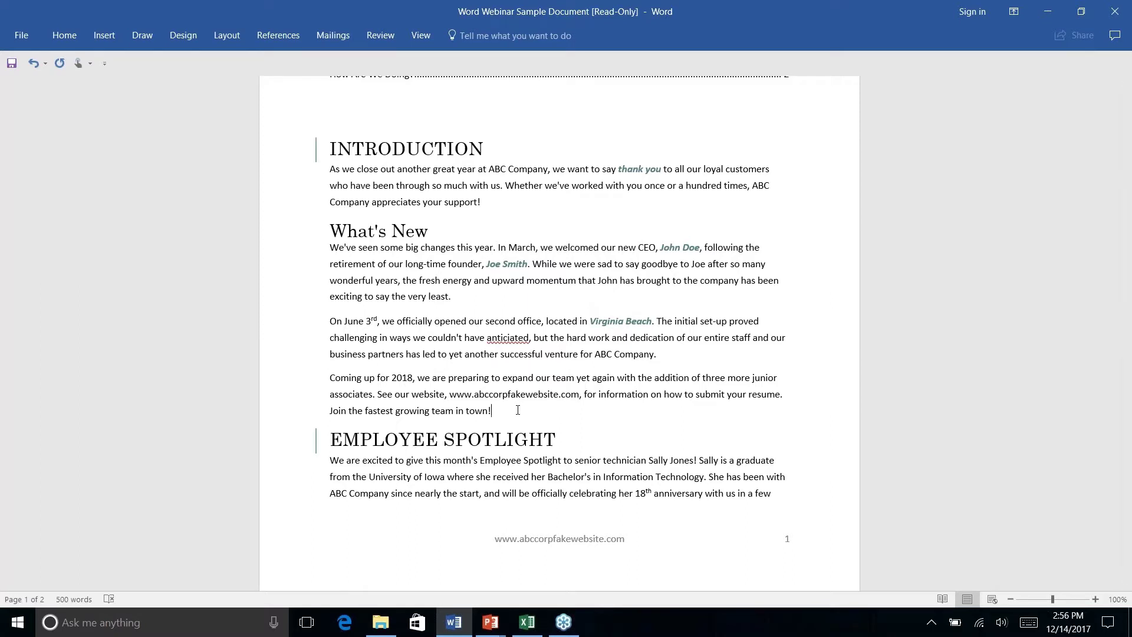
pyautogui.click(104, 37)
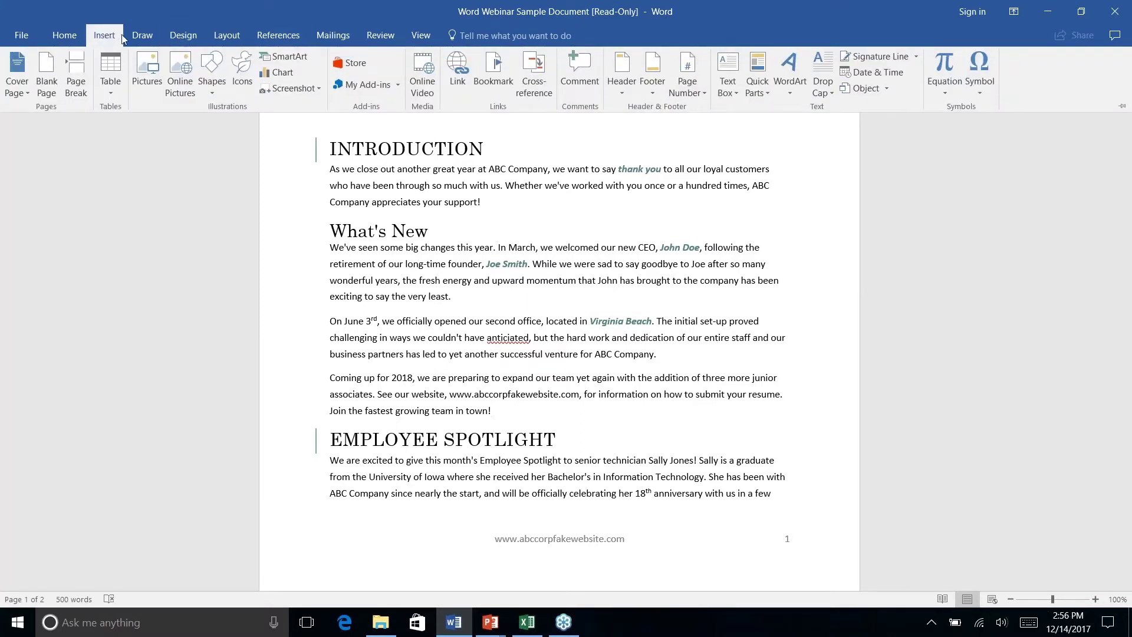
pyautogui.click(142, 36)
pyautogui.click(188, 36)
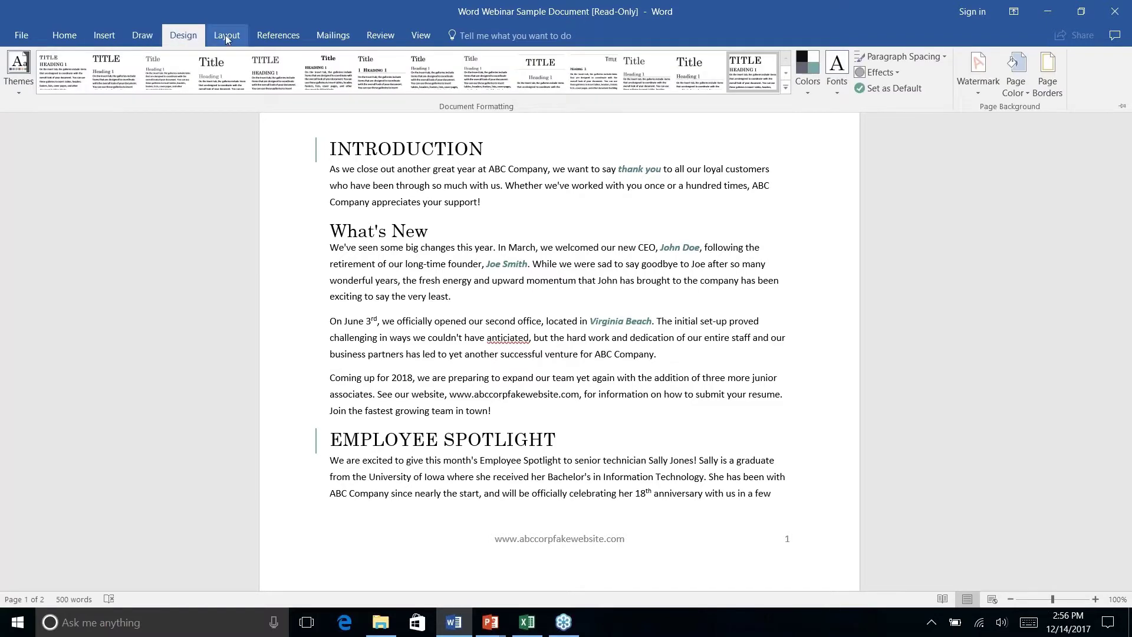
pyautogui.click(229, 39)
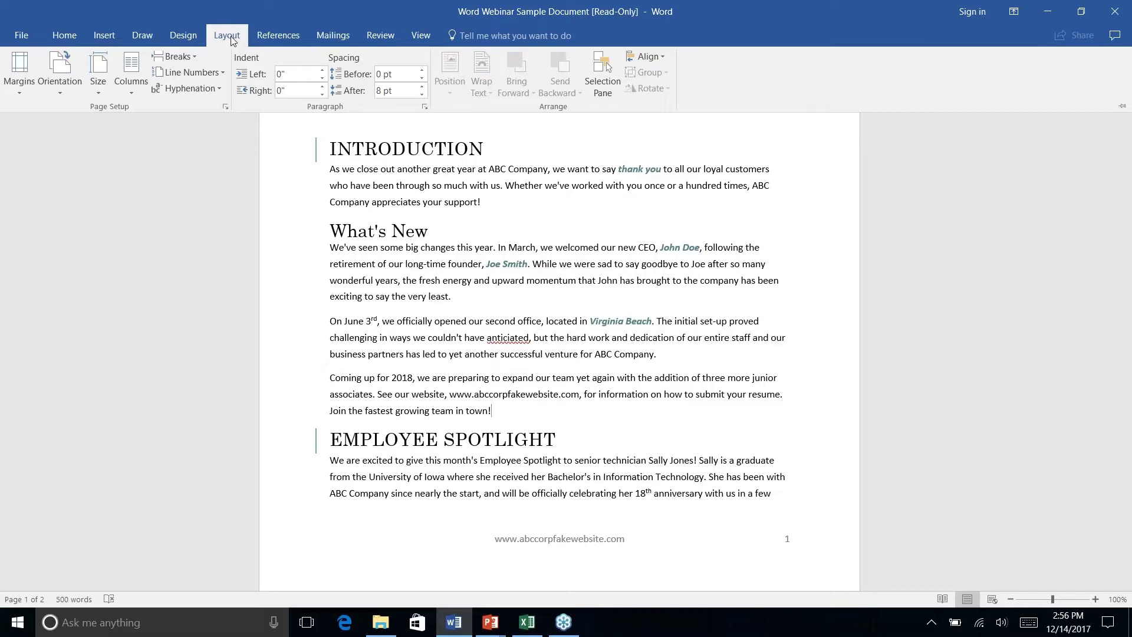
pyautogui.click(495, 412)
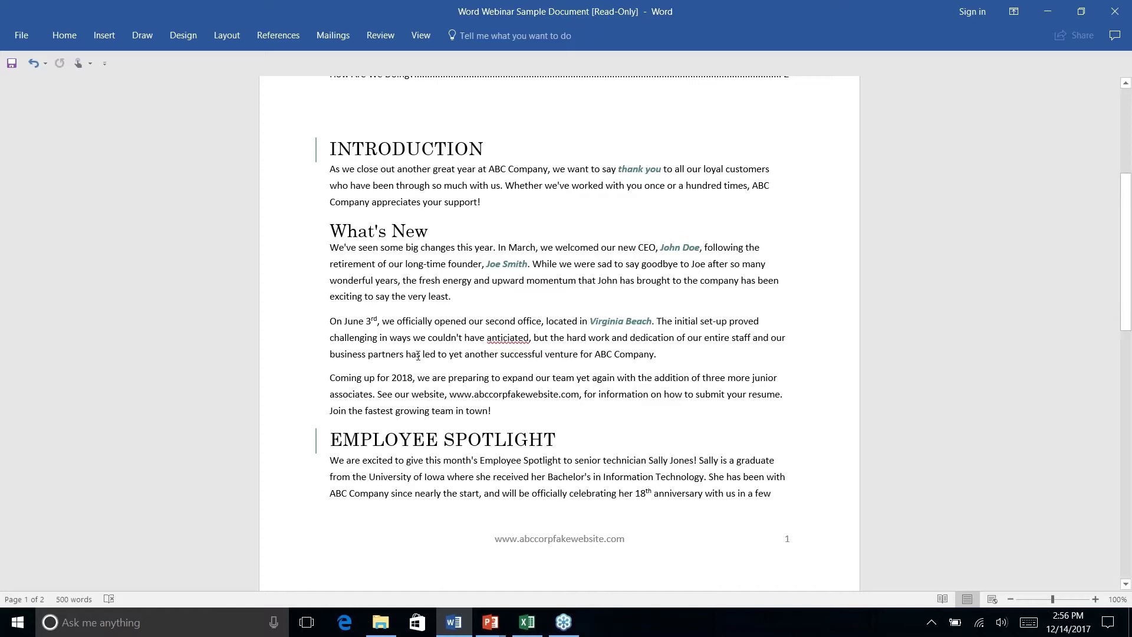
pyautogui.scroll(2, 574, 440)
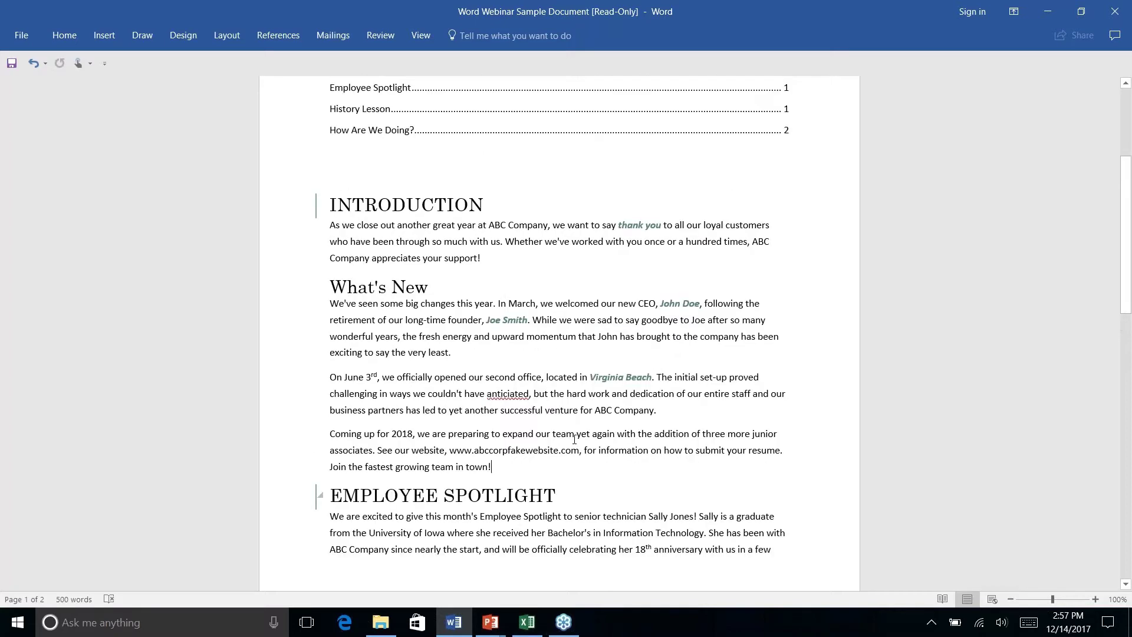
pyautogui.scroll(-4, 575, 440)
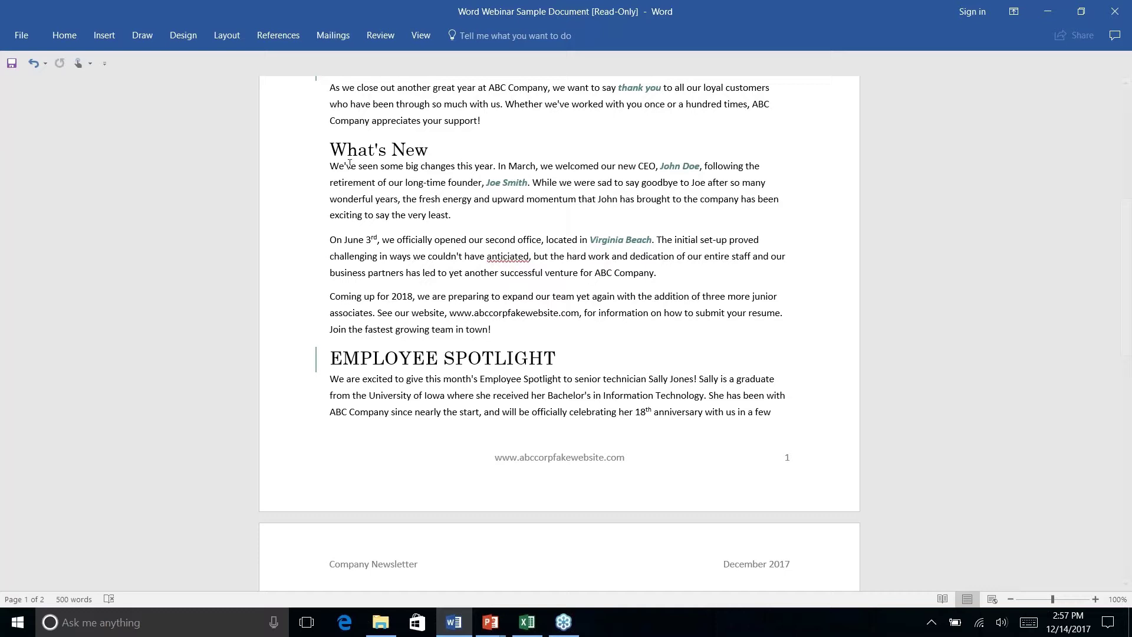
pyautogui.click(235, 37)
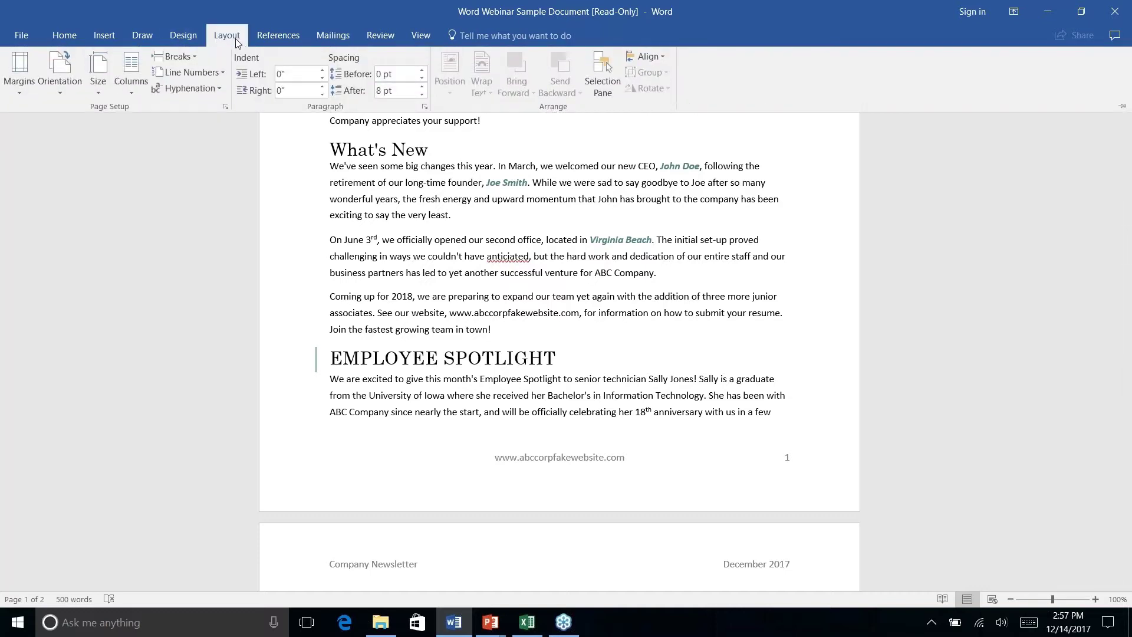
pyautogui.click(193, 56)
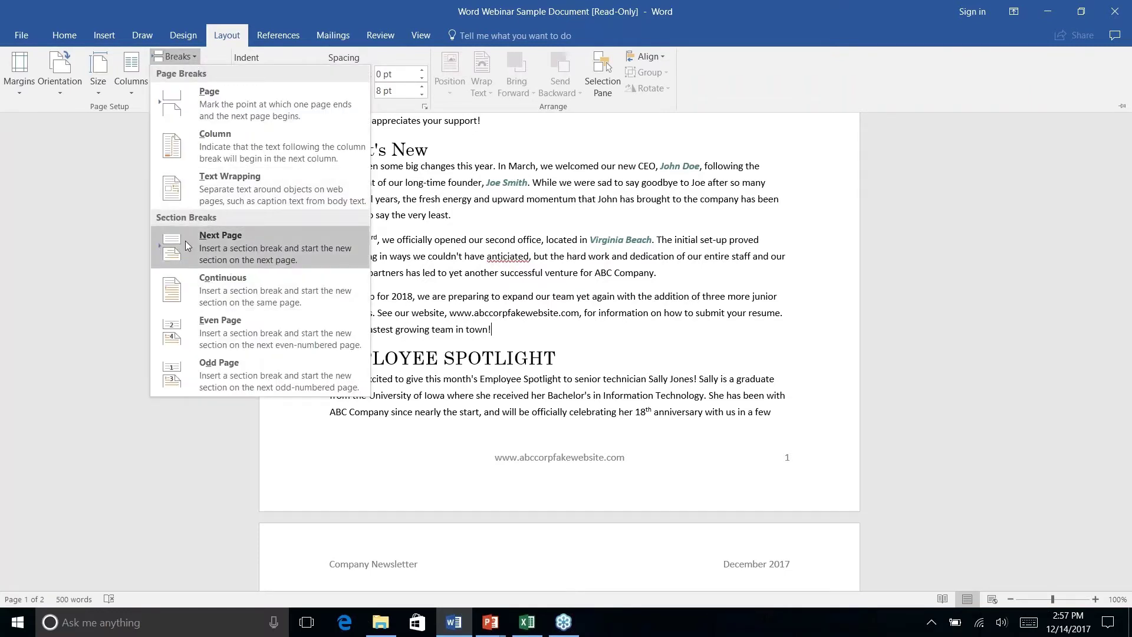
pyautogui.click(232, 247)
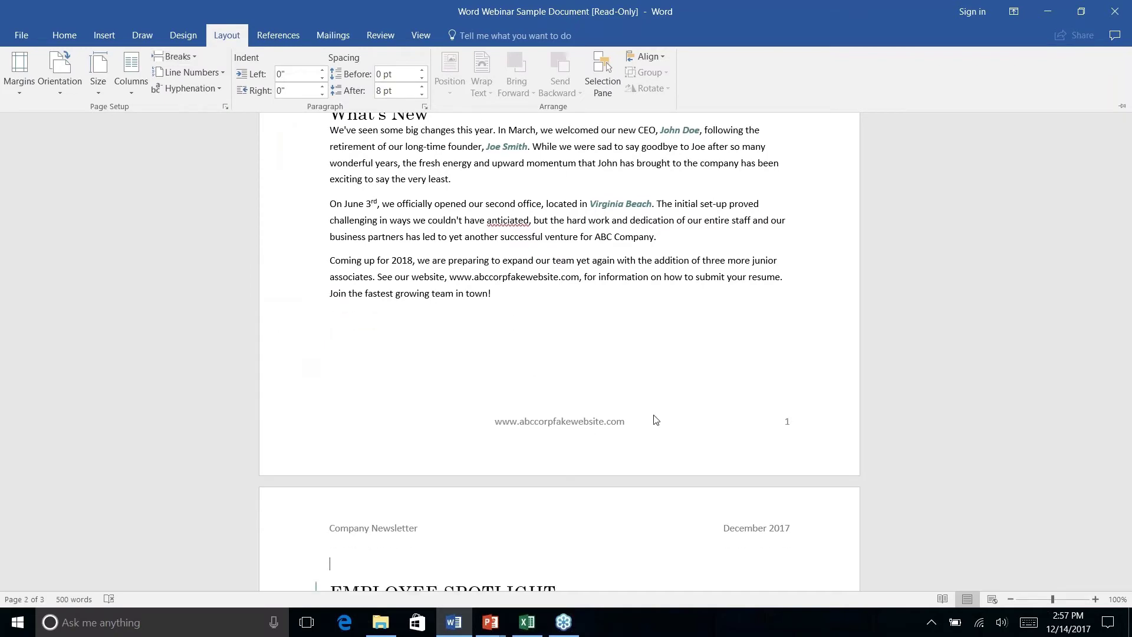
pyautogui.hotkey('ctrl', 'F1')
pyautogui.scroll(-5, 478, 337)
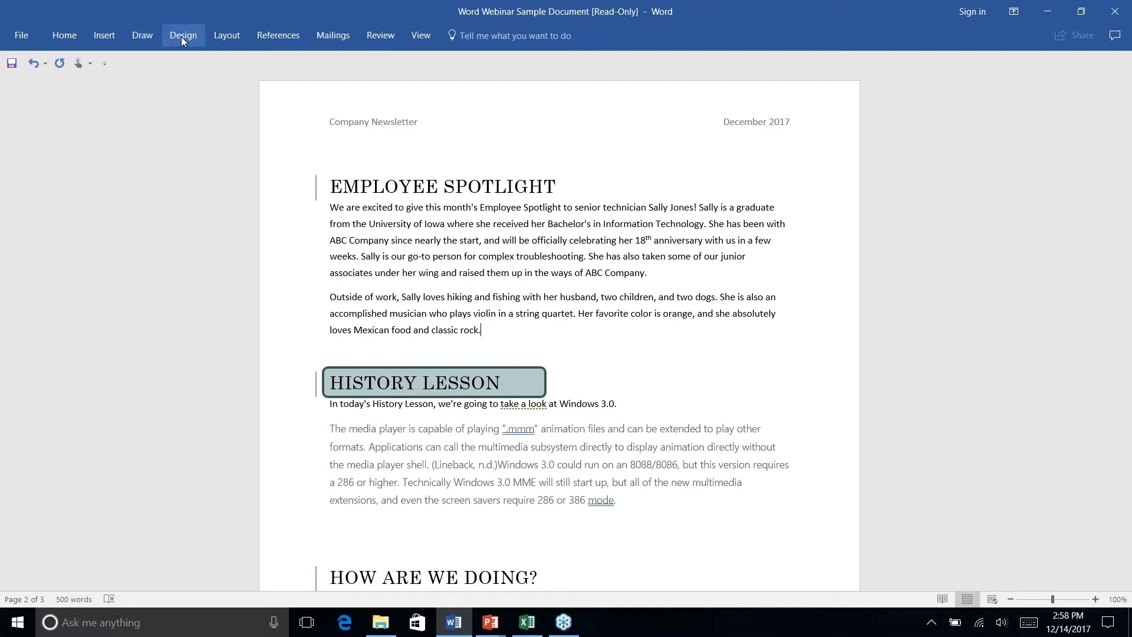
# Insert a Continuous section break at the end of the Employee Spotlight text, just before the History Lesson heading.
pyautogui.click(225, 37)
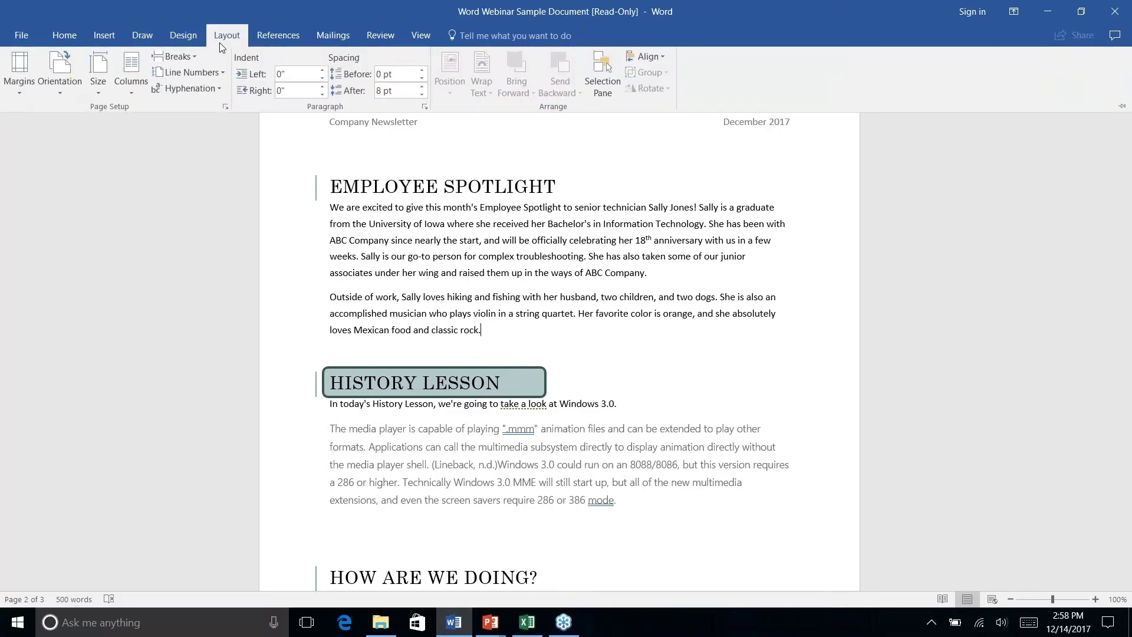
pyautogui.click(194, 57)
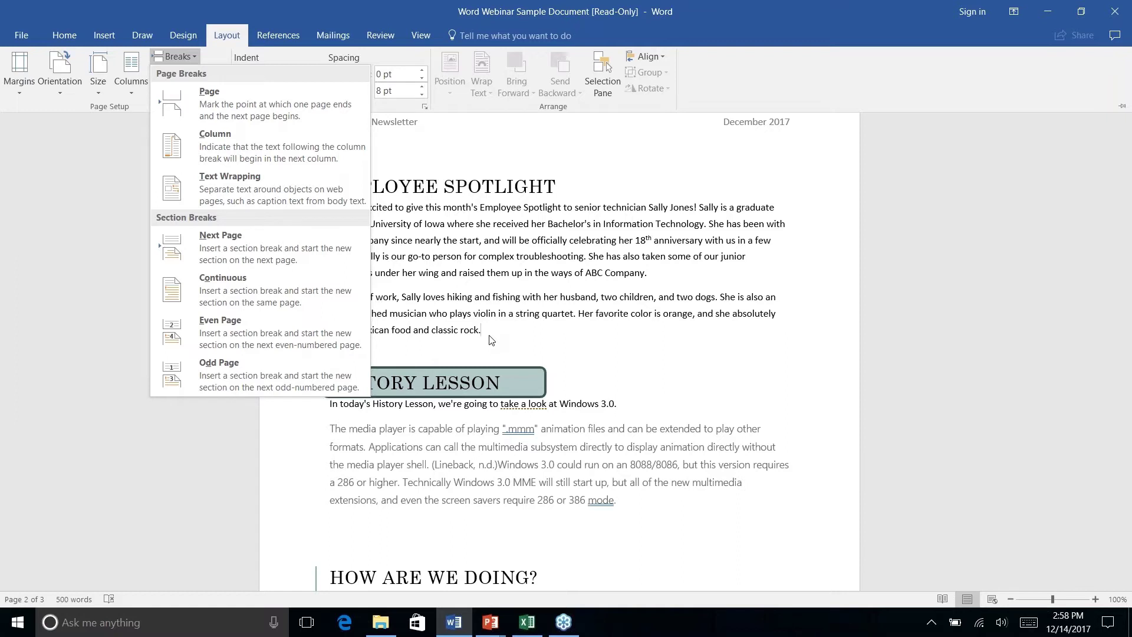
pyautogui.click(238, 292)
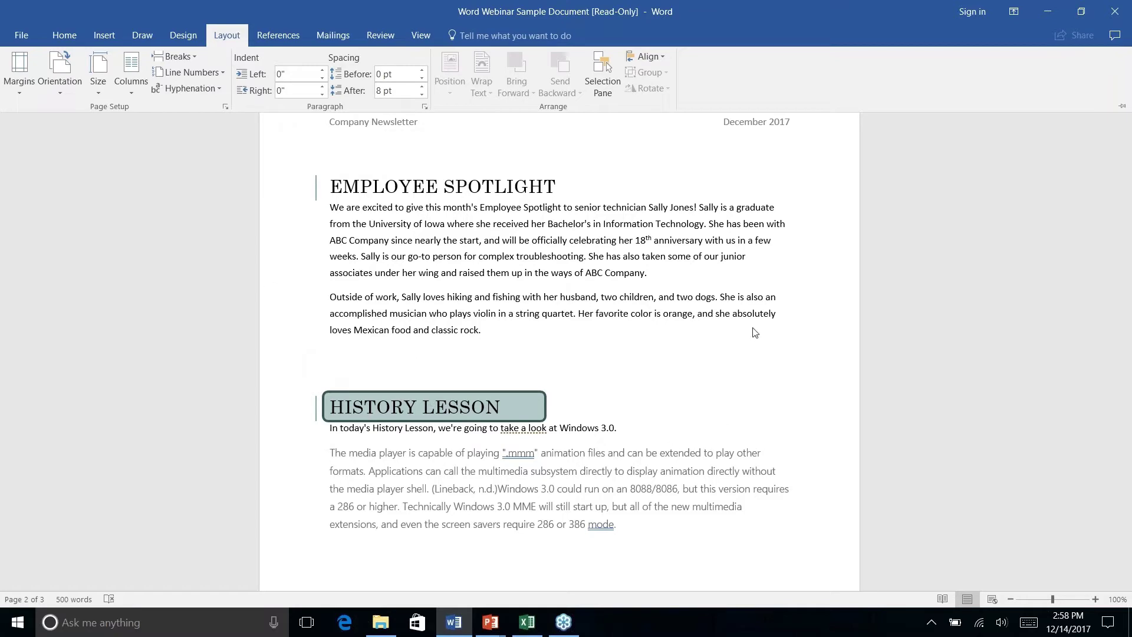
pyautogui.hotkey('ctrl', 'F1')
pyautogui.scroll(-2, 752, 332)
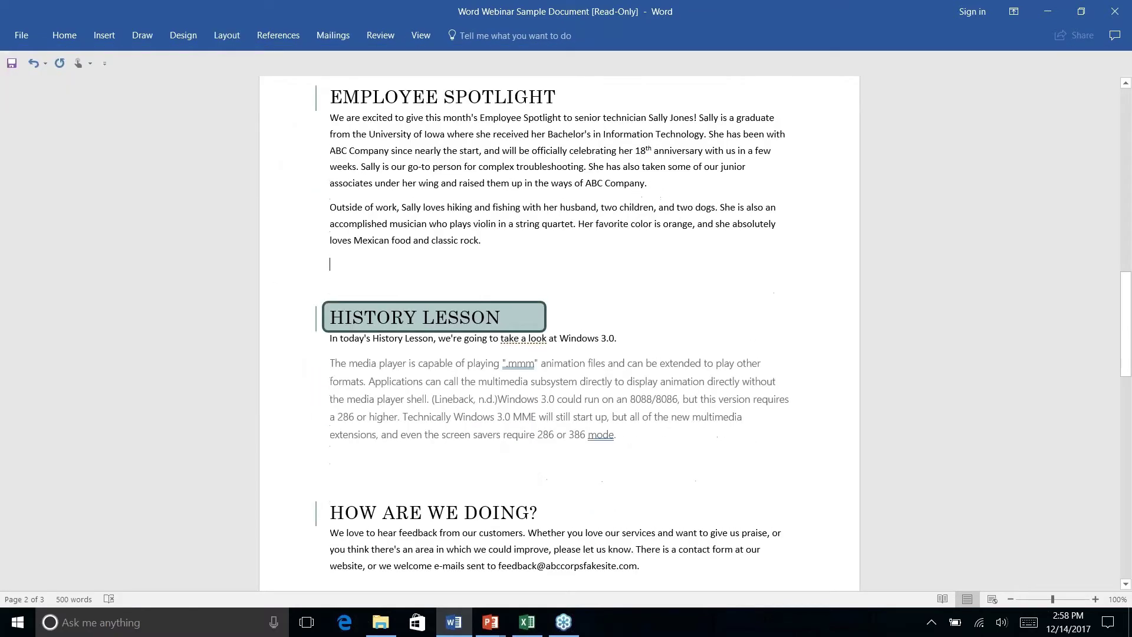
pyautogui.scroll(3, 753, 332)
pyautogui.scroll(-1, 559, 333)
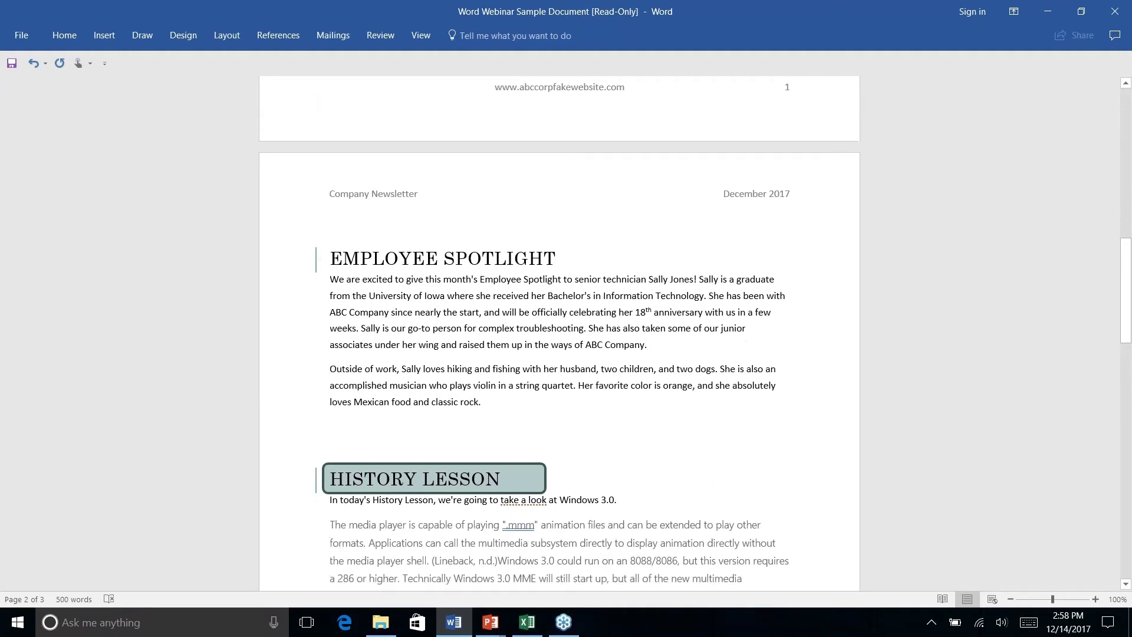
# Try a two-column layout on the whole Employee Spotlight section, heading included, and undo it.
pyautogui.rightClick(418, 308)
pyautogui.press('Escape')
pyautogui.click(230, 37)
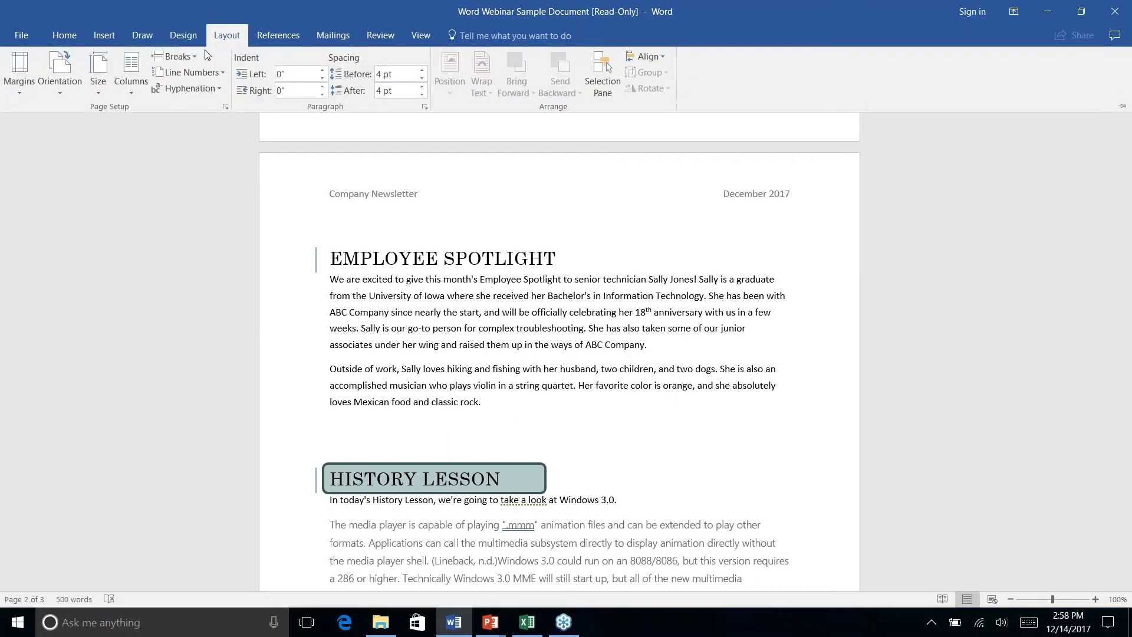
pyautogui.click(129, 94)
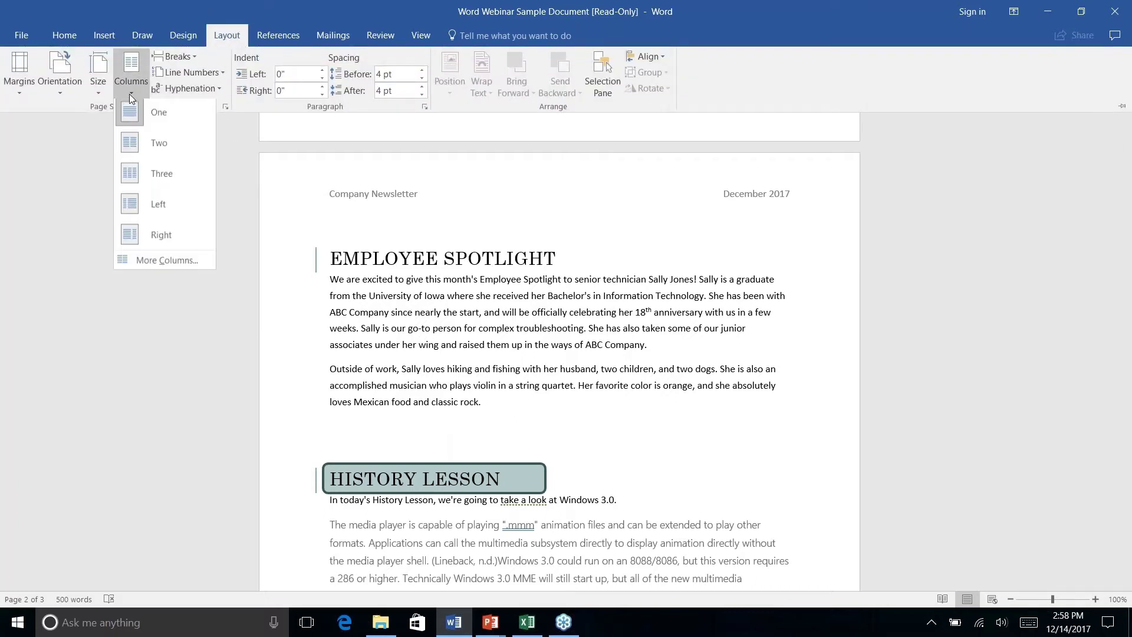
pyautogui.click(152, 149)
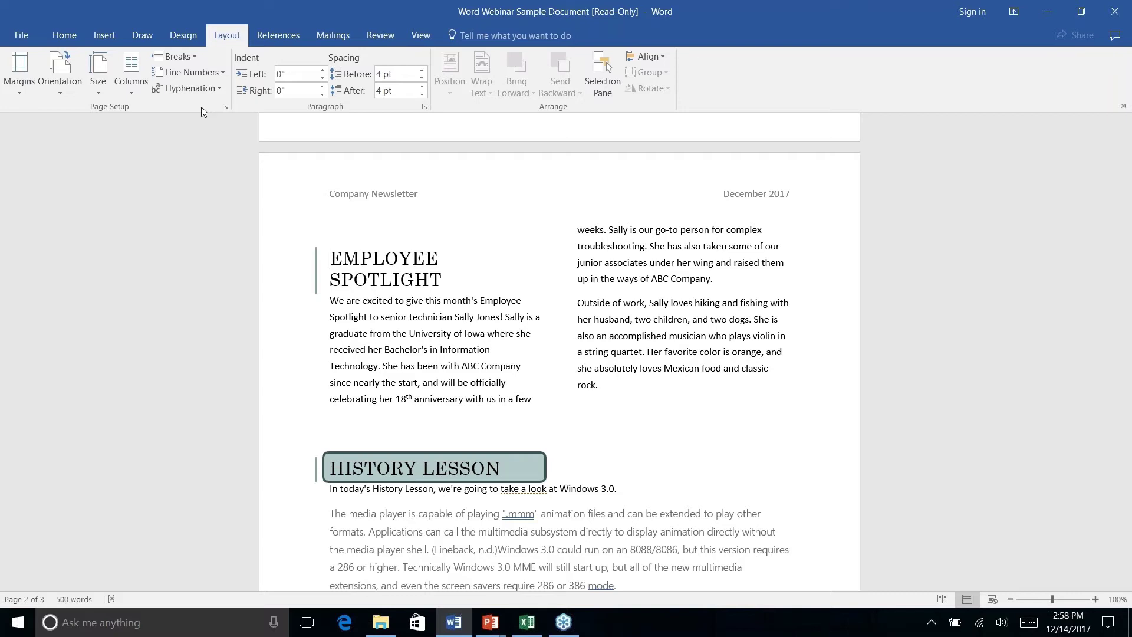
pyautogui.hotkey('ctrl', 'z')
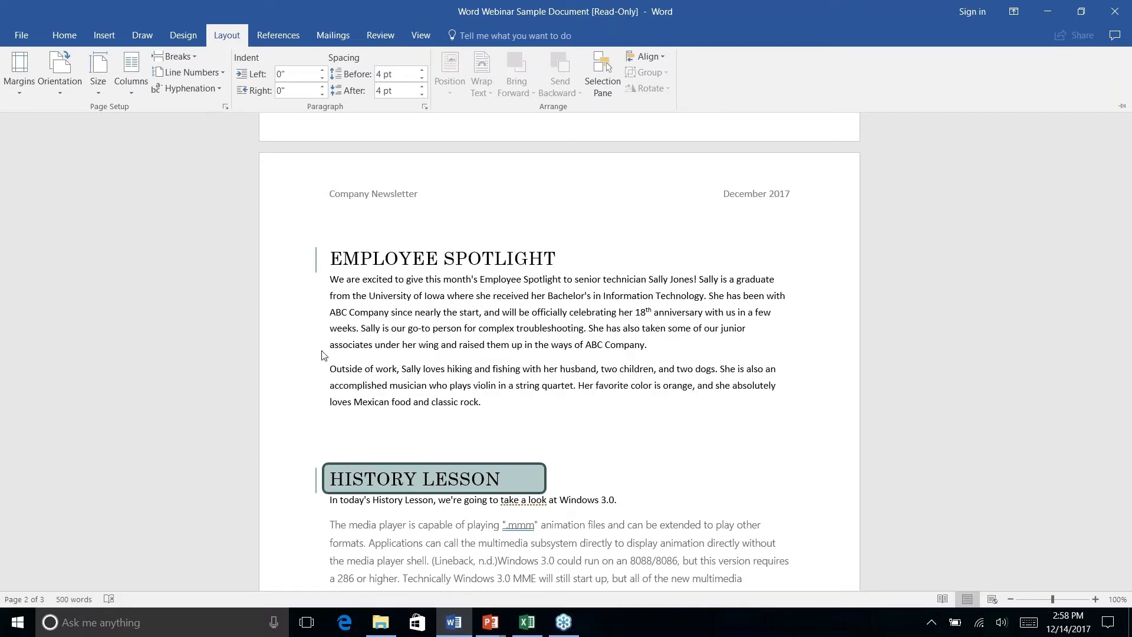
# Lay out only the two body paragraphs under the Employee Spotlight heading in two columns.
pyautogui.hotkey('ctrl', 'F1')
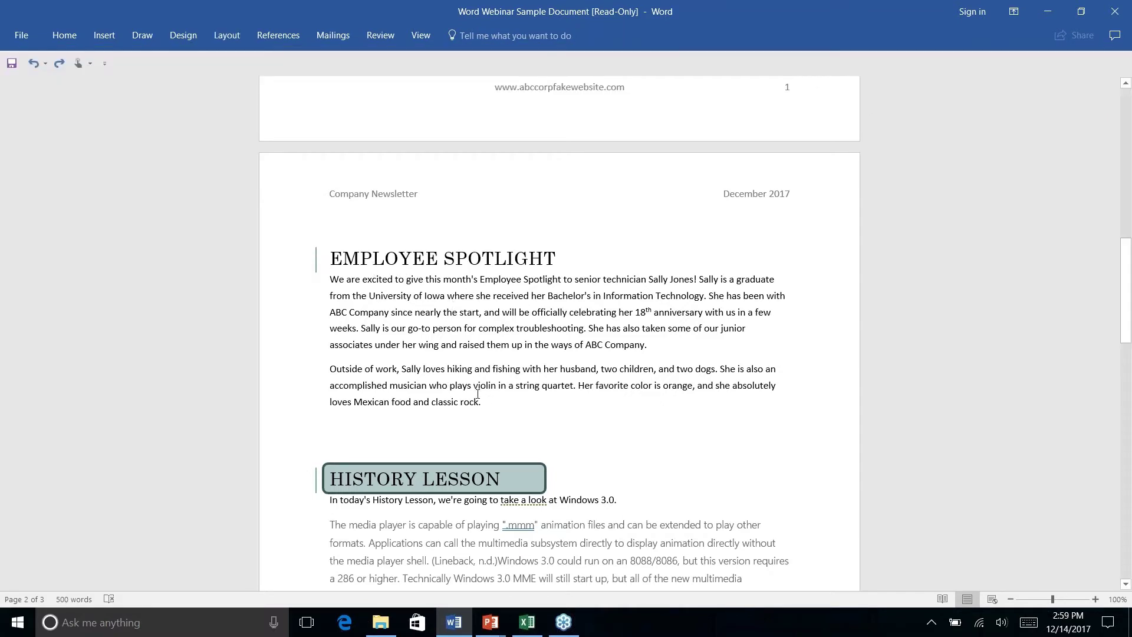
pyautogui.moveTo(480, 402); pyautogui.dragTo(330, 279)
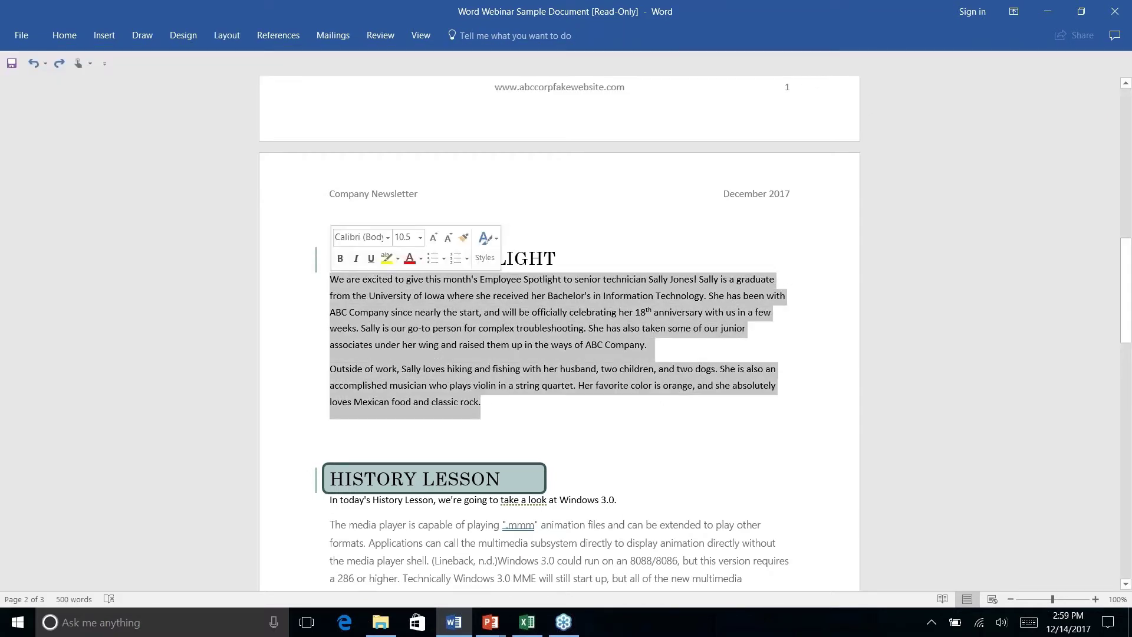
pyautogui.click(228, 38)
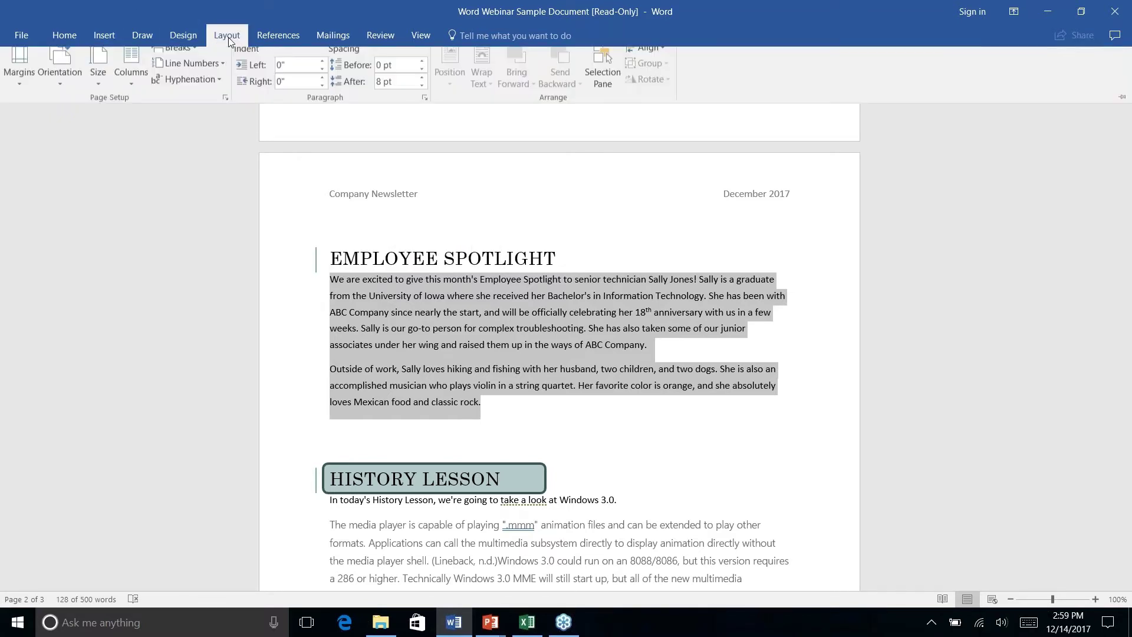
pyautogui.click(135, 93)
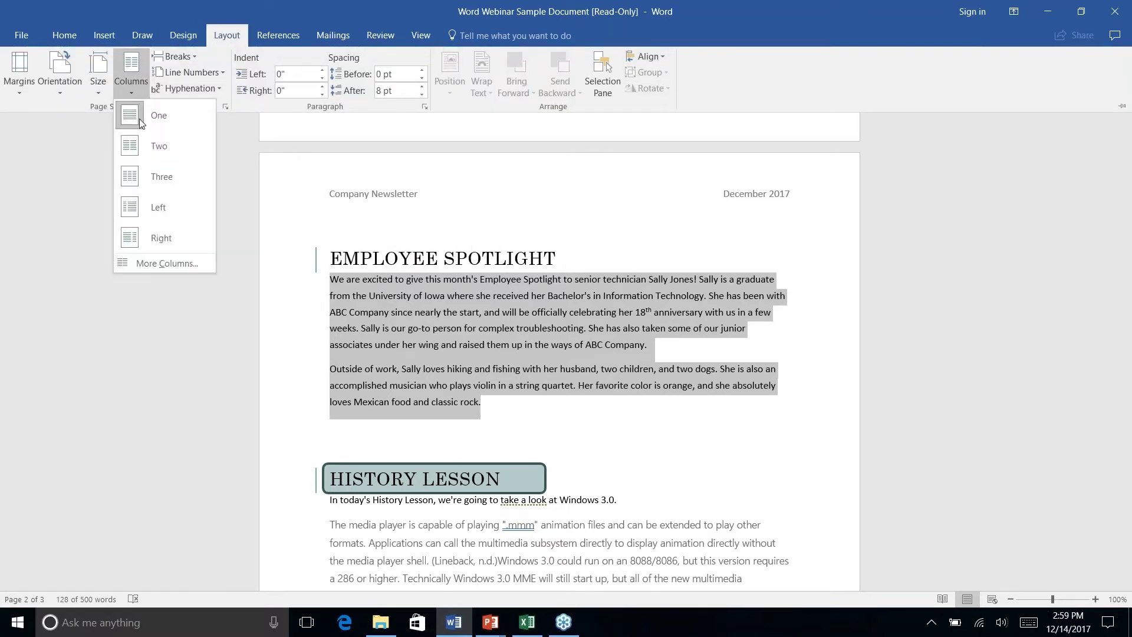
pyautogui.click(153, 151)
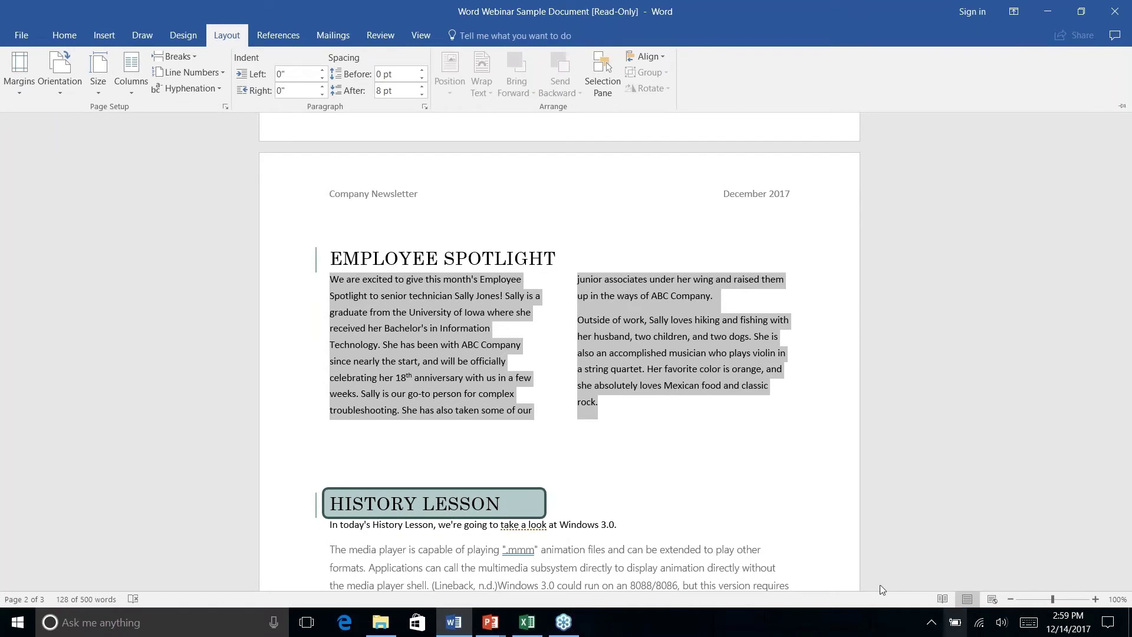
pyautogui.click(645, 374)
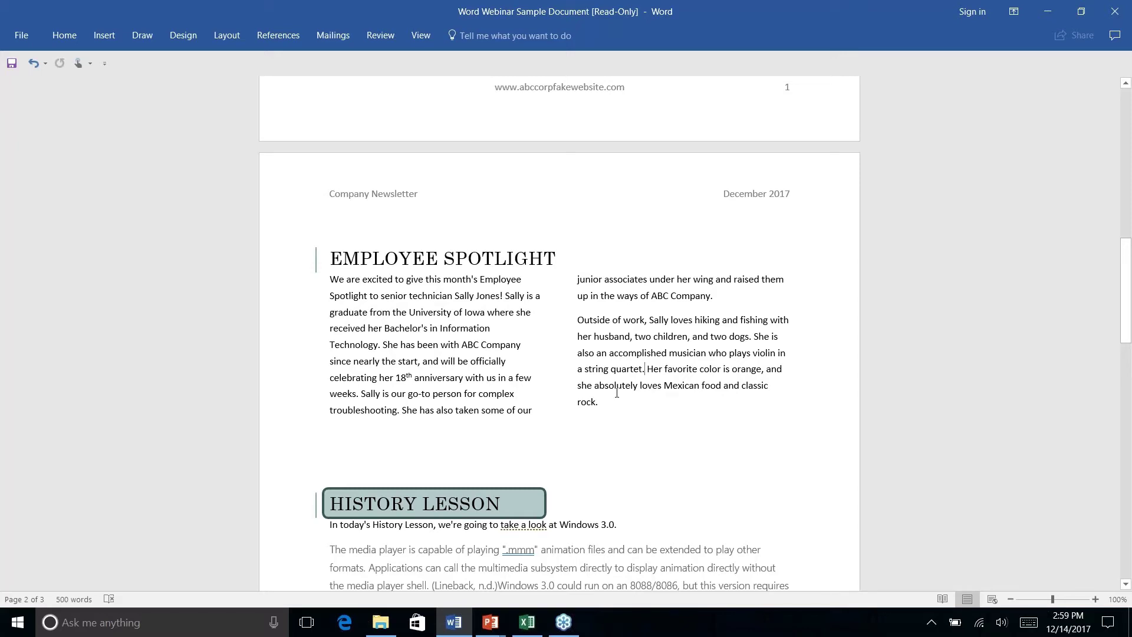
# Move the teal rounded rectangle from the page 2 footer so that it sits centered behind the company address on page 3.
pyautogui.scroll(1, 617, 392)
pyautogui.scroll(-10, 617, 392)
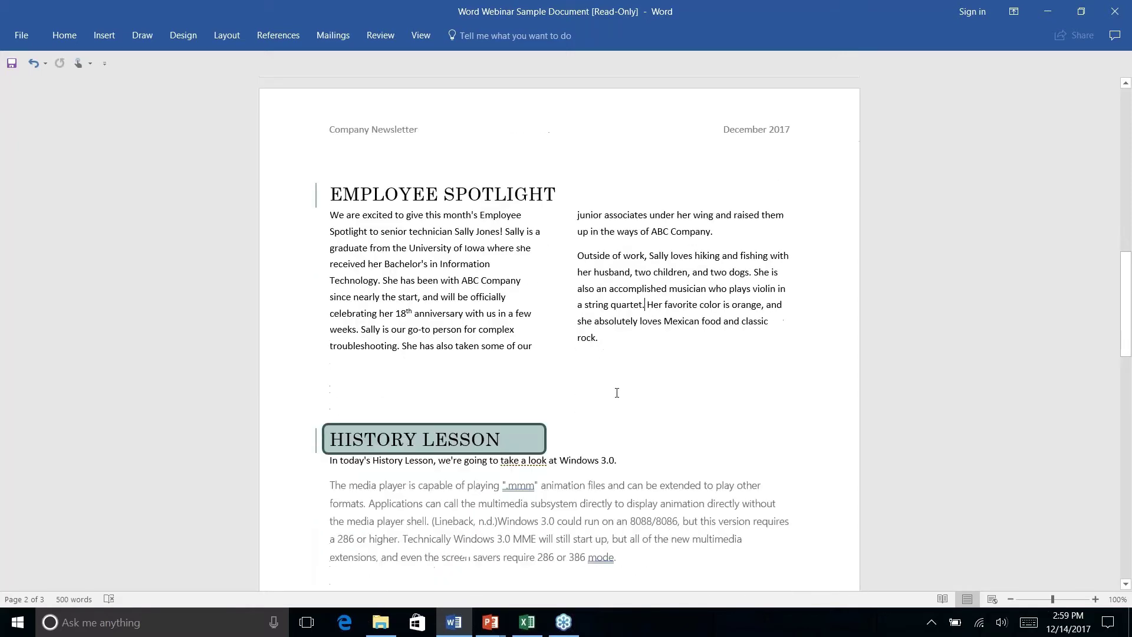
pyautogui.scroll(-4, 535, 391)
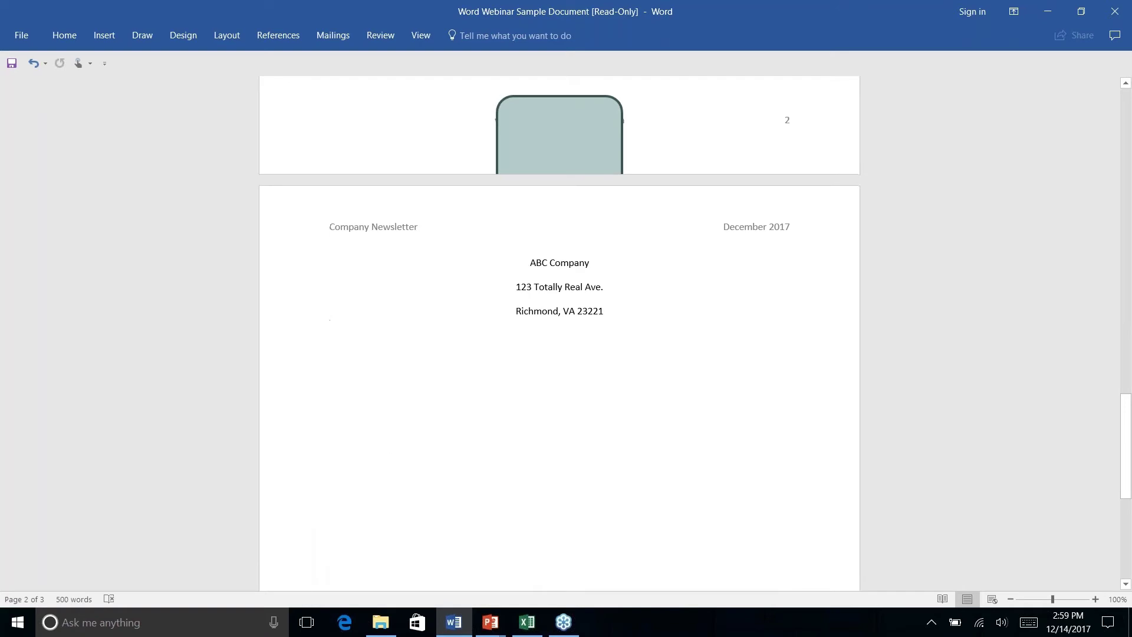
pyautogui.scroll(5, 535, 391)
pyautogui.moveTo(535, 391)
pyautogui.mouseDown()
pyautogui.moveTo(599, 424)
pyautogui.moveTo(574, 570)
pyautogui.moveTo(593, 571)
pyautogui.mouseUp()
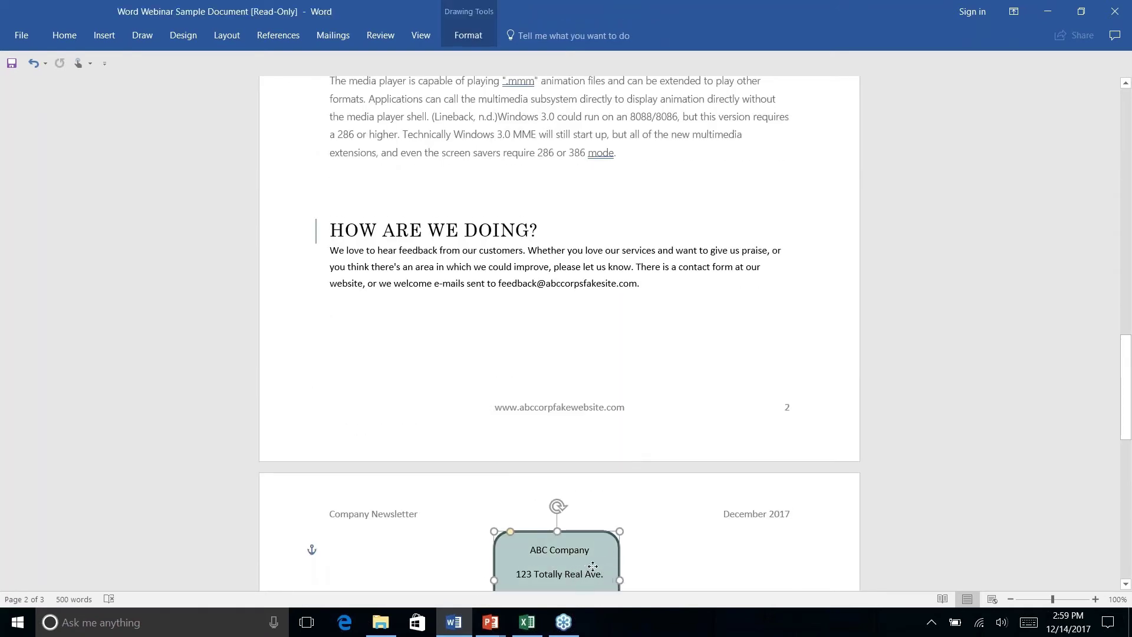
pyautogui.scroll(-8, 609, 528)
pyautogui.scroll(-3, 610, 528)
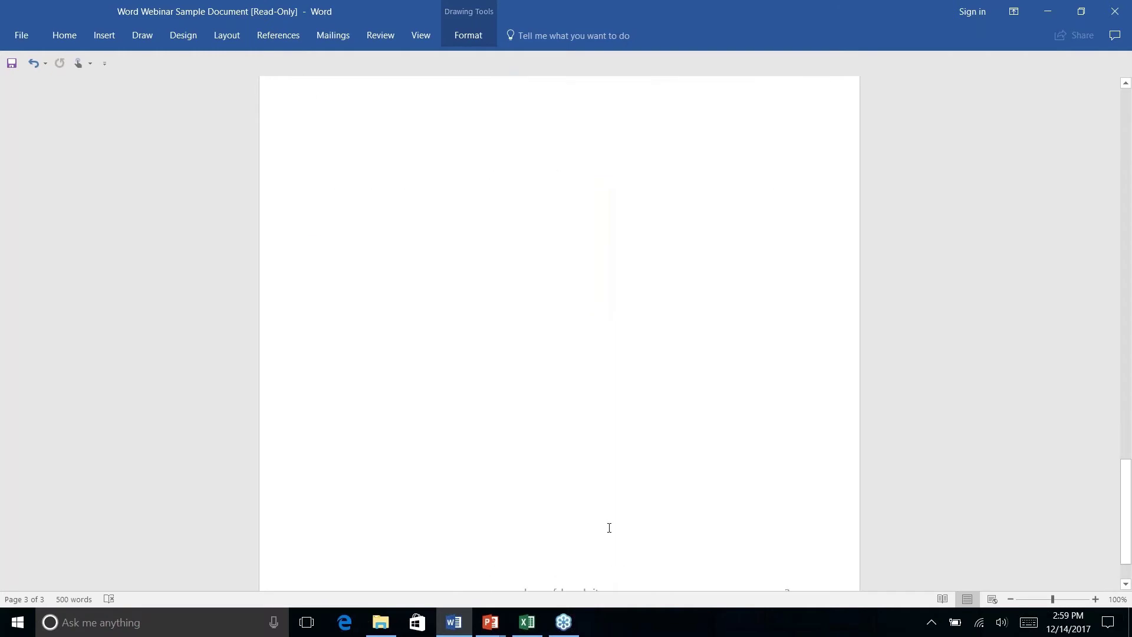
pyautogui.scroll(12, 609, 528)
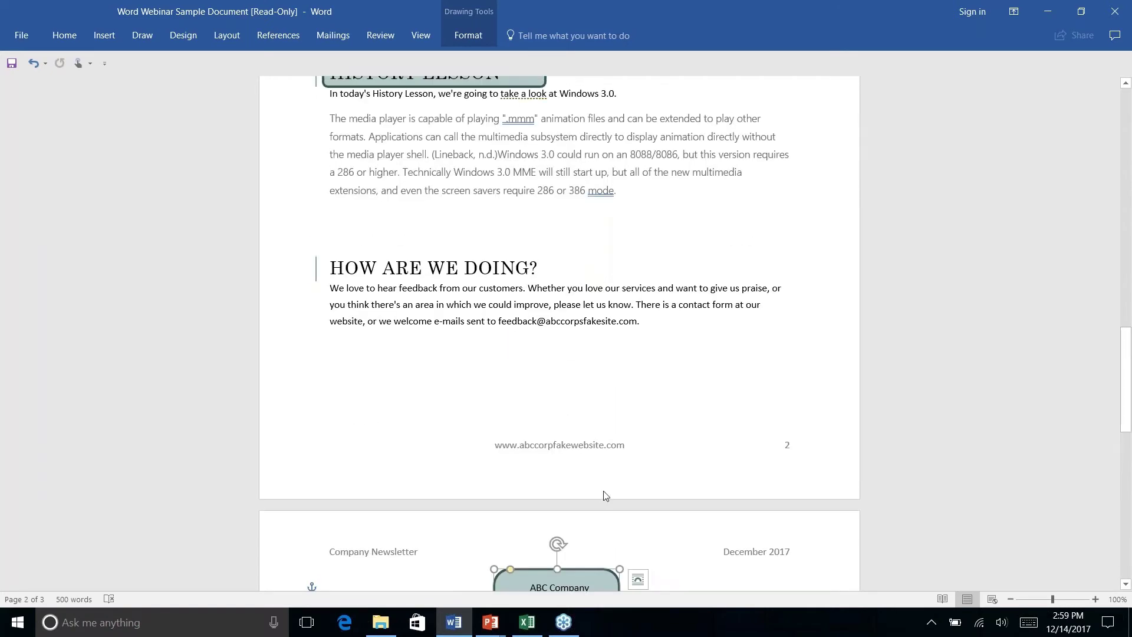
pyautogui.scroll(-5, 602, 498)
pyautogui.click(684, 410)
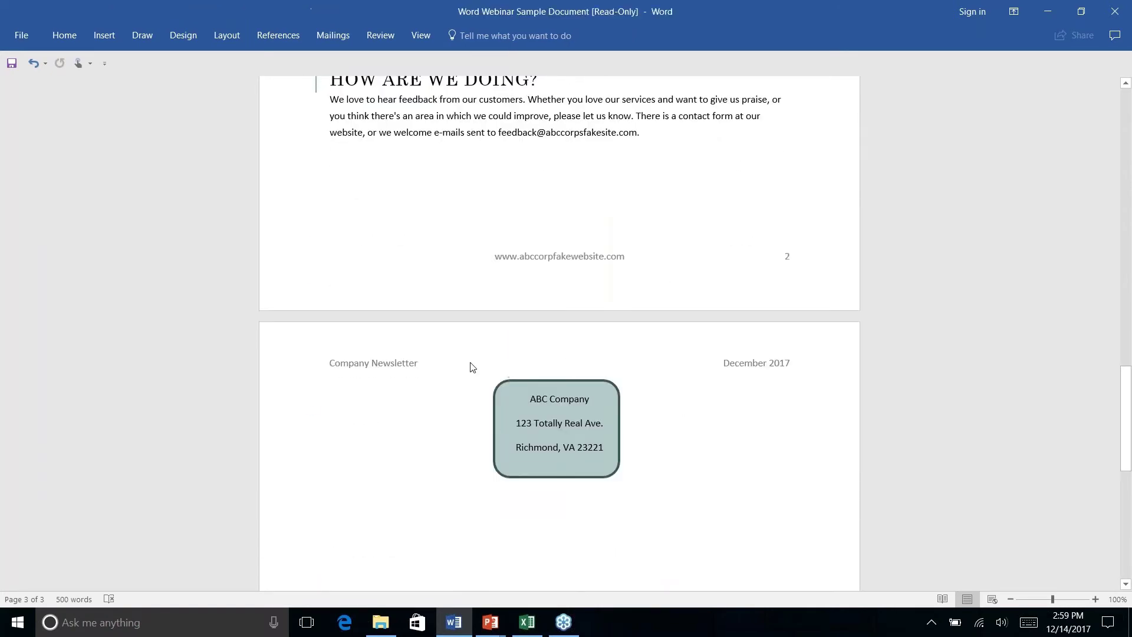
pyautogui.moveTo(607, 384); pyautogui.dragTo(613, 384)
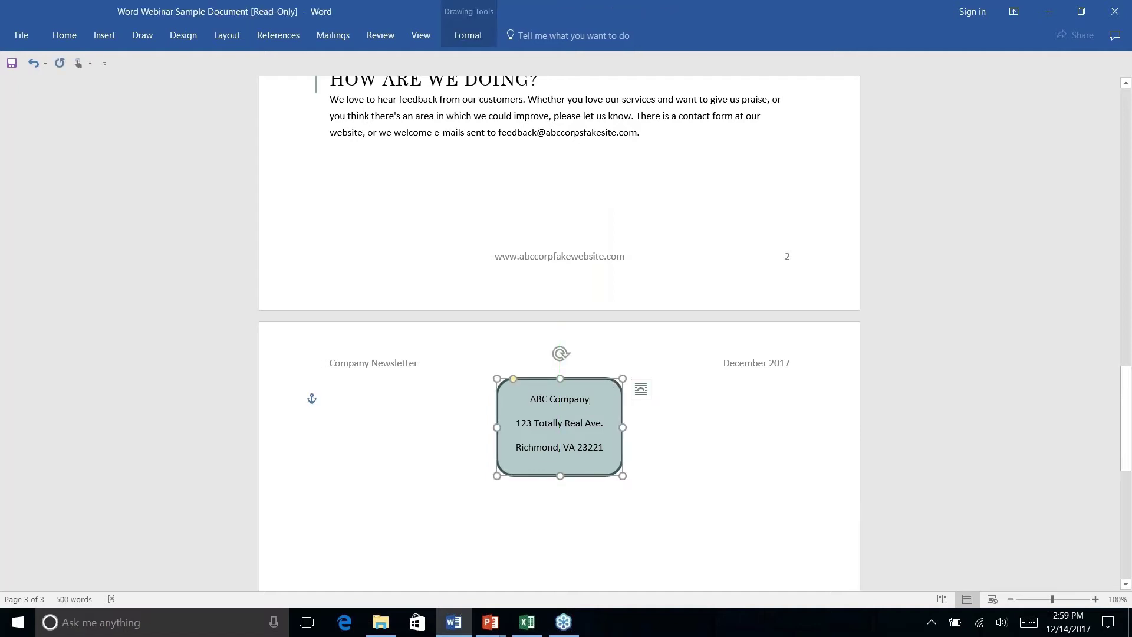
pyautogui.click(494, 372)
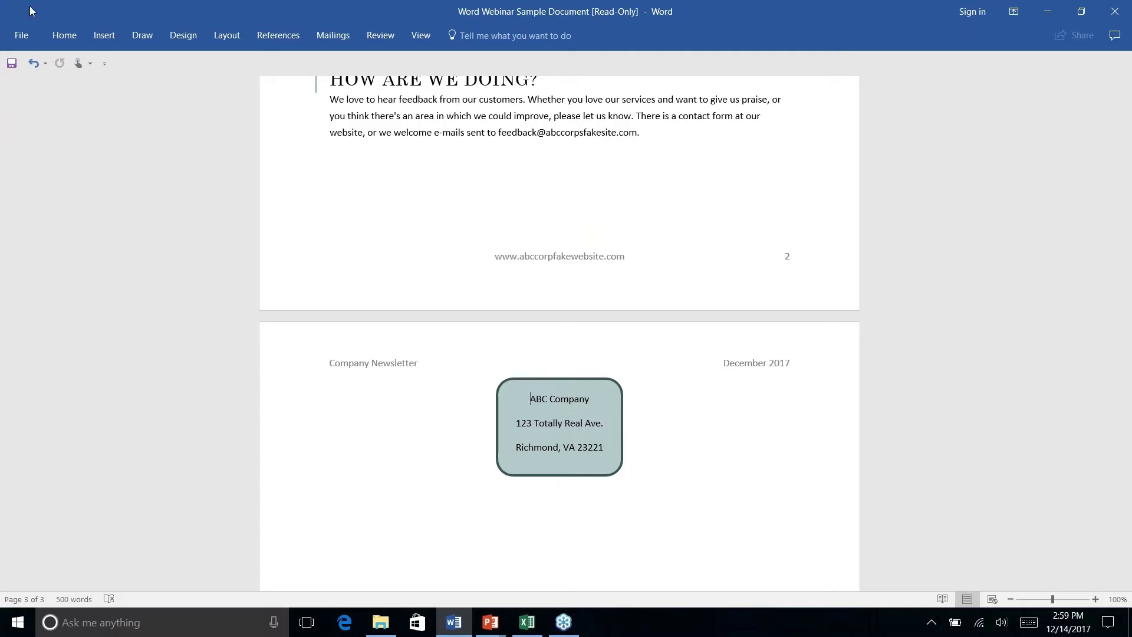
# Insert a page break after the feedback e-mail address that ends the How Are We Doing? paragraph.
pyautogui.click(662, 140)
pyautogui.click(104, 37)
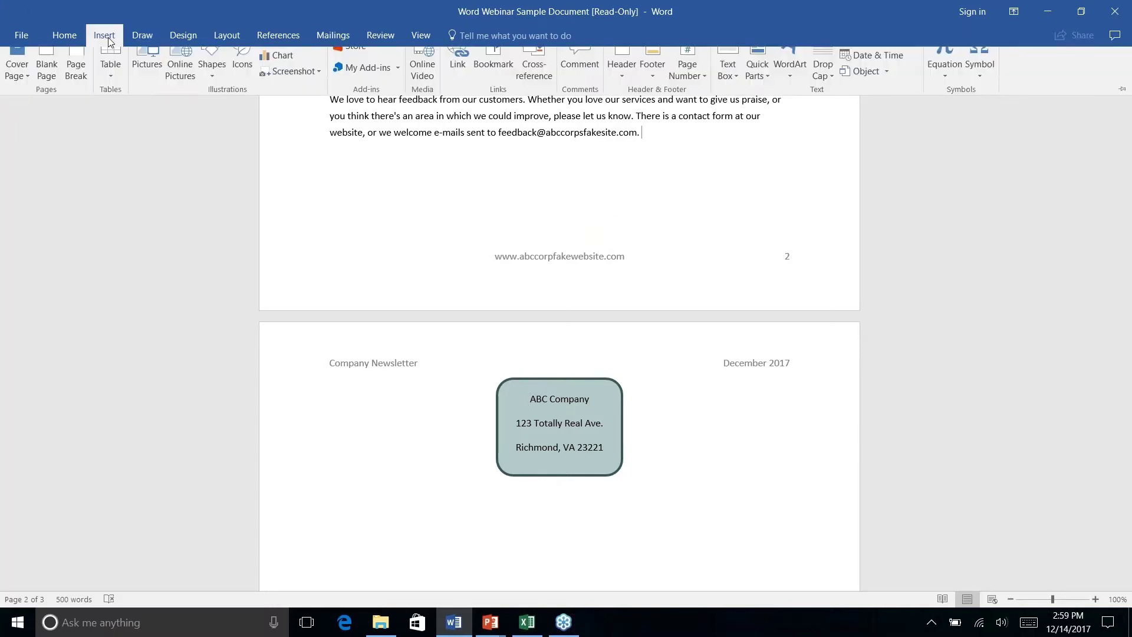
pyautogui.click(235, 37)
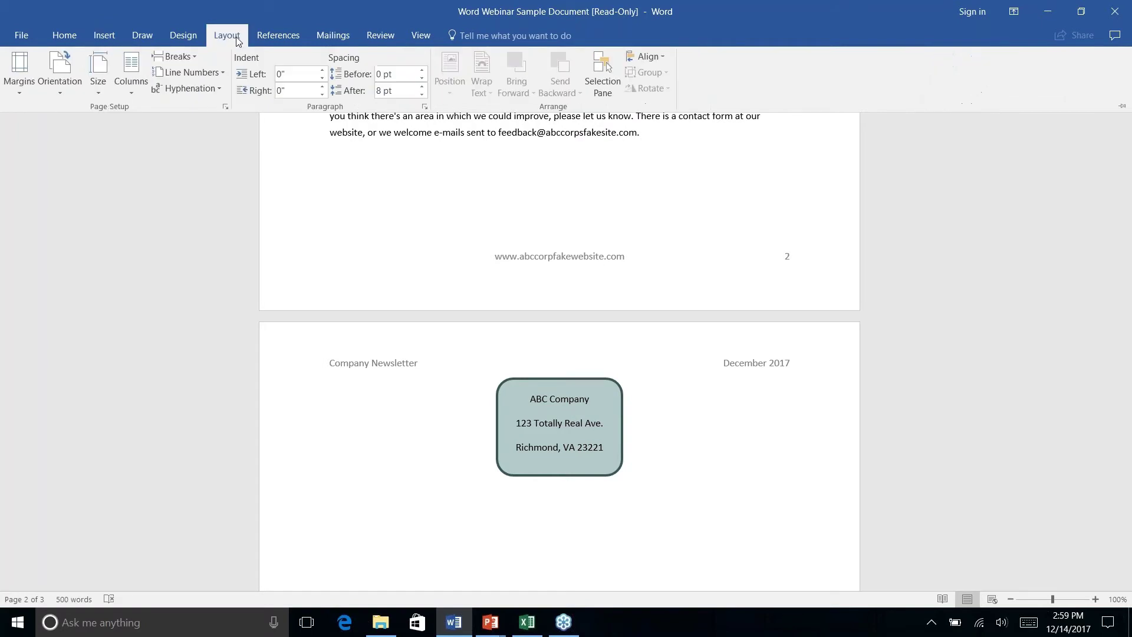
pyautogui.click(195, 57)
pyautogui.click(215, 111)
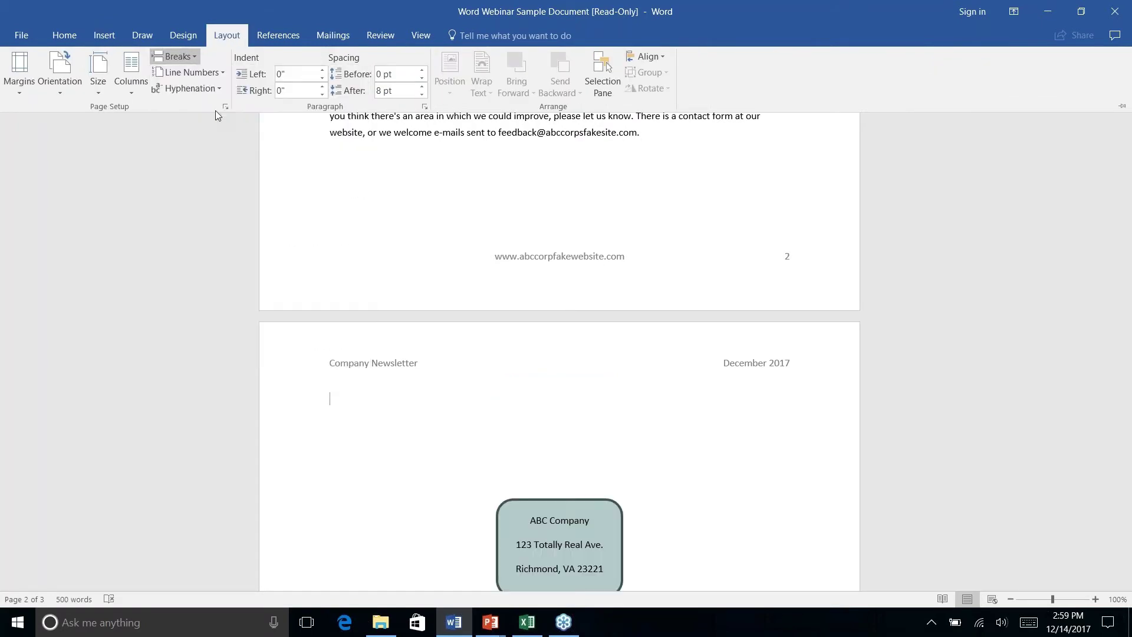
pyautogui.click(696, 440)
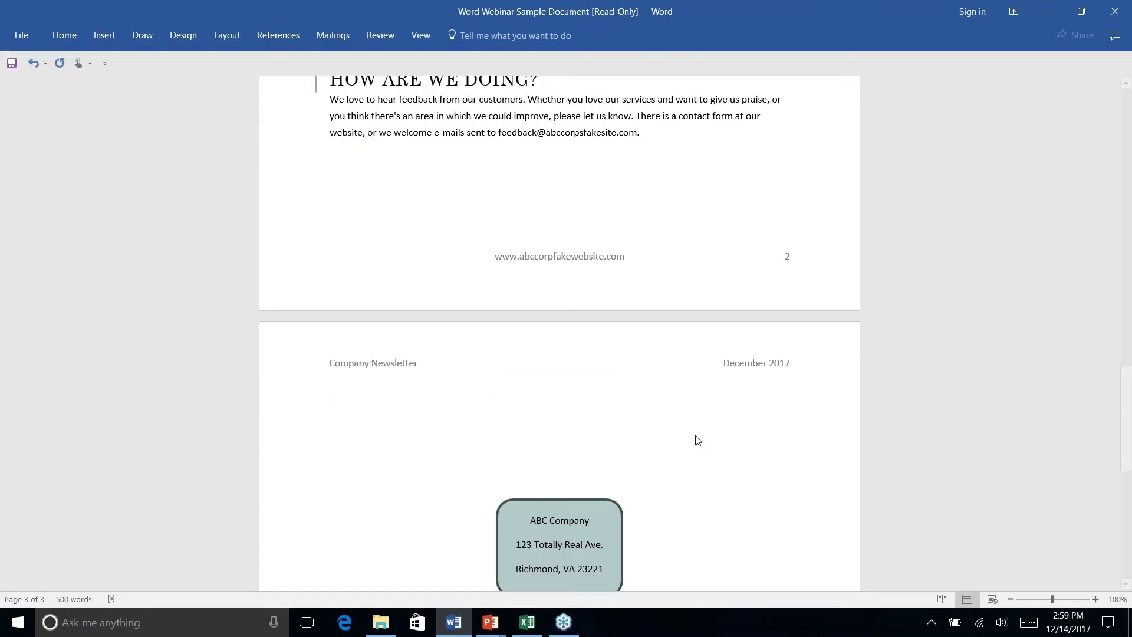
# Enter "Name:" followed by a row of underscores on the blank line at the start of page 3, above the company address.
pyautogui.scroll(3, 695, 440)
pyautogui.scroll(3, 560, 334)
pyautogui.scroll(-15, 560, 333)
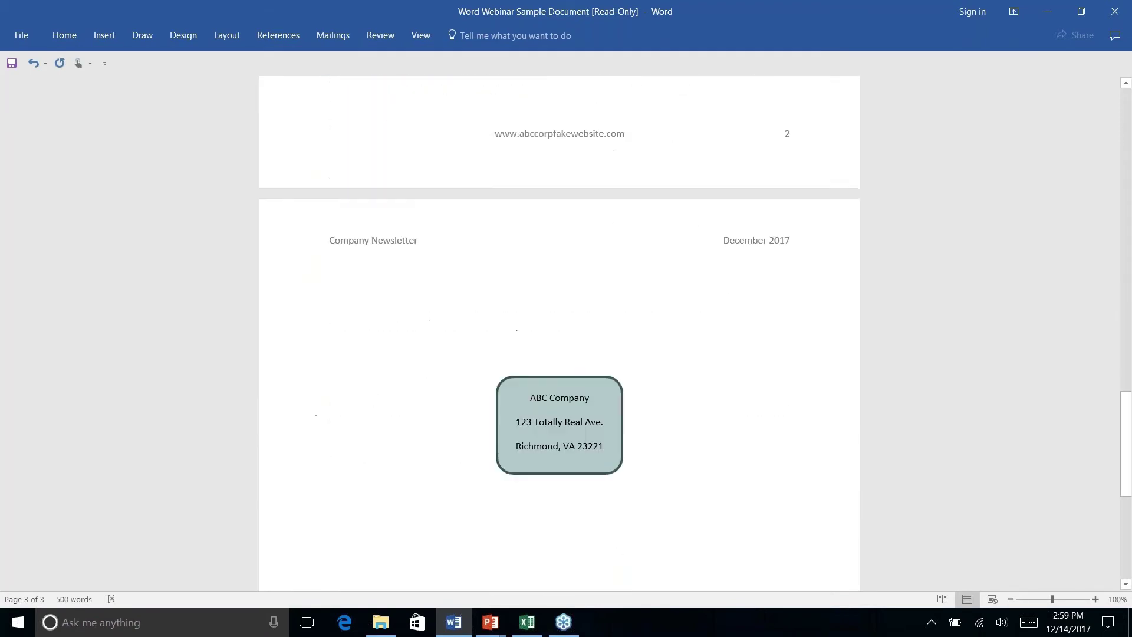
pyautogui.scroll(5, 559, 334)
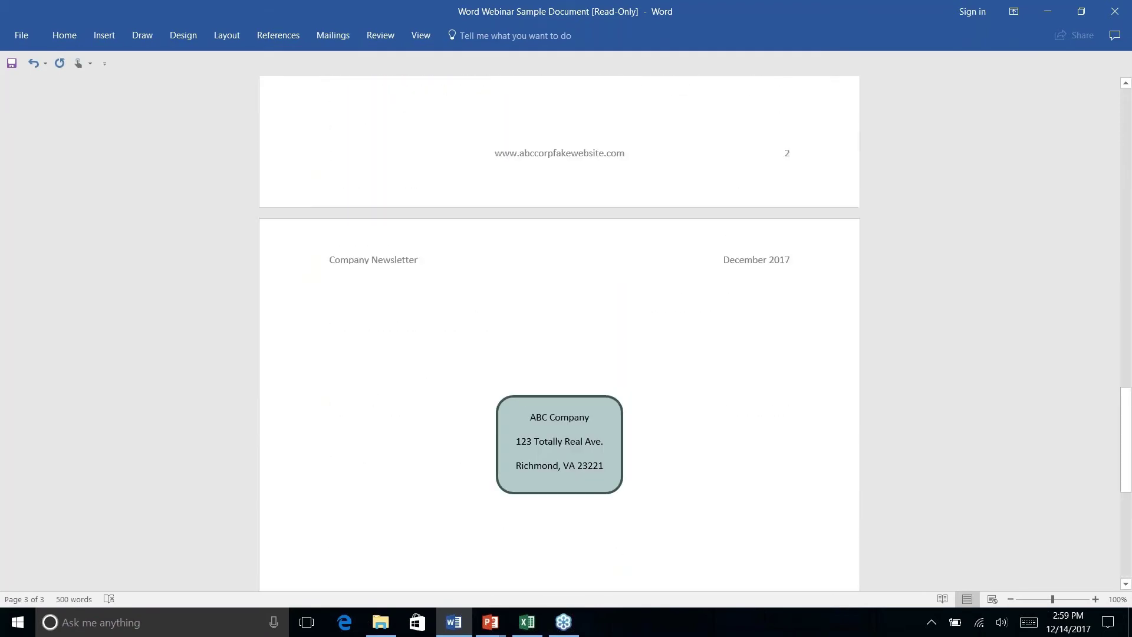
pyautogui.scroll(14, 559, 333)
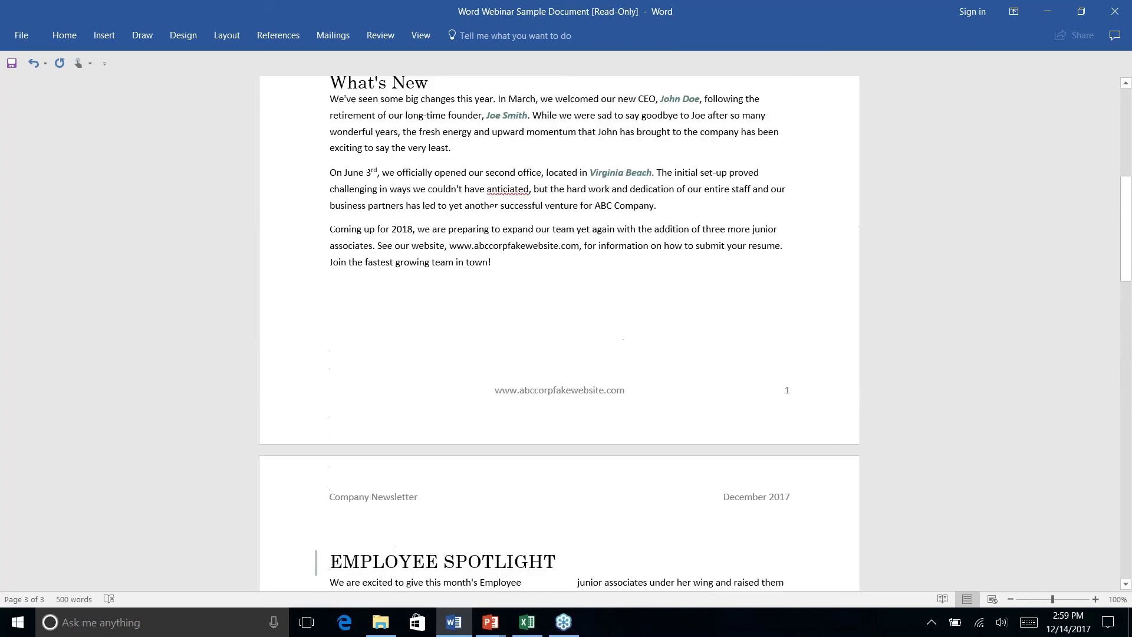
pyautogui.scroll(5, 560, 333)
pyautogui.scroll(-11, 560, 333)
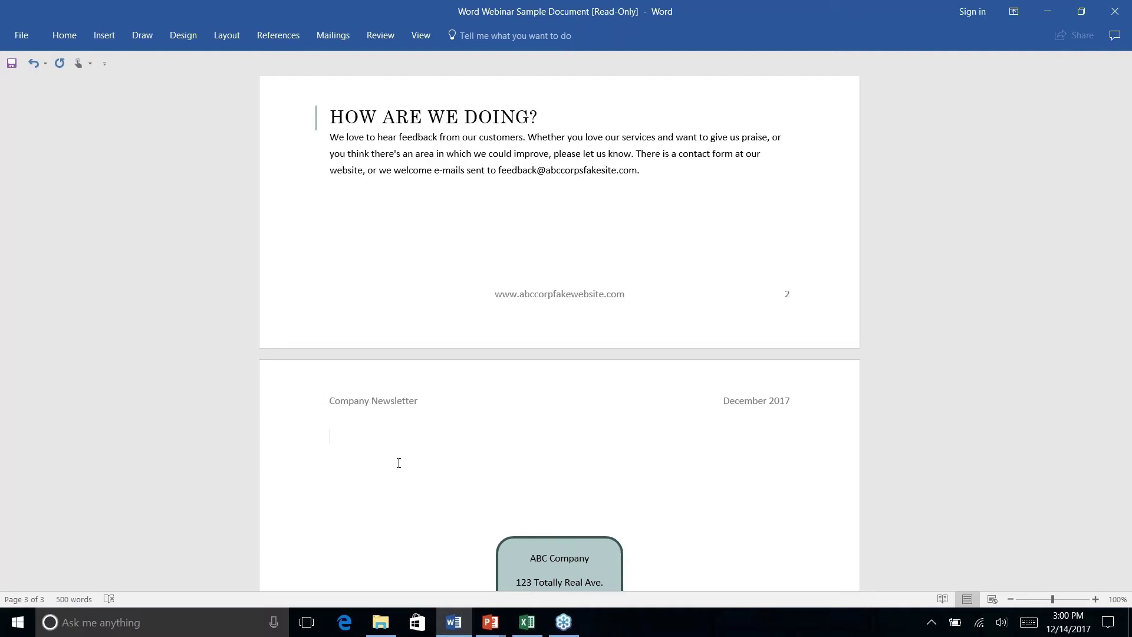
pyautogui.write('Name: ____________________')
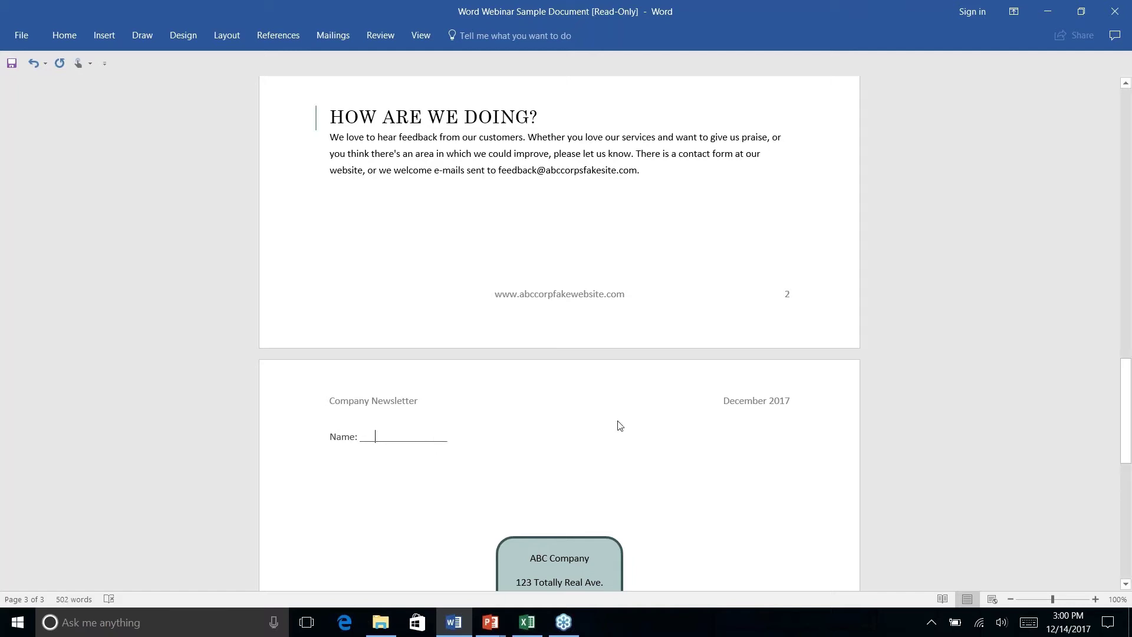
# Try filling in "M Name" on the underscore line, and erase that text and the underscores after "Name:".
pyautogui.write('M Name')
pyautogui.press('BackSpace')
pyautogui.press('BackSpace')
pyautogui.press('BackSpace')
pyautogui.press('BackSpace')
pyautogui.press('BackSpace')
pyautogui.press('BackSpace')
pyautogui.press('BackSpace')
pyautogui.press('BackSpace')
pyautogui.press('BackSpace')
pyautogui.press('BackSpace')
pyautogui.press('BackSpace')
pyautogui.press('BackSpace')
pyautogui.press('BackSpace')
pyautogui.press('BackSpace')
pyautogui.press('BackSpace')
pyautogui.press('BackSpace')
pyautogui.press('BackSpace')
pyautogui.press('BackSpace')
pyautogui.press('BackSpace')
pyautogui.press('BackSpace')
pyautogui.press('BackSpace')
pyautogui.press('BackSpace')
pyautogui.press('BackSpace')
pyautogui.press('BackSpace')
pyautogui.press('BackSpace')
pyautogui.press('BackSpace')
pyautogui.press('BackSpace')
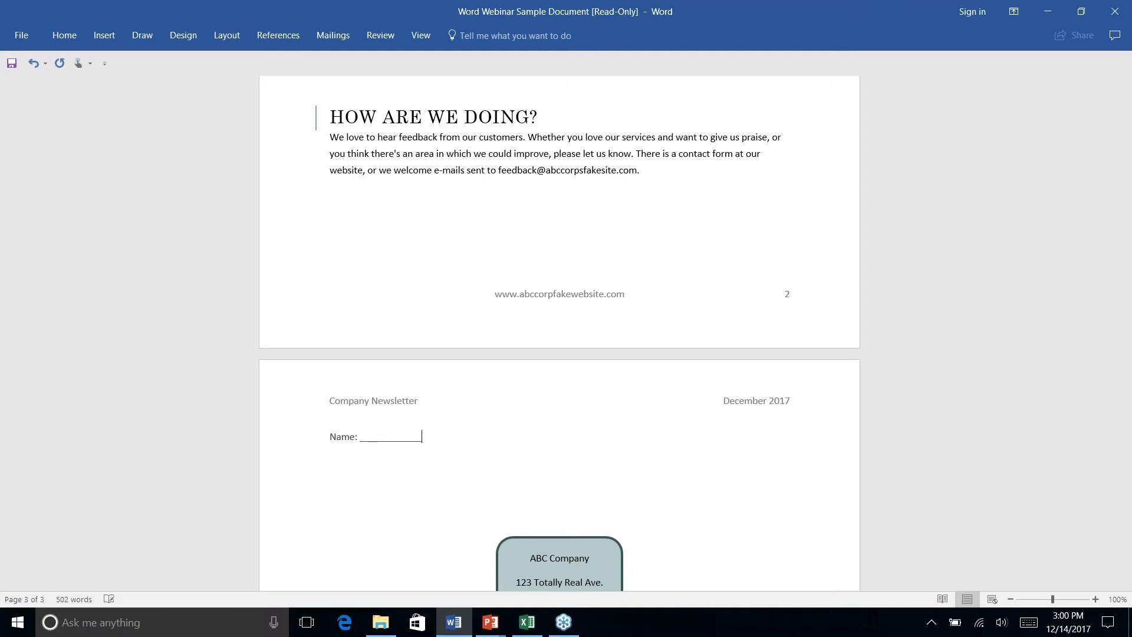
# Turn the fill-in line into a full-width automatic border under "Name:" and enter "My Names" after the label.
pyautogui.write('----')
pyautogui.press('Return')
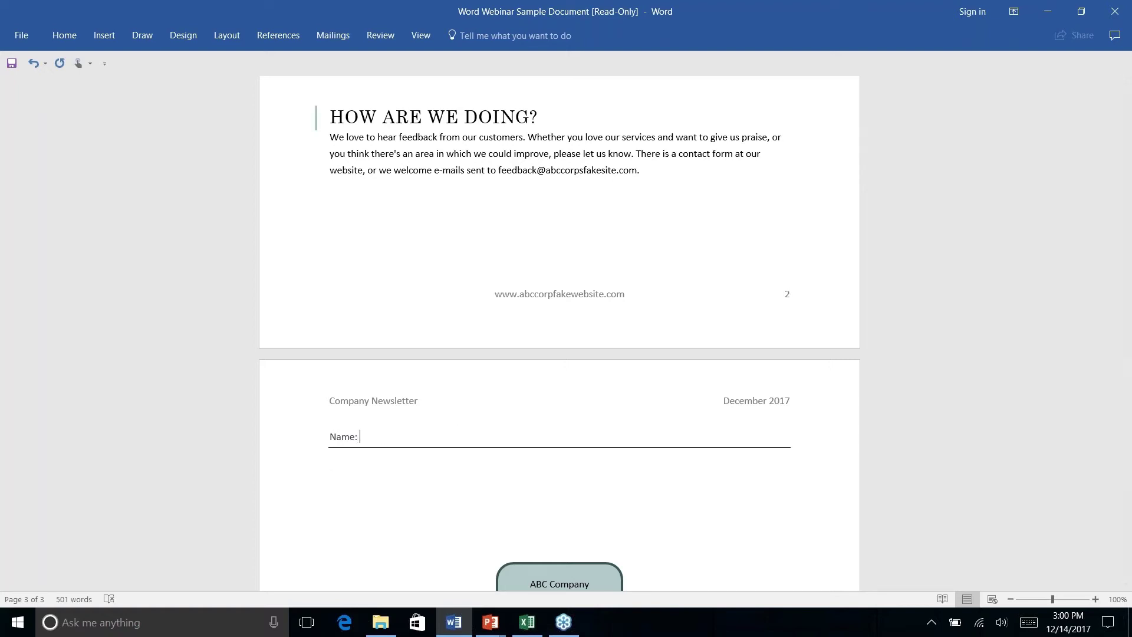
pyautogui.write('M')
pyautogui.press('BackSpace')
pyautogui.write('My Names')
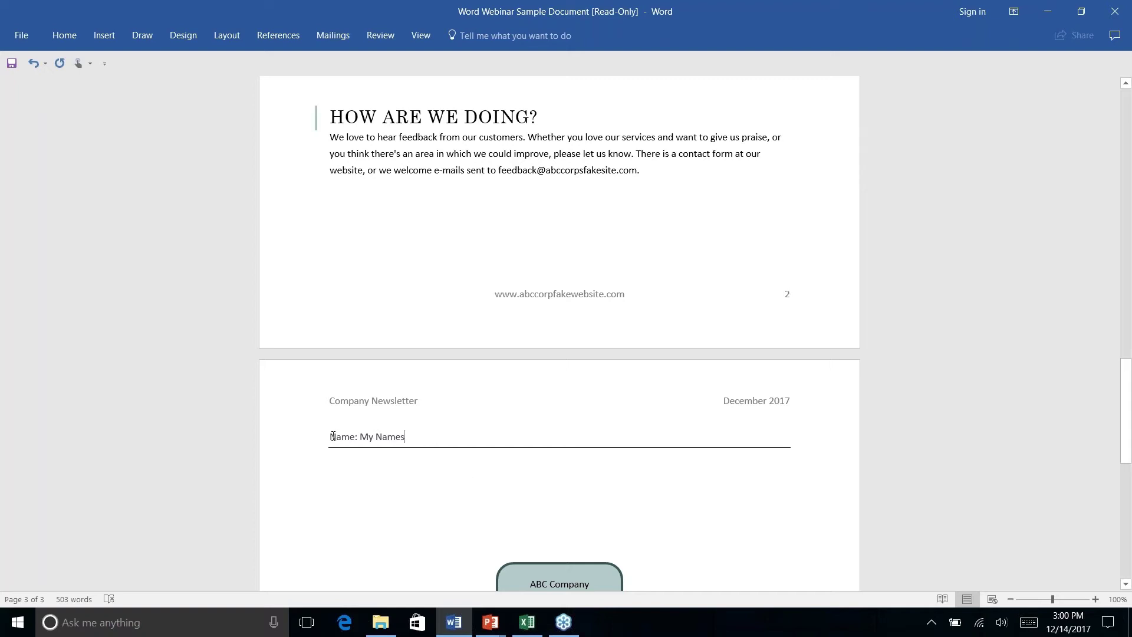
# Delete the "Name: My Names" line together with its border line at the start of page 3.
pyautogui.moveTo(333, 436); pyautogui.dragTo(401, 463)
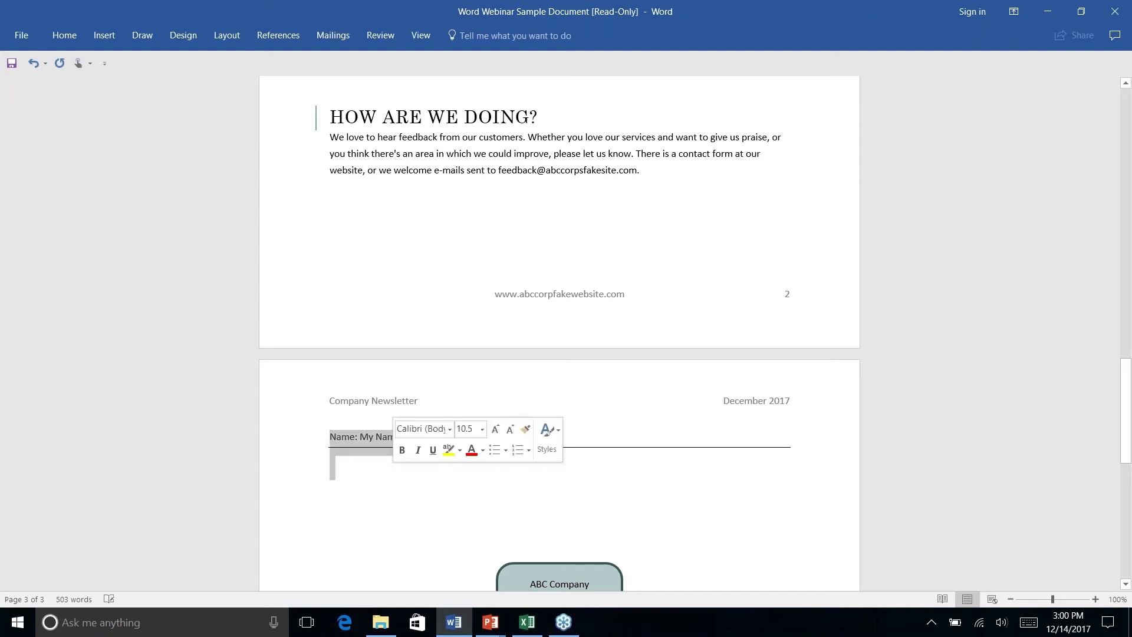
pyautogui.press('Delete')
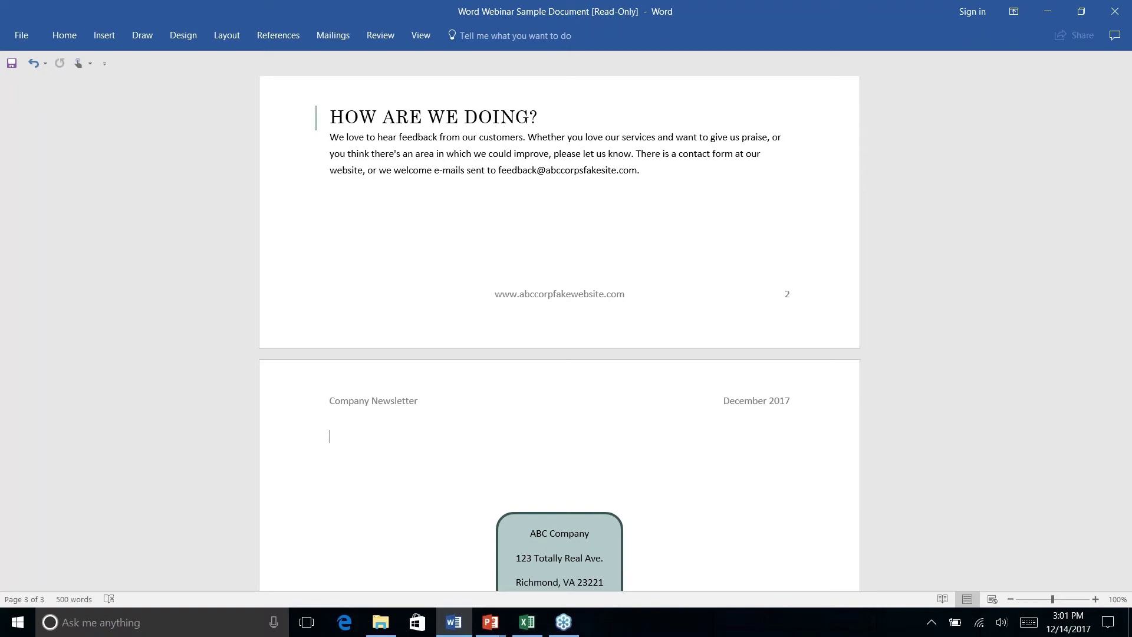
# Start the Step-by-Step Mail Merge Wizard with the cursor at the very beginning of the newsletter.
pyautogui.hotkey('ctrl', 'Home')
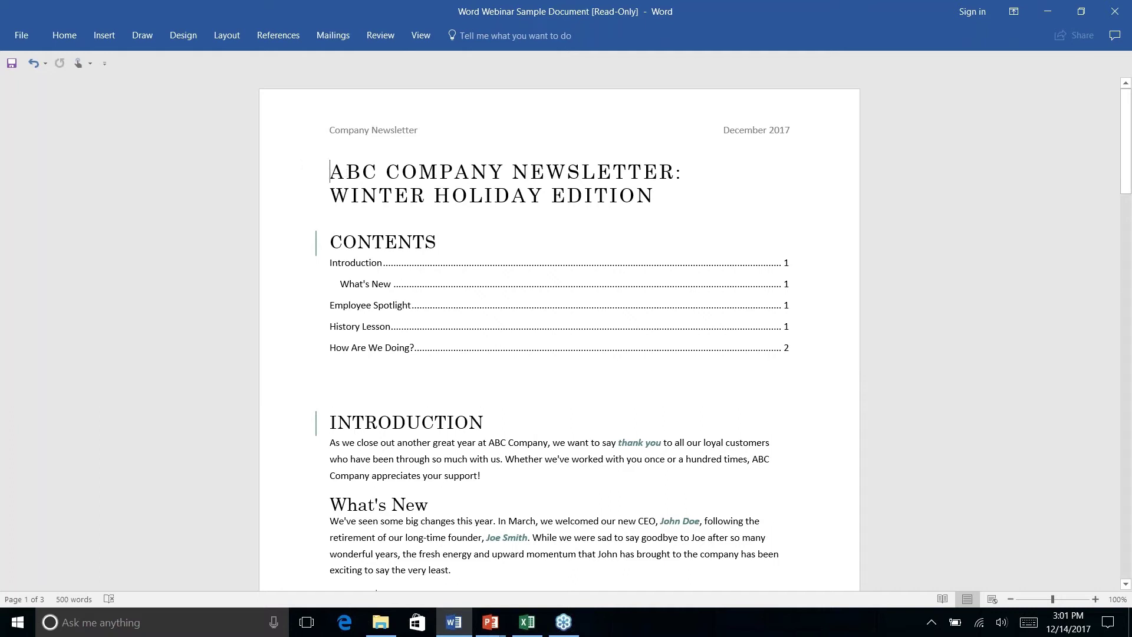
pyautogui.click(283, 38)
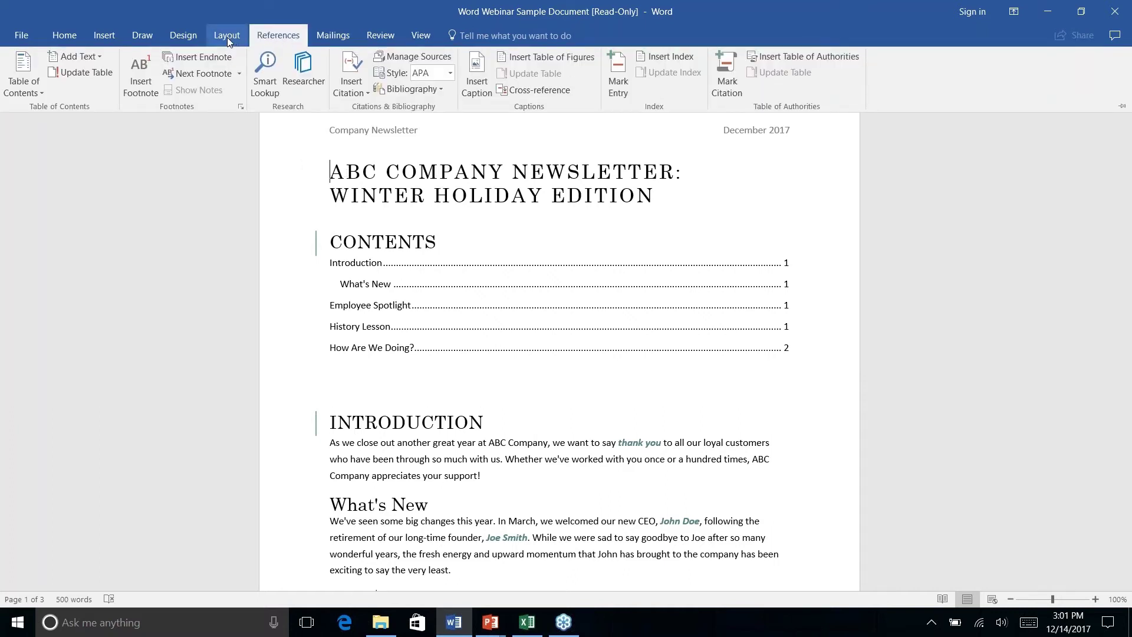
pyautogui.click(334, 37)
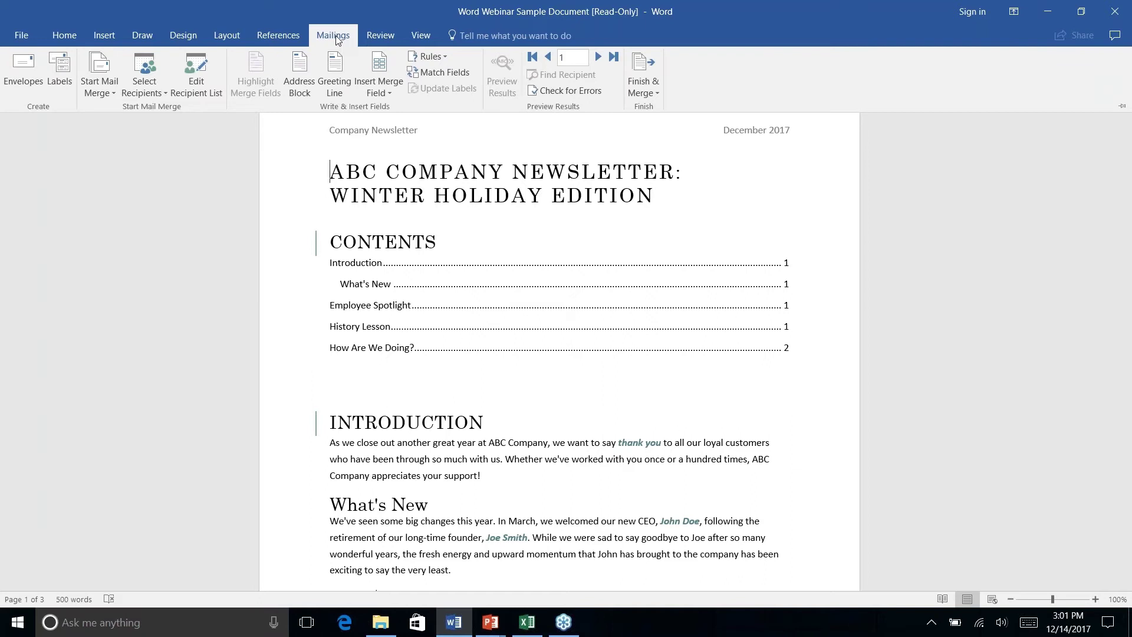
pyautogui.click(107, 96)
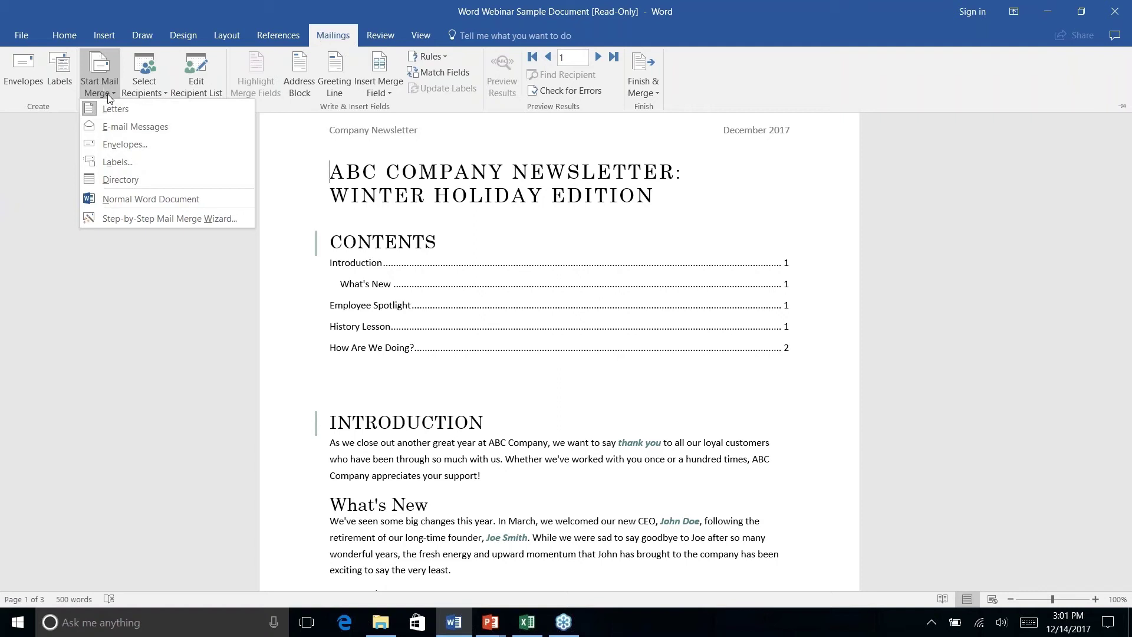
pyautogui.click(113, 219)
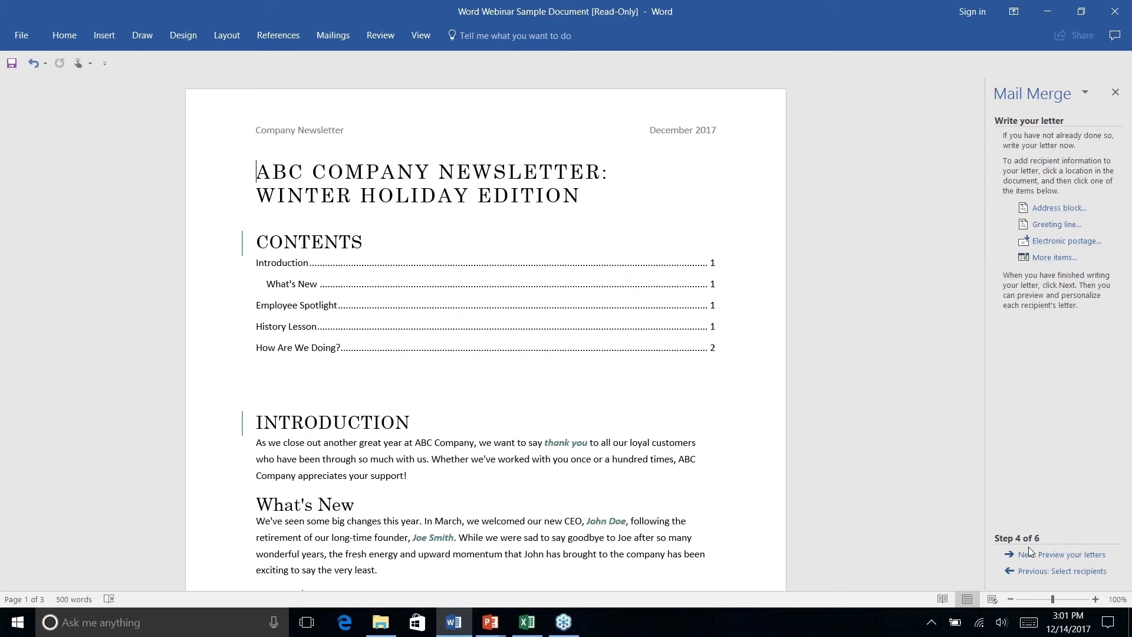
# Return the wizard to its first stage, then proceed with Letters as the document type and the current document as the starting document.
pyautogui.click(1043, 578)
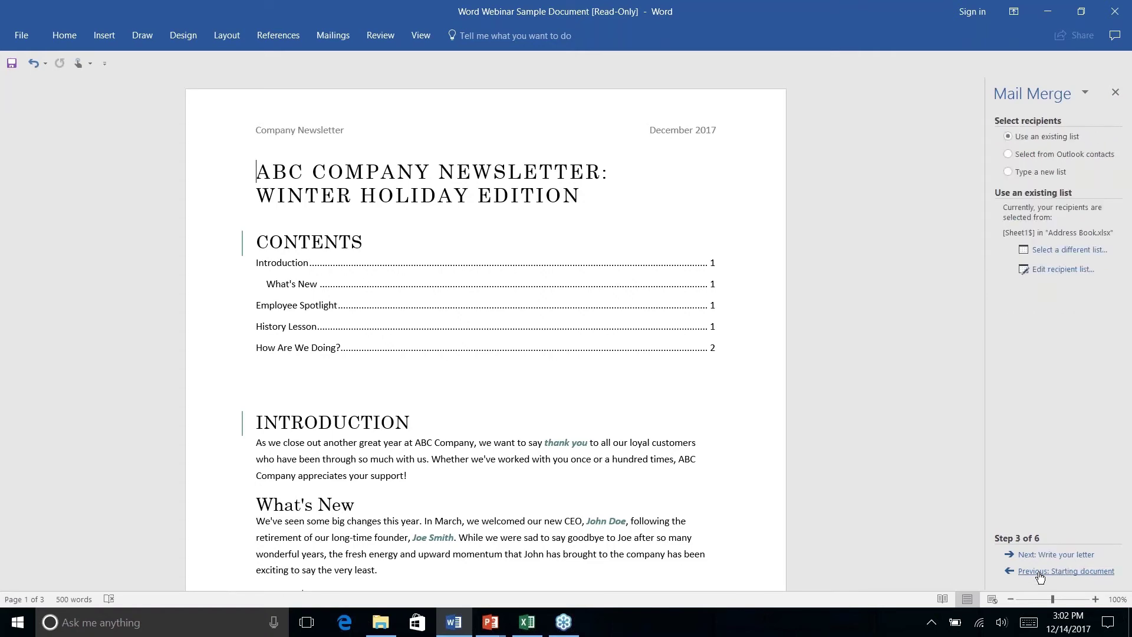
pyautogui.click(1043, 578)
pyautogui.click(1043, 578)
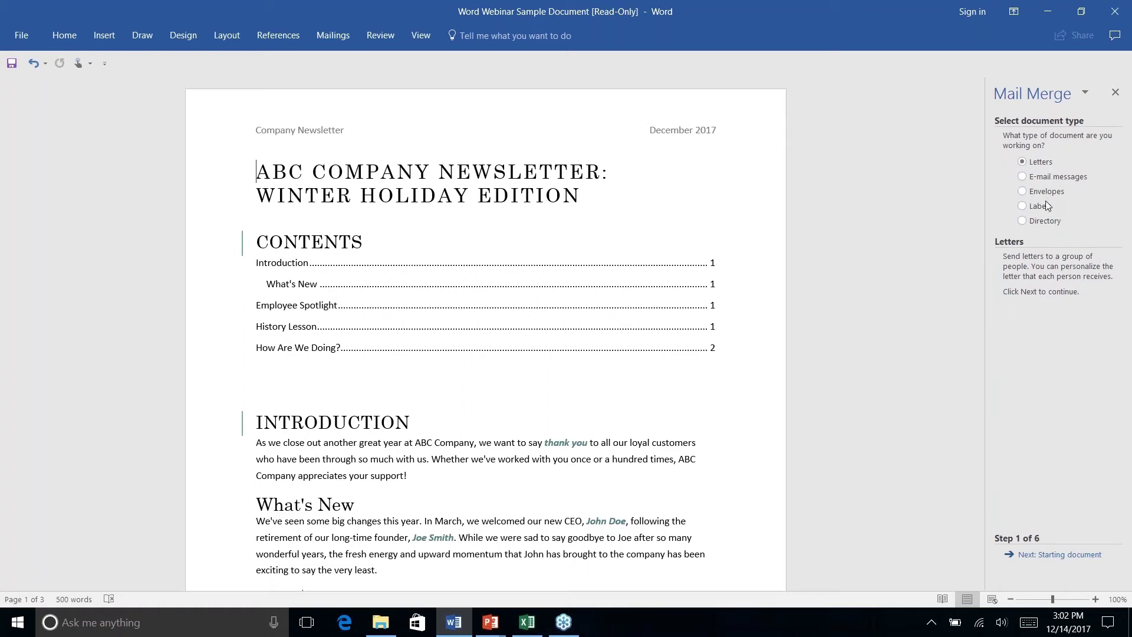
pyautogui.click(1060, 557)
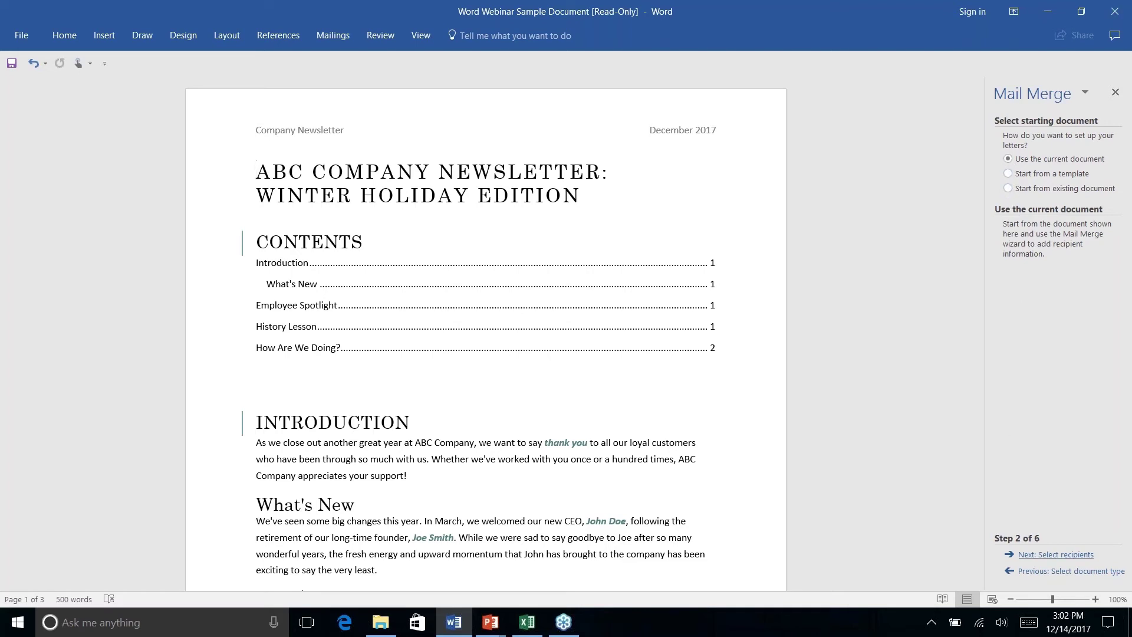
pyautogui.click(1064, 556)
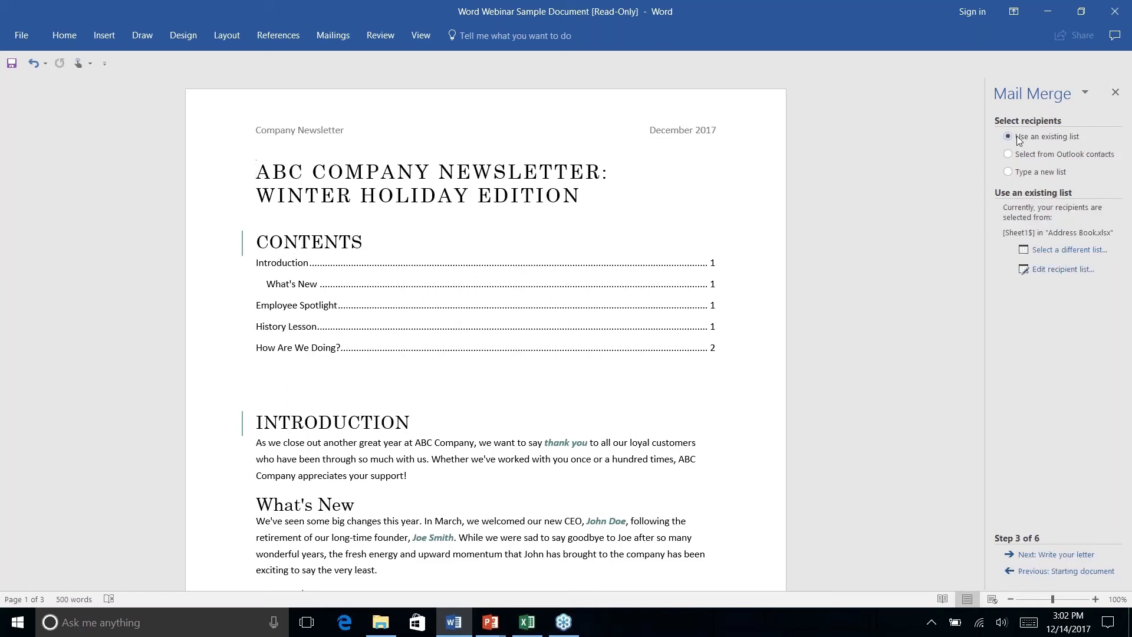
# Use Sheet1$ of the Address Book workbook in Documents as the recipient list, with first-row column headers and all recipients included.
pyautogui.click(1053, 252)
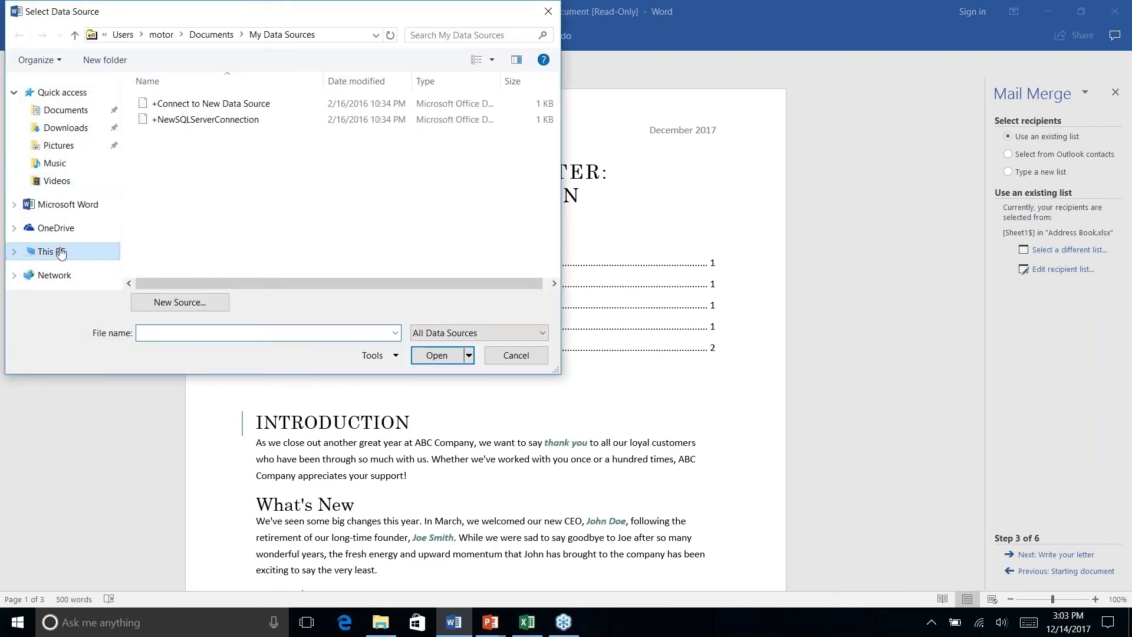
pyautogui.click(58, 106)
pyautogui.click(169, 138)
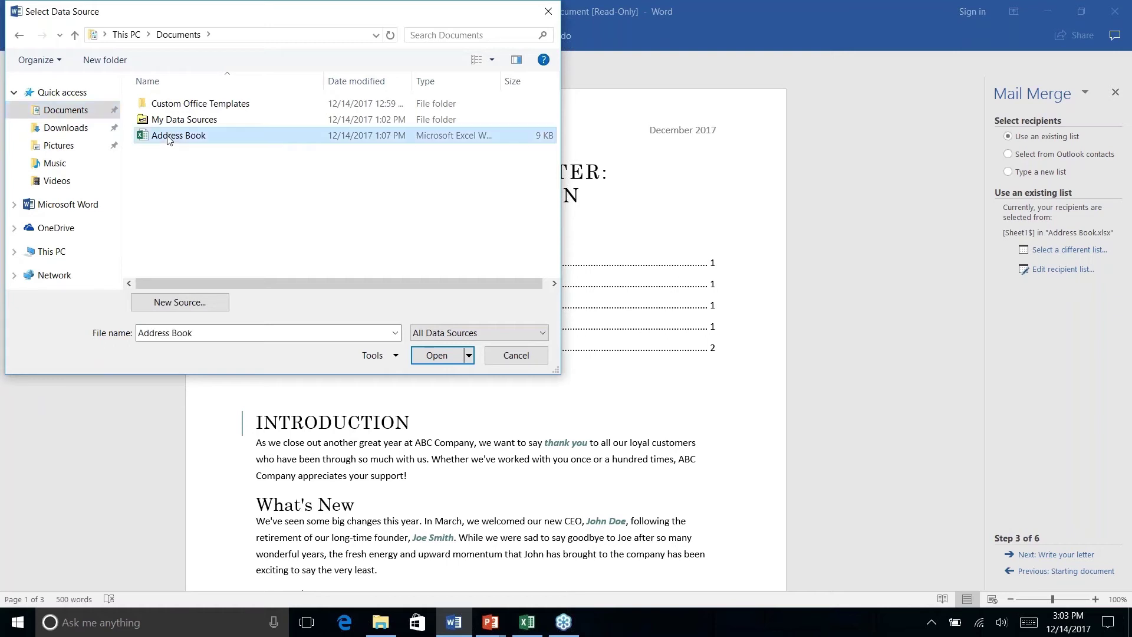
pyautogui.click(436, 356)
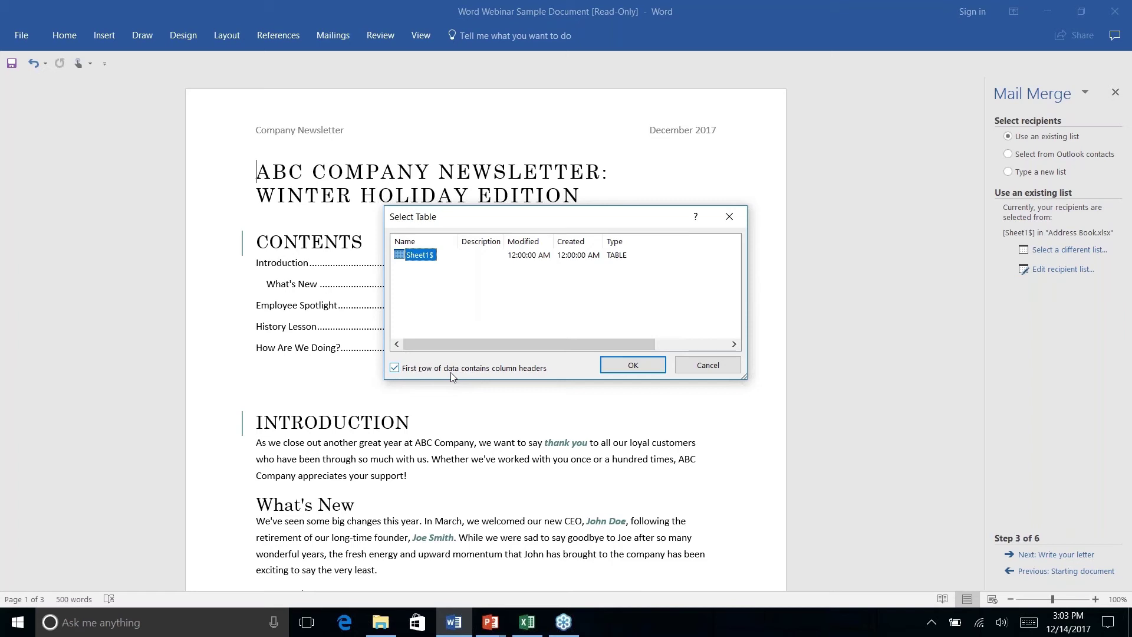
pyautogui.click(625, 371)
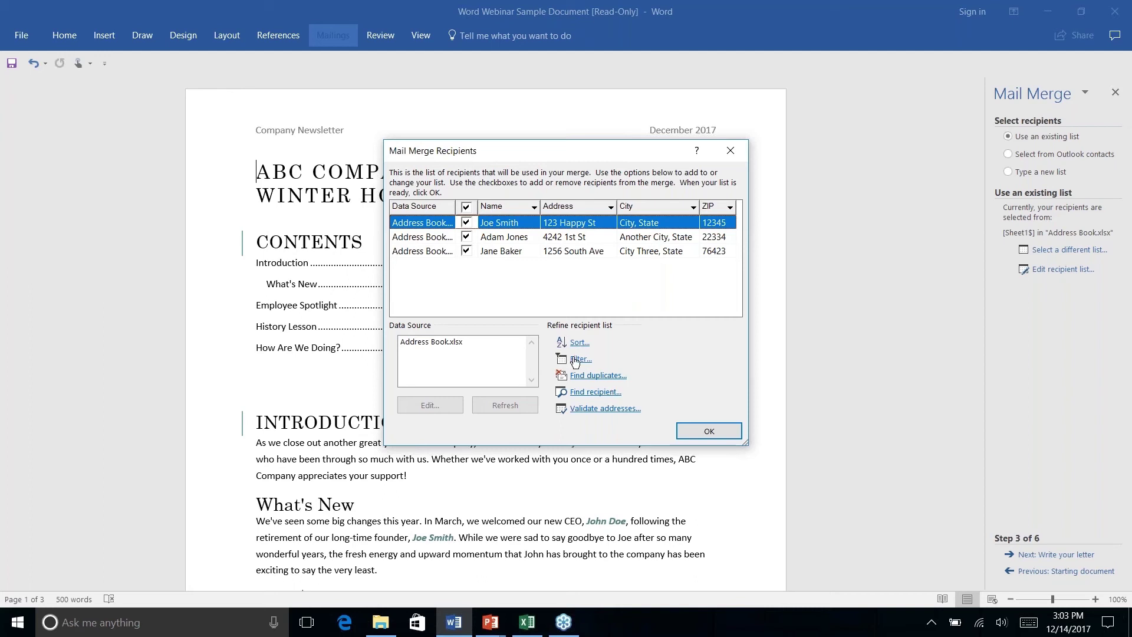
pyautogui.click(710, 433)
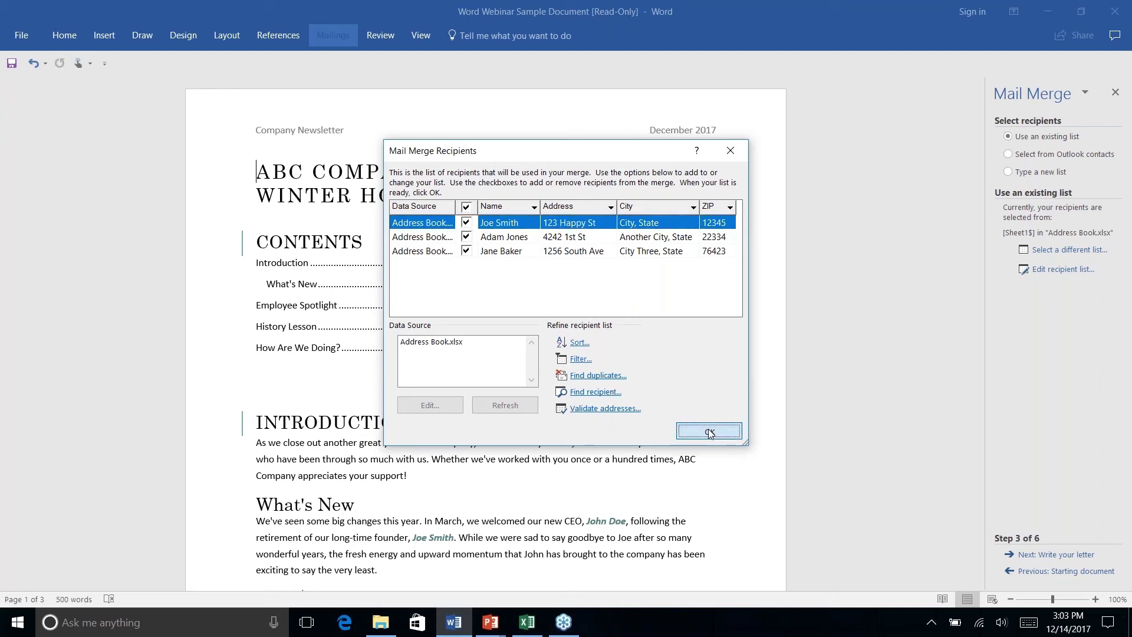
# Insert an address block with the recipient's name and postal address directly before the newsletter title.
pyautogui.click(1044, 557)
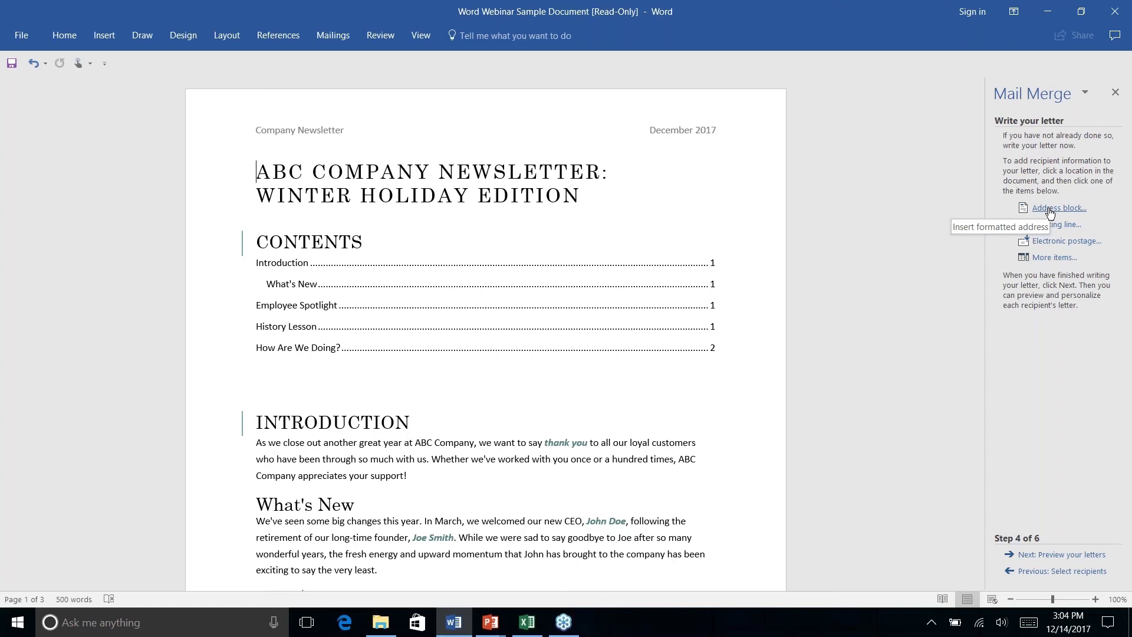
pyautogui.click(1050, 209)
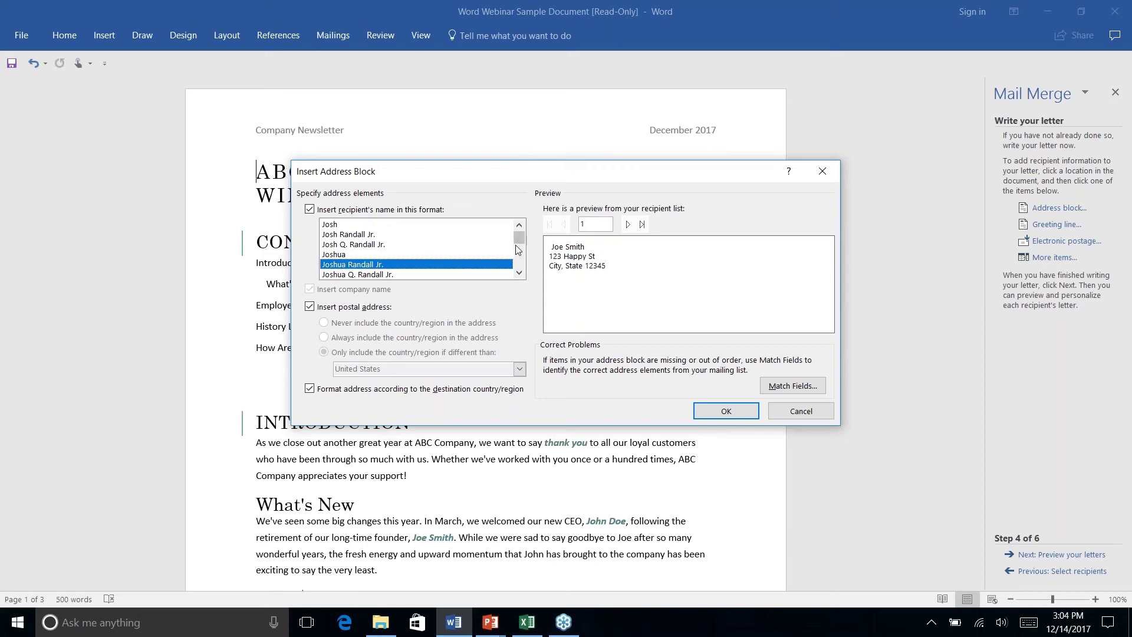
pyautogui.moveTo(519, 240)
pyautogui.mouseDown()
pyautogui.moveTo(519, 269)
pyautogui.moveTo(516, 245)
pyautogui.mouseUp()
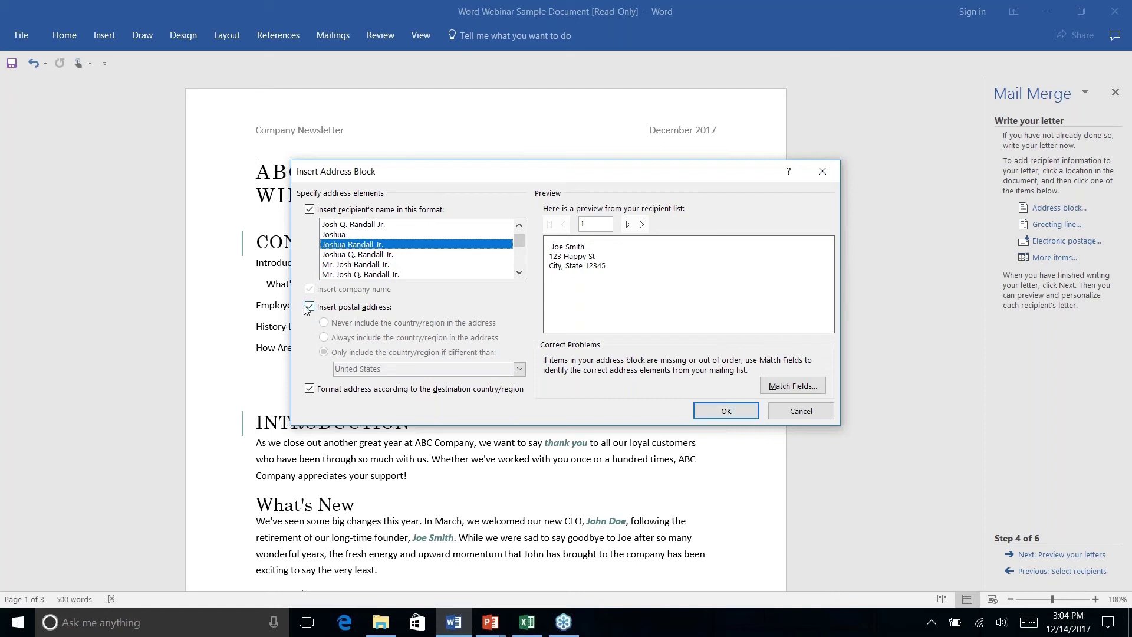
pyautogui.click(726, 412)
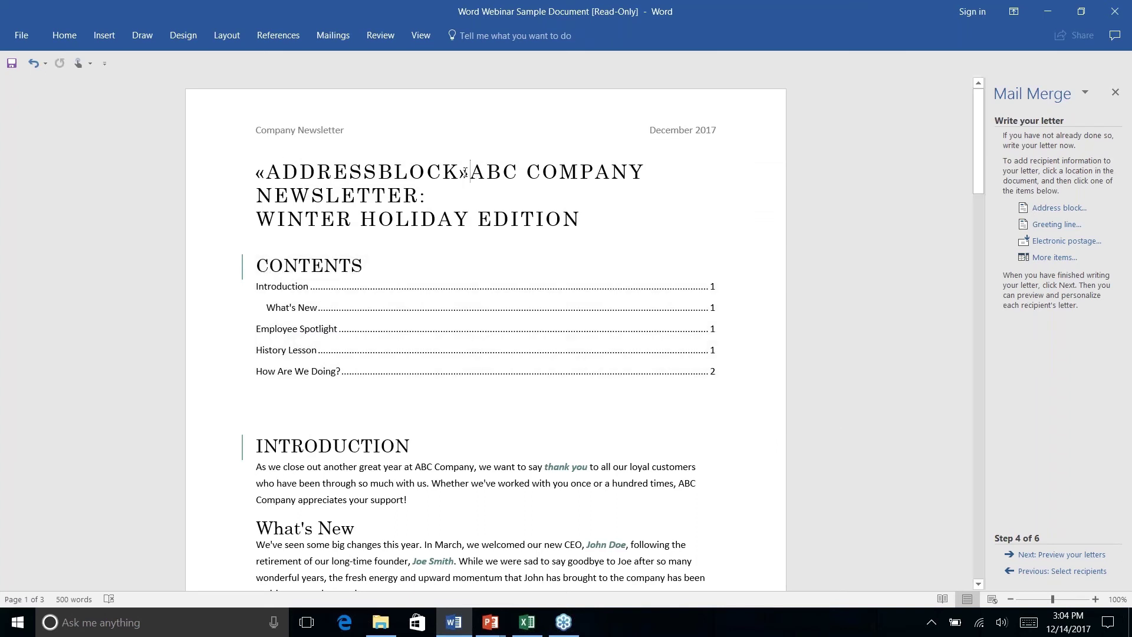
# Put the address block on its own line, with an empty line between it and the newsletter title.
pyautogui.moveTo(464, 172); pyautogui.dragTo(256, 172)
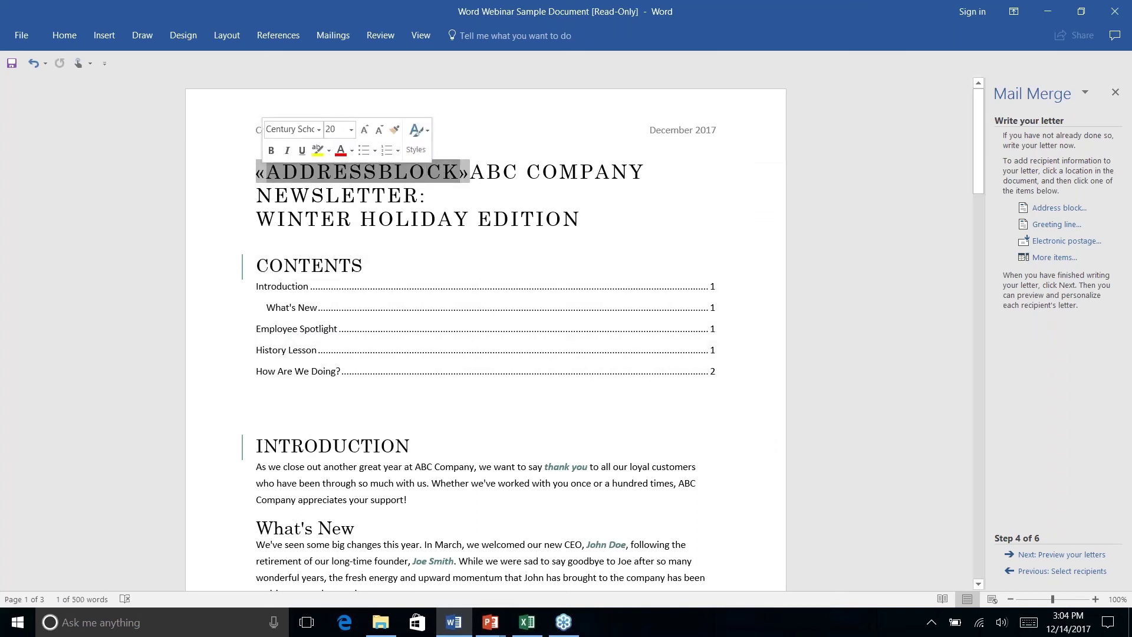
pyautogui.click(466, 173)
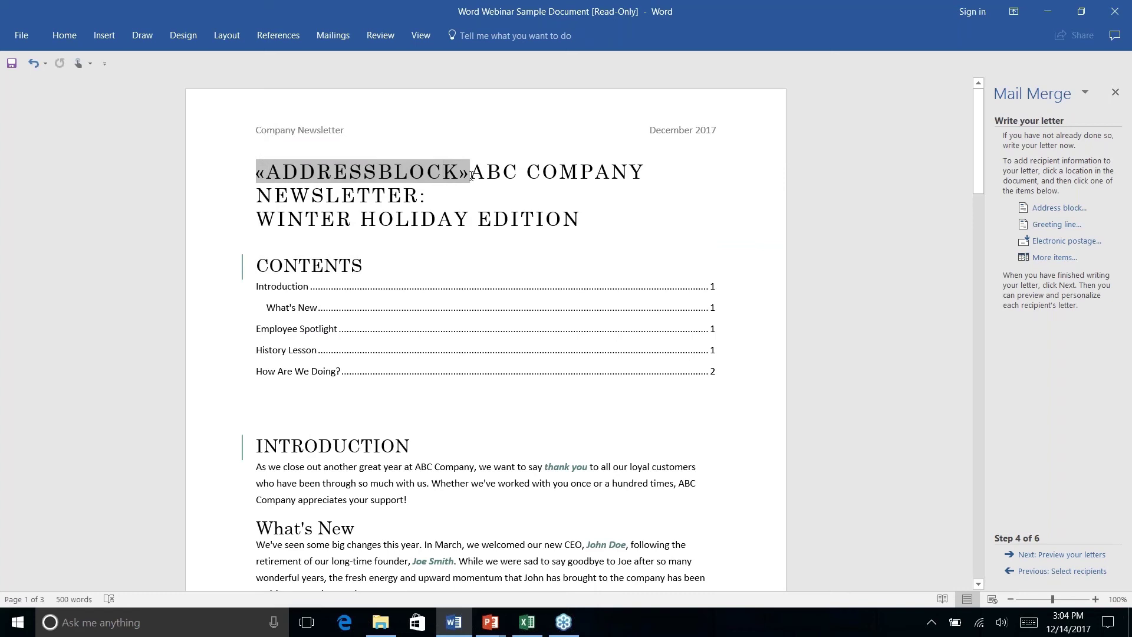
pyautogui.press('Right')
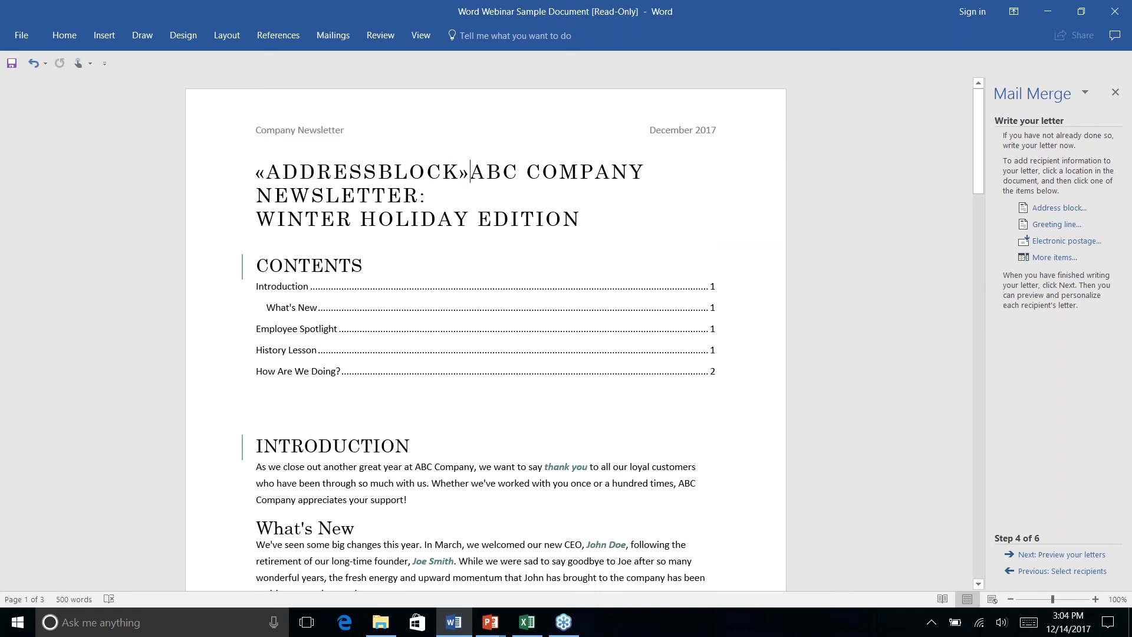
pyautogui.press('Return')
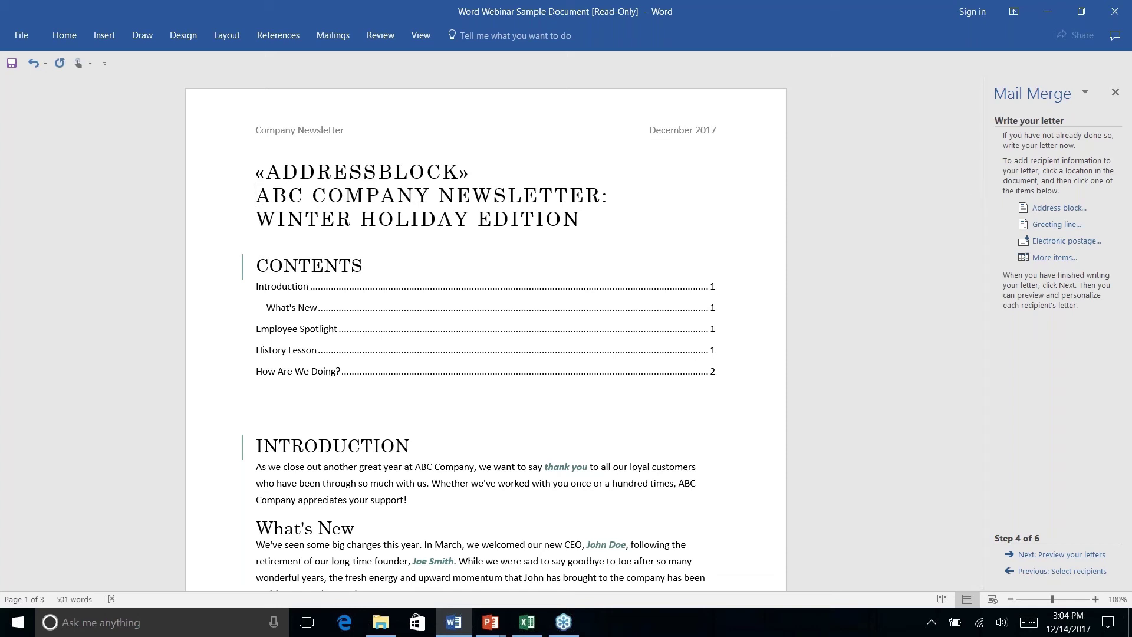
pyautogui.press('Return')
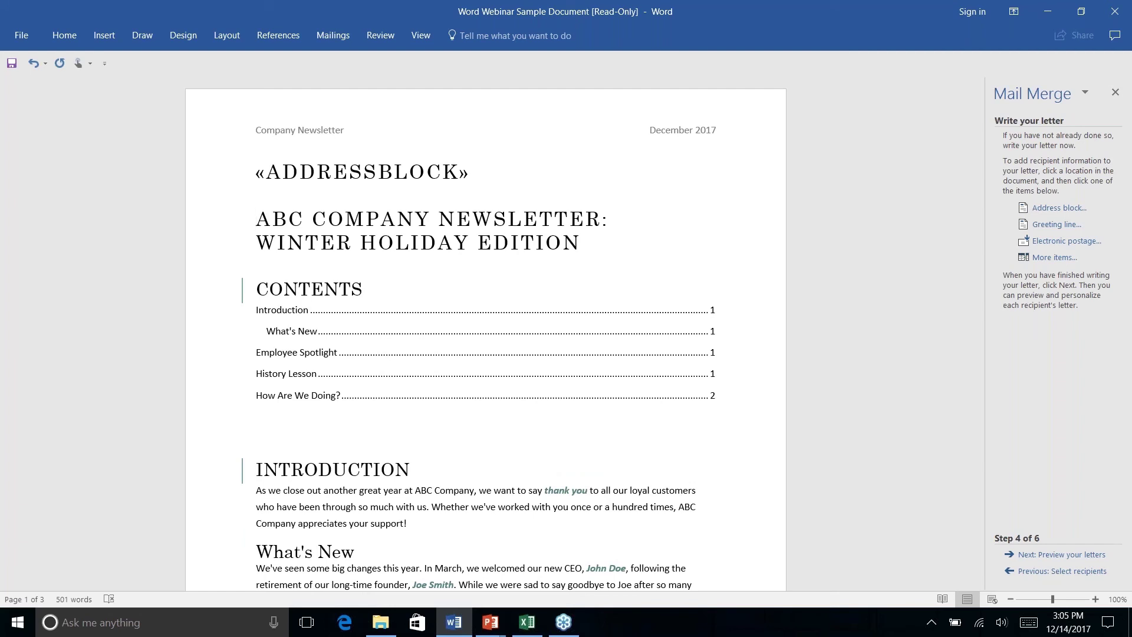
# Preview the merged letter with the first recipient's address block and advance the wizard to completing the merge.
pyautogui.click(1065, 555)
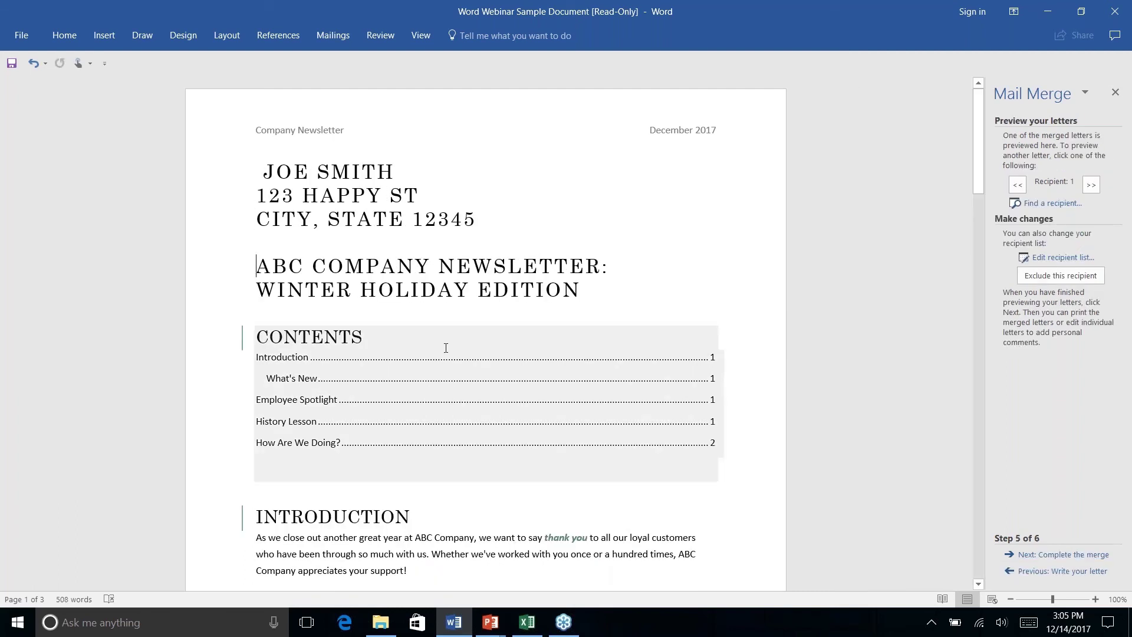
pyautogui.click(428, 197)
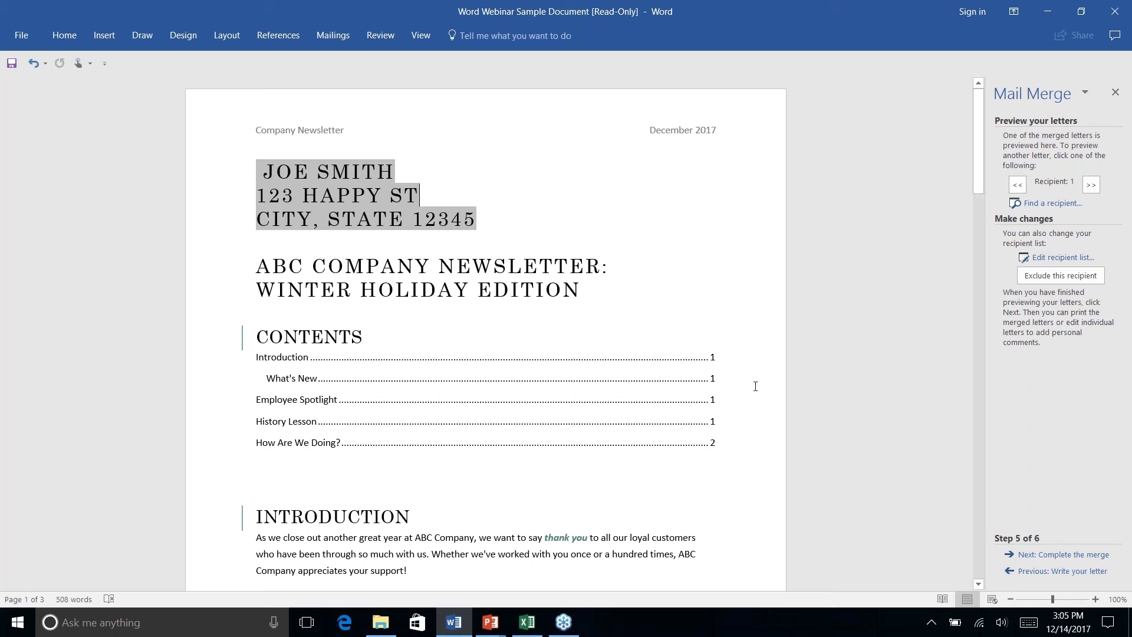
pyautogui.click(1064, 555)
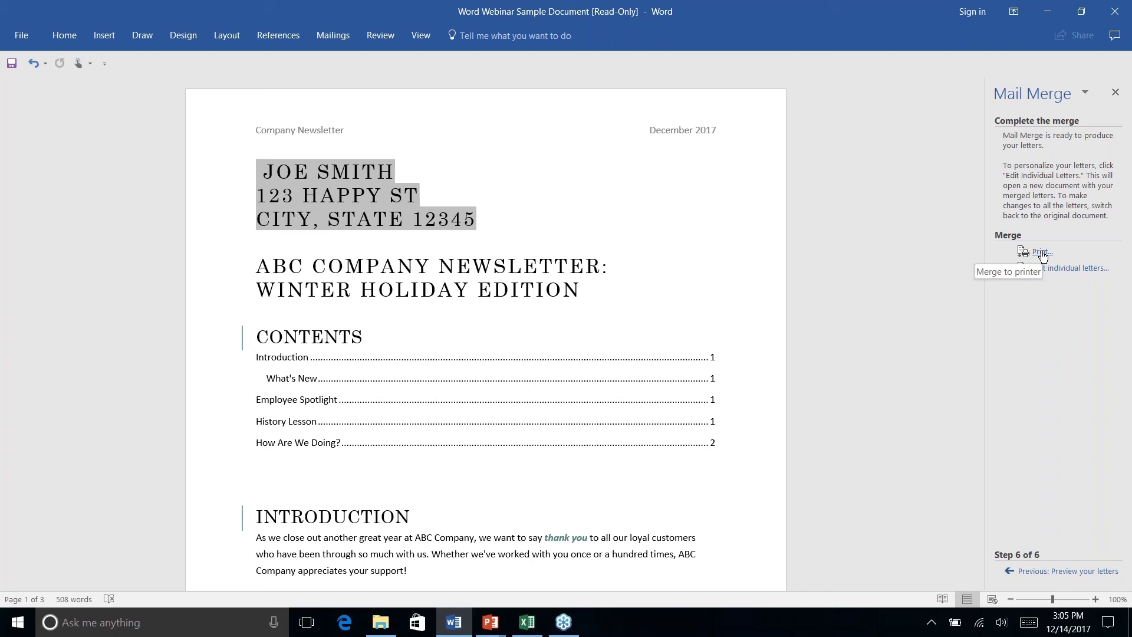
# Switch to the presentation's slide show at the Bonus Tips slide.
pyautogui.hotkey('alt', 'Tab')
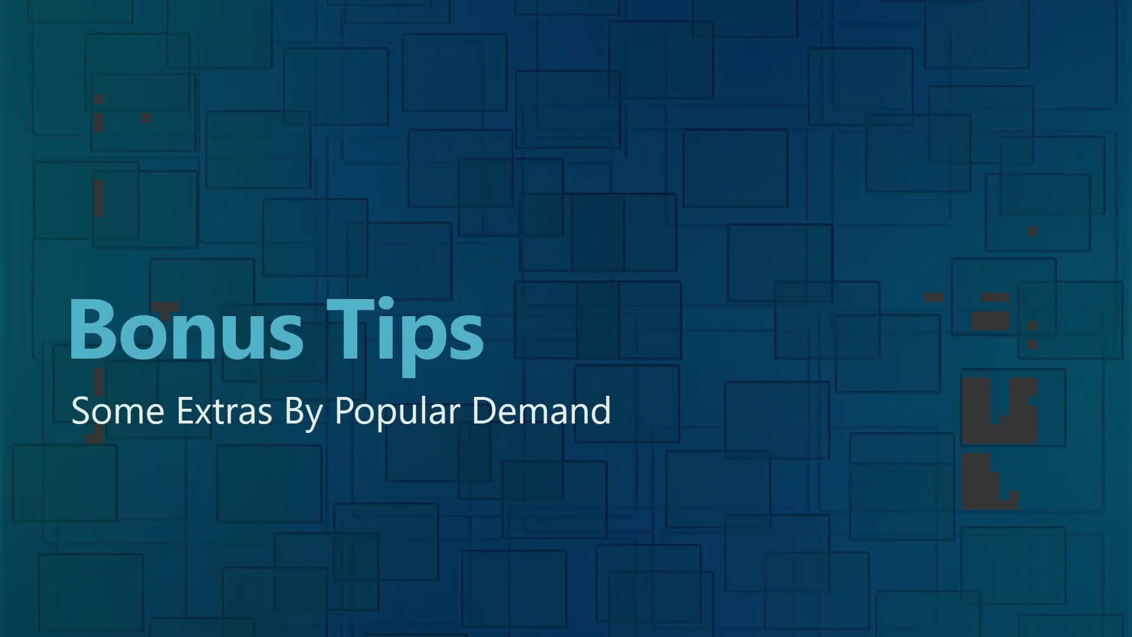